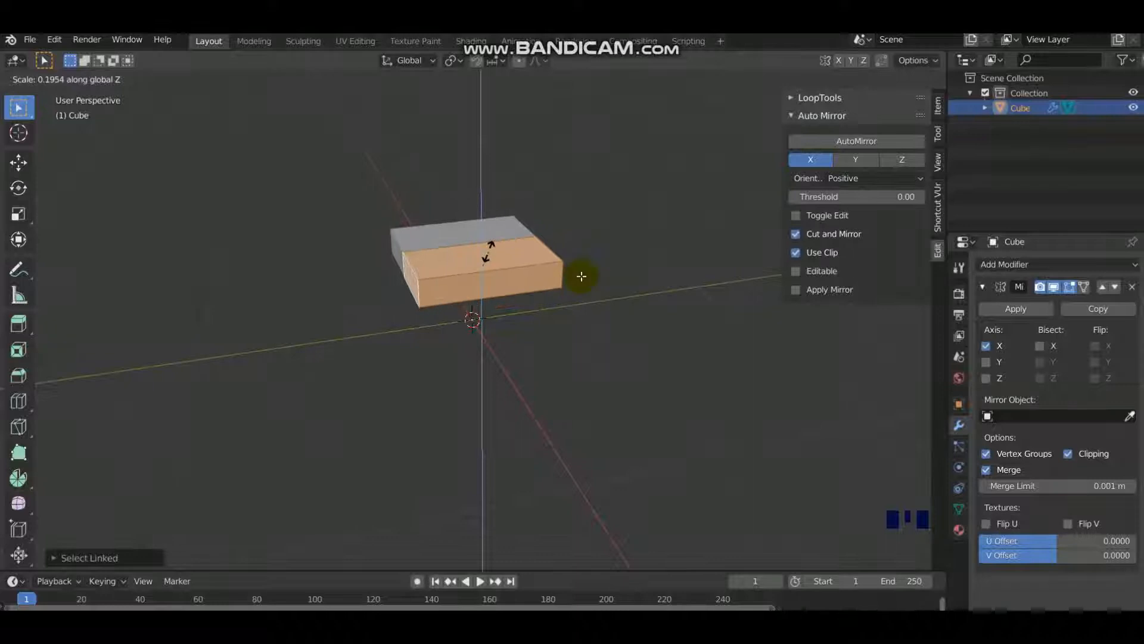
Step: Scale the mirrored block along X and stretch it along Y into a long flat slab
{"action": "key", "text": "s"}
{"action": "key", "text": "x"}
{"action": "left_click", "coordinate": [529, 319]}
{"action": "key", "text": "s"}
{"action": "key", "text": "y"}
{"action": "left_click", "coordinate": [669, 255]}
Step: Bevel the slab's long outer edges with several segments to round its sides
{"action": "middle_click_drag", "start_coordinate": [381, 316], "coordinate": [593, 314]}
{"action": "scroll", "coordinate": [434, 286], "scroll_direction": "up", "scroll_amount": 3}
{"action": "key", "text": "2"}
{"action": "left_click", "coordinate": [415, 255]}
{"action": "key", "text": "ctrl+b"}
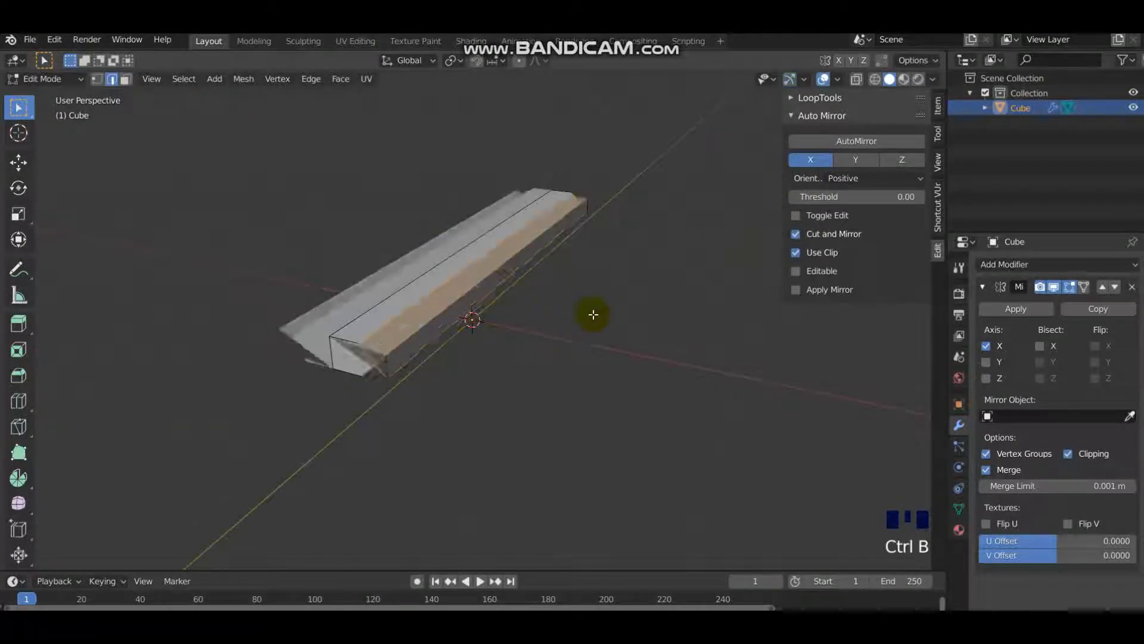
{"action": "scroll", "coordinate": [596, 316], "scroll_direction": "up", "scroll_amount": 5}
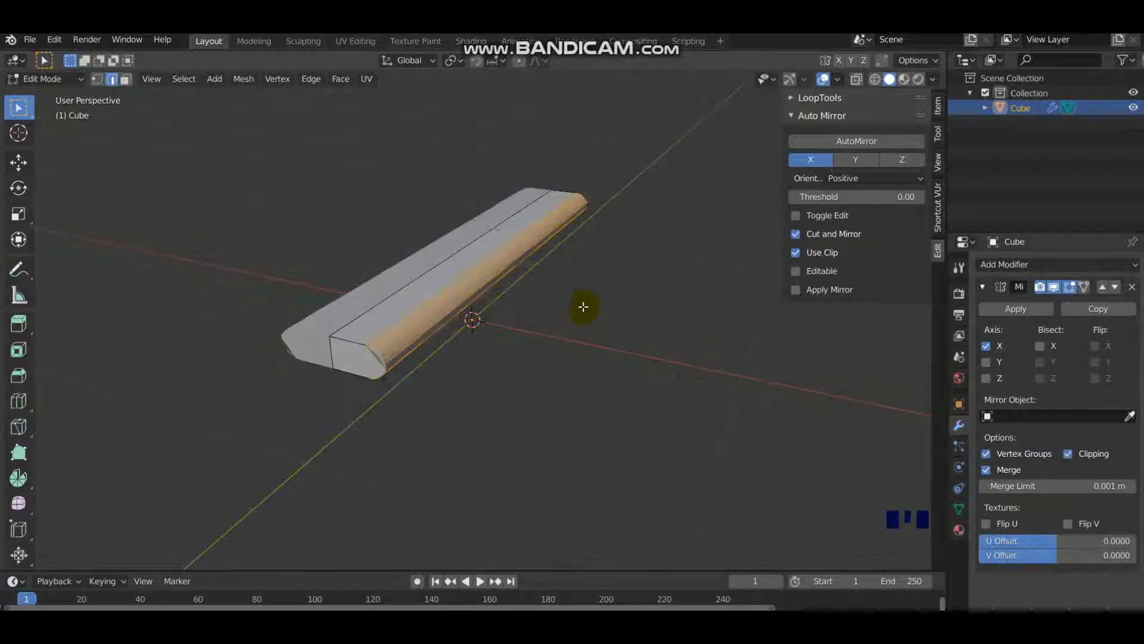
{"action": "left_click", "coordinate": [447, 310]}
Step: Inset the slab's front end face by about 0.11 m and delete the inner face to hollow the slab
{"action": "middle_click_drag", "start_coordinate": [381, 328], "coordinate": [447, 310]}
{"action": "key", "text": "3"}
{"action": "left_click", "coordinate": [447, 311]}
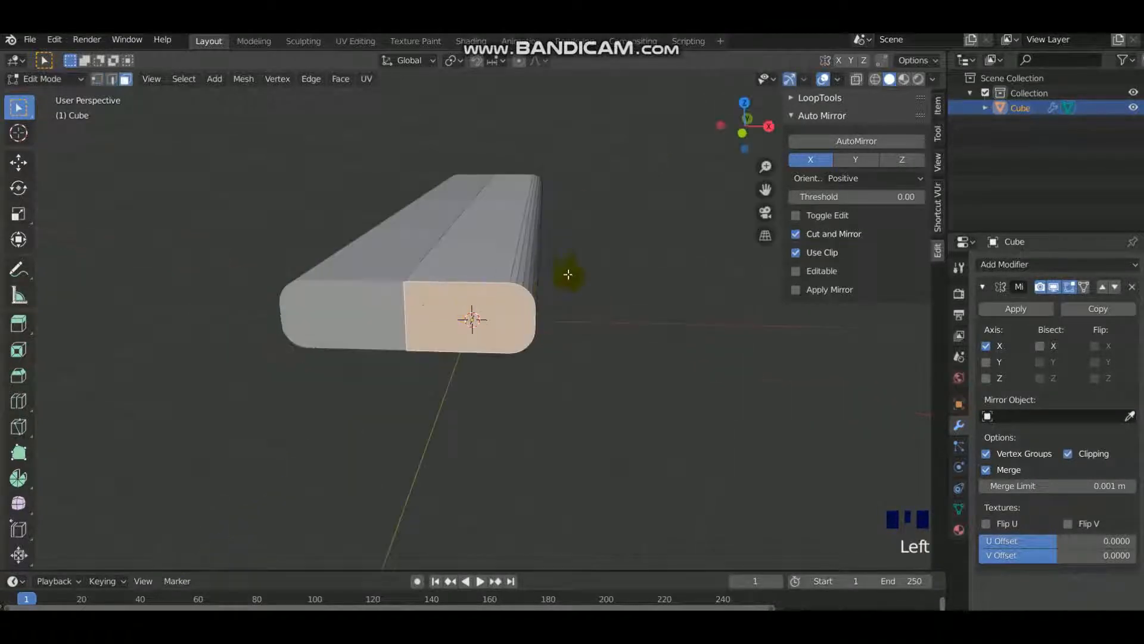
{"action": "key", "text": "i"}
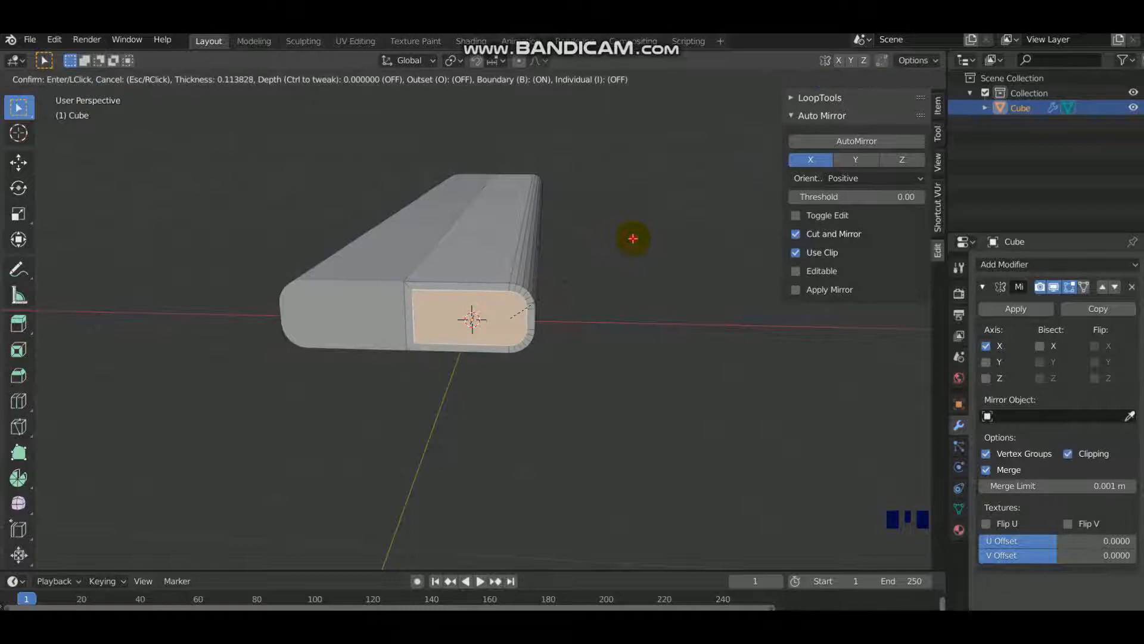
{"action": "left_click", "coordinate": [631, 238]}
{"action": "key", "text": "x"}
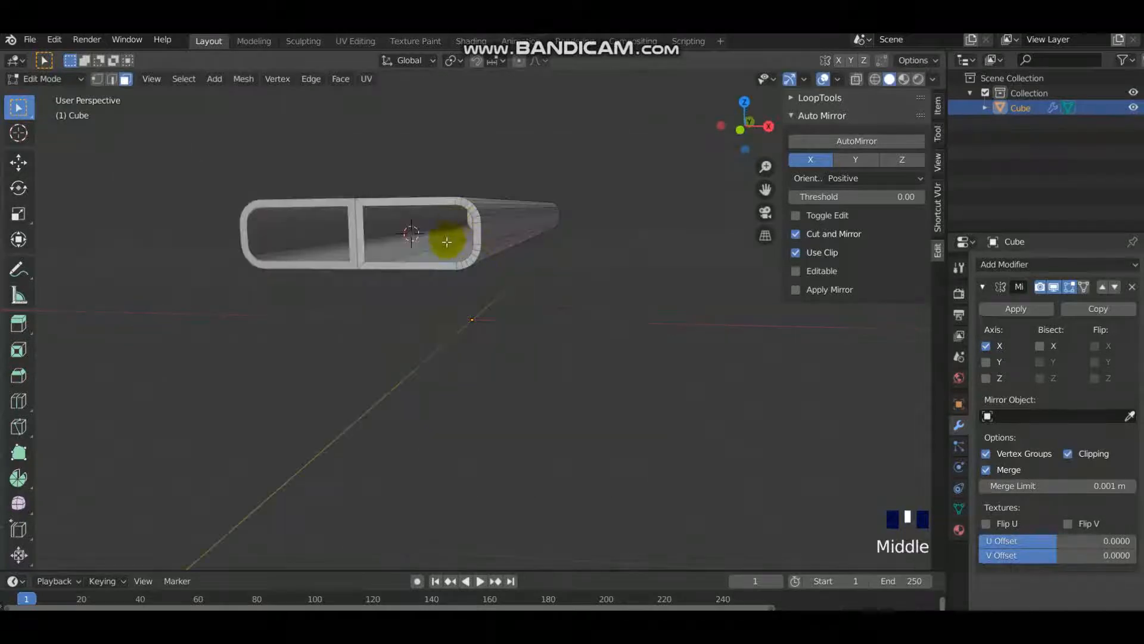
Step: Try a cylinder inside one of the tube openings, scaled down and stretched along Y
{"action": "middle_click_drag", "start_coordinate": [447, 240], "coordinate": [468, 301]}
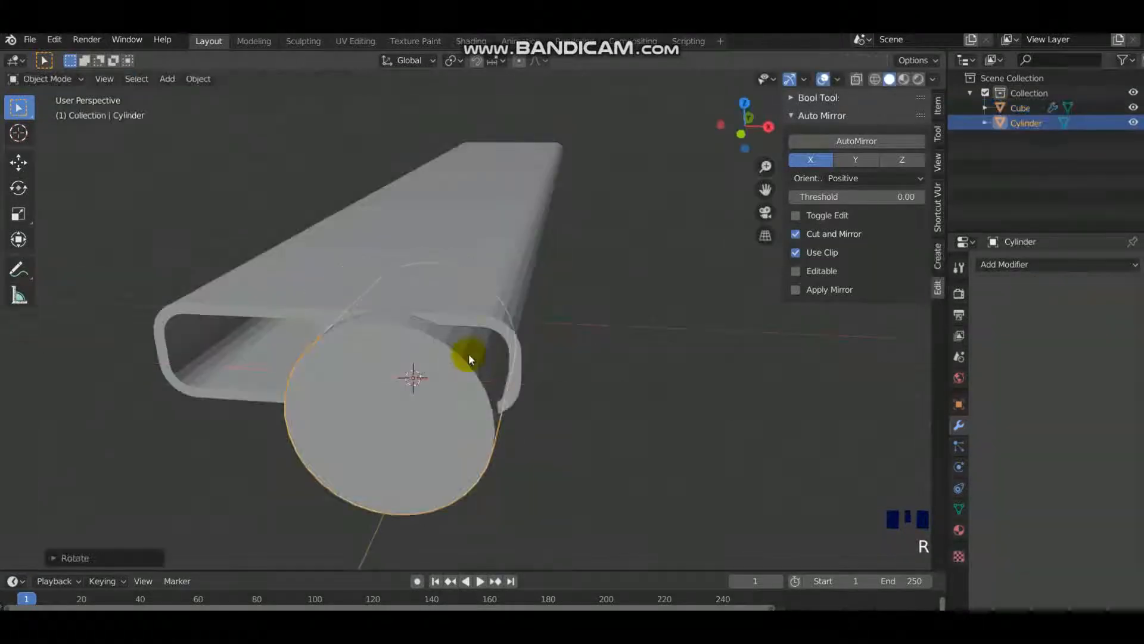
{"action": "key", "text": "s"}
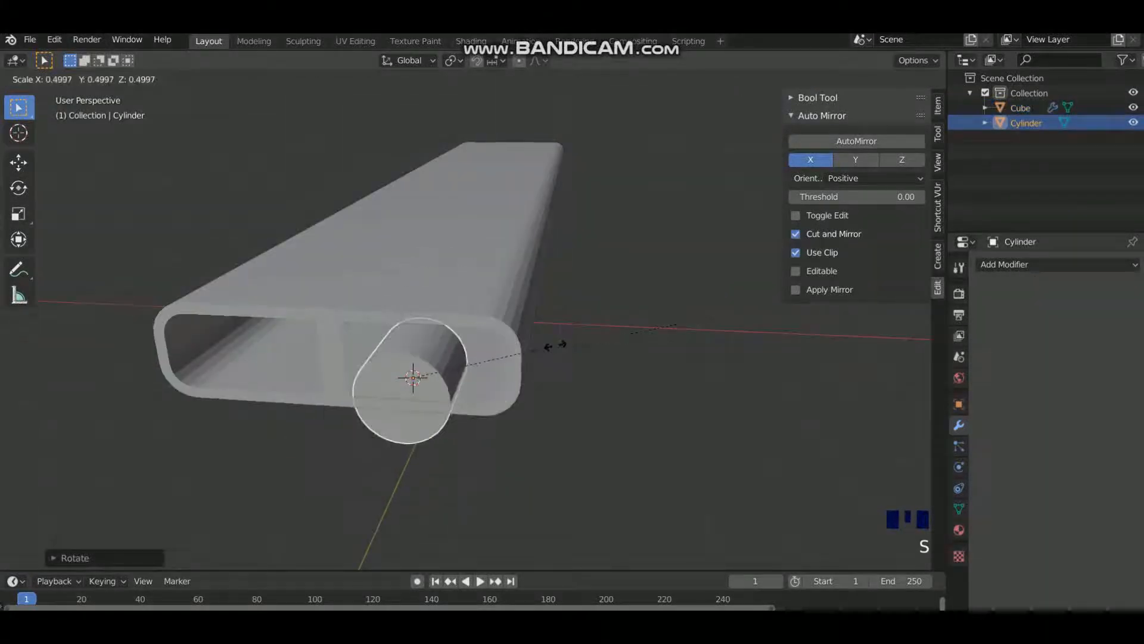
{"action": "middle_click_drag", "start_coordinate": [544, 311], "coordinate": [510, 302]}
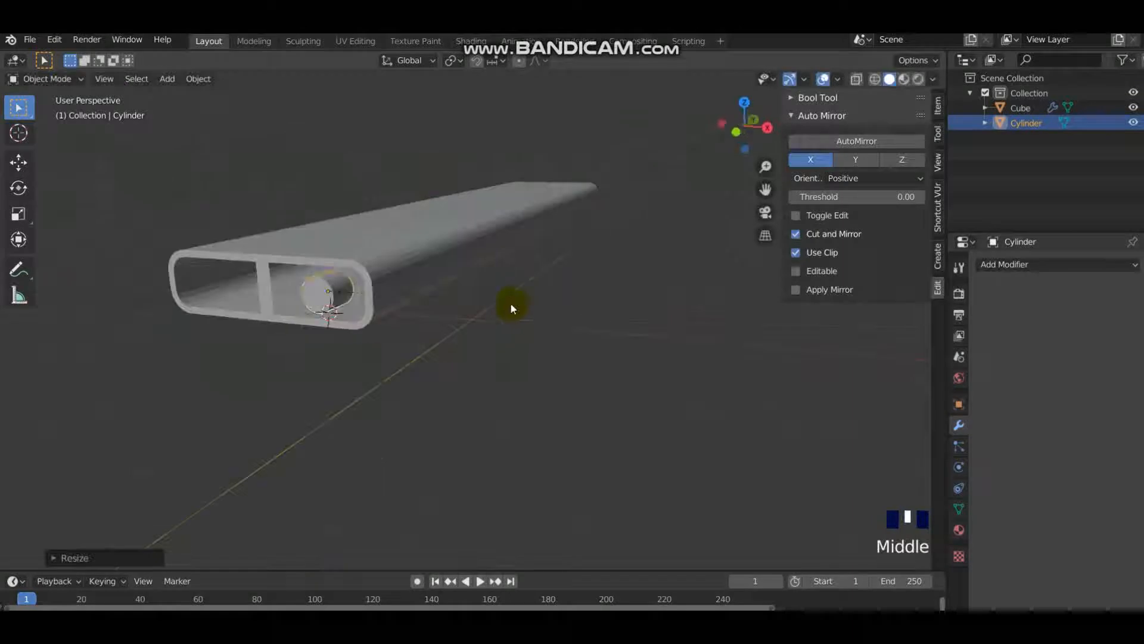
{"action": "key", "text": "s"}
{"action": "key", "text": "y"}
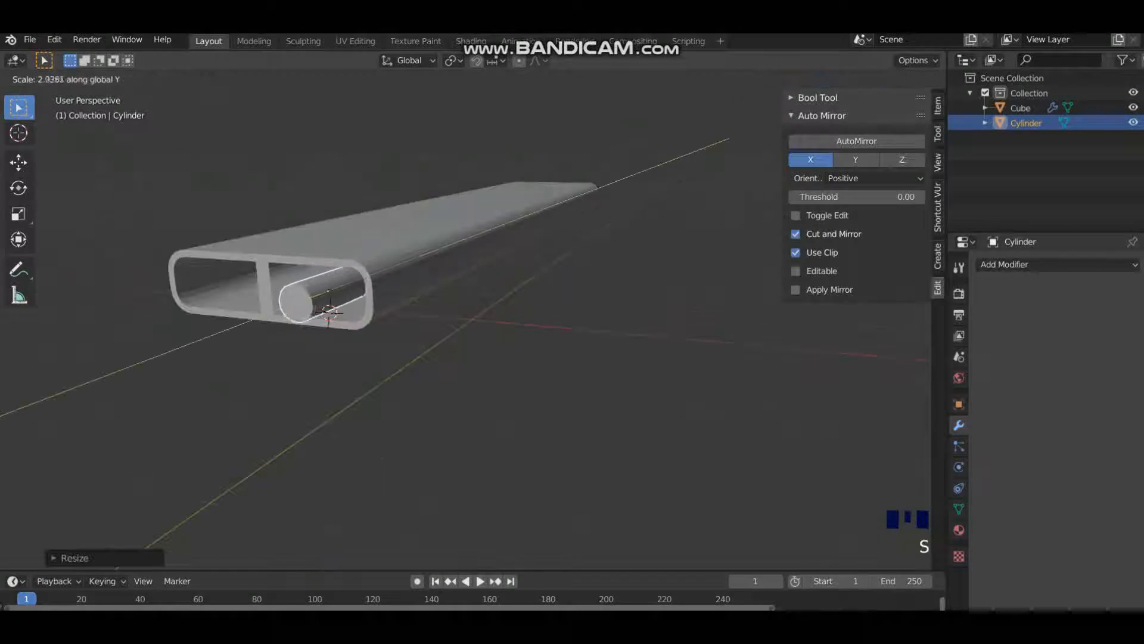
{"action": "left_click", "coordinate": [445, 298]}
{"action": "scroll", "coordinate": [444, 298], "scroll_direction": "up", "scroll_amount": 3}
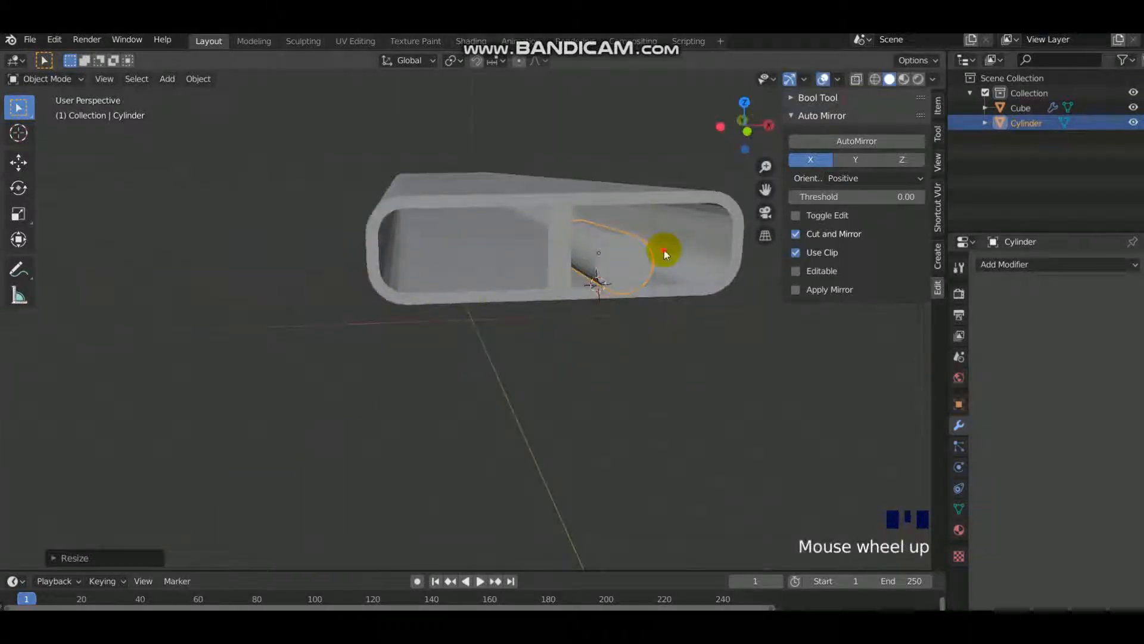
Step: Scale a cube down to the size of the tube opening and move it along X into position
{"action": "key", "text": "KP_1"}
{"action": "middle_click_drag", "start_coordinate": [612, 197], "coordinate": [592, 238], "text": "shift"}
{"action": "key", "text": "KP_7"}
{"action": "key", "text": "KP_1"}
{"action": "scroll", "coordinate": [590, 250], "scroll_direction": "up", "scroll_amount": 3}
{"action": "key", "text": "s"}
{"action": "left_click", "coordinate": [670, 225]}
{"action": "middle_click_drag", "start_coordinate": [670, 225], "coordinate": [642, 237]}
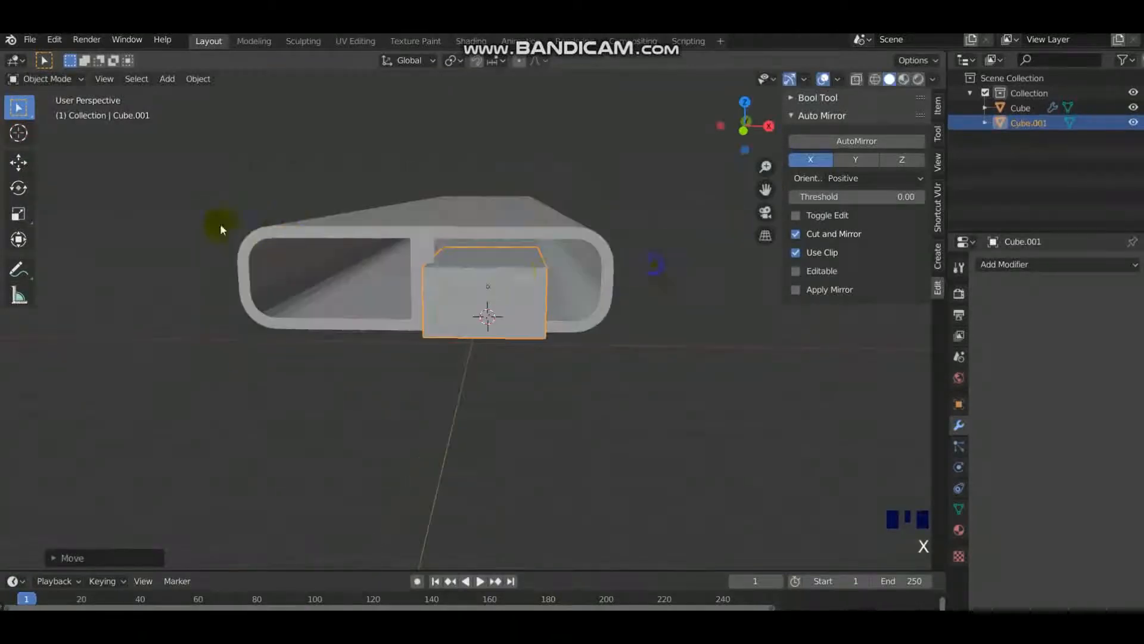
{"action": "key", "text": "g"}
{"action": "key", "text": "x"}
{"action": "left_click", "coordinate": [593, 261]}
Step: Stretch the cube along Y and slide it along Y so its end sticks out of the tube opening
{"action": "middle_click_drag", "start_coordinate": [592, 261], "coordinate": [526, 280]}
{"action": "scroll", "coordinate": [522, 279], "scroll_direction": "down", "scroll_amount": 3}
{"action": "key", "text": "s"}
{"action": "key", "text": "y"}
{"action": "left_click", "coordinate": [537, 237]}
{"action": "key", "text": "g"}
{"action": "key", "text": "y"}
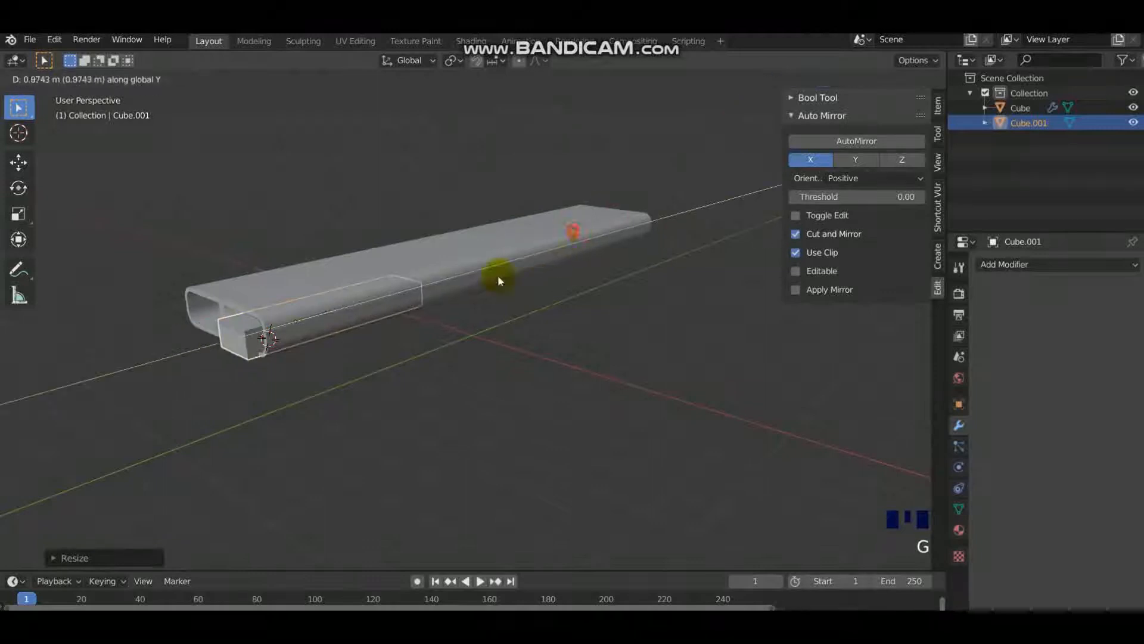
{"action": "left_click", "coordinate": [573, 232]}
Step: Bevel the inner box's edges to round its corners
{"action": "scroll", "coordinate": [427, 312], "scroll_direction": "up", "scroll_amount": 4}
{"action": "middle_click_drag", "start_coordinate": [427, 312], "coordinate": [473, 363]}
{"action": "key", "text": "Tab"}
{"action": "key", "text": "Tab"}
{"action": "key", "text": "Tab"}
{"action": "scroll", "coordinate": [614, 361], "scroll_direction": "down", "scroll_amount": 1}
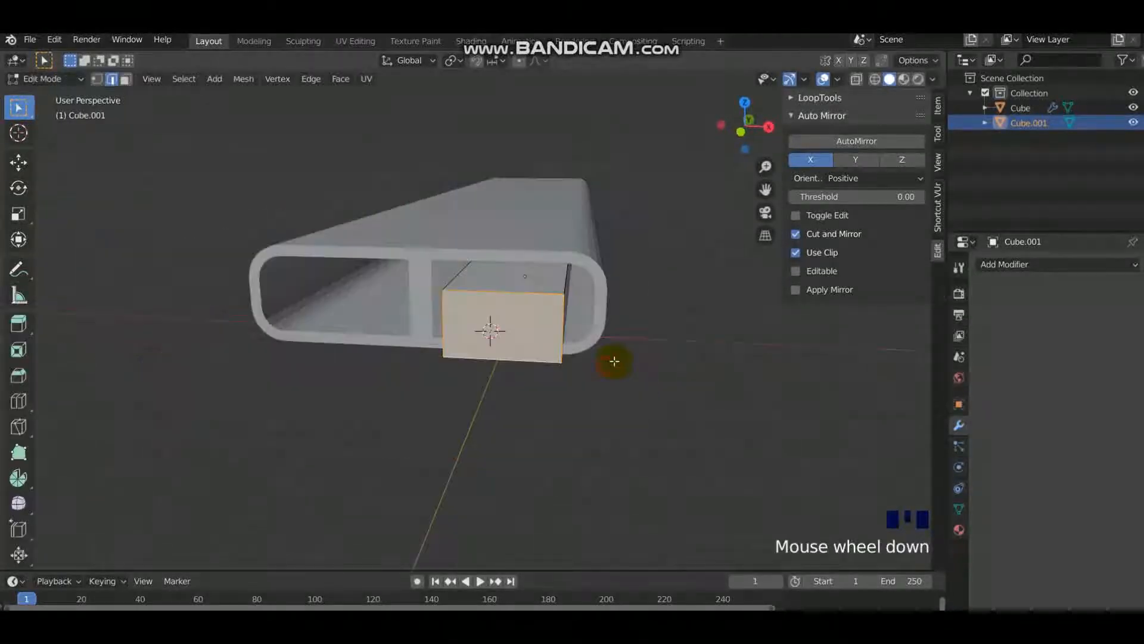
{"action": "key", "text": "ctrl+b"}
{"action": "left_click", "coordinate": [618, 370]}
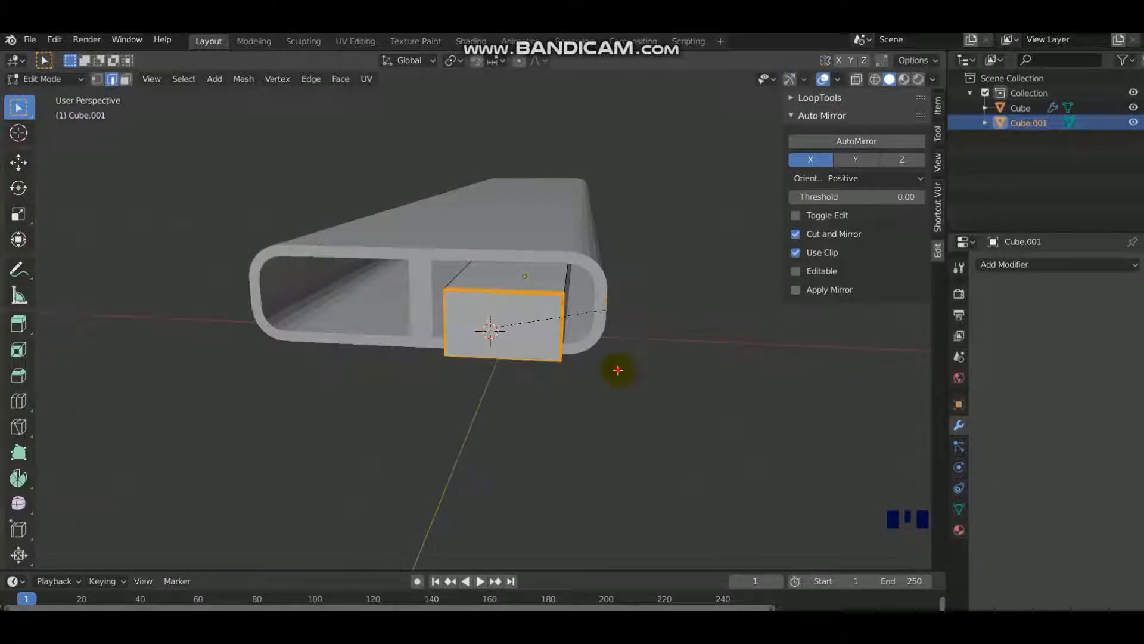
Step: Inset and extrude the inner box's front face, and duplicate the box about 1.86 m along negative X into the other opening
{"action": "scroll", "coordinate": [618, 369], "scroll_direction": "up", "scroll_amount": 2}
{"action": "key", "text": "i"}
{"action": "left_click", "coordinate": [682, 345]}
{"action": "key", "text": "e"}
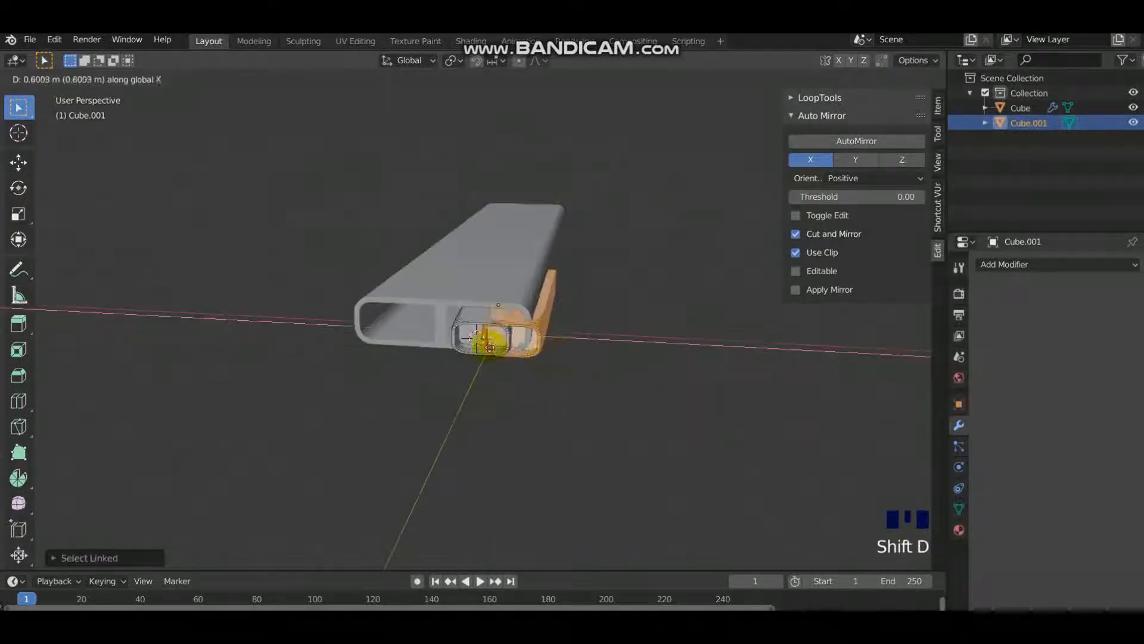
{"action": "left_click", "coordinate": [488, 386]}
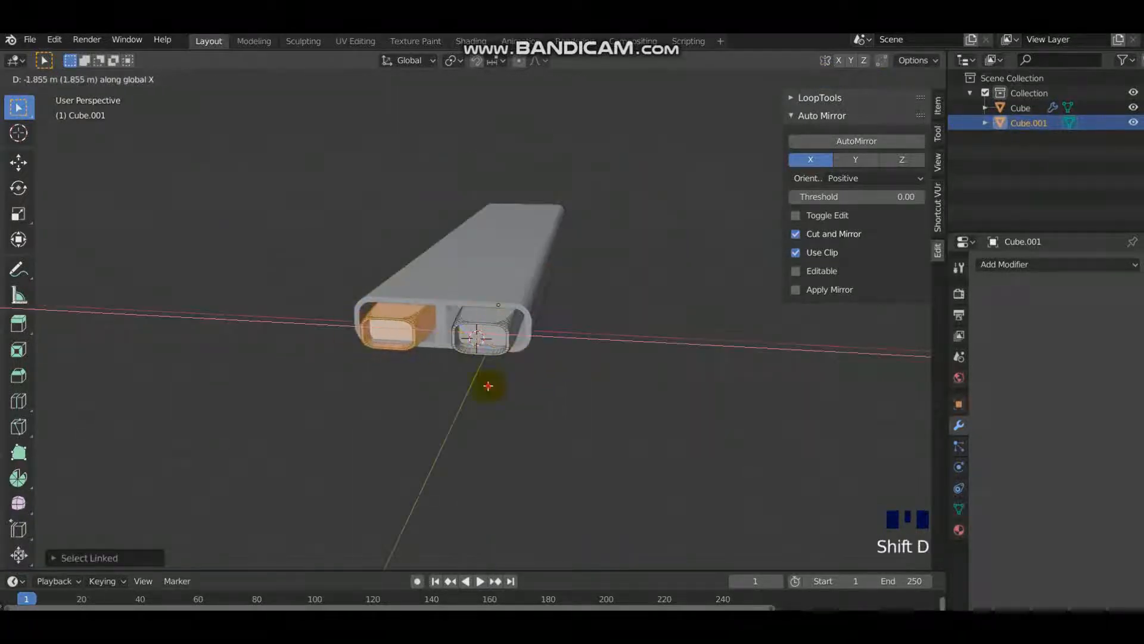
Step: Build a thin raised panel from the main body's top face
{"action": "scroll", "coordinate": [490, 393], "scroll_direction": "up", "scroll_amount": 3}
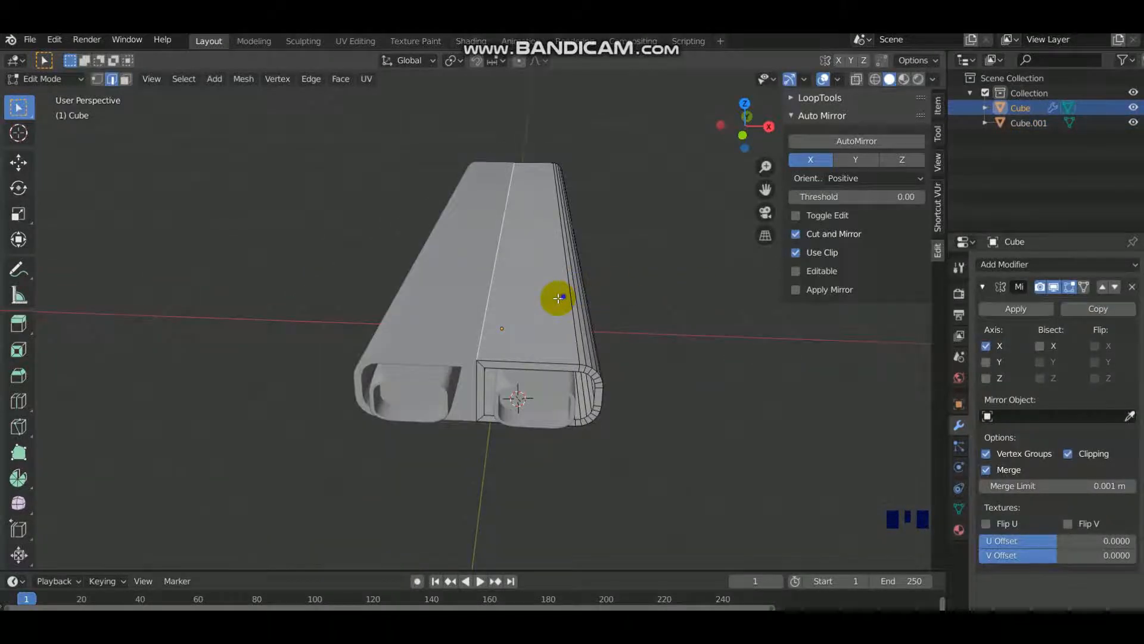
{"action": "key", "text": "3"}
{"action": "left_click", "coordinate": [540, 313]}
{"action": "key", "text": "Tab"}
{"action": "mouse_move", "coordinate": [540, 313]}
{"action": "middle_mouse_down"}
{"action": "mouse_move", "coordinate": [574, 305]}
{"action": "mouse_move", "coordinate": [537, 332]}
{"action": "middle_mouse_up"}
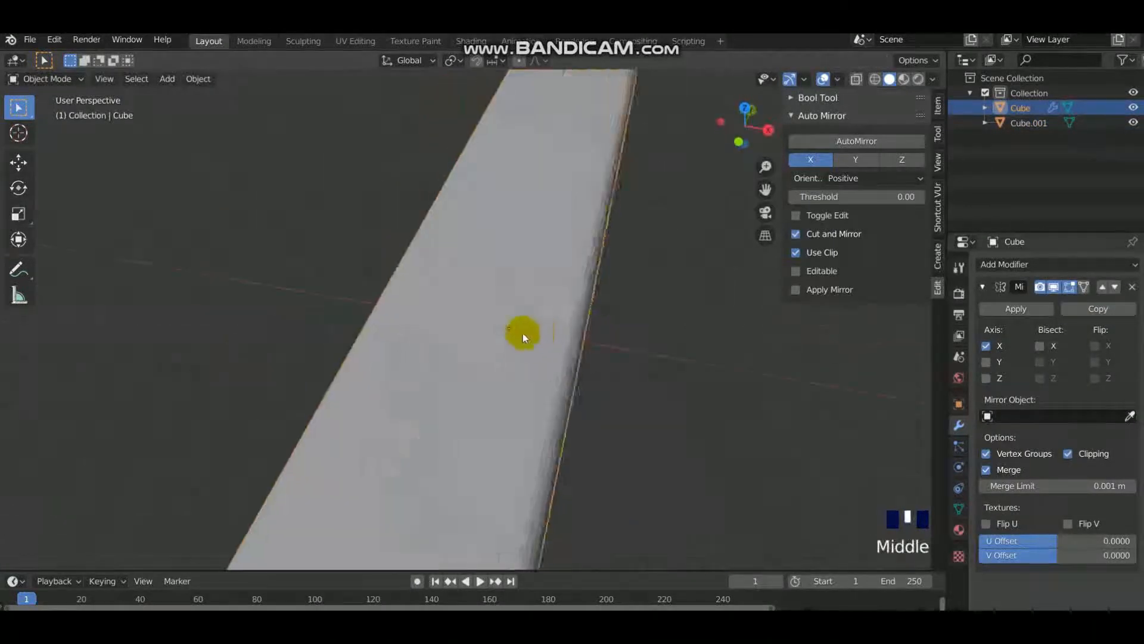
Step: Add a cube, place it on the top panel near the front end and scale it to about 0.38
{"action": "scroll", "coordinate": [429, 403], "scroll_direction": "down", "scroll_amount": 3}
{"action": "middle_click_drag", "start_coordinate": [429, 403], "coordinate": [434, 353], "text": "shift"}
{"action": "key", "text": "shift+a"}
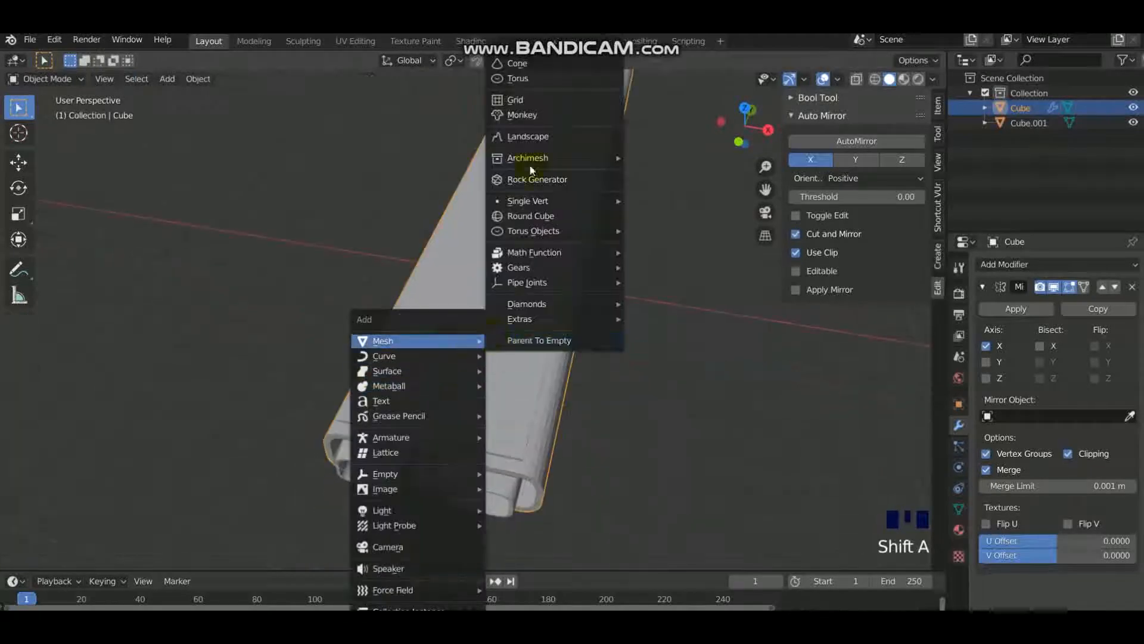
{"action": "key", "text": "shift+a"}
{"action": "mouse_move", "coordinate": [577, 336]}
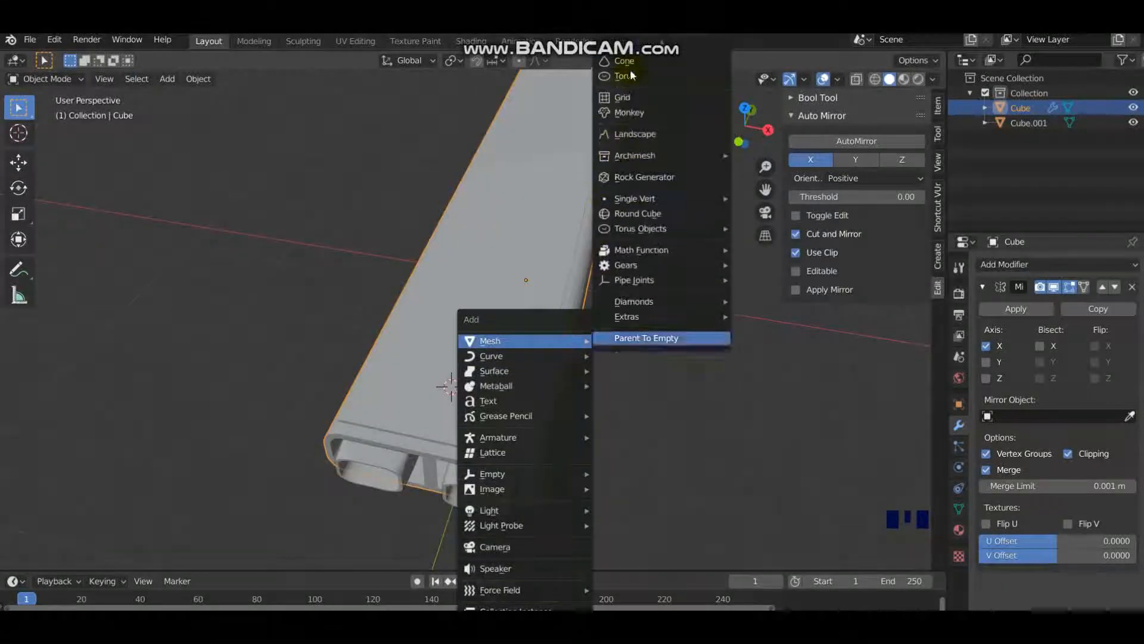
{"action": "left_click", "coordinate": [637, 62]}
{"action": "key", "text": "g"}
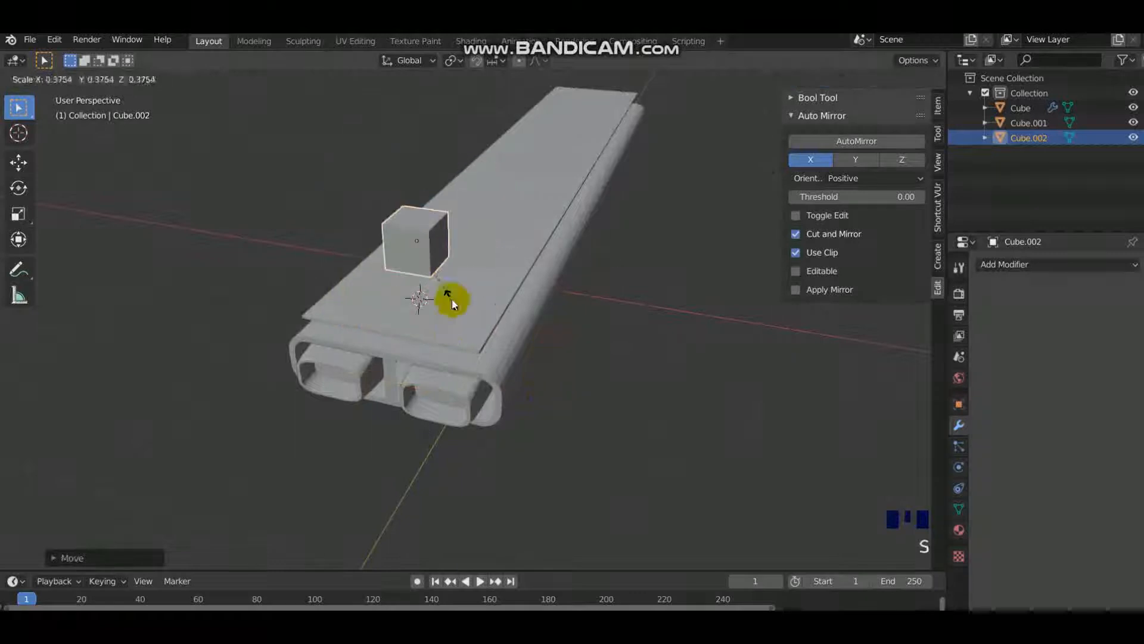
{"action": "left_click", "coordinate": [454, 327]}
Step: Stretch the small cube along Y into a longer box
{"action": "middle_click_drag", "start_coordinate": [455, 327], "coordinate": [499, 341]}
{"action": "scroll", "coordinate": [498, 341], "scroll_direction": "down", "scroll_amount": 4}
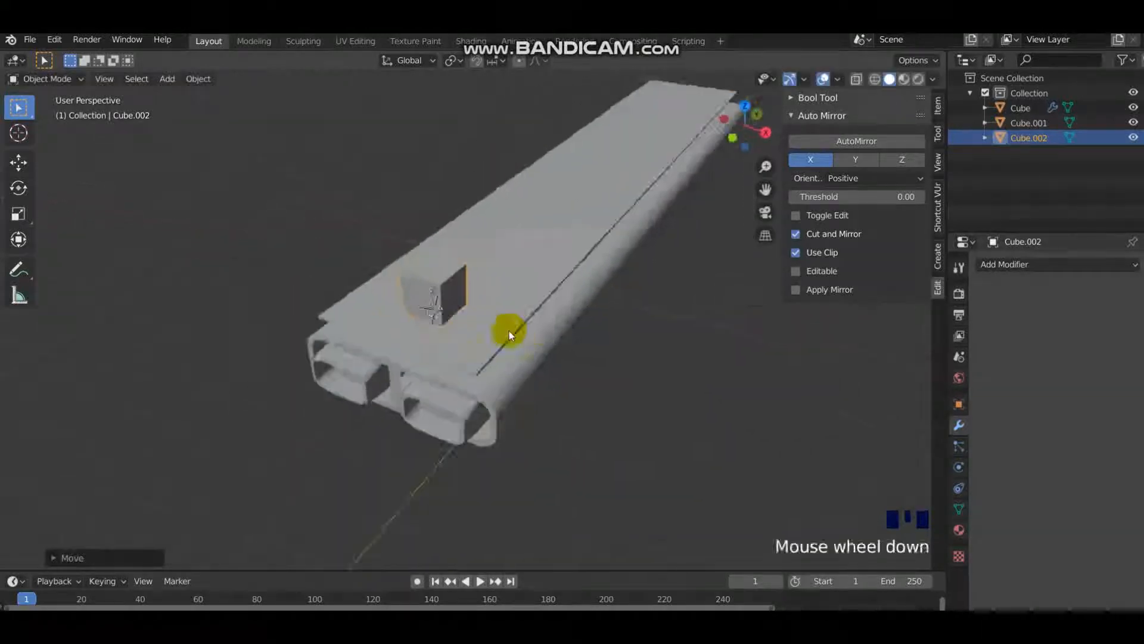
{"action": "key", "text": "s"}
{"action": "key", "text": "y"}
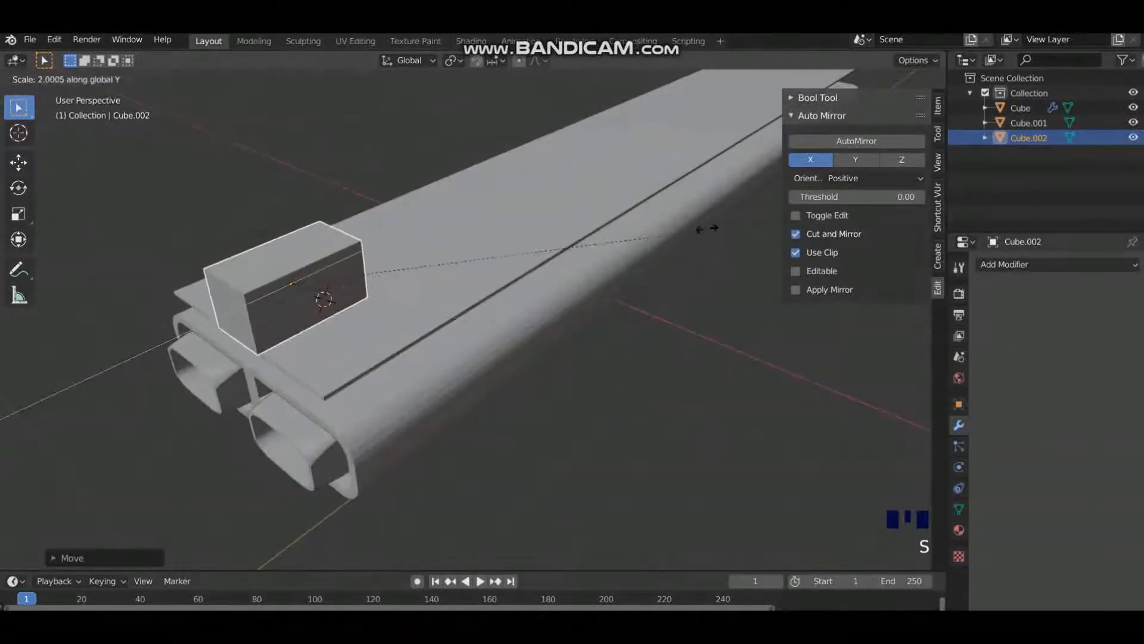
{"action": "left_click", "coordinate": [643, 238]}
{"action": "middle_click_drag", "start_coordinate": [430, 330], "coordinate": [481, 322]}
{"action": "scroll", "coordinate": [465, 343], "scroll_direction": "up", "scroll_amount": 5}
{"action": "middle_click_drag", "start_coordinate": [394, 360], "coordinate": [449, 375], "text": "shift"}
{"action": "scroll", "coordinate": [477, 298], "scroll_direction": "down", "scroll_amount": 5}
Step: Bevel the small box's upper front edge with several segments into a curved slope
{"action": "key", "text": "Tab"}
{"action": "key", "text": "2"}
{"action": "left_click", "coordinate": [491, 257]}
{"action": "key", "text": "ctrl+b"}
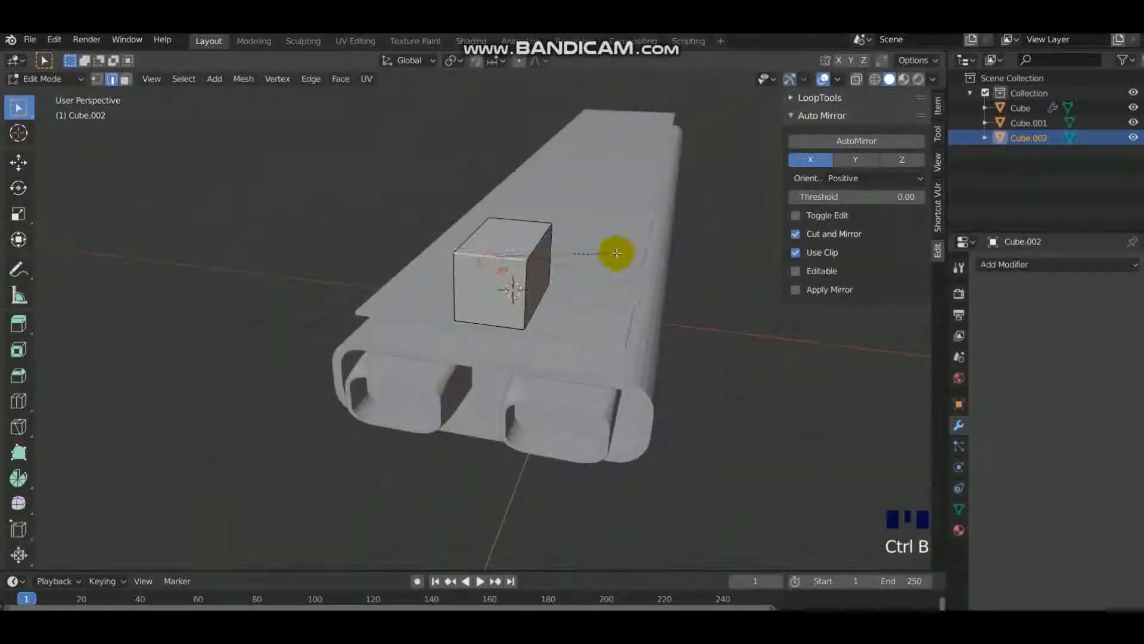
{"action": "key", "text": "v"}
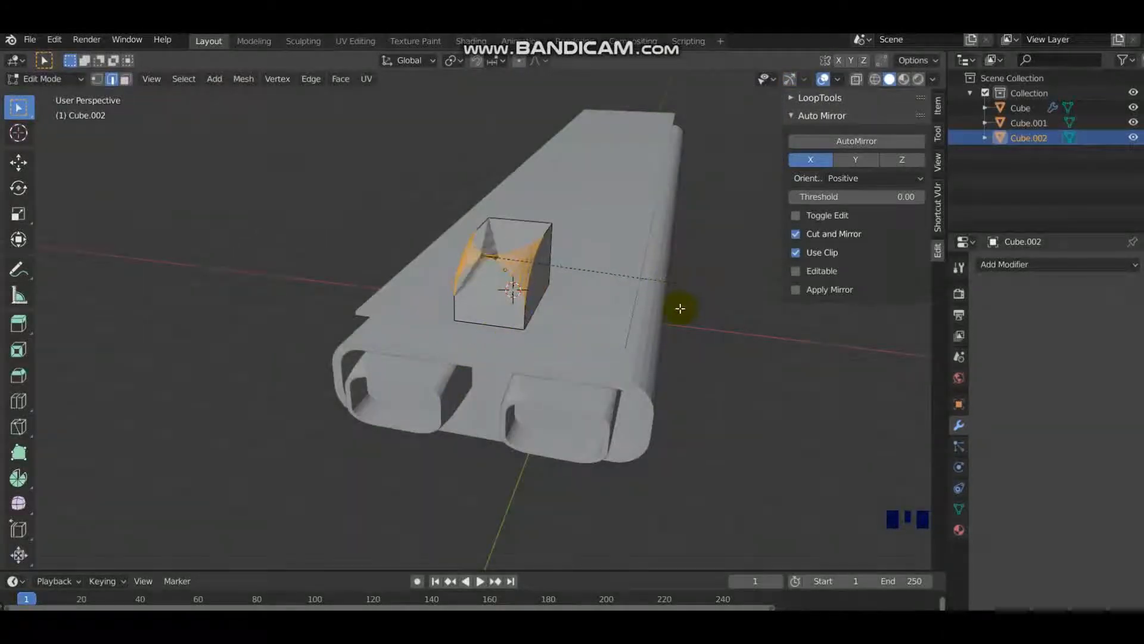
{"action": "key", "text": "v"}
{"action": "left_click", "coordinate": [677, 308]}
{"action": "key", "text": "s"}
{"action": "key", "text": "x"}
{"action": "right_click", "coordinate": [596, 283]}
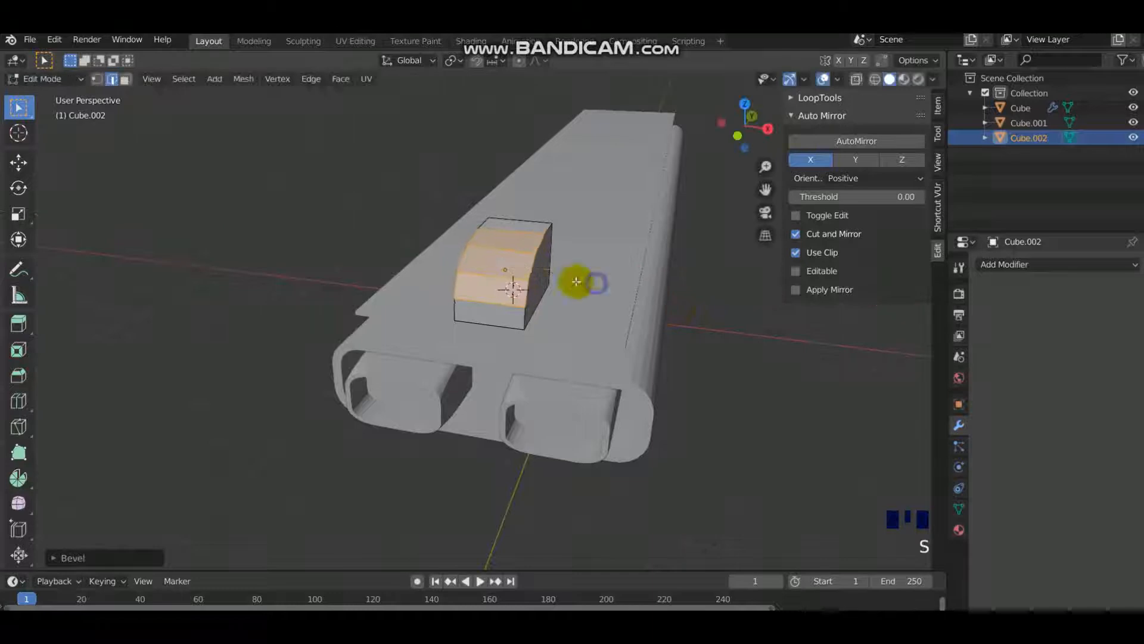
{"action": "left_click", "coordinate": [496, 271]}
{"action": "left_click", "coordinate": [484, 272]}
{"action": "key", "text": "s"}
{"action": "key", "text": "x"}
{"action": "right_click", "coordinate": [606, 290]}
Step: Add another cube on the top panel behind the curved block and scale it down
{"action": "key", "text": "Tab"}
{"action": "scroll", "coordinate": [603, 286], "scroll_direction": "down", "scroll_amount": 2}
{"action": "middle_click_drag", "start_coordinate": [599, 278], "coordinate": [421, 264], "text": "shift"}
{"action": "key", "text": "shift+a"}
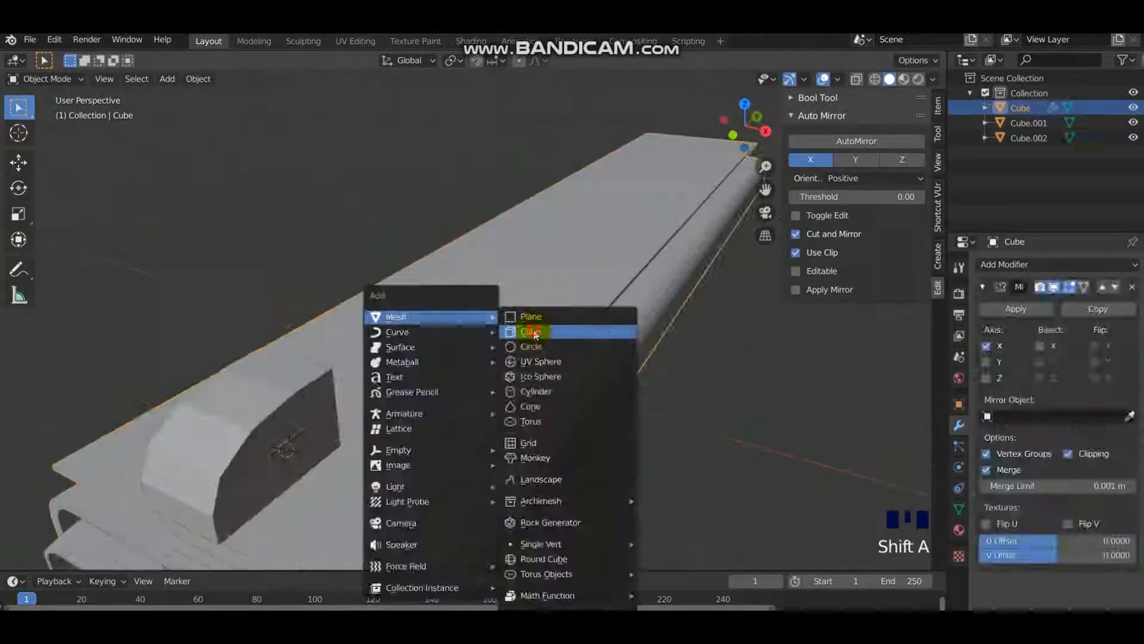
{"action": "left_click", "coordinate": [534, 332]}
{"action": "key", "text": "s"}
{"action": "left_click", "coordinate": [384, 342]}
{"action": "middle_click_drag", "start_coordinate": [384, 342], "coordinate": [470, 339]}
Step: Position the new cube directly behind the curved block and resize it into a small flat plate
{"action": "key", "text": "g"}
{"action": "key", "text": "x"}
{"action": "key", "text": "g"}
{"action": "key", "text": "s"}
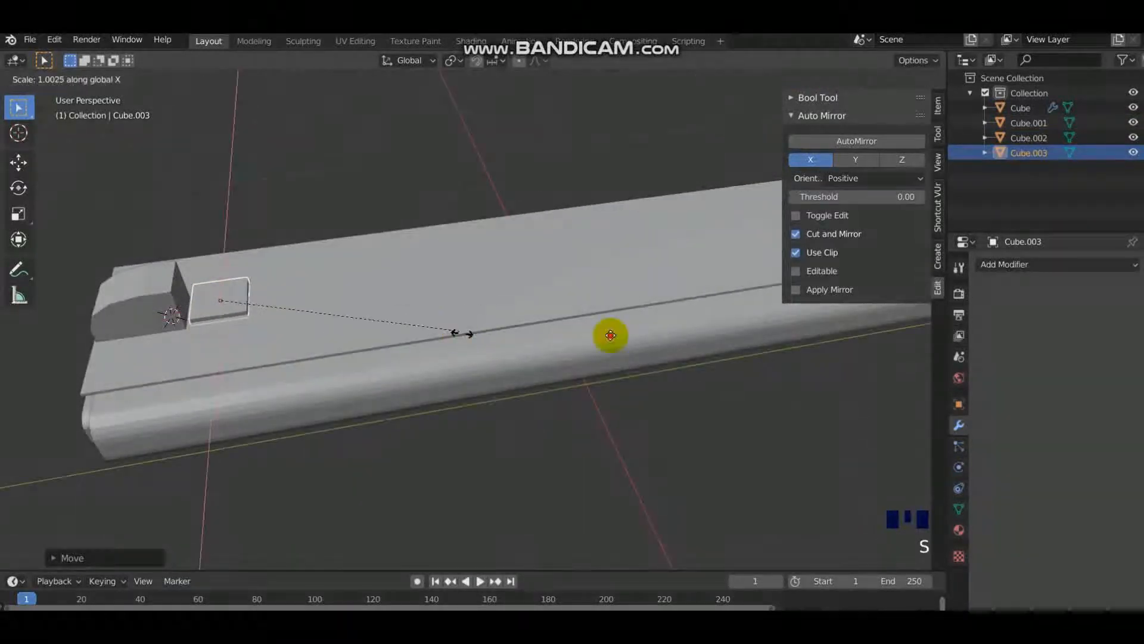
{"action": "left_click", "coordinate": [610, 335]}
{"action": "key", "text": "g"}
{"action": "left_click", "coordinate": [631, 327]}
{"action": "key", "text": "s"}
{"action": "left_click", "coordinate": [609, 349]}
Step: Resize the flat plate and shift it along Y on the top panel
{"action": "middle_click_drag", "start_coordinate": [609, 349], "coordinate": [700, 368]}
{"action": "key", "text": "s"}
{"action": "key", "text": "s"}
{"action": "left_click", "coordinate": [760, 213]}
{"action": "key", "text": "g"}
{"action": "key", "text": "y"}
{"action": "left_click", "coordinate": [603, 332]}
Step: Scale the flat plate along X and Y, and move it along Y up to the curved block
{"action": "middle_click_drag", "start_coordinate": [599, 335], "coordinate": [485, 331]}
{"action": "key", "text": "s"}
{"action": "key", "text": "x"}
{"action": "left_click", "coordinate": [536, 327]}
{"action": "key", "text": "s"}
{"action": "key", "text": "y"}
{"action": "left_click", "coordinate": [606, 309]}
{"action": "key", "text": "g"}
{"action": "key", "text": "y"}
{"action": "left_click", "coordinate": [614, 305]}
Step: Add a lengthwise center loop cut and a series of evenly spaced crosswise loop cuts to the flat plate
{"action": "key", "text": "Tab"}
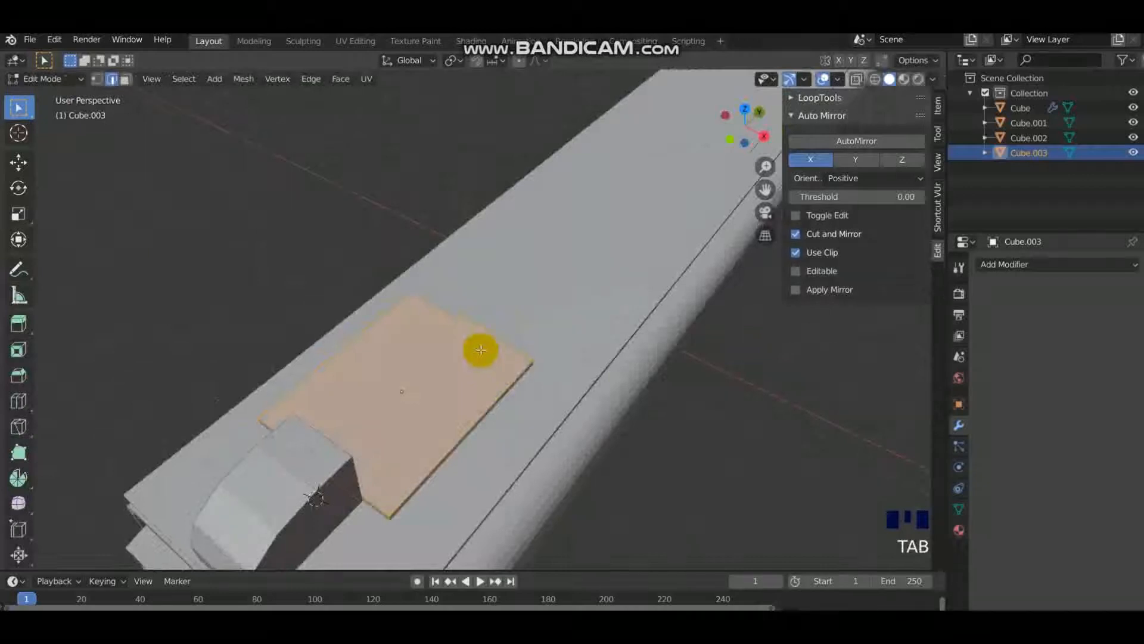
{"action": "scroll", "coordinate": [481, 350], "scroll_direction": "down", "scroll_amount": 3}
{"action": "scroll", "coordinate": [596, 226], "scroll_direction": "up", "scroll_amount": 5}
{"action": "key", "text": "ctrl+r"}
{"action": "left_click", "coordinate": [631, 189]}
{"action": "key", "text": "ctrl+r"}
{"action": "scroll", "coordinate": [812, 294], "scroll_direction": "up", "scroll_amount": 8}
{"action": "left_click", "coordinate": [807, 299]}
Step: Select the full row of top faces on one half of the plate and inset them individually
{"action": "key", "text": "3"}
{"action": "middle_click_drag", "start_coordinate": [674, 292], "coordinate": [575, 271]}
{"action": "left_click", "coordinate": [105, 363], "text": "shift"}
{"action": "left_click", "coordinate": [386, 257], "text": "ctrl+shift"}
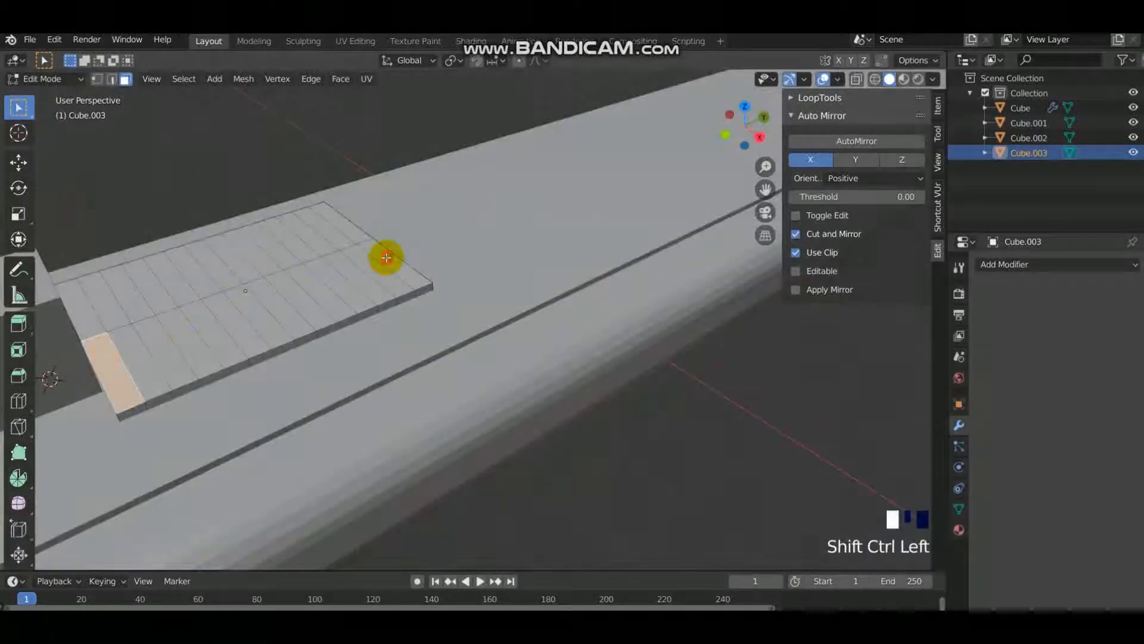
{"action": "scroll", "coordinate": [355, 244], "scroll_direction": "down", "scroll_amount": 2}
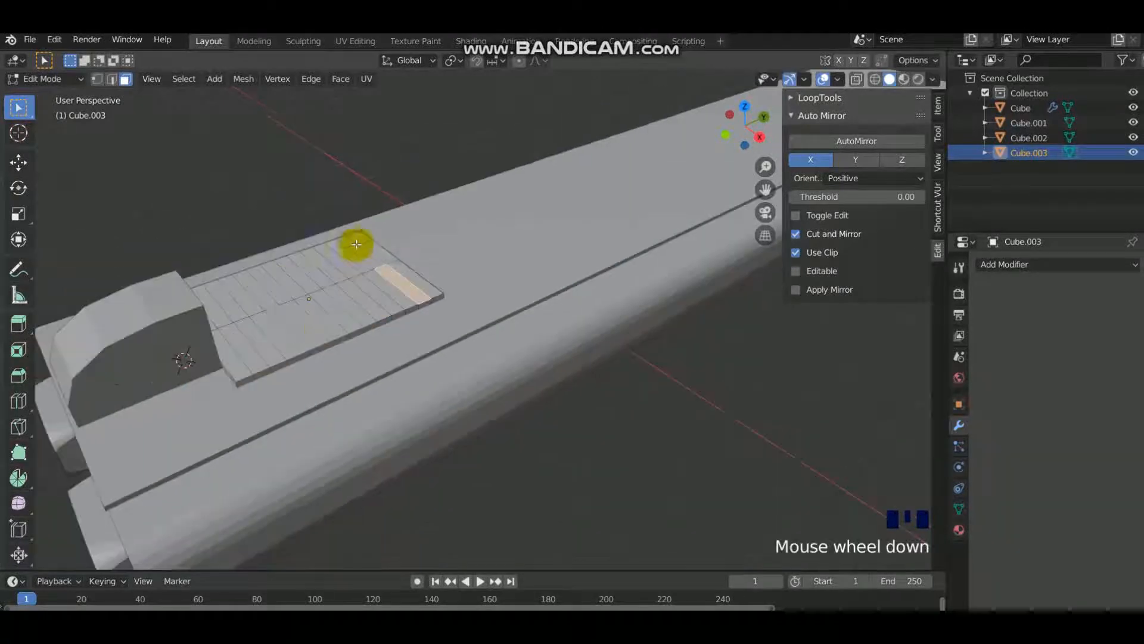
{"action": "left_click", "coordinate": [231, 355]}
{"action": "left_click", "coordinate": [417, 276], "text": "ctrl+shift"}
{"action": "key", "text": "i"}
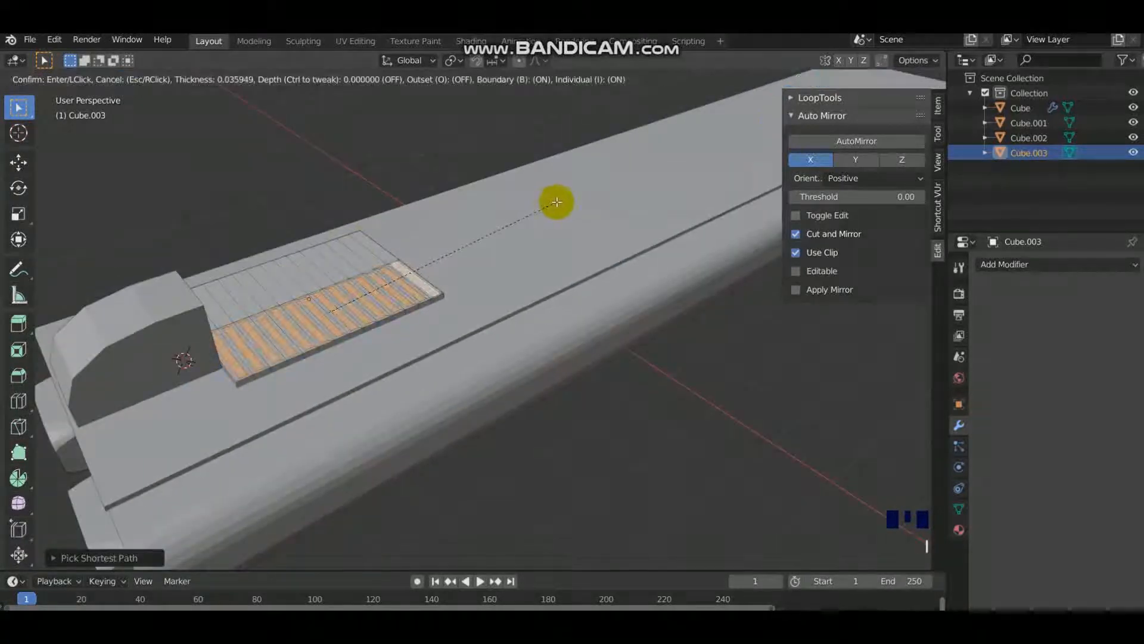
{"action": "right_click", "coordinate": [557, 201]}
Step: Add a loop cut lengthwise through the half of the plate with the inset faces
{"action": "scroll", "coordinate": [498, 298], "scroll_direction": "up", "scroll_amount": 1}
{"action": "key", "text": "ctrl+r"}
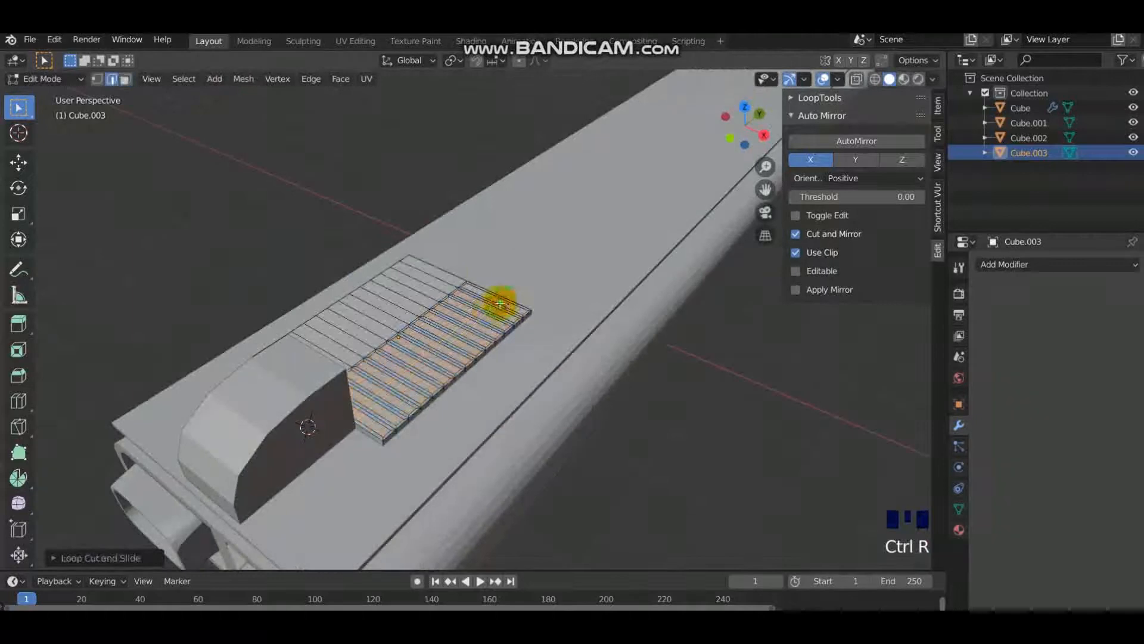
{"action": "scroll", "coordinate": [474, 317], "scroll_direction": "up", "scroll_amount": 2}
Step: Try to select the narrow strip faces between the inset faces at the far end of the plate half
{"action": "left_click", "coordinate": [473, 268]}
{"action": "left_click", "coordinate": [473, 268], "text": "alt+shift"}
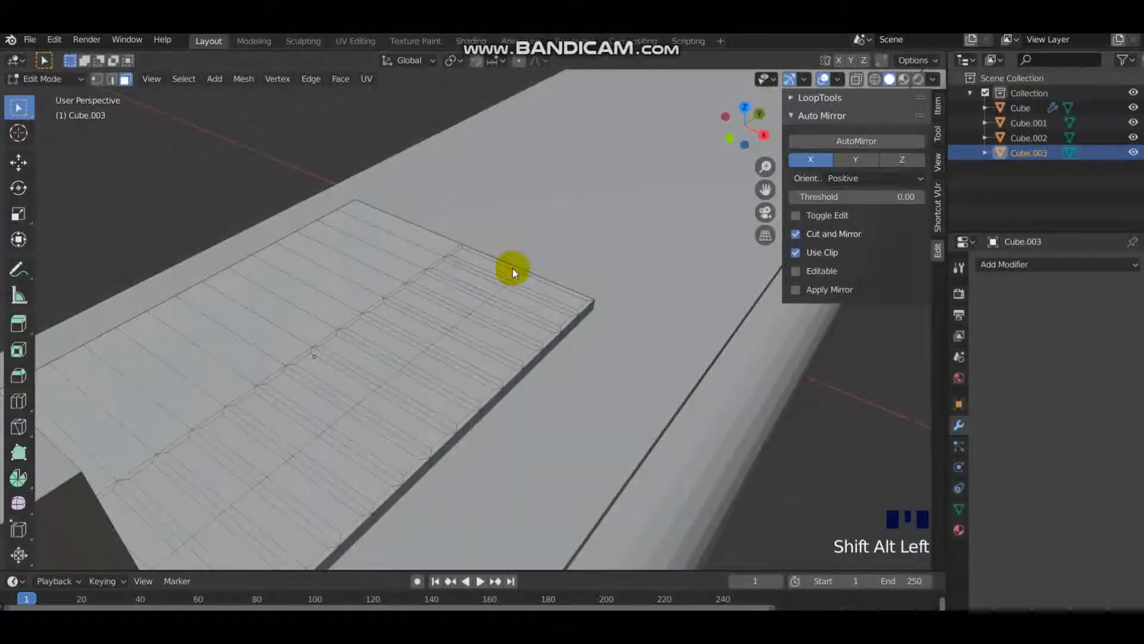
{"action": "left_click", "coordinate": [548, 282]}
{"action": "scroll", "coordinate": [549, 282], "scroll_direction": "down", "scroll_amount": 2}
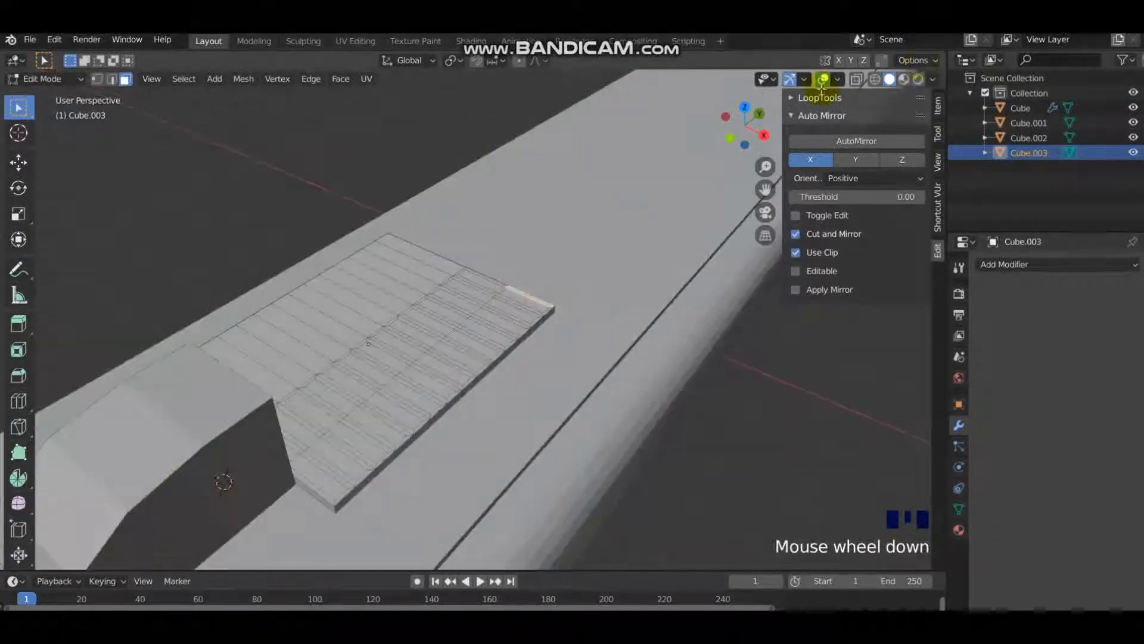
{"action": "scroll", "coordinate": [620, 195], "scroll_direction": "up", "scroll_amount": 2}
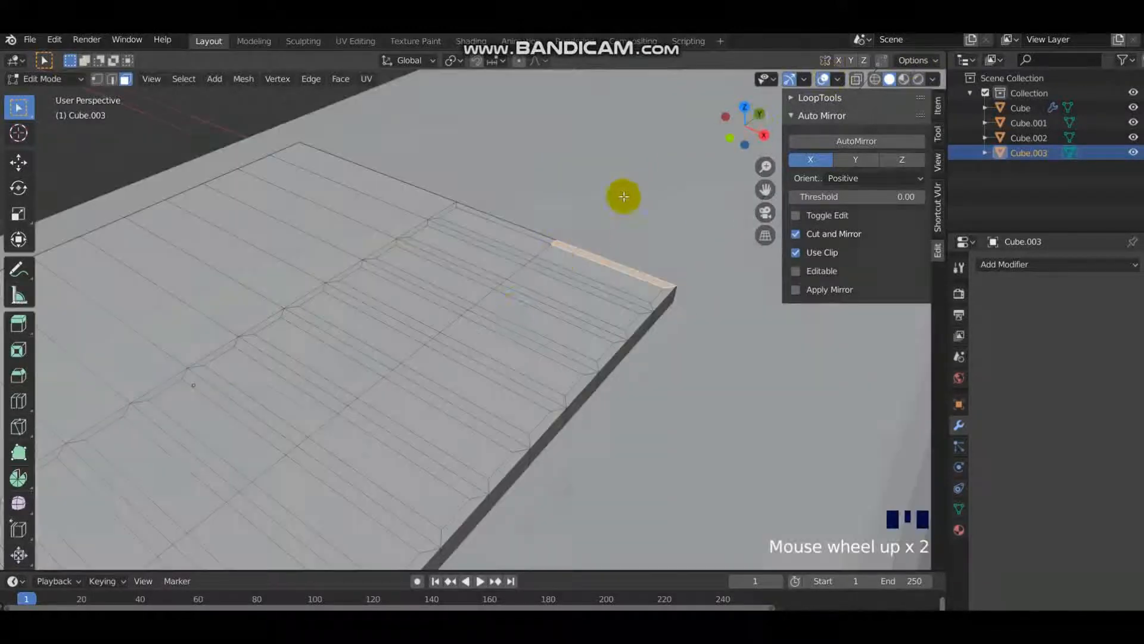
{"action": "left_click", "coordinate": [514, 308], "text": "shift"}
{"action": "scroll", "coordinate": [497, 286], "scroll_direction": "up", "scroll_amount": 4}
{"action": "left_click", "coordinate": [544, 268], "text": "shift"}
{"action": "left_click", "coordinate": [541, 262], "text": "shift"}
{"action": "left_click", "coordinate": [465, 219], "text": "shift"}
{"action": "left_click", "coordinate": [379, 261], "text": "shift"}
{"action": "left_click", "coordinate": [411, 266], "text": "shift"}
{"action": "left_click", "coordinate": [493, 312], "text": "shift"}
{"action": "left_click", "coordinate": [496, 304], "text": "shift"}
{"action": "left_click", "coordinate": [277, 309], "text": "shift"}
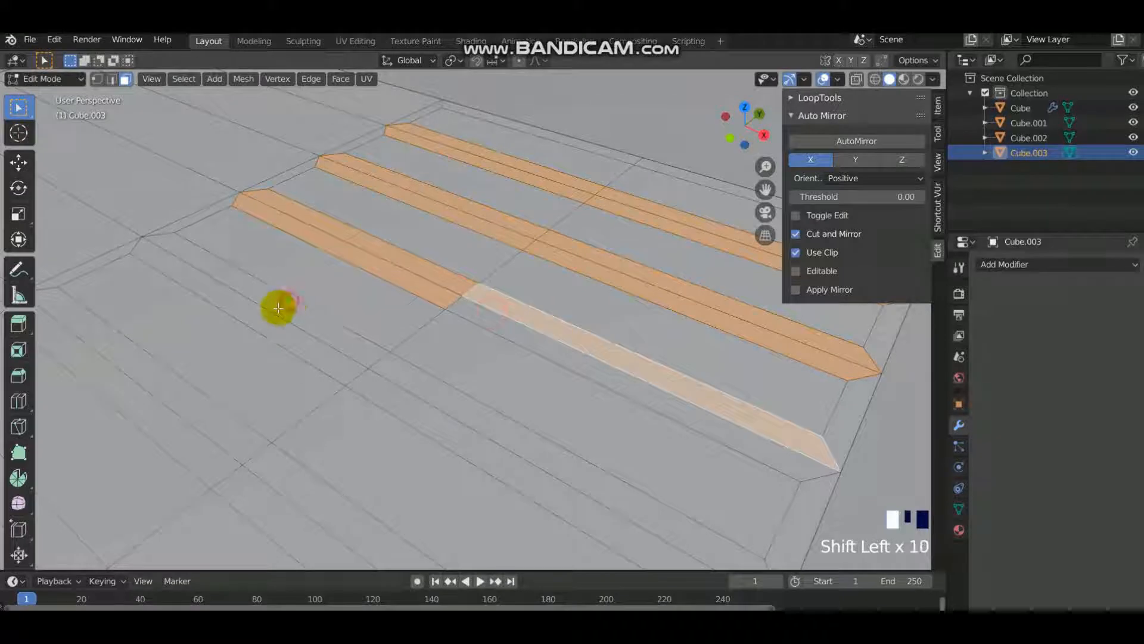
{"action": "left_click", "coordinate": [423, 414], "text": "shift"}
Step: Undo the narrow strip face selections on the plate
{"action": "scroll", "coordinate": [424, 410], "scroll_direction": "down", "scroll_amount": 3}
{"action": "left_click", "coordinate": [402, 269], "text": "shift"}
{"action": "key", "text": "ctrl+z"}
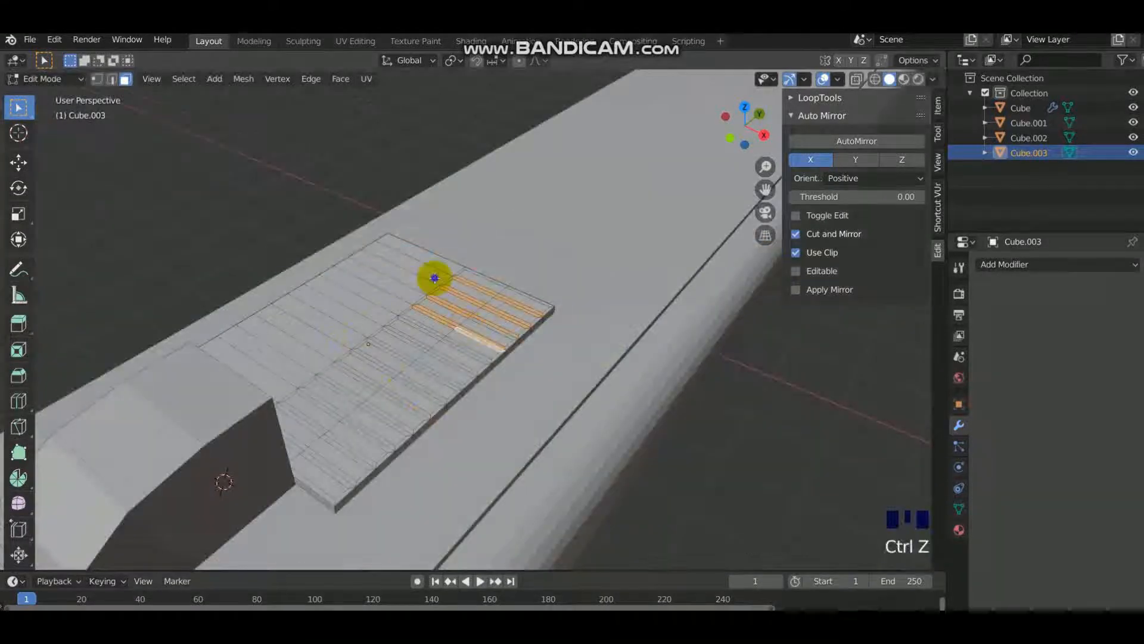
{"action": "key", "text": "ctrl+z"}
{"action": "scroll", "coordinate": [435, 278], "scroll_direction": "up", "scroll_amount": 2}
{"action": "key", "text": "ctrl+z"}
{"action": "key", "text": "ctrl+shift+z"}
{"action": "key", "text": "ctrl+shift+z"}
{"action": "key", "text": "ctrl+shift+z"}
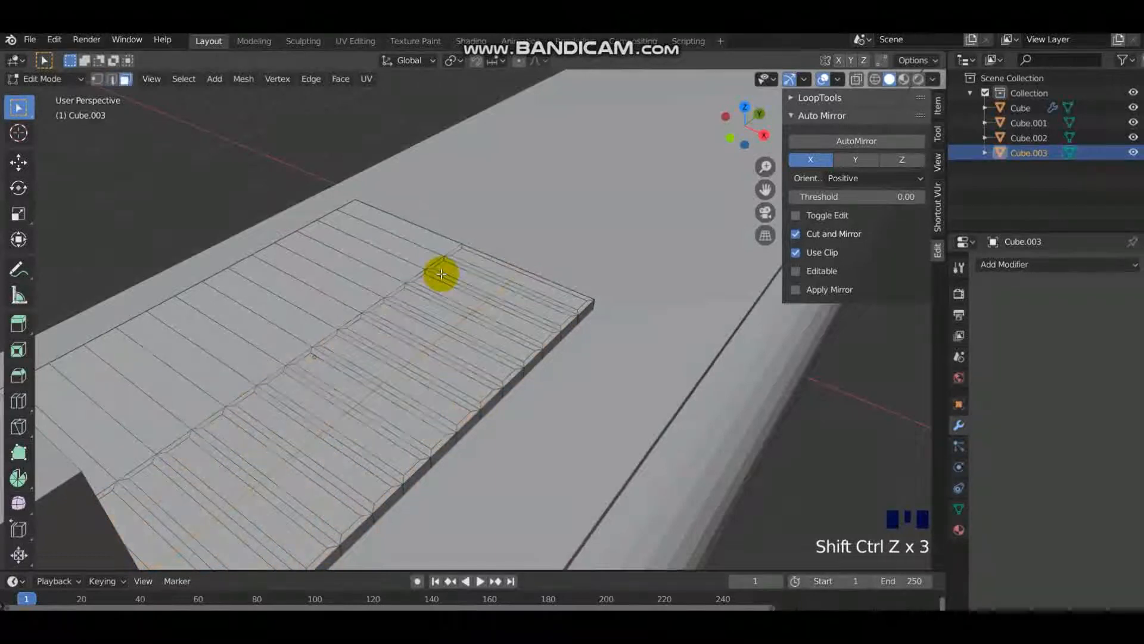
Step: Select all crosswise edges on the plate half without insets and bevel them into narrow strips
{"action": "middle_click_drag", "start_coordinate": [441, 274], "coordinate": [386, 244]}
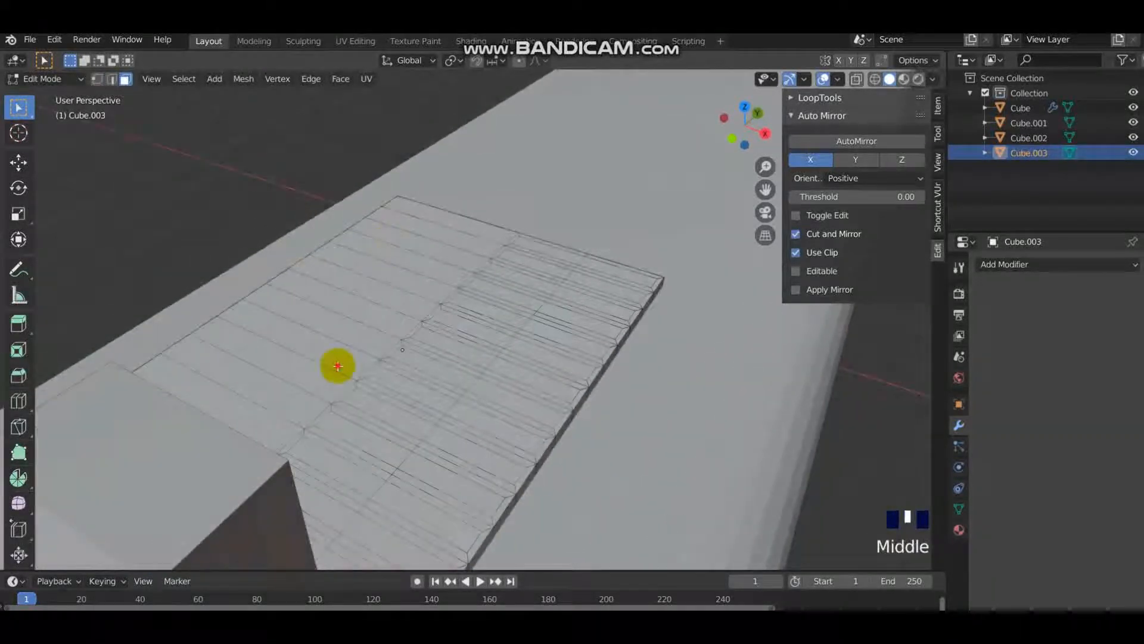
{"action": "key", "text": "2"}
{"action": "left_click", "coordinate": [432, 316], "text": "ctrl"}
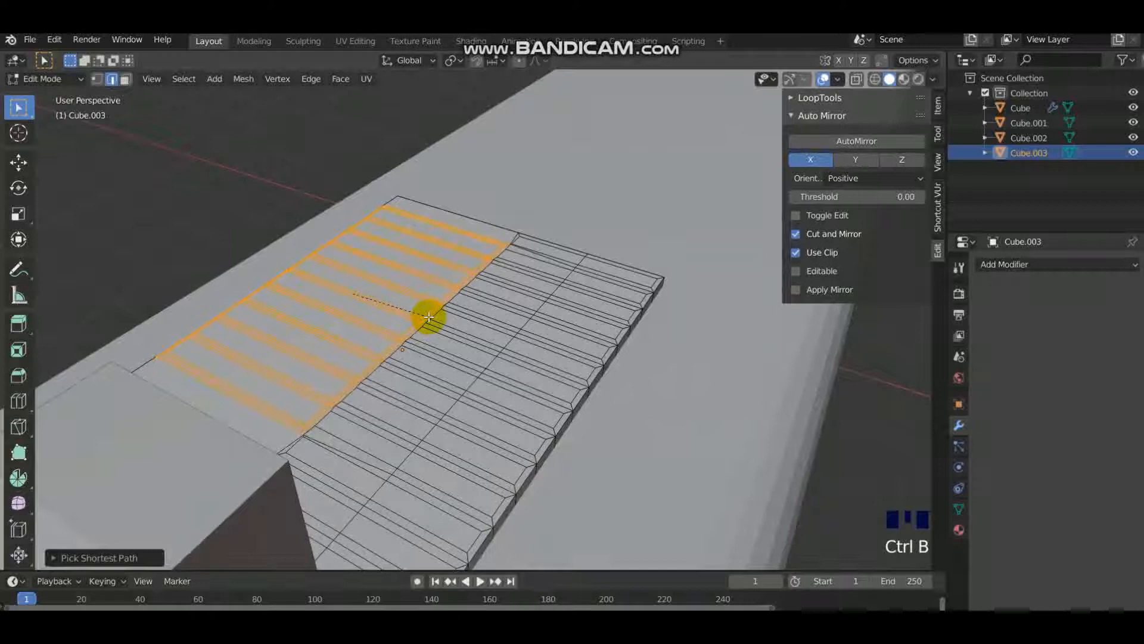
{"action": "left_click", "coordinate": [429, 317]}
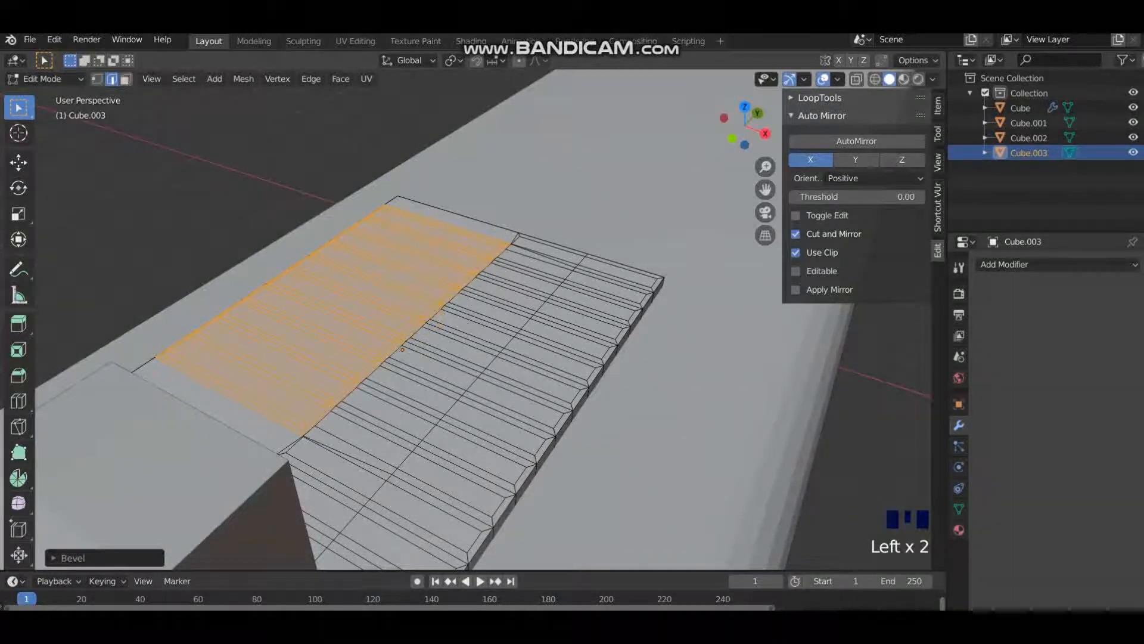
Step: Try to edge-slide the selected edge beside the end strip near the plate's center seam
{"action": "key", "text": "g"}
{"action": "key", "text": "g"}
{"action": "scroll", "coordinate": [516, 276], "scroll_direction": "down", "scroll_amount": 3}
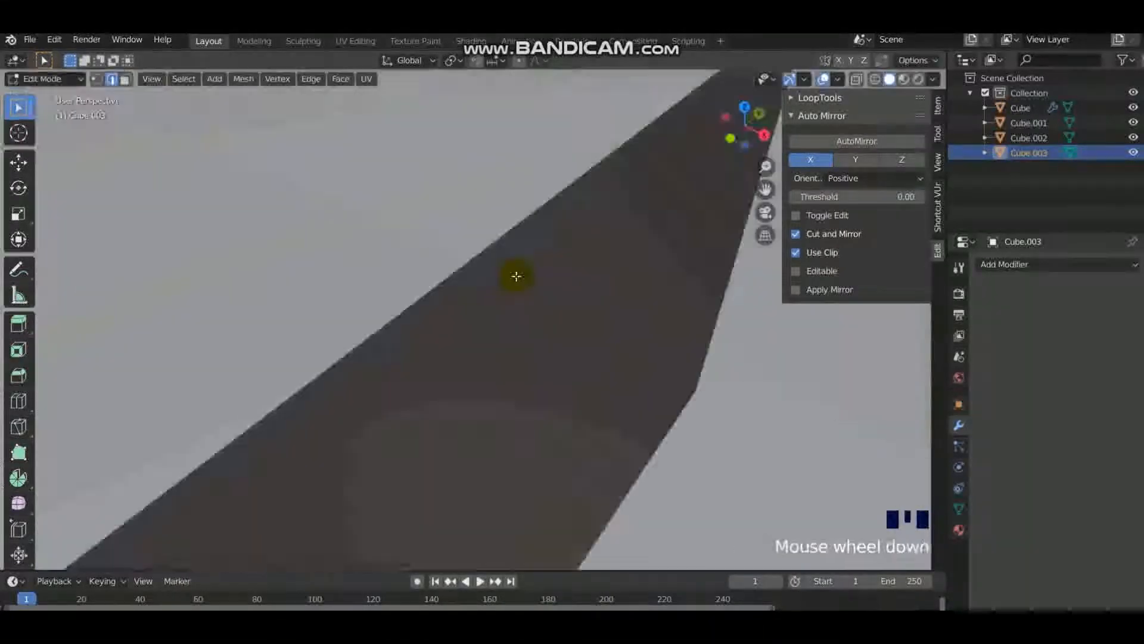
{"action": "scroll", "coordinate": [468, 397], "scroll_direction": "up", "scroll_amount": 1}
{"action": "key", "text": "g"}
{"action": "key", "text": "g"}
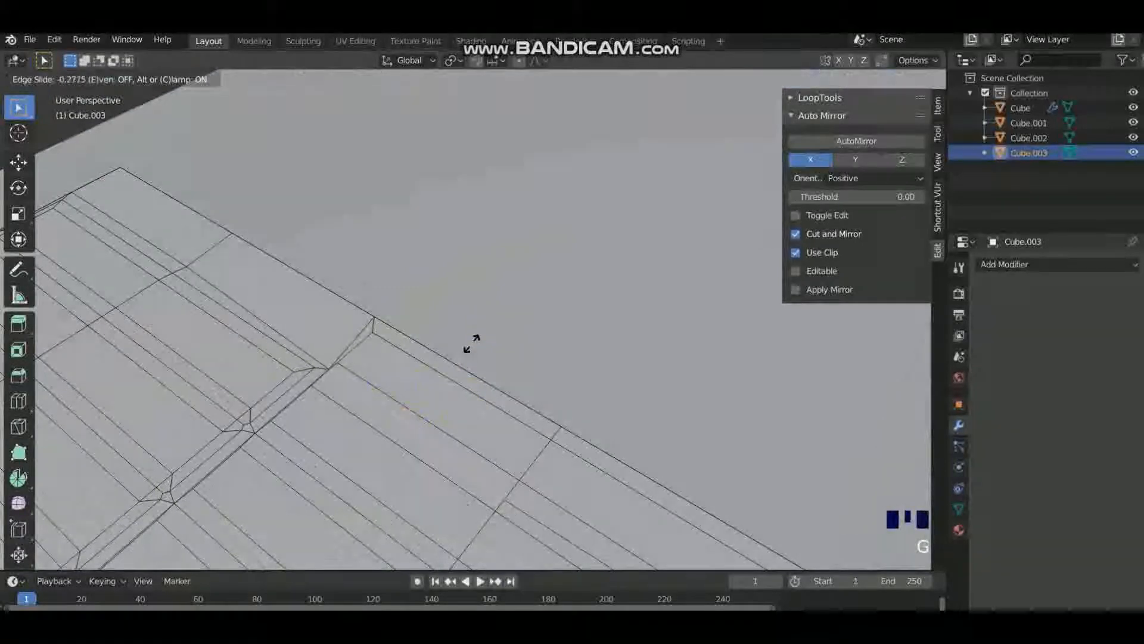
{"action": "left_click", "coordinate": [465, 334]}
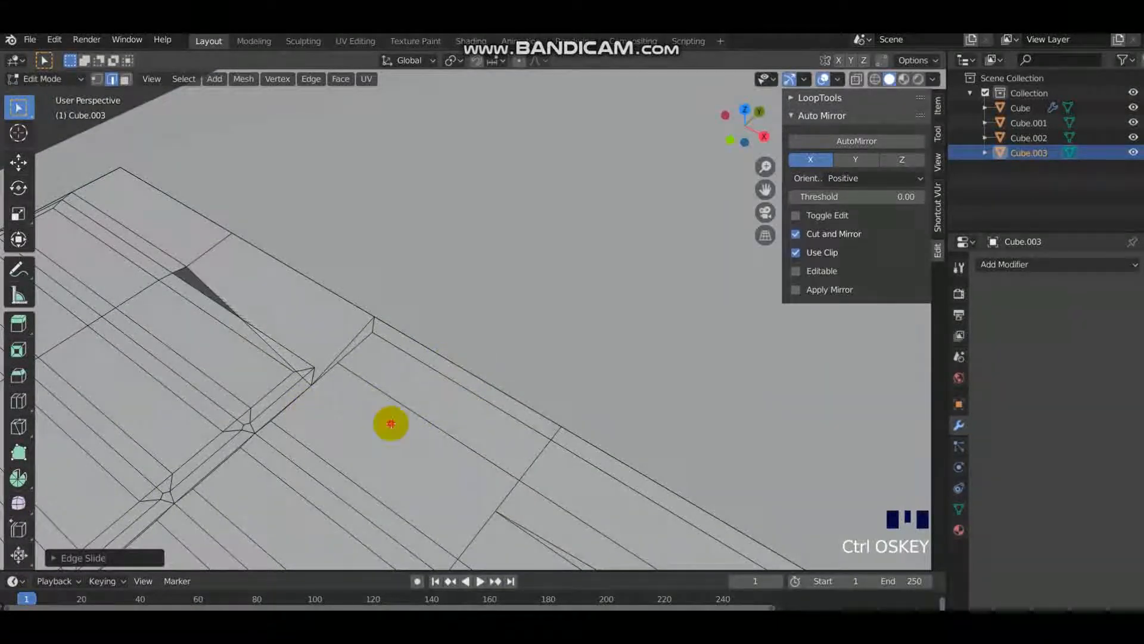
Step: Move the selected edge of the end strip along Y by about 0.04 m
{"action": "key", "text": "g"}
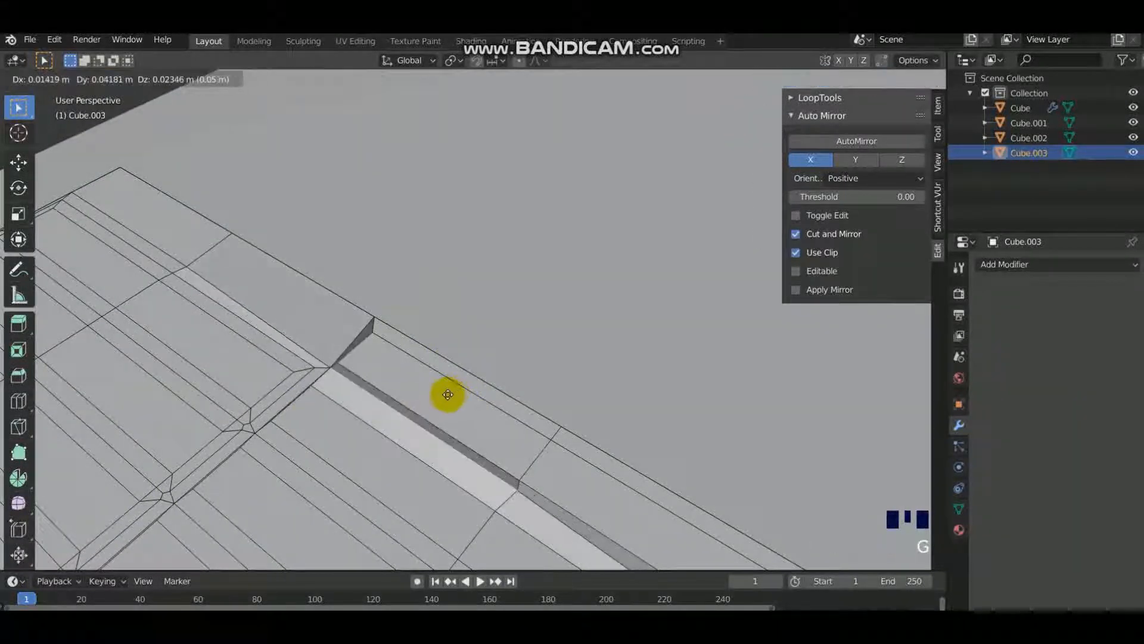
{"action": "key", "text": "y"}
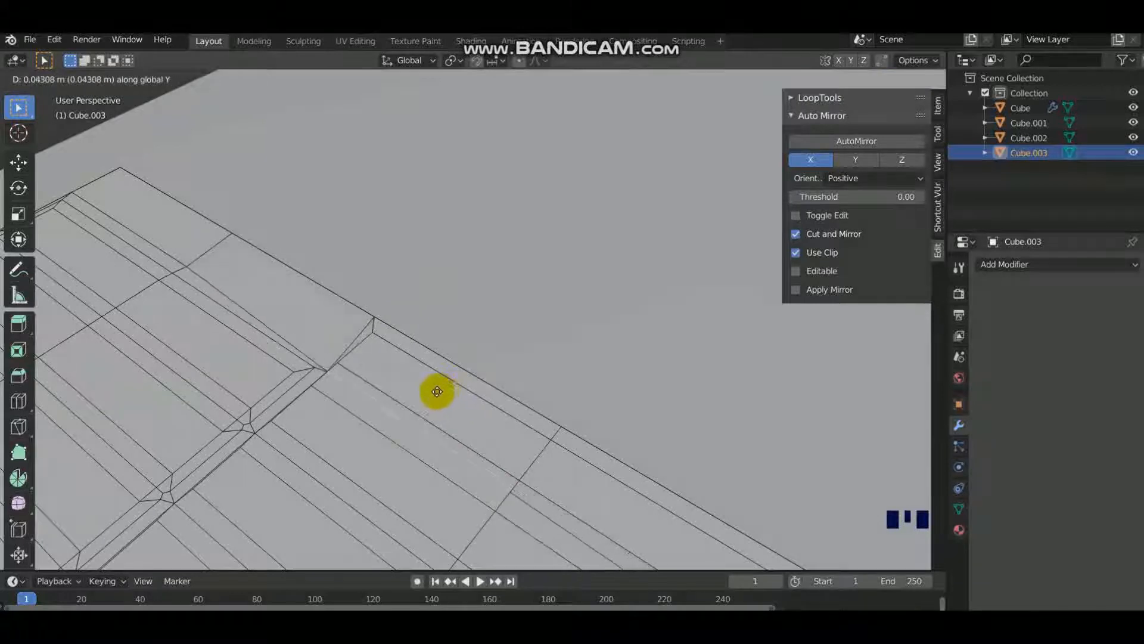
{"action": "left_click", "coordinate": [442, 383]}
Step: Select the short edge where the end strip meets the center seam, rotate it about X and move it along X
{"action": "left_click", "coordinate": [317, 366]}
{"action": "key", "text": "g"}
{"action": "key", "text": "g"}
{"action": "right_click", "coordinate": [522, 366]}
{"action": "key", "text": "r"}
{"action": "key", "text": "x"}
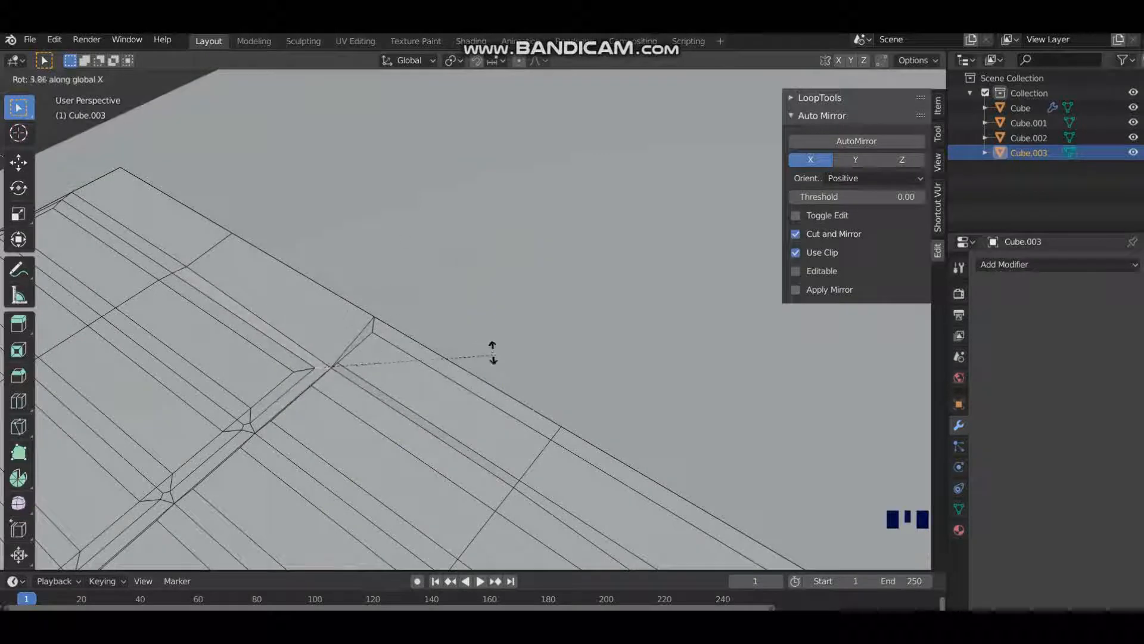
{"action": "left_click", "coordinate": [465, 258]}
{"action": "key", "text": "g"}
{"action": "key", "text": "x"}
{"action": "left_click", "coordinate": [465, 268]}
Step: Move the selected edge of the plate's end strip along Z
{"action": "key", "text": "Tab"}
{"action": "middle_click_drag", "start_coordinate": [463, 266], "coordinate": [424, 188]}
{"action": "scroll", "coordinate": [424, 187], "scroll_direction": "up", "scroll_amount": 3}
{"action": "scroll", "coordinate": [453, 250], "scroll_direction": "down", "scroll_amount": 4}
{"action": "key", "text": "Tab"}
{"action": "middle_click_drag", "start_coordinate": [531, 278], "coordinate": [466, 294], "text": "shift"}
{"action": "key", "text": "g"}
{"action": "key", "text": "z"}
{"action": "left_click", "coordinate": [524, 337]}
{"action": "key", "text": "Tab"}
{"action": "key", "text": "Tab"}
Step: Try to select the crosswise strip edges using shortest-path and loop selection
{"action": "left_click", "coordinate": [667, 324]}
{"action": "left_click", "coordinate": [662, 302], "text": "ctrl+shift"}
{"action": "left_click", "coordinate": [454, 206]}
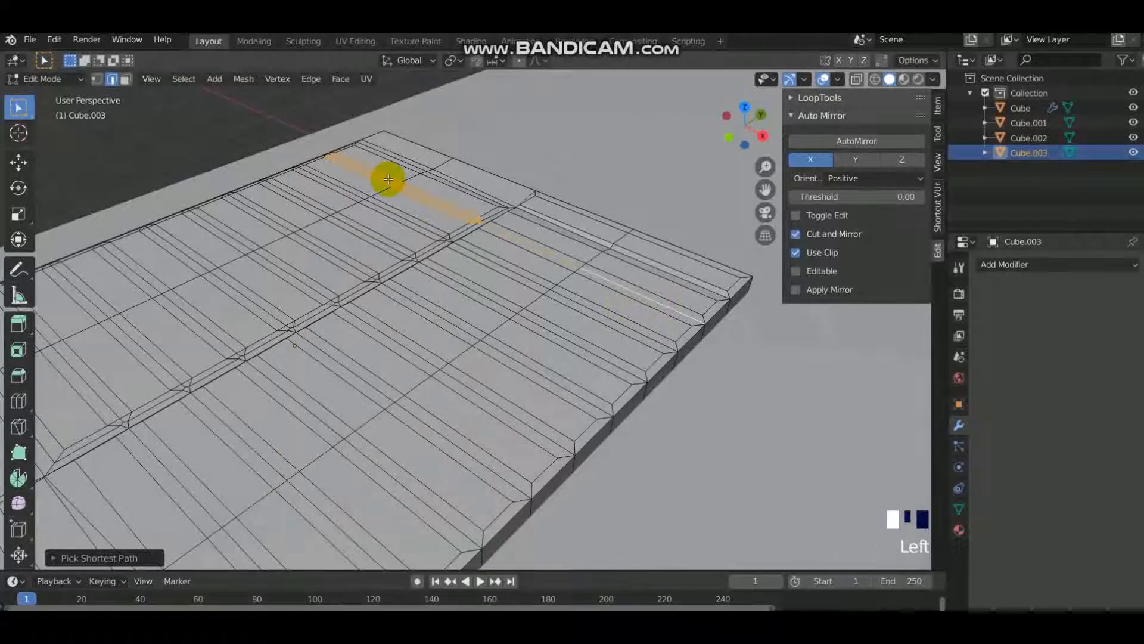
{"action": "left_click", "coordinate": [651, 299]}
{"action": "left_click", "coordinate": [493, 237], "text": "alt+shift"}
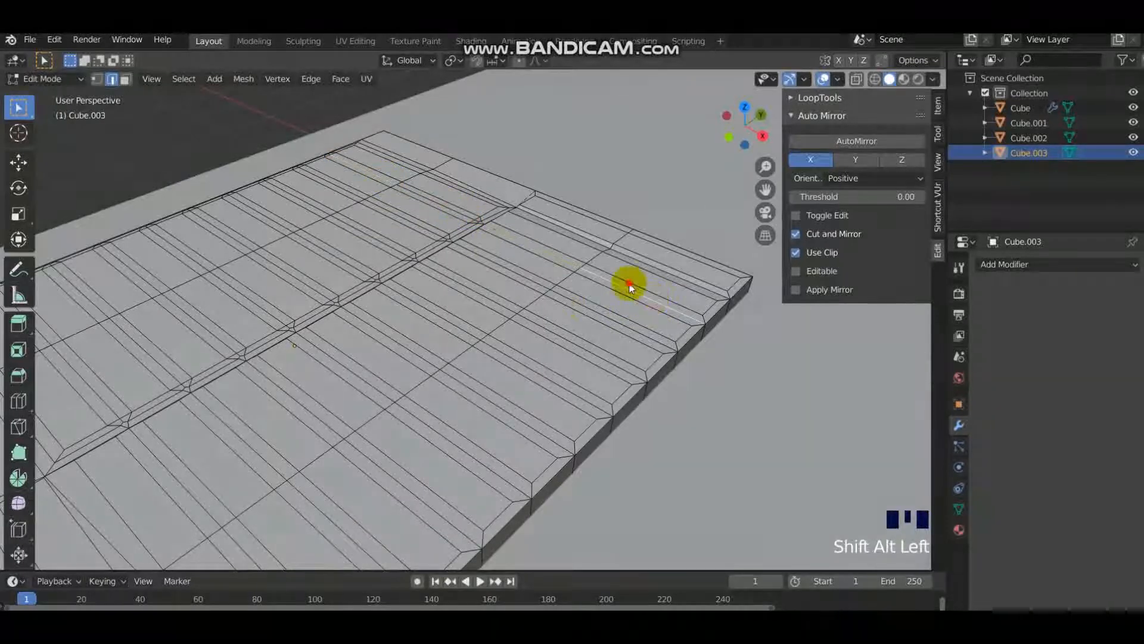
{"action": "key", "text": "ctrl+z"}
{"action": "key", "text": "ctrl+z"}
{"action": "key", "text": "ctrl+z"}
Step: Select the middle crosswise edges of the narrow strips one by one across both halves of the plate
{"action": "left_click", "coordinate": [576, 301], "text": "shift"}
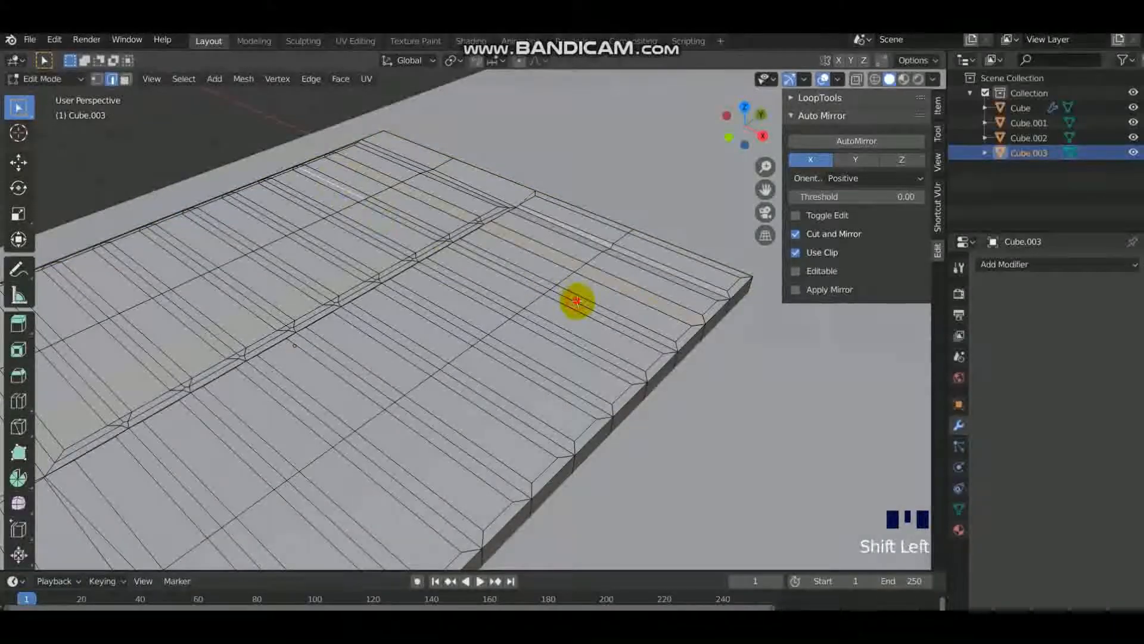
{"action": "left_click", "coordinate": [460, 246], "text": "alt+shift"}
{"action": "middle_click_drag", "start_coordinate": [408, 219], "coordinate": [205, 271]}
{"action": "left_click", "coordinate": [203, 271], "text": "alt+shift"}
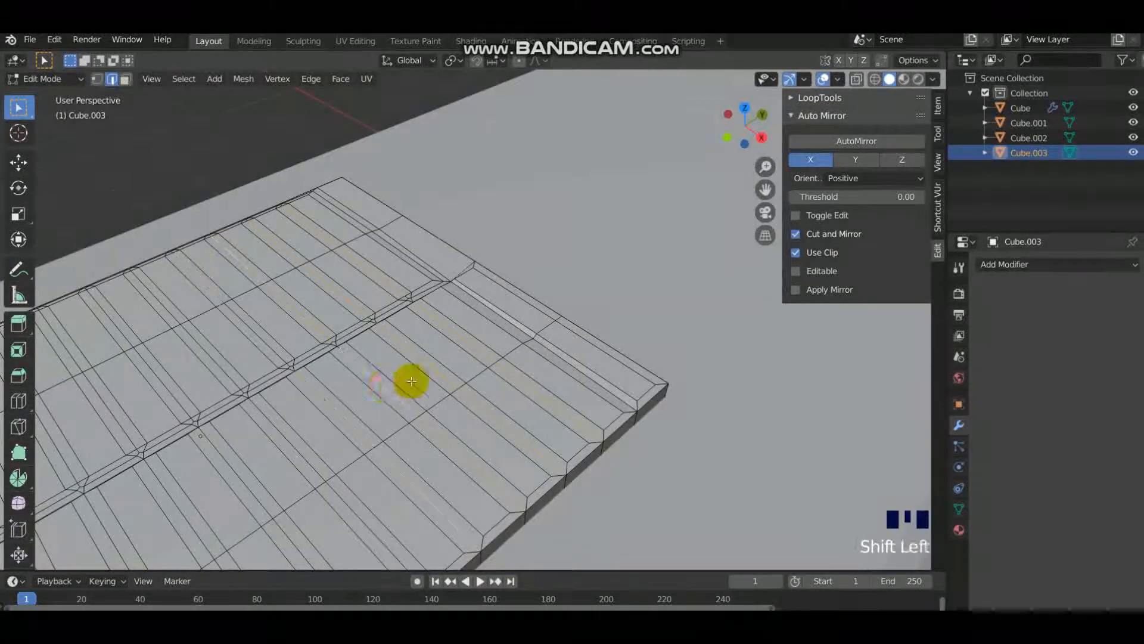
{"action": "middle_click_drag", "start_coordinate": [397, 389], "coordinate": [467, 345], "text": "shift"}
{"action": "left_click", "coordinate": [577, 298], "text": "shift"}
{"action": "left_click", "coordinate": [677, 373], "text": "shift"}
{"action": "left_click", "coordinate": [357, 173], "text": "shift"}
{"action": "left_click", "coordinate": [434, 216], "text": "shift"}
{"action": "left_click", "coordinate": [439, 214], "text": "shift"}
{"action": "left_click", "coordinate": [446, 212], "text": "shift"}
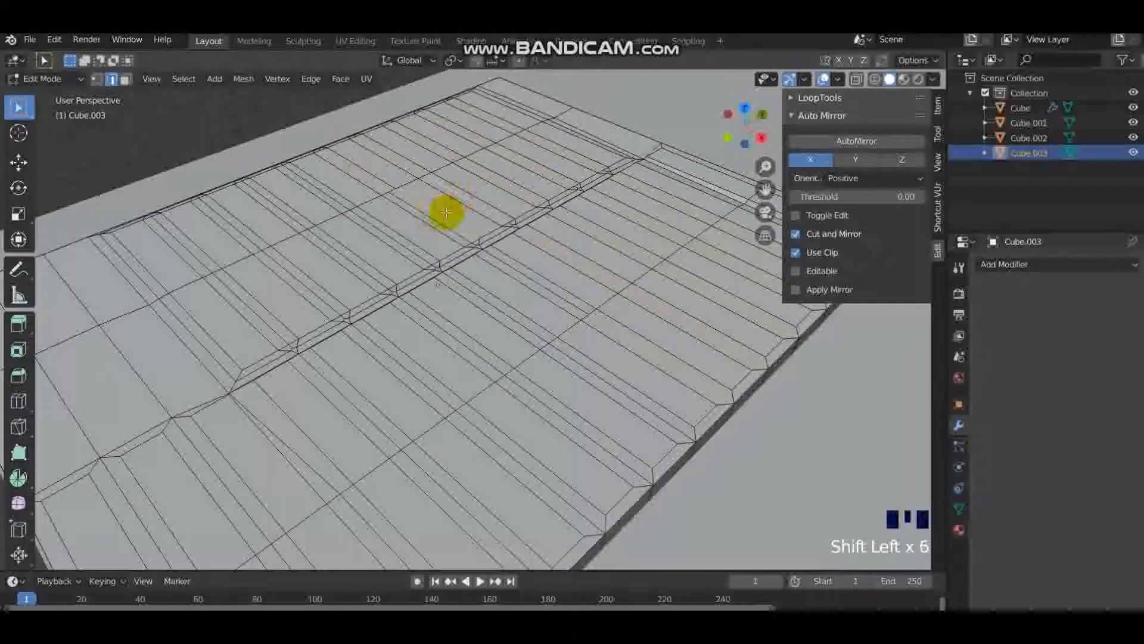
{"action": "left_click", "coordinate": [376, 223], "text": "shift"}
{"action": "left_click", "coordinate": [376, 231], "text": "shift"}
{"action": "left_click", "coordinate": [322, 187], "text": "shift"}
{"action": "left_click", "coordinate": [317, 192], "text": "shift"}
{"action": "left_click", "coordinate": [260, 240], "text": "shift"}
{"action": "left_click", "coordinate": [288, 276], "text": "shift"}
{"action": "left_click", "coordinate": [459, 341], "text": "shift"}
{"action": "left_click", "coordinate": [419, 380], "text": "shift"}
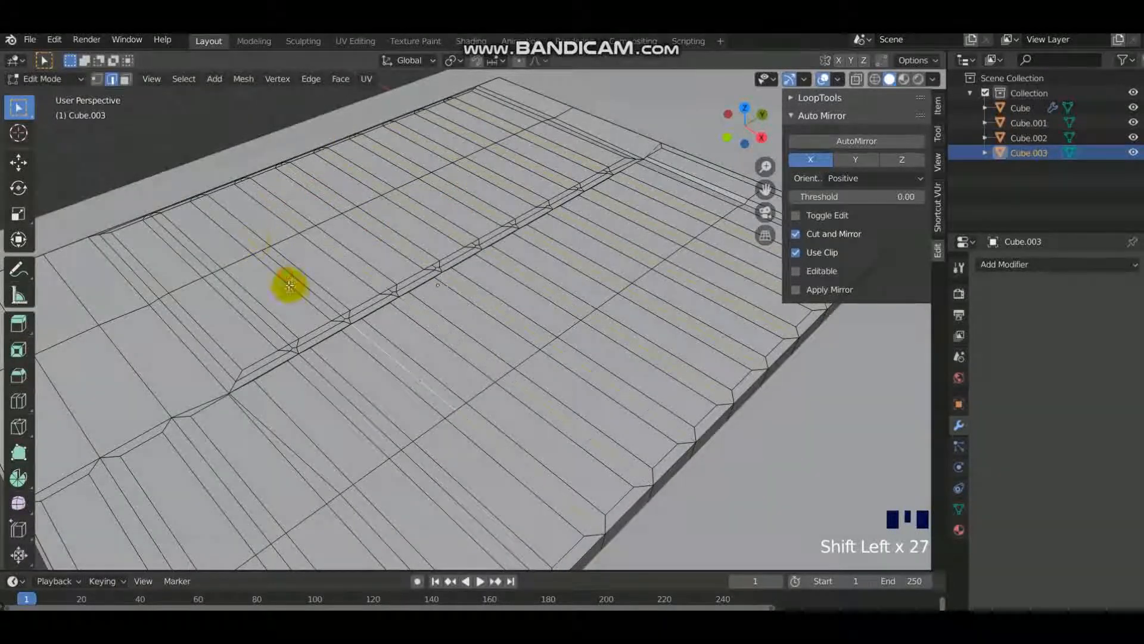
{"action": "left_click", "coordinate": [353, 416], "text": "shift"}
{"action": "left_click", "coordinate": [444, 503], "text": "shift"}
{"action": "left_click", "coordinate": [451, 478], "text": "shift"}
{"action": "left_click", "coordinate": [432, 496], "text": "shift"}
{"action": "left_click", "coordinate": [442, 490], "text": "shift"}
{"action": "left_click", "coordinate": [447, 484], "text": "shift"}
{"action": "scroll", "coordinate": [449, 433], "scroll_direction": "down", "scroll_amount": 4}
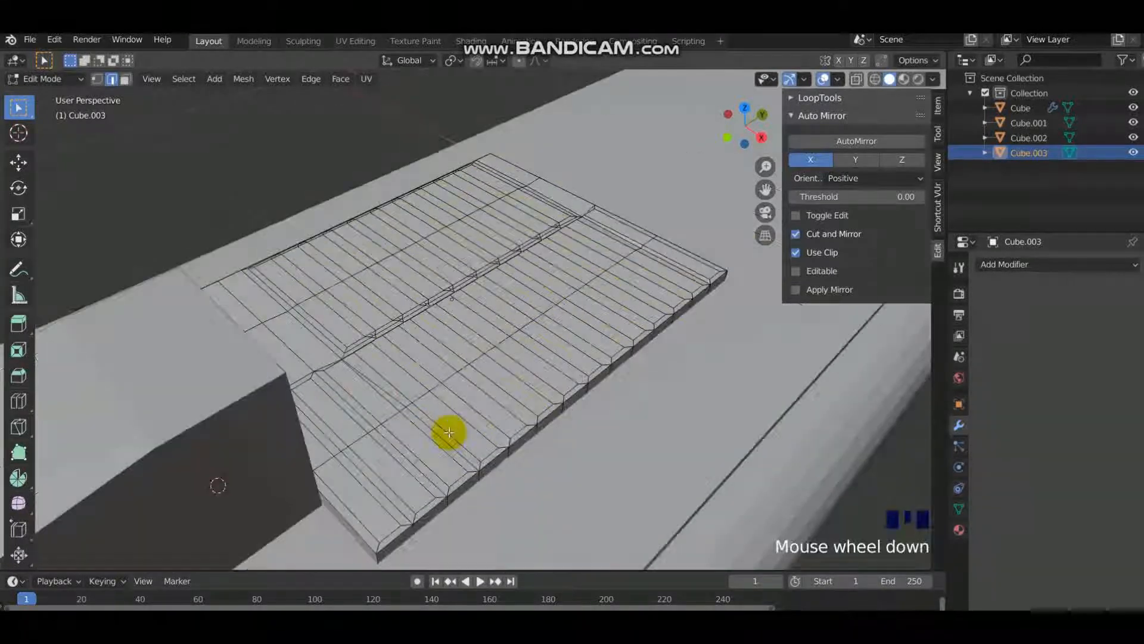
{"action": "left_click", "coordinate": [280, 294], "text": "shift"}
{"action": "left_click", "coordinate": [274, 296], "text": "shift"}
{"action": "left_click", "coordinate": [267, 296], "text": "shift"}
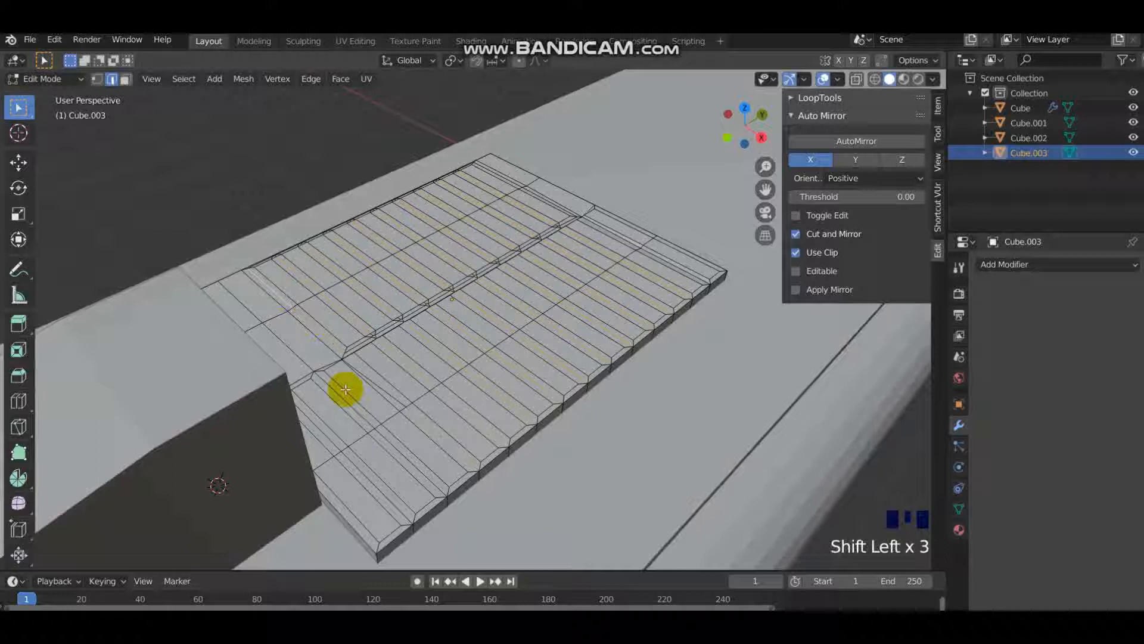
{"action": "key", "text": "ctrl+z"}
{"action": "key", "text": "ctrl+z"}
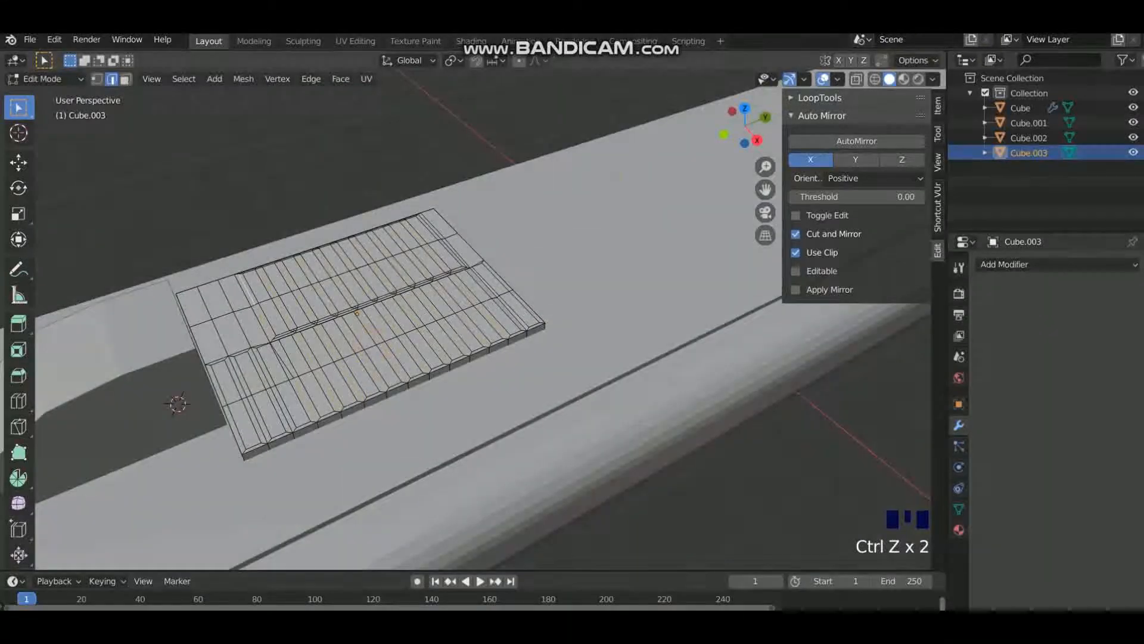
Step: Leave Edit Mode on the slotted plate and place the 3D cursor over the main body
{"action": "scroll", "coordinate": [475, 222], "scroll_direction": "down", "scroll_amount": 2}
{"action": "middle_click_drag", "start_coordinate": [475, 223], "coordinate": [698, 180]}
{"action": "scroll", "coordinate": [536, 208], "scroll_direction": "up", "scroll_amount": 2}
{"action": "middle_click_drag", "start_coordinate": [610, 182], "coordinate": [613, 179]}
{"action": "key", "text": "Tab"}
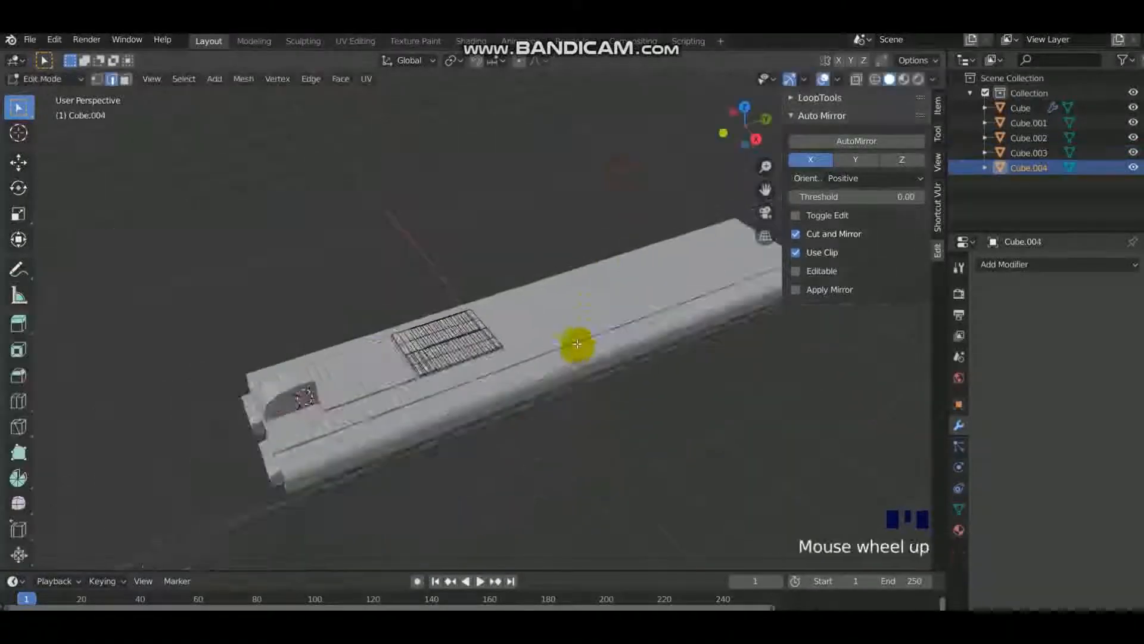
{"action": "key", "text": "Tab"}
{"action": "middle_click_drag", "start_coordinate": [577, 344], "coordinate": [625, 298]}
{"action": "right_click", "coordinate": [457, 291], "text": "shift"}
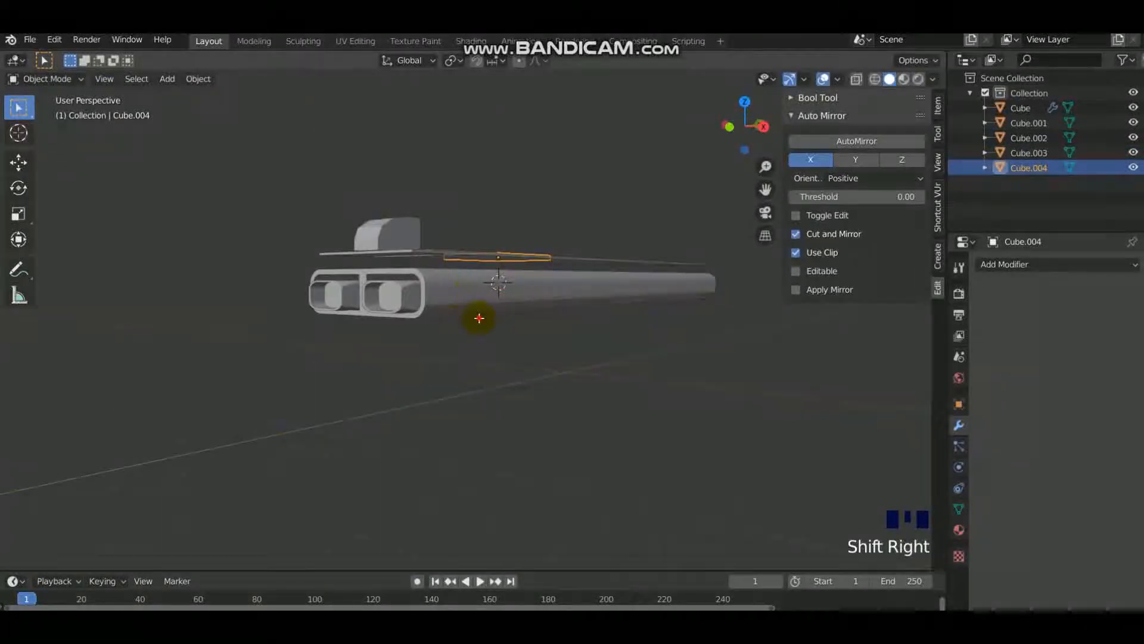
Step: Duplicate the main body's linked double-opening mesh in Edit Mode and move the copy along X beside the original
{"action": "left_click", "coordinate": [480, 303]}
{"action": "key", "text": "Tab"}
{"action": "middle_click_drag", "start_coordinate": [479, 318], "coordinate": [485, 319]}
{"action": "key", "text": "l"}
{"action": "key", "text": "shift+d"}
{"action": "middle_click_drag", "start_coordinate": [608, 339], "coordinate": [644, 399]}
{"action": "key", "text": "g"}
{"action": "key", "text": "x"}
{"action": "left_click", "coordinate": [682, 337]}
Step: Scale the duplicated body narrower along X and move it by about -0.26 m along X
{"action": "key", "text": "Tab"}
{"action": "middle_click_drag", "start_coordinate": [682, 337], "coordinate": [619, 292]}
{"action": "middle_click_drag", "start_coordinate": [602, 304], "coordinate": [559, 322], "text": "shift"}
{"action": "scroll", "coordinate": [554, 330], "scroll_direction": "up", "scroll_amount": 2}
{"action": "key", "text": "Tab"}
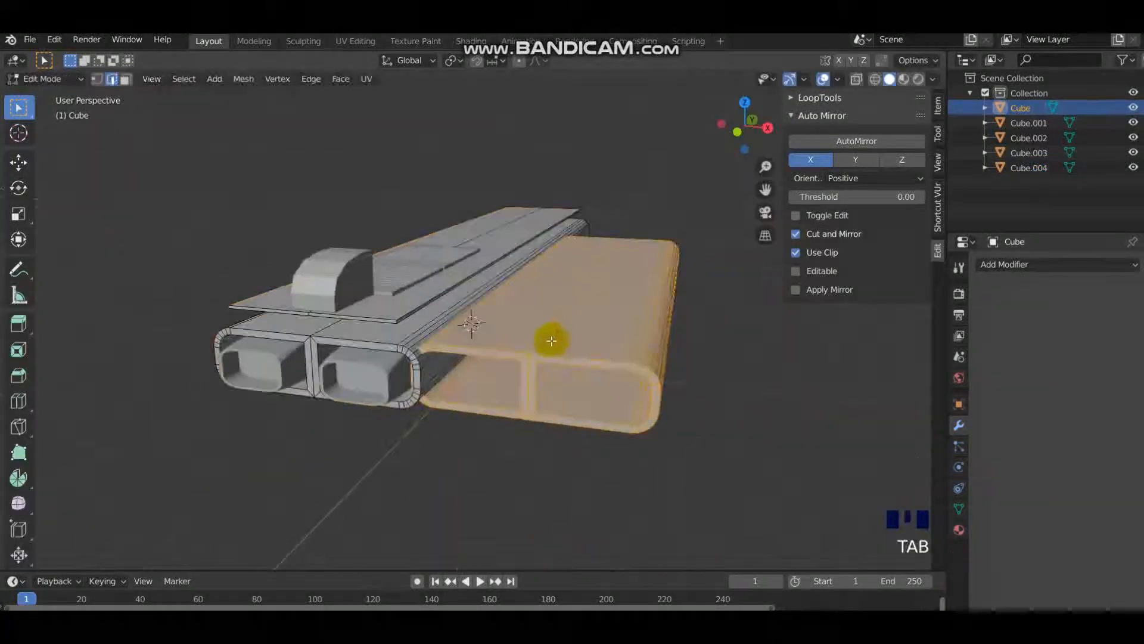
{"action": "key", "text": "s"}
{"action": "key", "text": "x"}
{"action": "left_click", "coordinate": [690, 359]}
{"action": "key", "text": "g"}
{"action": "key", "text": "x"}
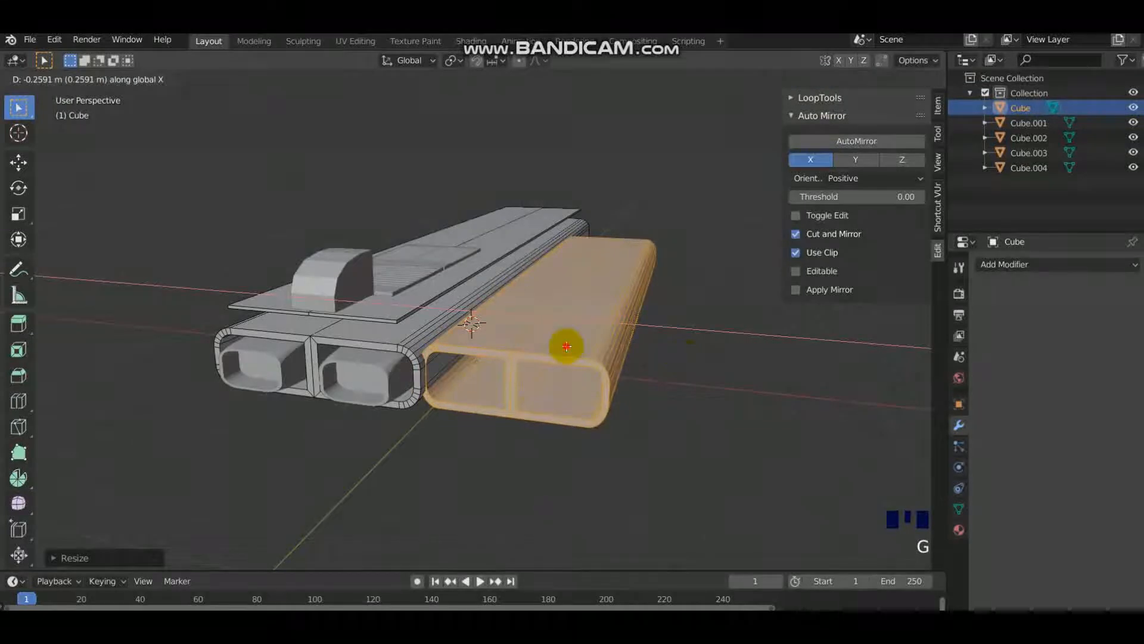
{"action": "left_click", "coordinate": [566, 346]}
Step: Divide the duplicated body with evenly spaced crosswise loop cuts
{"action": "middle_click_drag", "start_coordinate": [567, 346], "coordinate": [633, 411]}
{"action": "scroll", "coordinate": [638, 416], "scroll_direction": "up", "scroll_amount": 3}
{"action": "left_click", "coordinate": [640, 419]}
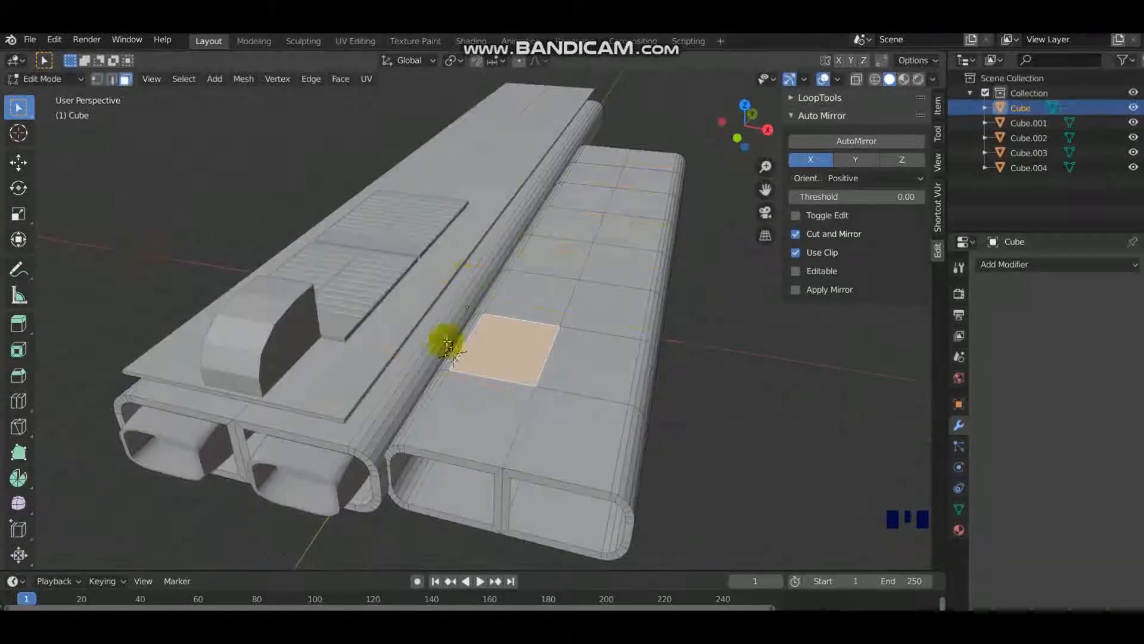
{"action": "scroll", "coordinate": [368, 322], "scroll_direction": "down", "scroll_amount": 2}
{"action": "mouse_move", "coordinate": [445, 342]}
{"action": "middle_mouse_down"}
{"action": "mouse_move", "coordinate": [367, 322]}
{"action": "mouse_move", "coordinate": [464, 346]}
{"action": "middle_mouse_up"}
{"action": "key", "text": "Tab"}
{"action": "key", "text": "Tab"}
Step: Add several evenly spaced lengthwise loop cuts to each half of the duplicated body
{"action": "key", "text": "ctrl+r"}
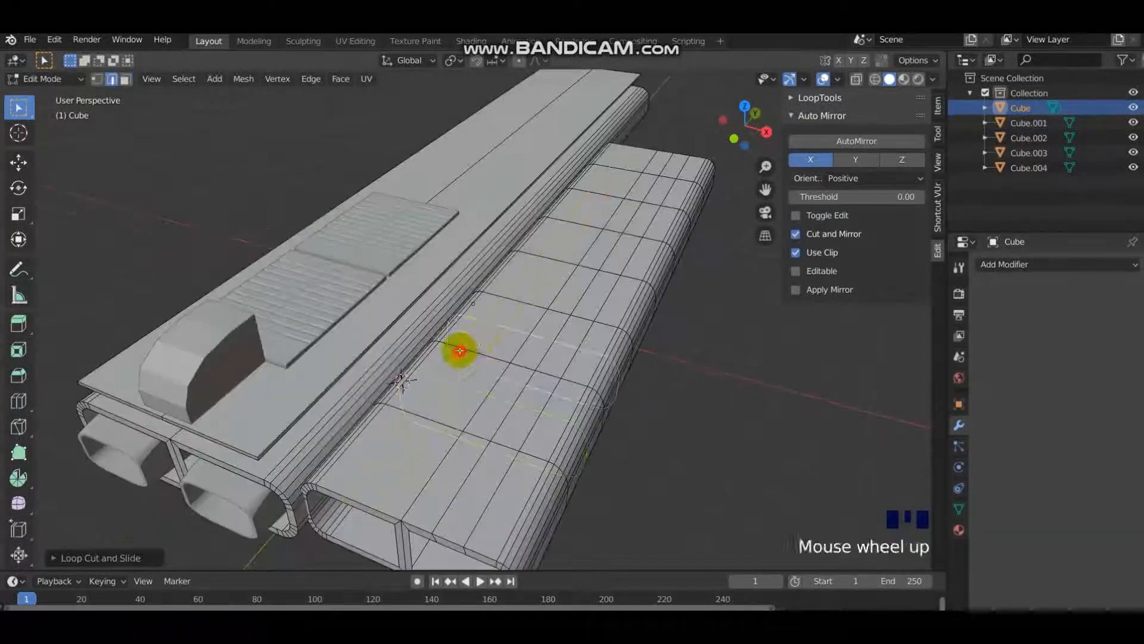
{"action": "key", "text": "ctrl+r"}
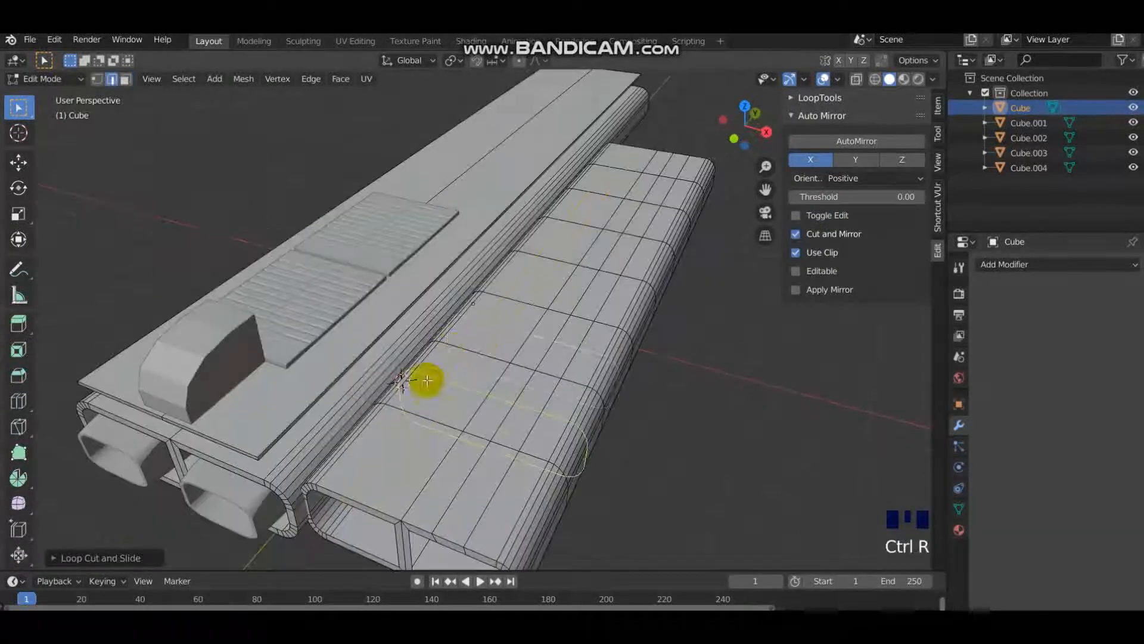
{"action": "left_click", "coordinate": [360, 513]}
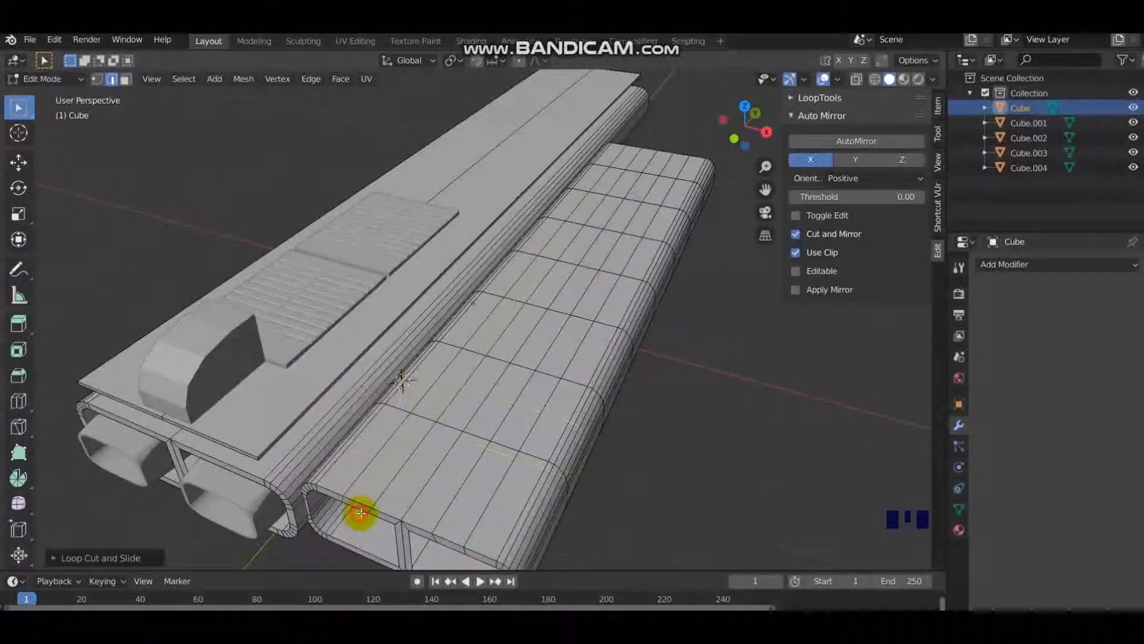
{"action": "left_click", "coordinate": [390, 506]}
{"action": "key", "text": "ctrl+r"}
{"action": "key", "text": "Escape"}
Step: Select the whole band of top faces between the rounded sides along the duplicated body
{"action": "key", "text": "3"}
{"action": "middle_click_drag", "start_coordinate": [449, 467], "coordinate": [359, 441]}
{"action": "left_click", "coordinate": [247, 432]}
{"action": "left_click", "coordinate": [306, 485], "text": "ctrl+shift"}
{"action": "left_click", "coordinate": [689, 174], "text": "ctrl+shift"}
Step: Try to inset the selected top faces individually on the duplicated body
{"action": "key", "text": "i"}
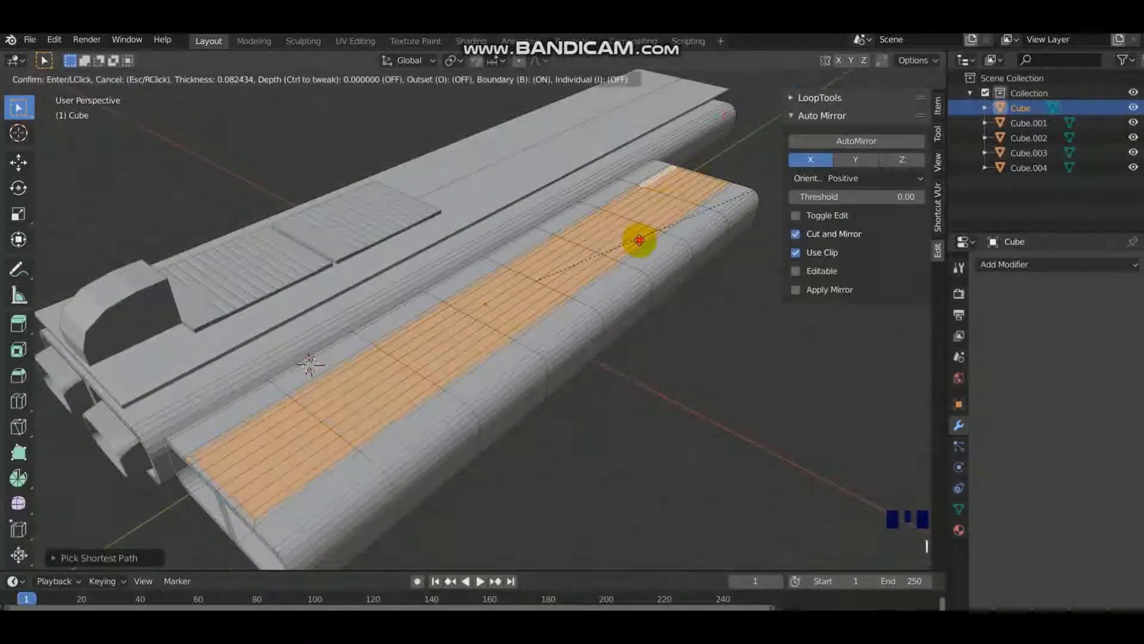
{"action": "left_click", "coordinate": [639, 240]}
{"action": "scroll", "coordinate": [546, 266], "scroll_direction": "up", "scroll_amount": 3}
{"action": "key", "text": "Tab"}
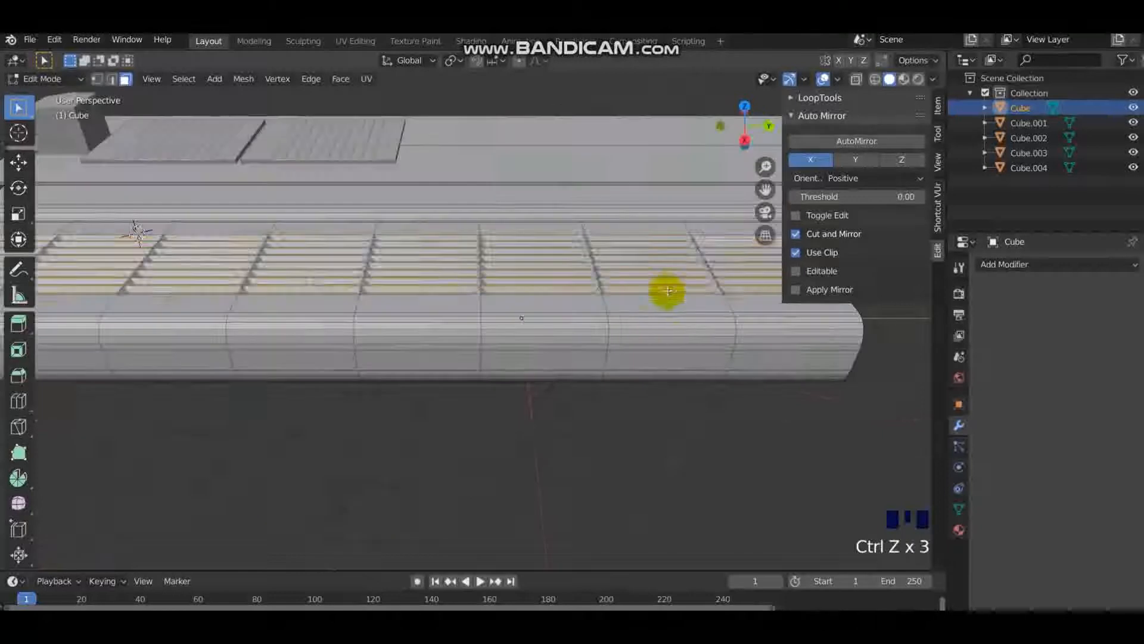
{"action": "key", "text": "ctrl+z"}
{"action": "key", "text": "ctrl+z"}
Step: Deselect the band's end faces, inset the remaining top faces individually and move them along Z to form slats
{"action": "left_click_drag", "start_coordinate": [640, 232], "coordinate": [746, 295], "text": "ctrl"}
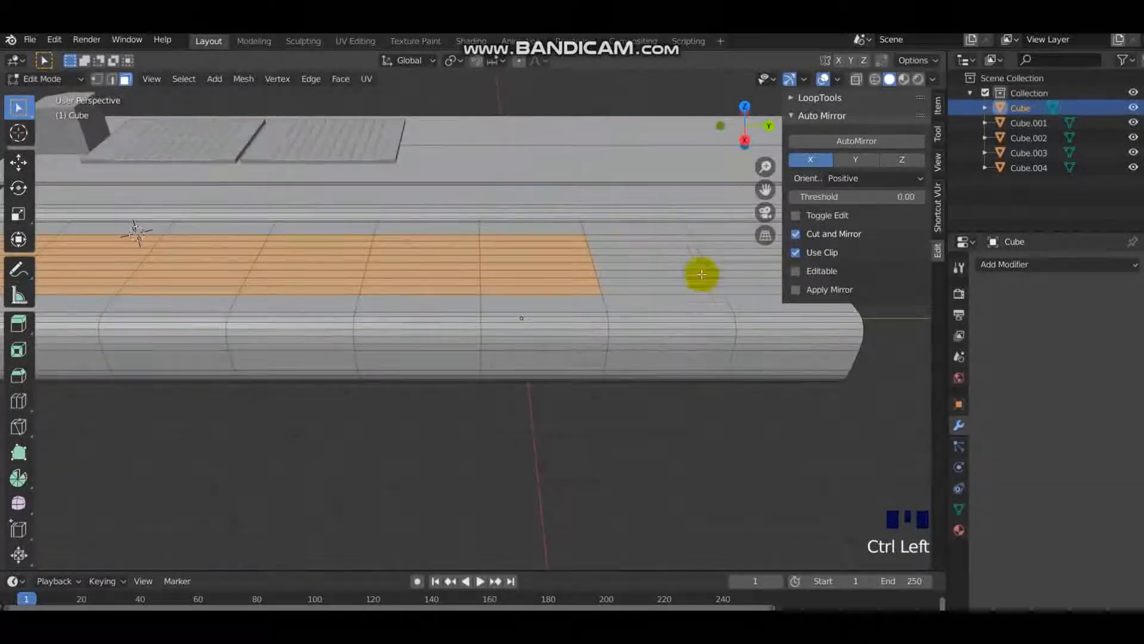
{"action": "key", "text": "i"}
{"action": "left_click", "coordinate": [668, 247]}
{"action": "key", "text": "g"}
{"action": "key", "text": "z"}
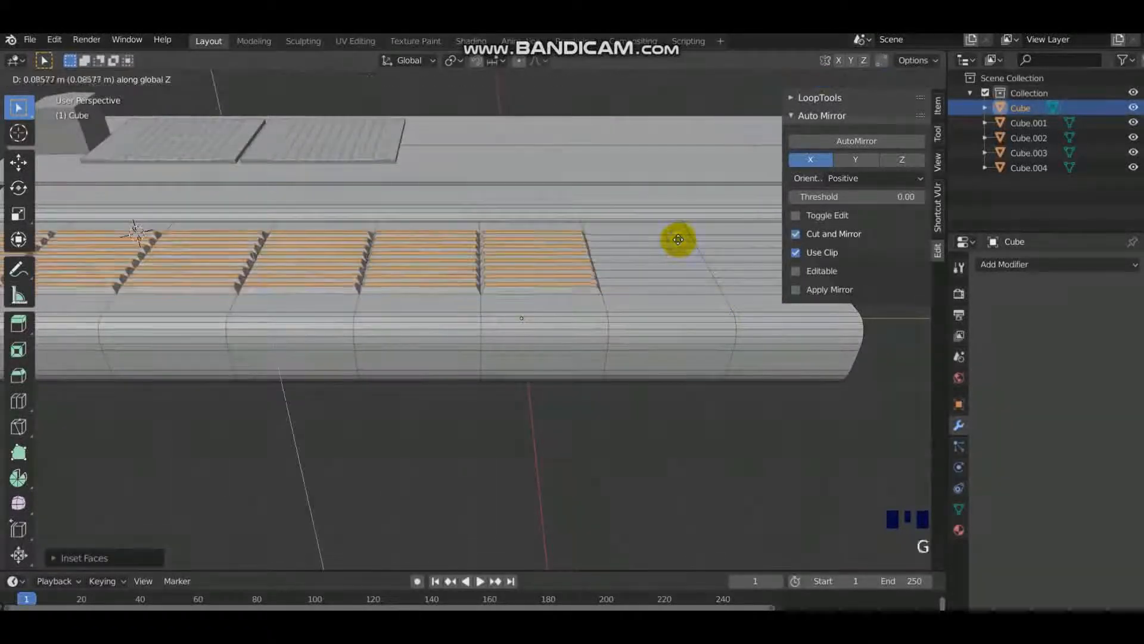
{"action": "left_click", "coordinate": [684, 246]}
Step: Inset a rectangular group of top faces near the duplicated body's end and extrude it downward into a recess
{"action": "middle_click_drag", "start_coordinate": [684, 246], "coordinate": [593, 324], "text": "shift"}
{"action": "scroll", "coordinate": [524, 355], "scroll_direction": "up", "scroll_amount": 2}
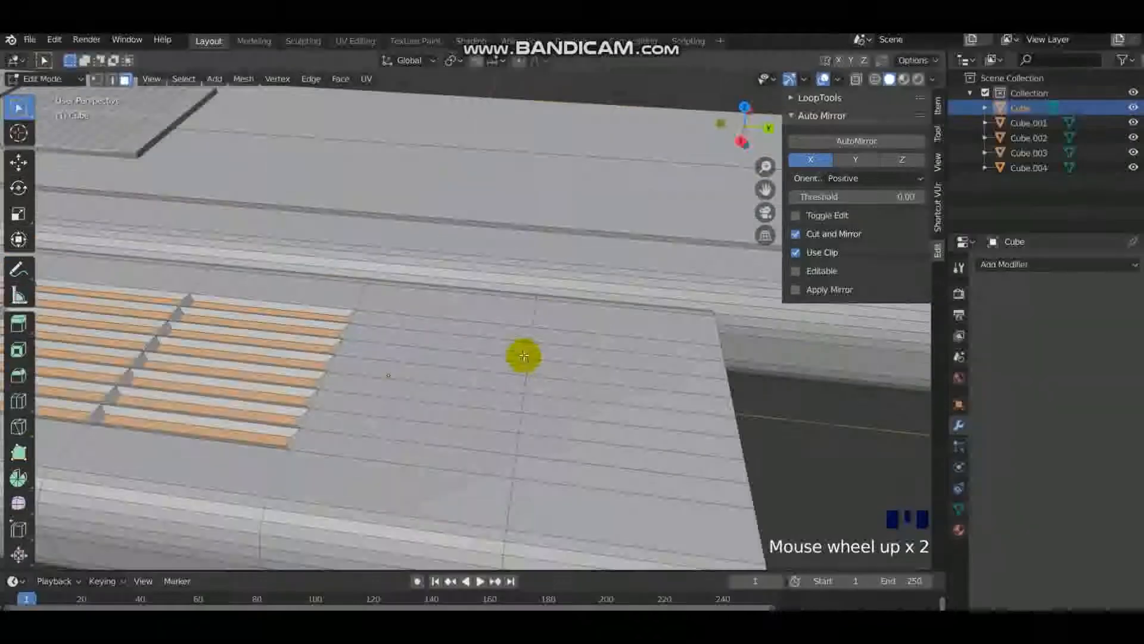
{"action": "key", "text": "i"}
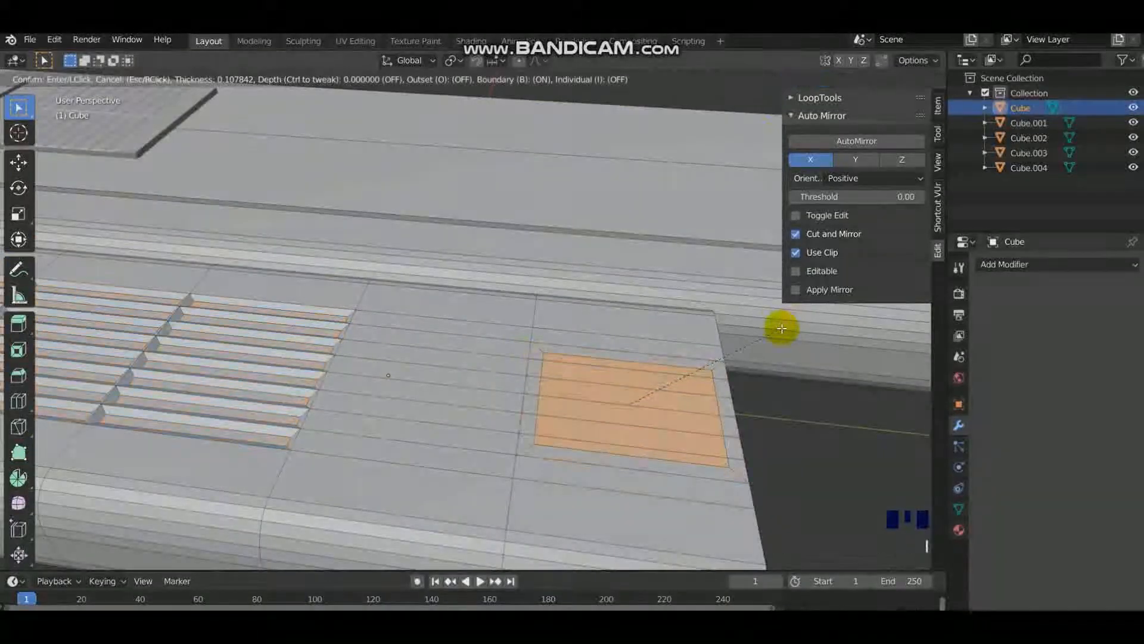
{"action": "left_click", "coordinate": [781, 328]}
{"action": "key", "text": "e"}
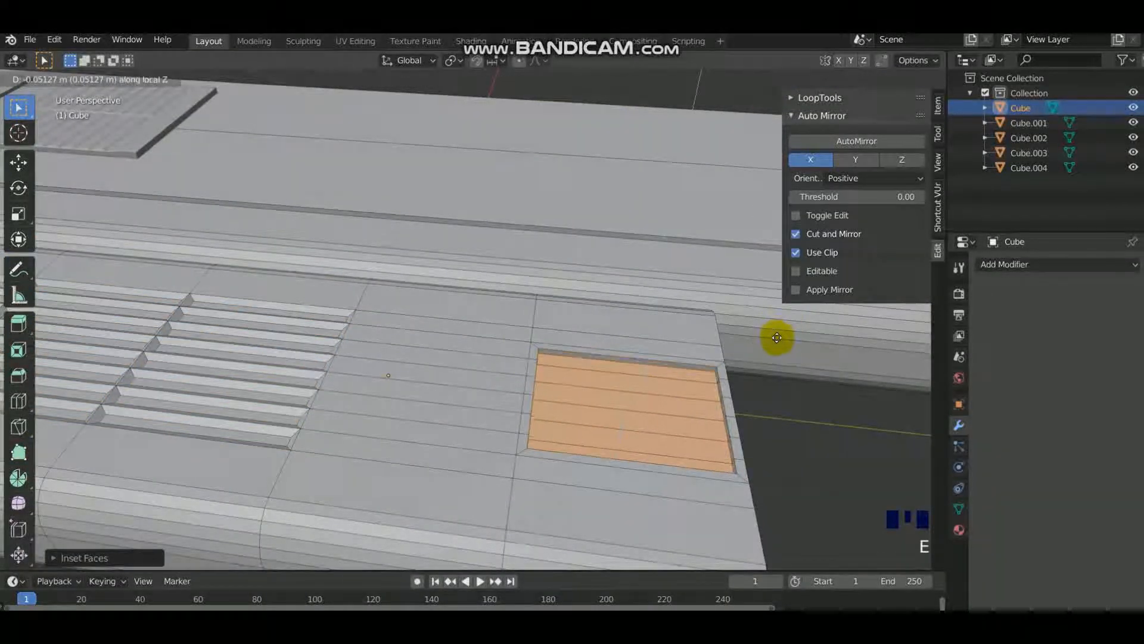
{"action": "left_click", "coordinate": [752, 335]}
Step: Form stepped inner levels in the end recess by insetting and extruding its floor twice more
{"action": "key", "text": "e"}
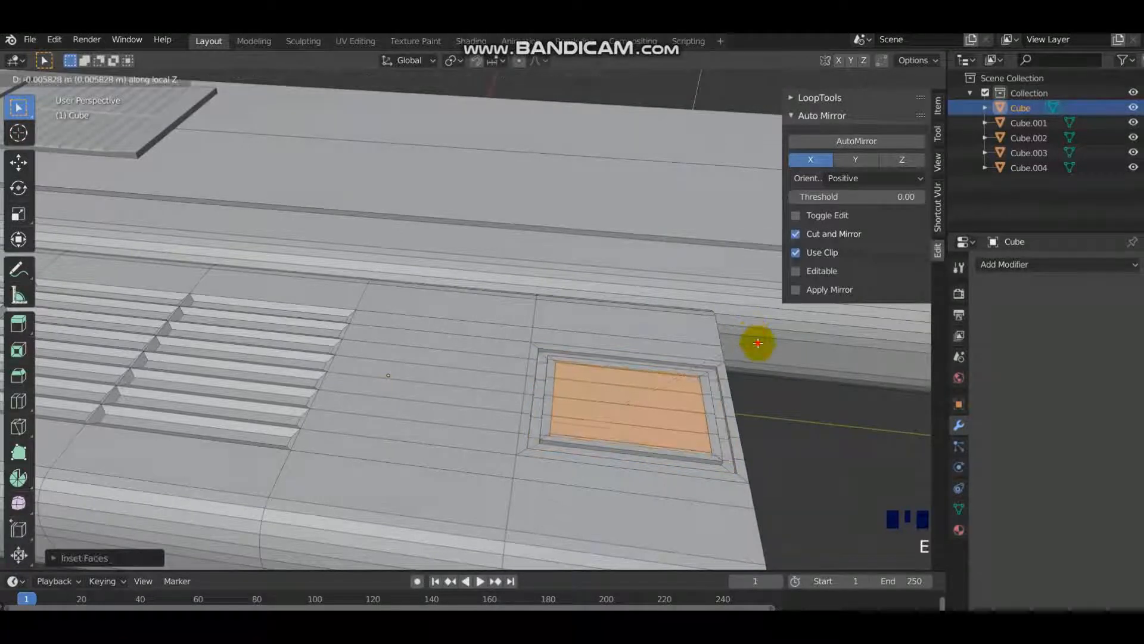
{"action": "left_click", "coordinate": [758, 339]}
{"action": "key", "text": "e"}
{"action": "left_click", "coordinate": [721, 358]}
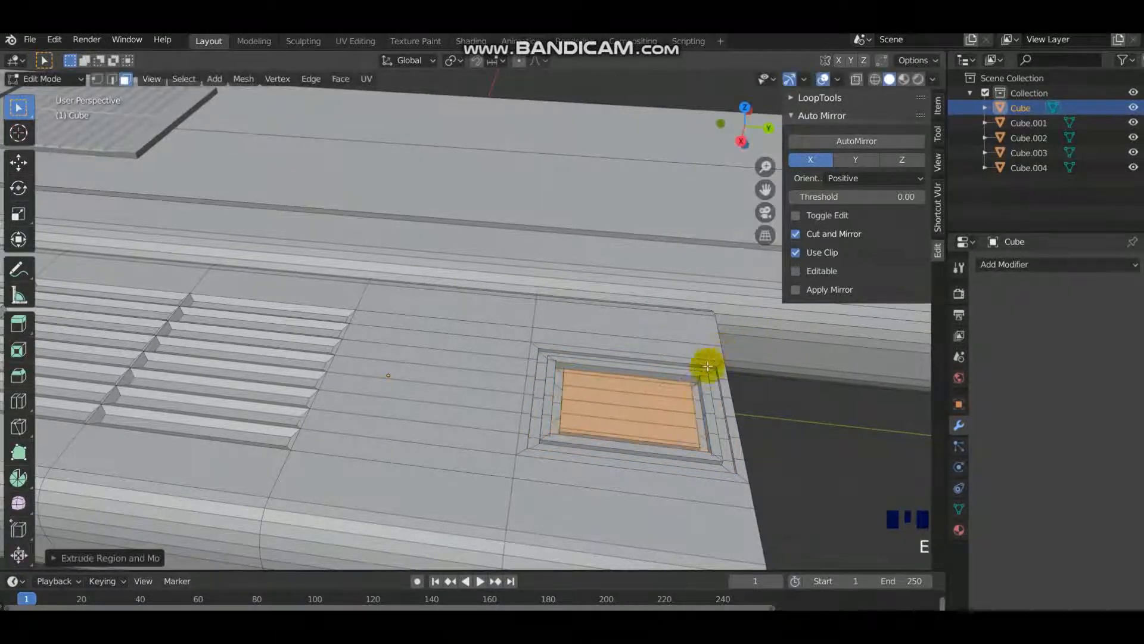
Step: Delete the dividing wall between the two openings inside the duplicated body
{"action": "scroll", "coordinate": [736, 384], "scroll_direction": "down", "scroll_amount": 5}
{"action": "key", "text": "Tab"}
{"action": "scroll", "coordinate": [420, 409], "scroll_direction": "up", "scroll_amount": 2}
{"action": "scroll", "coordinate": [635, 376], "scroll_direction": "up", "scroll_amount": 1}
{"action": "middle_click_drag", "start_coordinate": [636, 375], "coordinate": [470, 383], "text": "shift"}
{"action": "scroll", "coordinate": [567, 327], "scroll_direction": "up", "scroll_amount": 1}
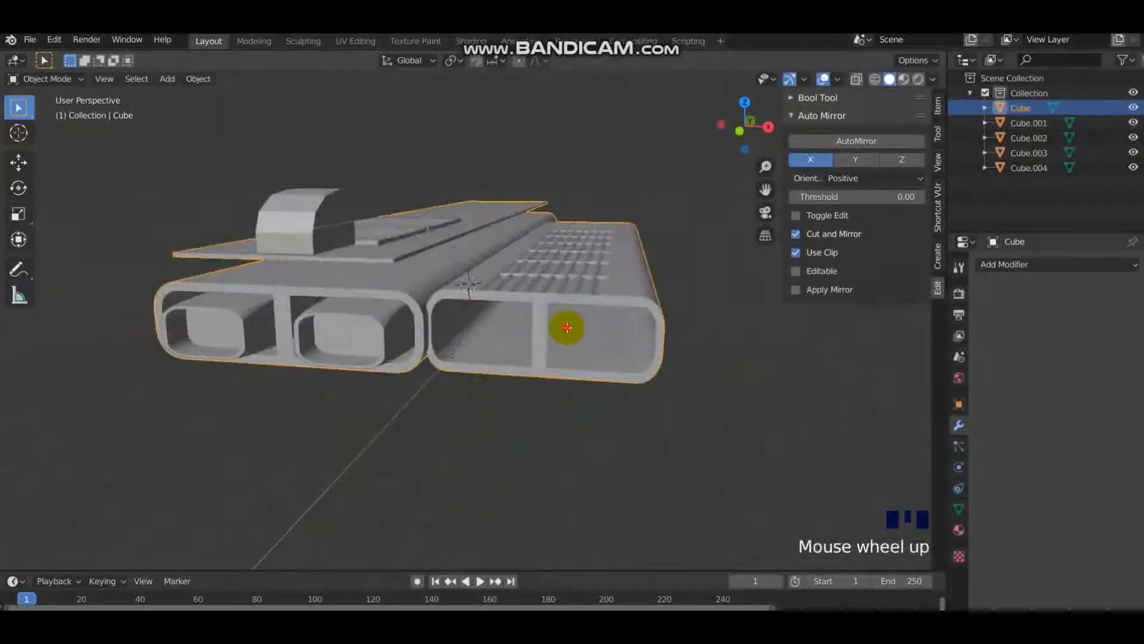
{"action": "scroll", "coordinate": [567, 327], "scroll_direction": "up", "scroll_amount": 1}
{"action": "key", "text": "Tab"}
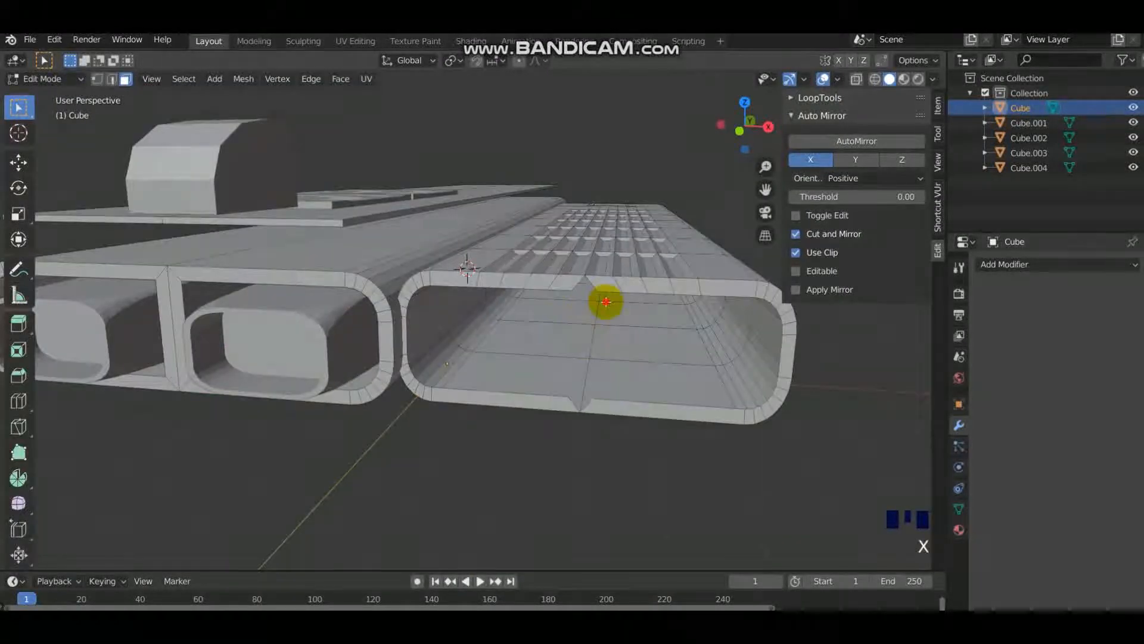
Step: Try to move the leftover divider vertices at the upper front rim along Z
{"action": "key", "text": "1"}
{"action": "key", "text": "g"}
{"action": "key", "text": "z"}
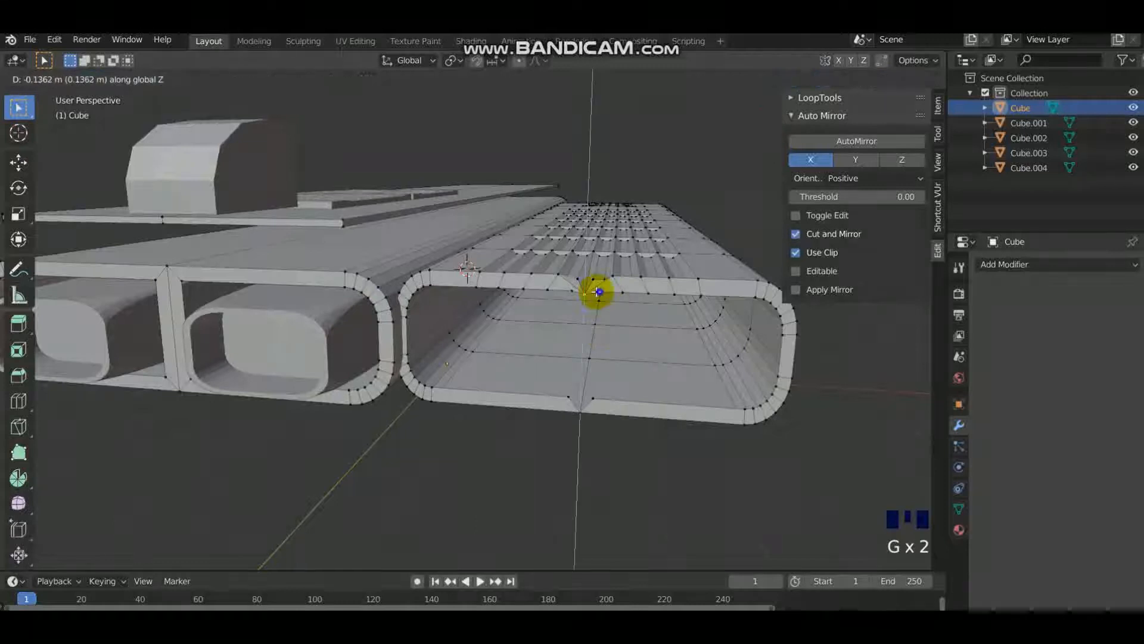
{"action": "left_click", "coordinate": [599, 308]}
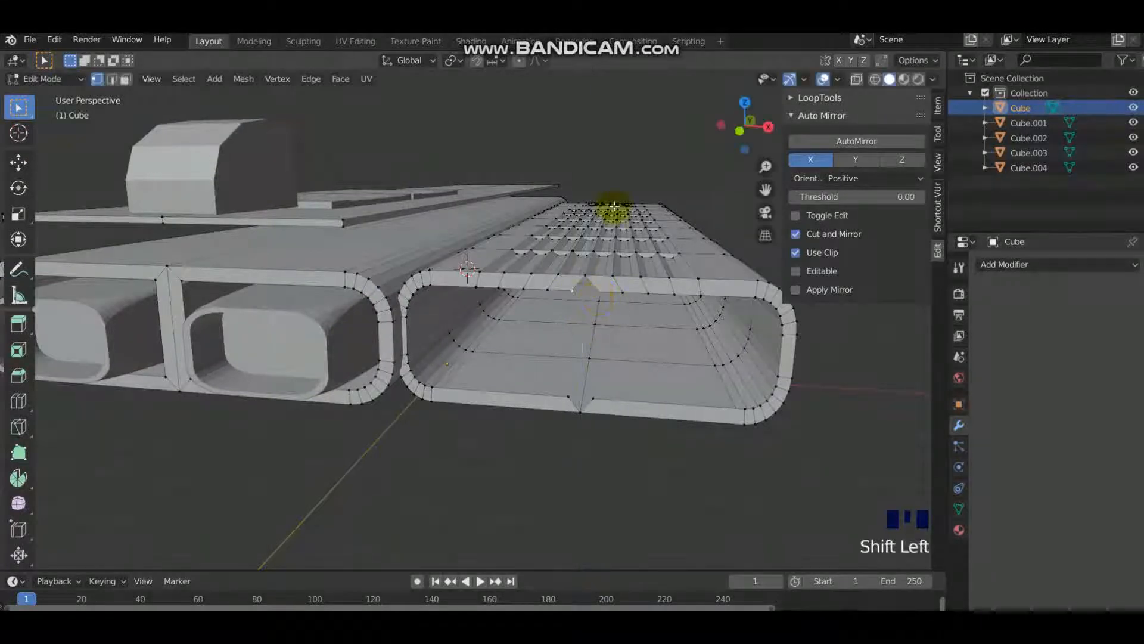
{"action": "left_click", "coordinate": [595, 285], "text": "alt"}
{"action": "key", "text": "ctrl+z"}
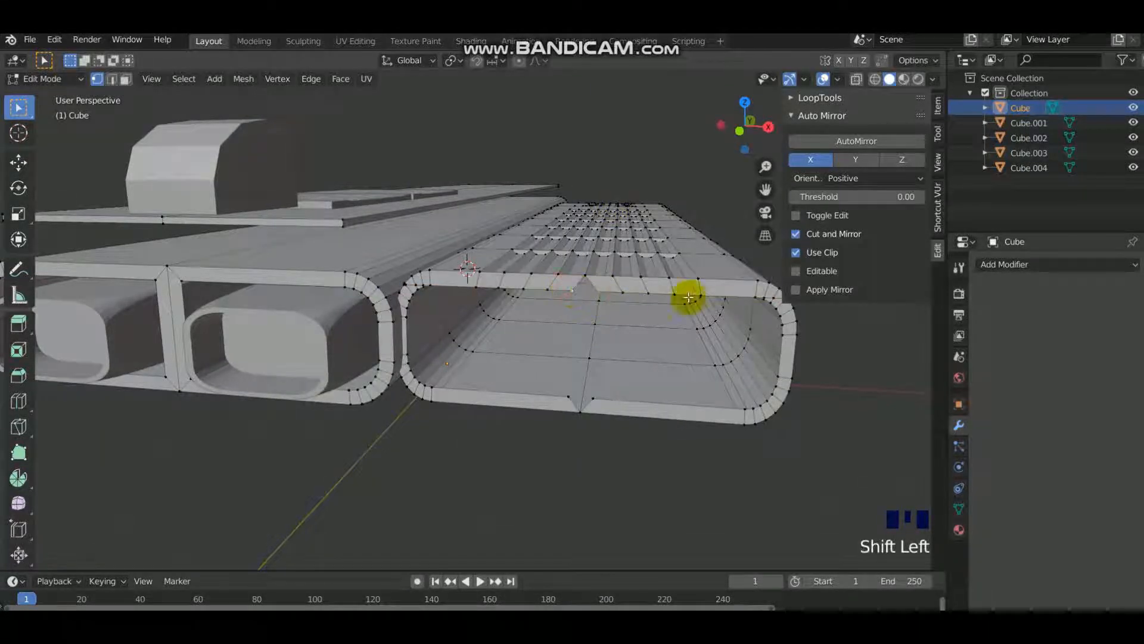
Step: Draw the upper rim's notch vertices together along X and merge them
{"action": "key", "text": "s"}
{"action": "key", "text": "x"}
{"action": "left_click", "coordinate": [605, 296]}
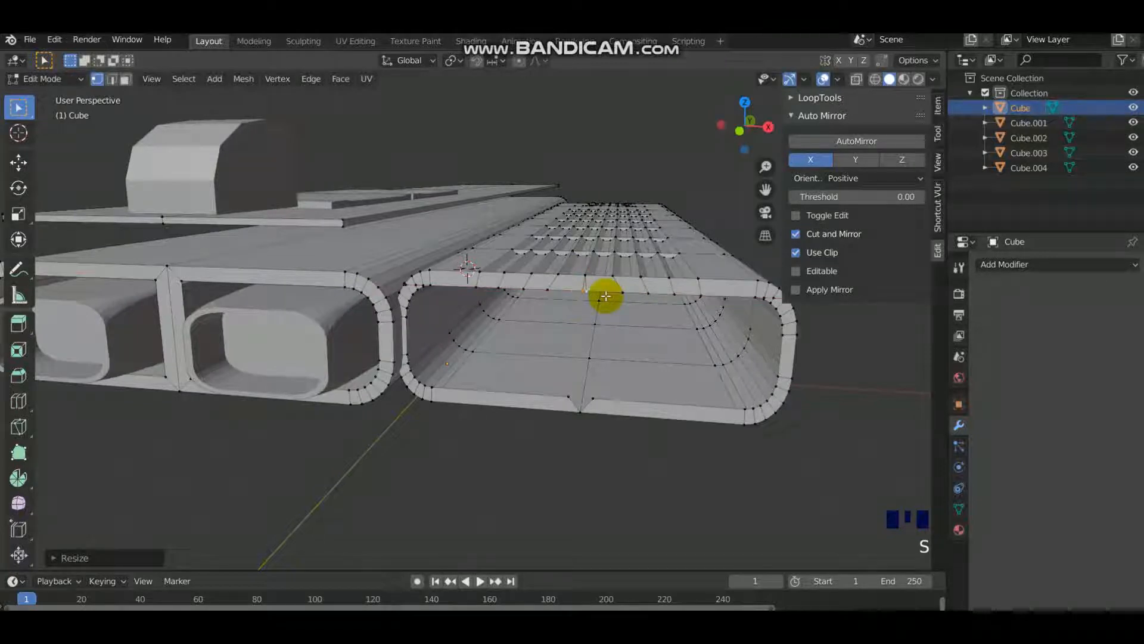
{"action": "key", "text": "alt+m"}
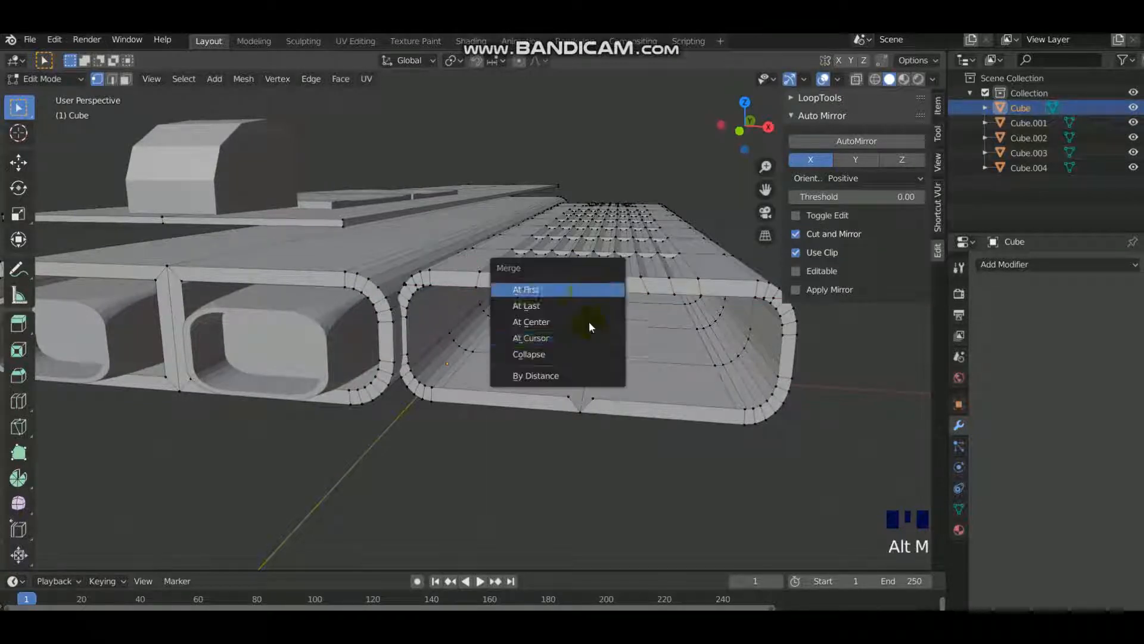
{"action": "left_click", "coordinate": [611, 289]}
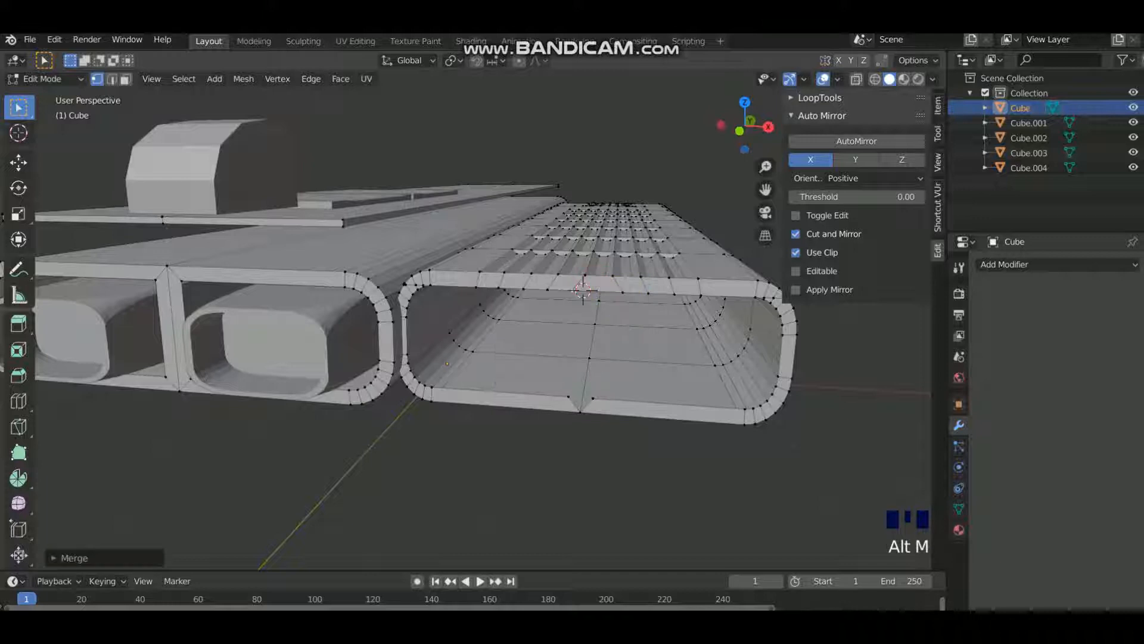
Step: Slide the remaining upper rim vertex along its edge and merge the lower rim's notch vertices at the last one
{"action": "key", "text": "g"}
{"action": "key", "text": "g"}
{"action": "left_click", "coordinate": [591, 275]}
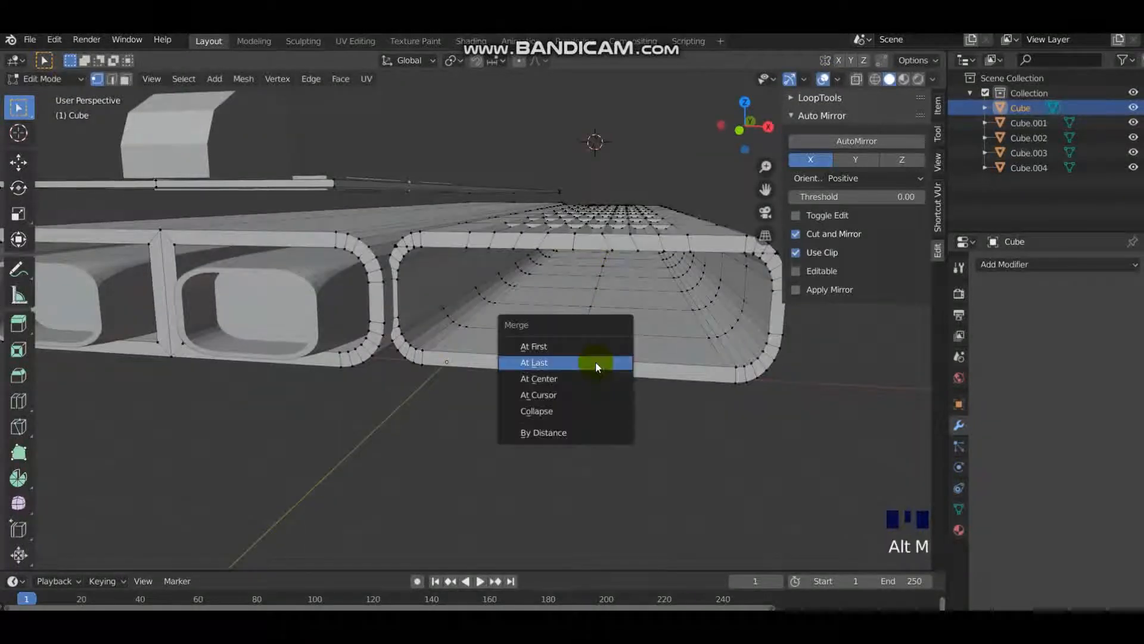
{"action": "key", "text": "alt+m"}
{"action": "left_click", "coordinate": [594, 365]}
Step: Dissolve the extra edges at the upper rounded corners of the duplicated body's front rim
{"action": "key", "text": "g"}
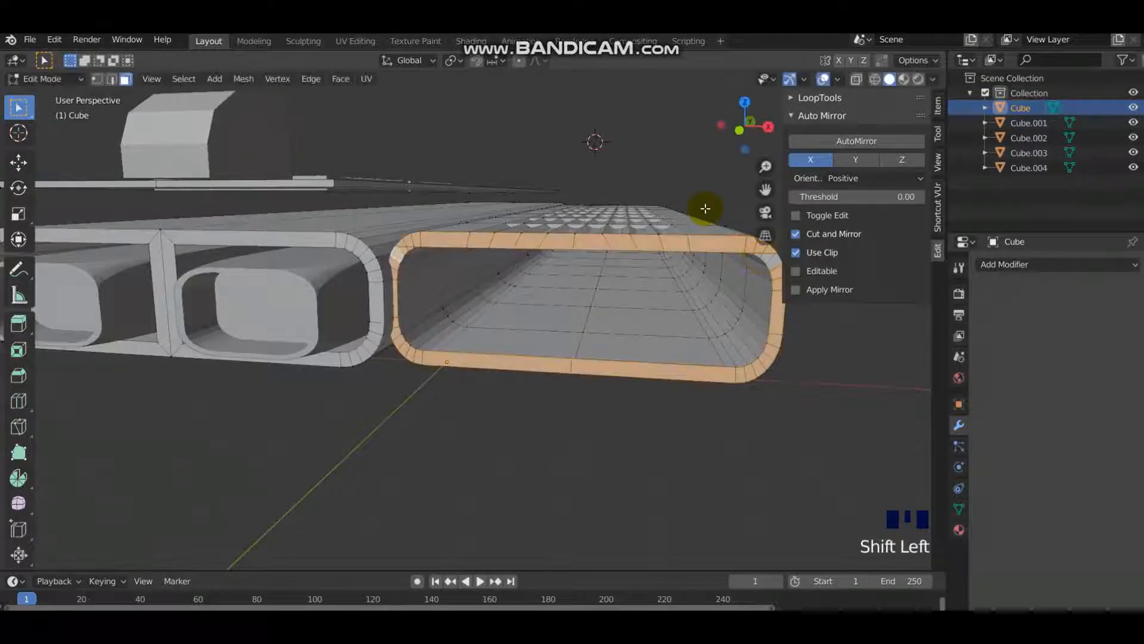
{"action": "scroll", "coordinate": [705, 208], "scroll_direction": "up", "scroll_amount": 4}
{"action": "key", "text": "2"}
{"action": "left_click", "coordinate": [721, 218]}
{"action": "key", "text": "x"}
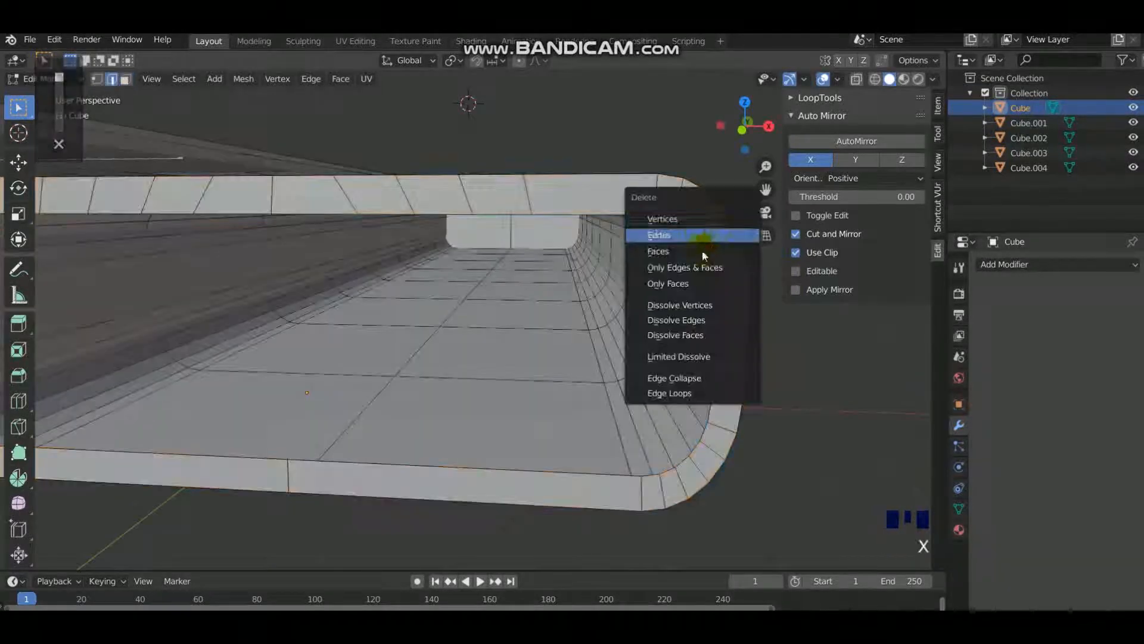
{"action": "key", "text": "ctrl+z"}
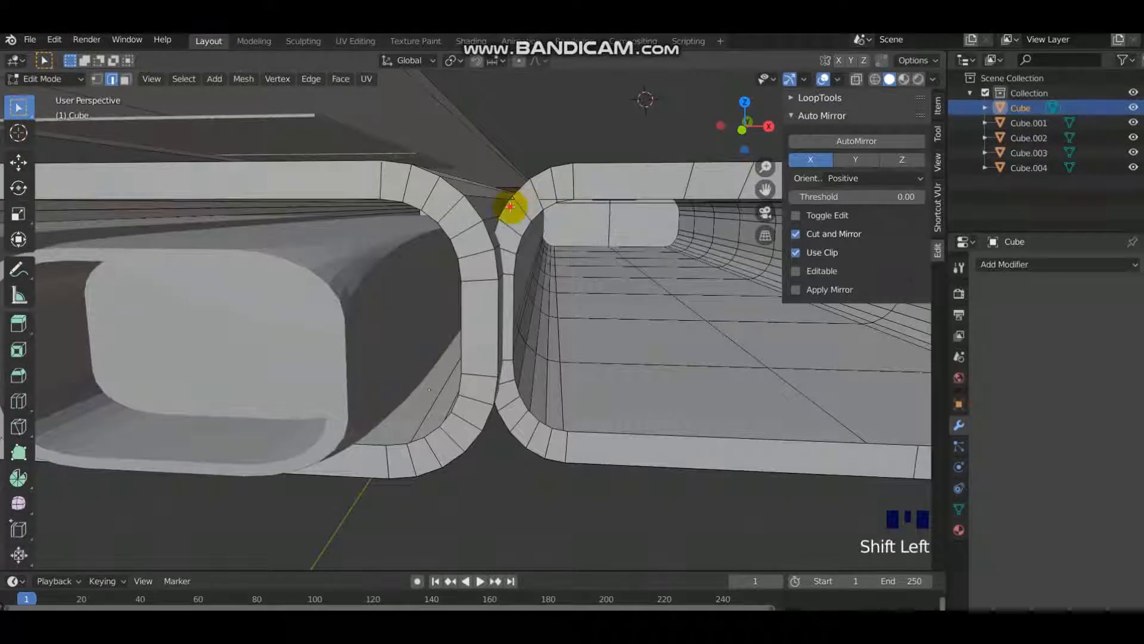
{"action": "key", "text": "x"}
{"action": "left_click", "coordinate": [638, 197]}
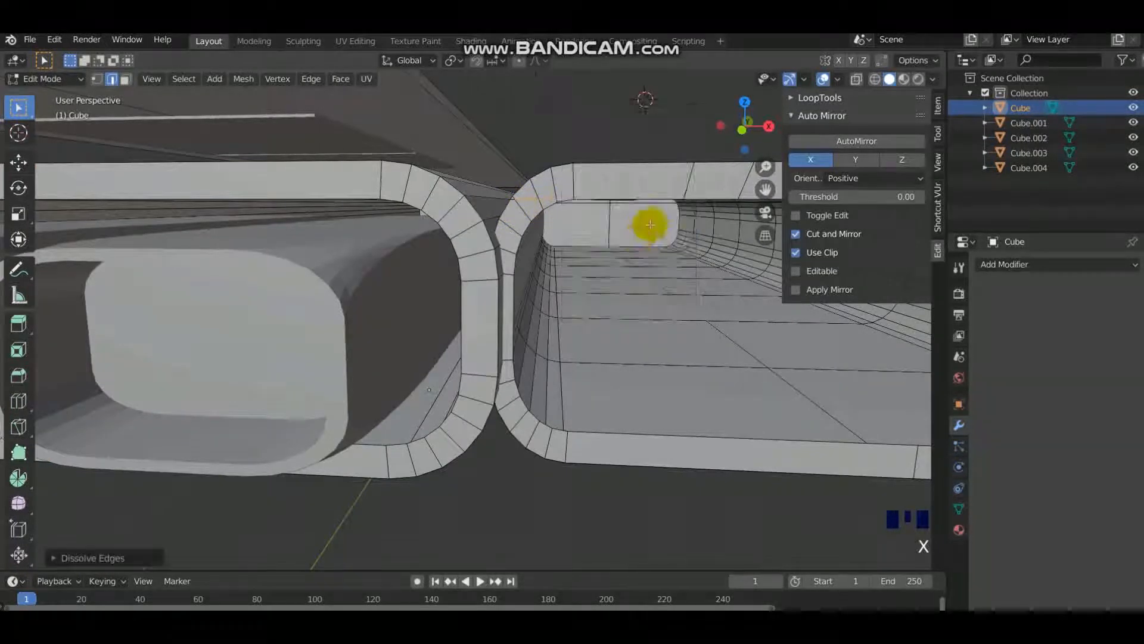
Step: Select all front rim faces of the duplicated body and inset them
{"action": "middle_click_drag", "start_coordinate": [648, 225], "coordinate": [586, 216], "text": "shift"}
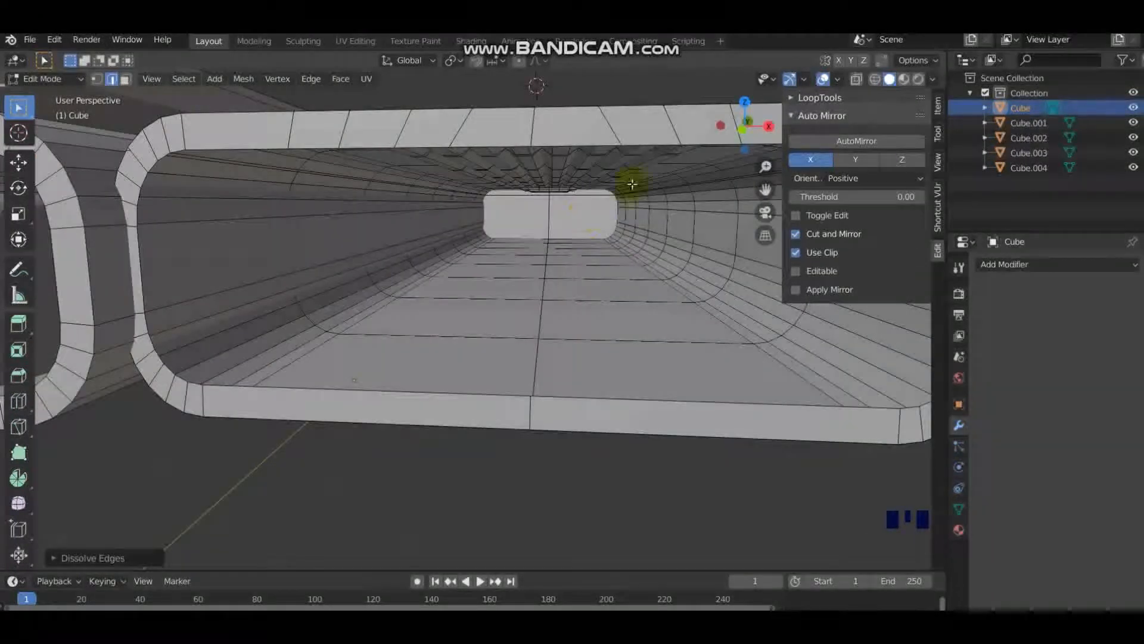
{"action": "scroll", "coordinate": [426, 233], "scroll_direction": "down", "scroll_amount": 5}
{"action": "key", "text": "3"}
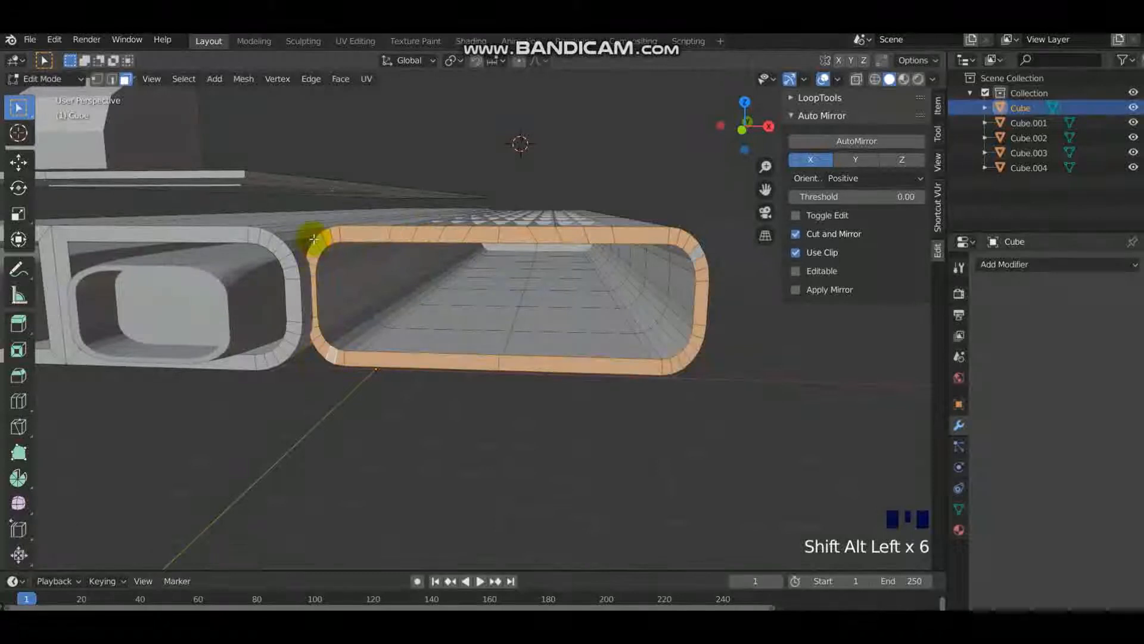
{"action": "middle_click_drag", "start_coordinate": [703, 259], "coordinate": [623, 239]}
{"action": "scroll", "coordinate": [626, 241], "scroll_direction": "up", "scroll_amount": 4}
{"action": "middle_click_drag", "start_coordinate": [653, 235], "coordinate": [588, 272], "text": "shift"}
{"action": "key", "text": "i"}
{"action": "left_click", "coordinate": [676, 255]}
Step: Extrude the inset front rim faces and shift them along Y to make a rim groove
{"action": "scroll", "coordinate": [591, 267], "scroll_direction": "down", "scroll_amount": 4}
{"action": "key", "text": "e"}
{"action": "key", "text": "y"}
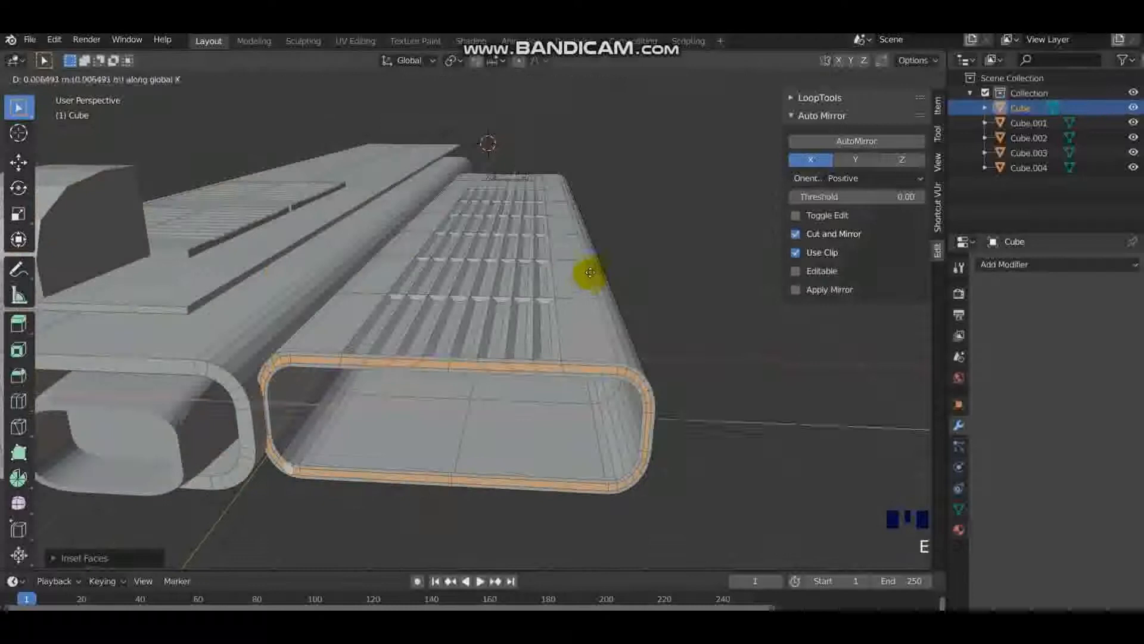
{"action": "left_click", "coordinate": [590, 279]}
{"action": "key", "text": "g"}
{"action": "key", "text": "y"}
{"action": "left_click", "coordinate": [638, 286]}
{"action": "key", "text": "i"}
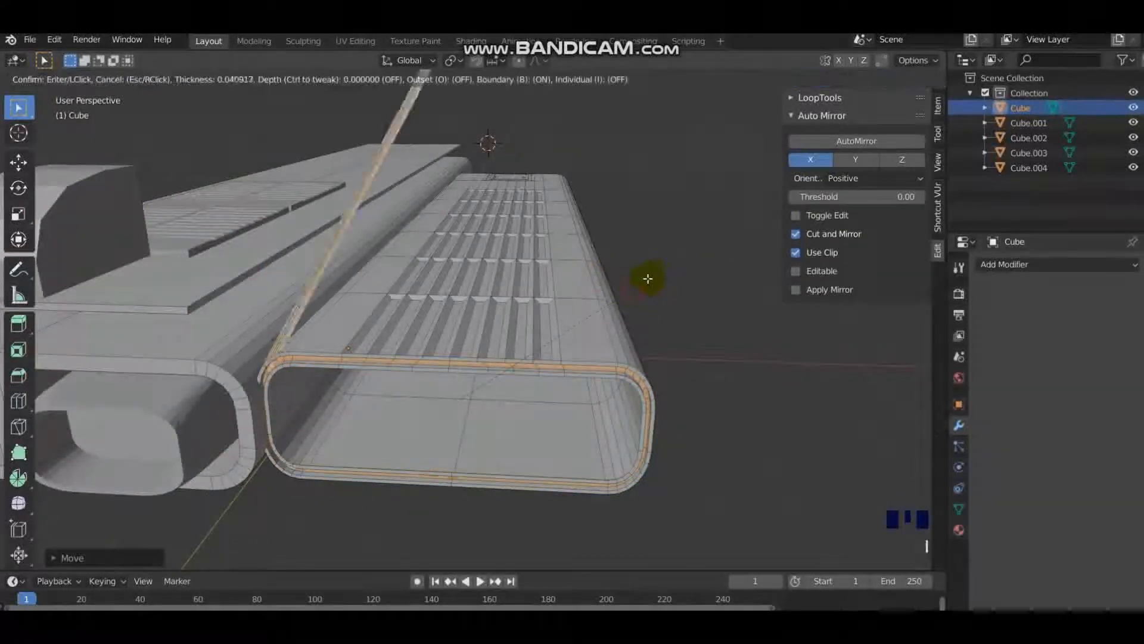
{"action": "right_click", "coordinate": [649, 279]}
{"action": "middle_click_drag", "start_coordinate": [491, 292], "coordinate": [504, 279]}
{"action": "scroll", "coordinate": [503, 279], "scroll_direction": "up", "scroll_amount": 4}
{"action": "key", "text": "i"}
{"action": "right_click", "coordinate": [632, 289]}
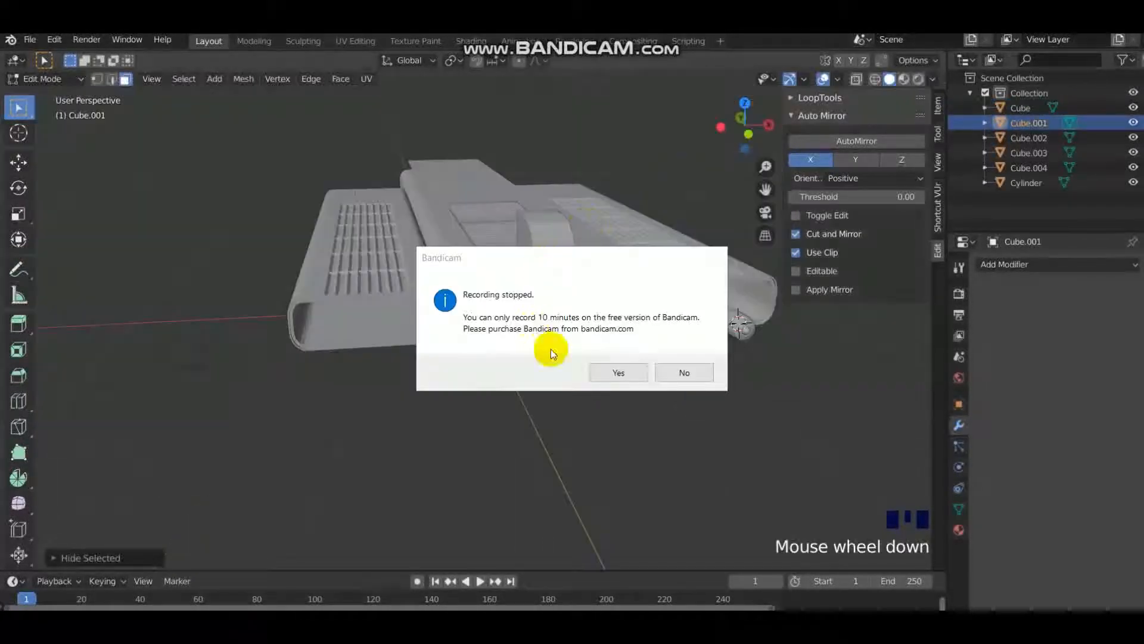
Step: Reveal the hidden inner tube geometry and select the cylinder at the front of the extended side tube
{"action": "left_click", "coordinate": [616, 373]}
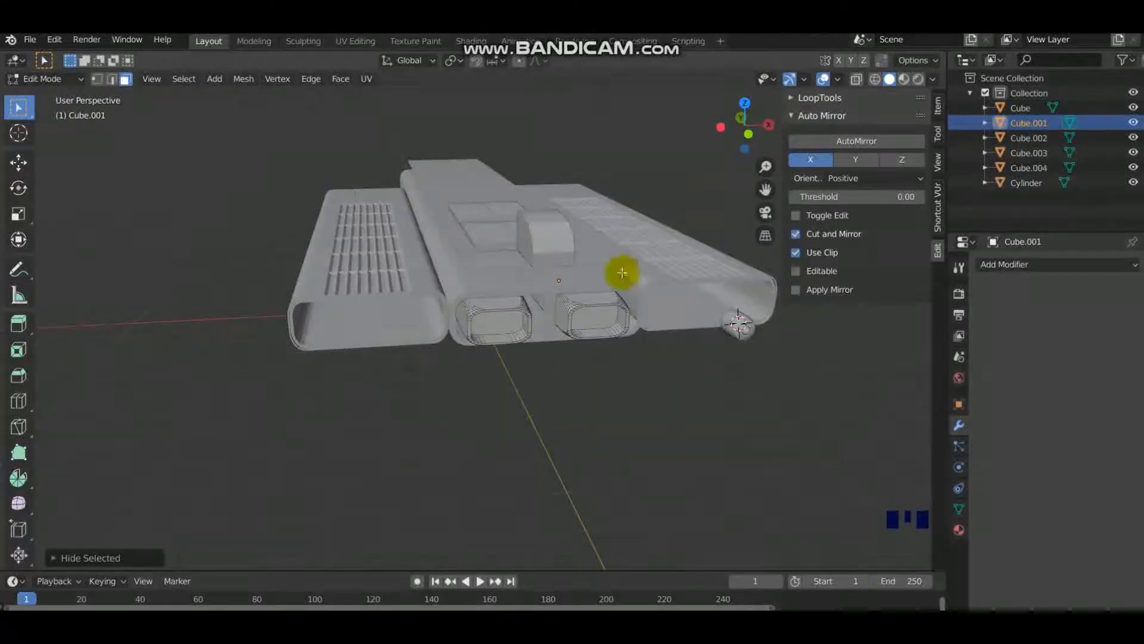
{"action": "middle_click_drag", "start_coordinate": [622, 272], "coordinate": [522, 334]}
{"action": "key", "text": "Tab"}
{"action": "key", "text": "Tab"}
{"action": "key", "text": "alt+h"}
{"action": "left_click", "coordinate": [522, 407]}
{"action": "left_click", "coordinate": [541, 429]}
{"action": "key", "text": "Tab"}
{"action": "left_click", "coordinate": [541, 438]}
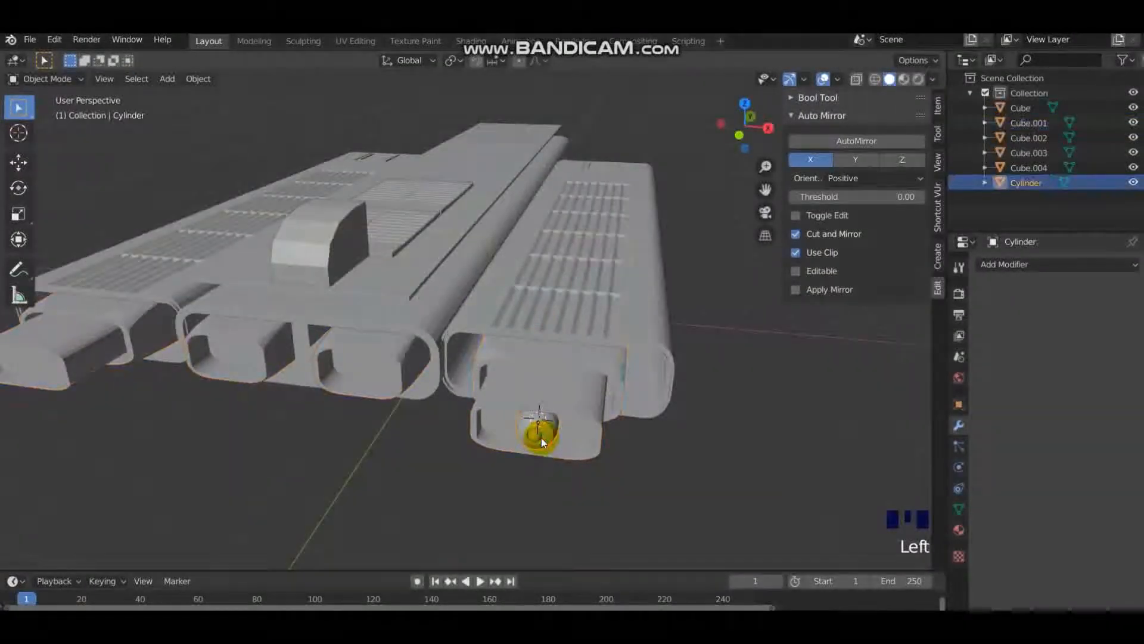
Step: Try to widen the side tube's cylinder along X
{"action": "middle_click_drag", "start_coordinate": [541, 441], "coordinate": [735, 363]}
{"action": "key", "text": "s"}
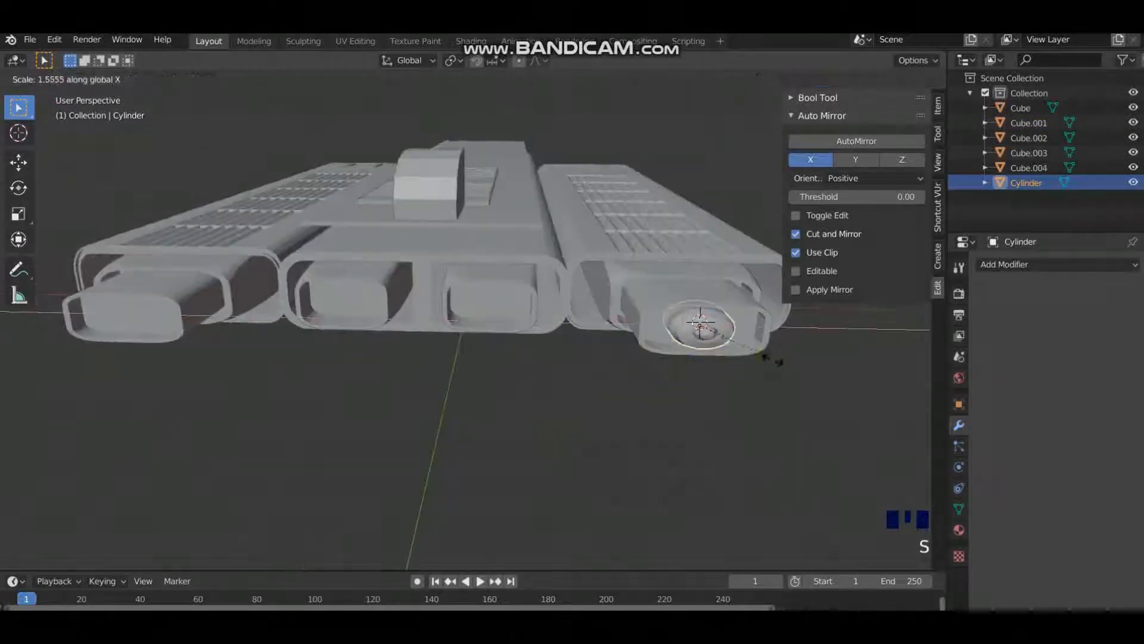
{"action": "left_click", "coordinate": [795, 363]}
{"action": "key", "text": "ctrl+z"}
Step: Enlarge the side tube's cylinder in every direction except X
{"action": "key", "text": "s"}
{"action": "key", "text": "shift+x"}
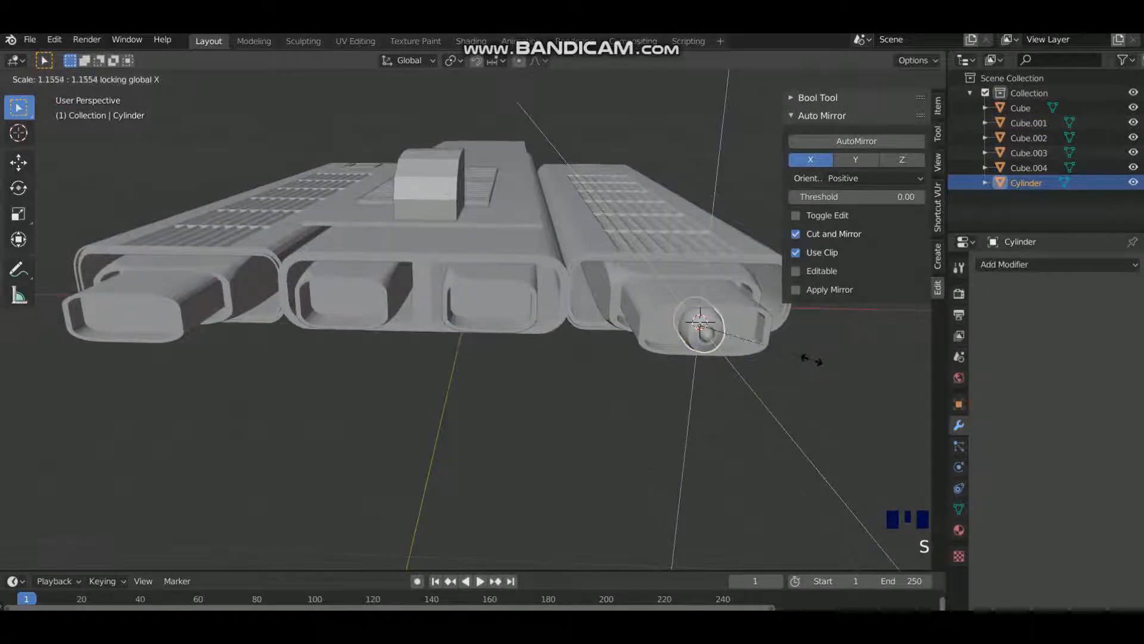
{"action": "left_click", "coordinate": [826, 360]}
{"action": "middle_click_drag", "start_coordinate": [826, 359], "coordinate": [743, 349]}
Step: Duplicate the cylinder along X into the opposite side body's tube
{"action": "key", "text": "shift+d"}
{"action": "key", "text": "x"}
{"action": "left_click", "coordinate": [204, 337]}
{"action": "key", "text": "Tab"}
{"action": "middle_click_drag", "start_coordinate": [204, 337], "coordinate": [304, 333]}
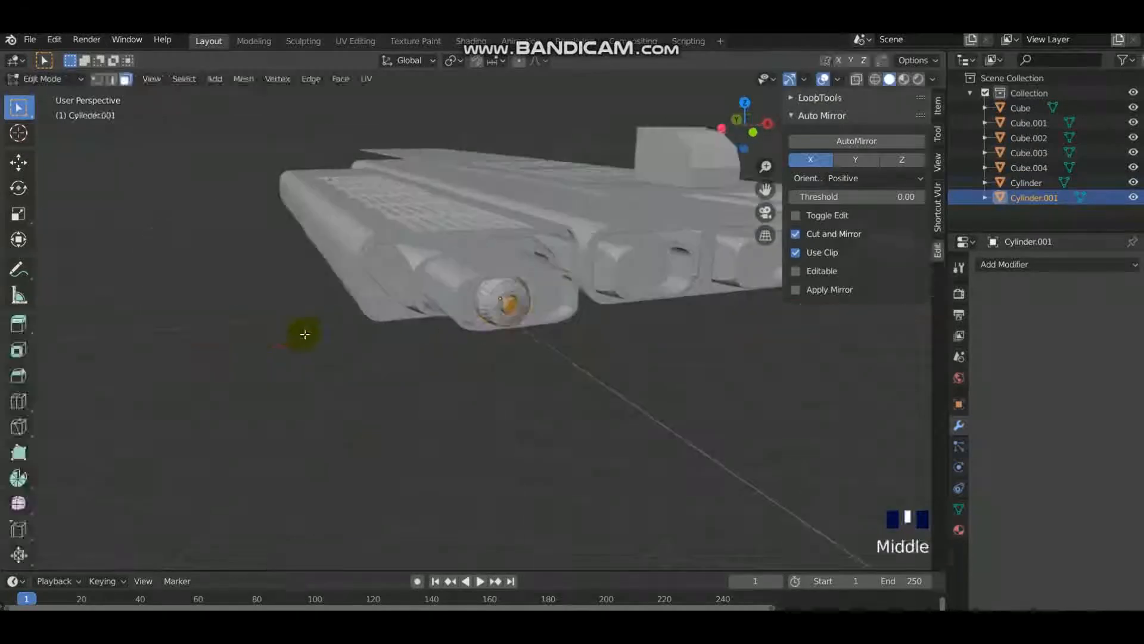
{"action": "middle_click_drag", "start_coordinate": [566, 357], "coordinate": [454, 375]}
{"action": "middle_click_drag", "start_coordinate": [516, 340], "coordinate": [513, 359]}
Step: Duplicate the cylinder again along X toward the main body and adjust the copy's height along Z
{"action": "key", "text": "shift+d"}
{"action": "key", "text": "x"}
{"action": "left_click", "coordinate": [775, 323]}
{"action": "middle_click_drag", "start_coordinate": [390, 417], "coordinate": [382, 377]}
{"action": "key", "text": "g"}
{"action": "key", "text": "z"}
{"action": "left_click", "coordinate": [388, 367]}
Step: Move the new cylinder copy to one of the main body's two inner tubes
{"action": "scroll", "coordinate": [381, 371], "scroll_direction": "down", "scroll_amount": 2}
{"action": "middle_click_drag", "start_coordinate": [446, 345], "coordinate": [434, 350]}
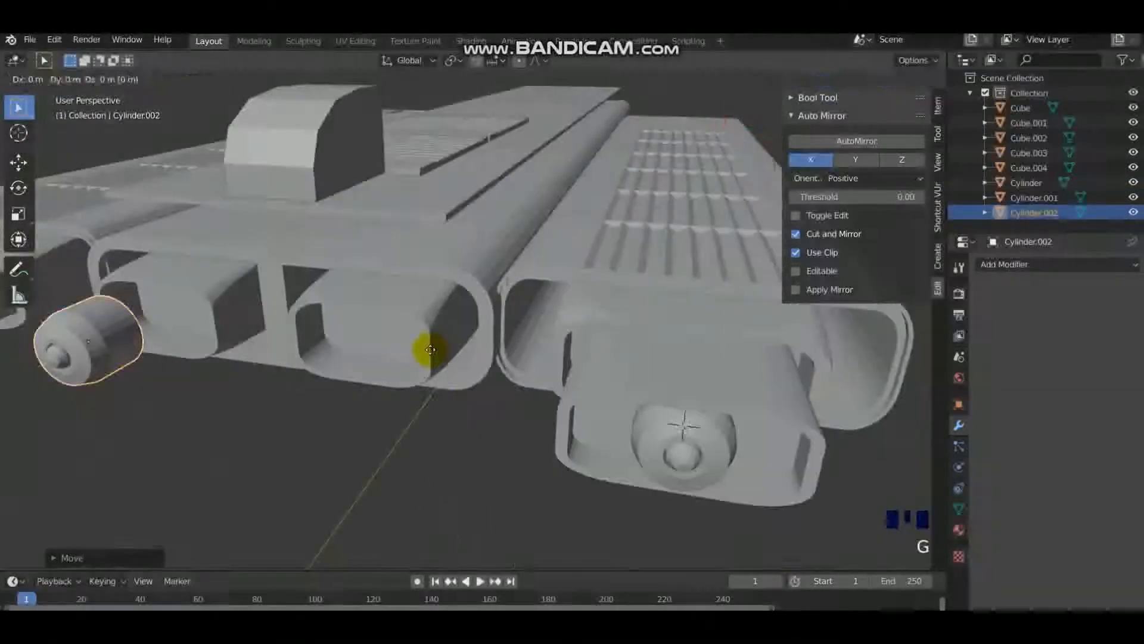
{"action": "key", "text": "g"}
{"action": "key", "text": "g"}
{"action": "left_click", "coordinate": [513, 318]}
Step: In wireframe top view, move the copied cylinder back along Y and lengthen it along Y inside the tube
{"action": "middle_click_drag", "start_coordinate": [513, 318], "coordinate": [438, 320]}
{"action": "key", "text": "KP_7"}
{"action": "scroll", "coordinate": [505, 311], "scroll_direction": "up", "scroll_amount": 7}
{"action": "key", "text": "alt+z"}
{"action": "key", "text": "shift+z"}
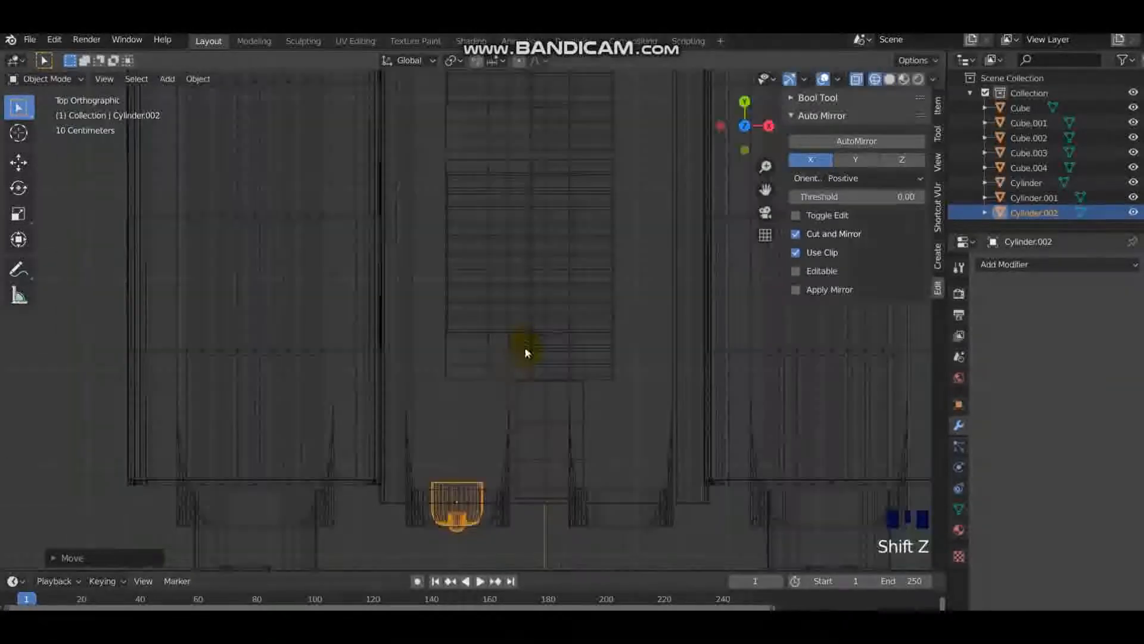
{"action": "key", "text": "g"}
{"action": "key", "text": "y"}
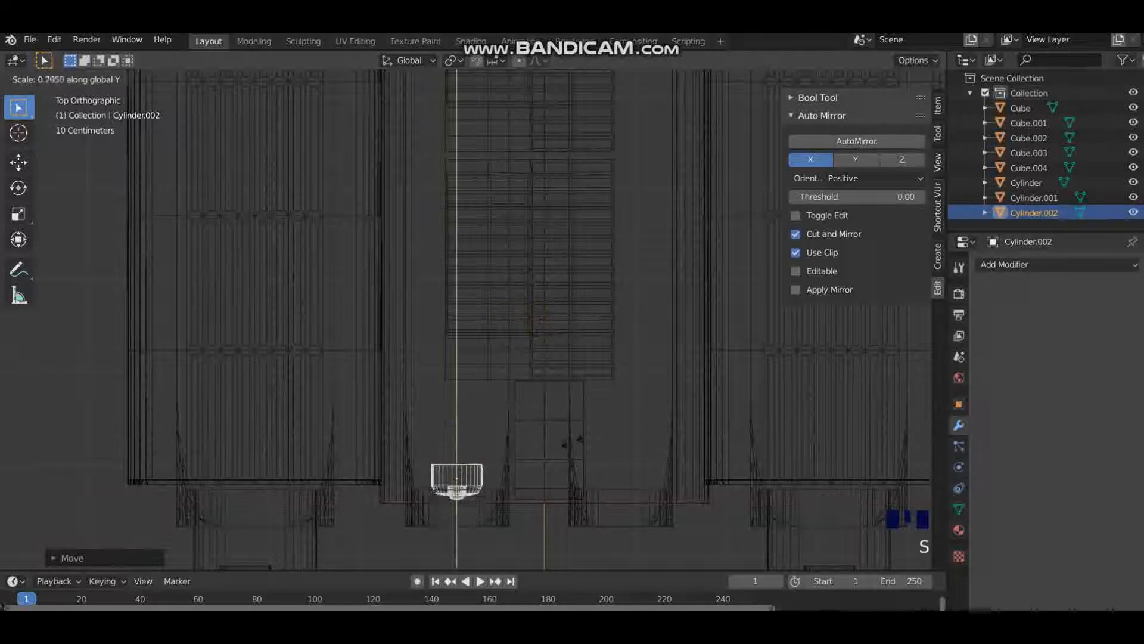
{"action": "left_click", "coordinate": [569, 488]}
Step: Duplicate the lengthened cylinder along X into the main body's other tube and return to solid shading
{"action": "key", "text": "shift+d"}
{"action": "key", "text": "x"}
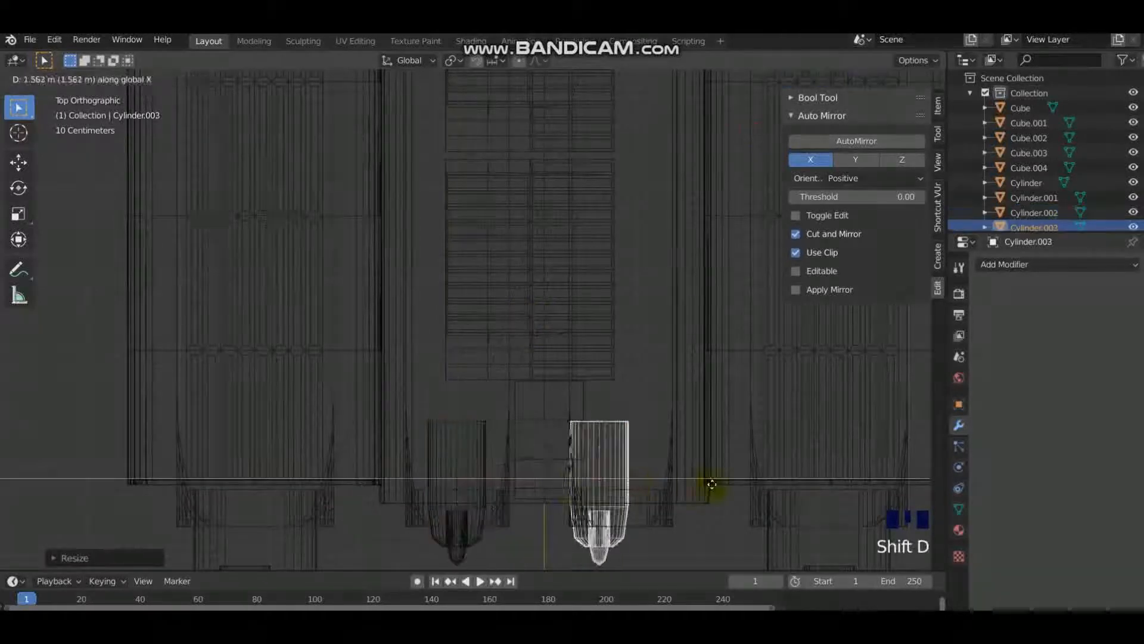
{"action": "left_click", "coordinate": [733, 489]}
{"action": "key", "text": "shift+z"}
Step: Examine the rear ends of the main body and the two side bodies
{"action": "key", "text": "Tab"}
{"action": "middle_click_drag", "start_coordinate": [556, 455], "coordinate": [584, 370]}
{"action": "scroll", "coordinate": [467, 327], "scroll_direction": "down", "scroll_amount": 5}
{"action": "scroll", "coordinate": [396, 300], "scroll_direction": "up", "scroll_amount": 1}
{"action": "scroll", "coordinate": [396, 300], "scroll_direction": "up", "scroll_amount": 1}
{"action": "scroll", "coordinate": [397, 299], "scroll_direction": "down", "scroll_amount": 2}
{"action": "middle_click_drag", "start_coordinate": [465, 297], "coordinate": [411, 447]}
{"action": "scroll", "coordinate": [366, 329], "scroll_direction": "up", "scroll_amount": 3}
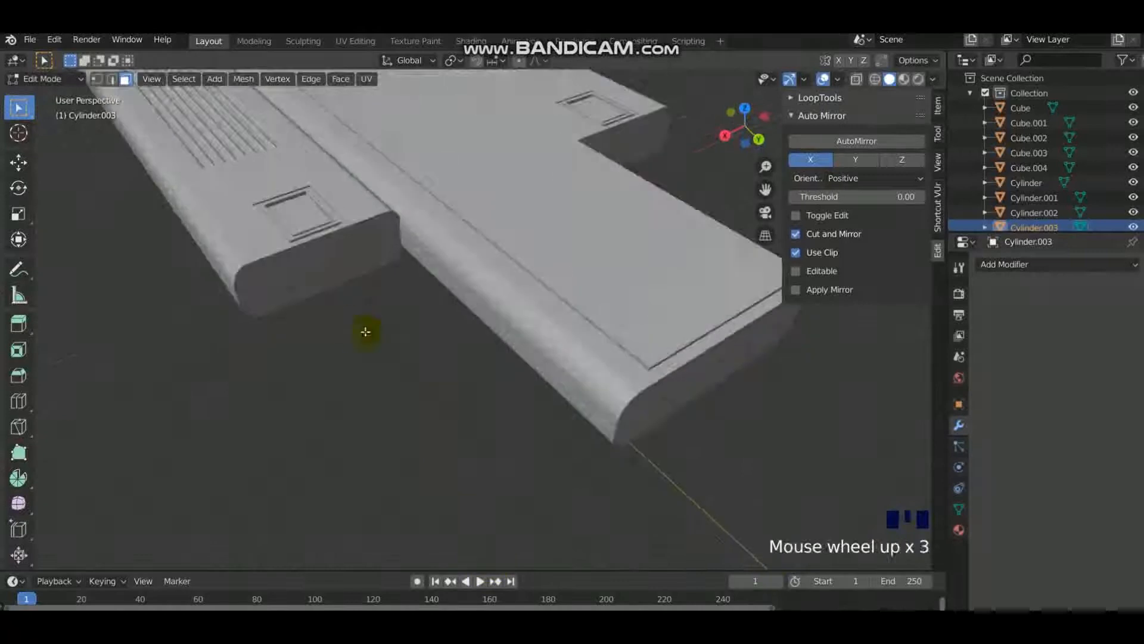
Step: Inset the two rear end faces of one side body and remove the inner faces to open its end
{"action": "middle_click_drag", "start_coordinate": [495, 184], "coordinate": [542, 242], "text": "shift"}
{"action": "key", "text": "Tab"}
{"action": "left_click", "coordinate": [381, 310]}
{"action": "key", "text": "Tab"}
{"action": "left_click", "coordinate": [381, 305]}
{"action": "left_click", "coordinate": [343, 328], "text": "shift"}
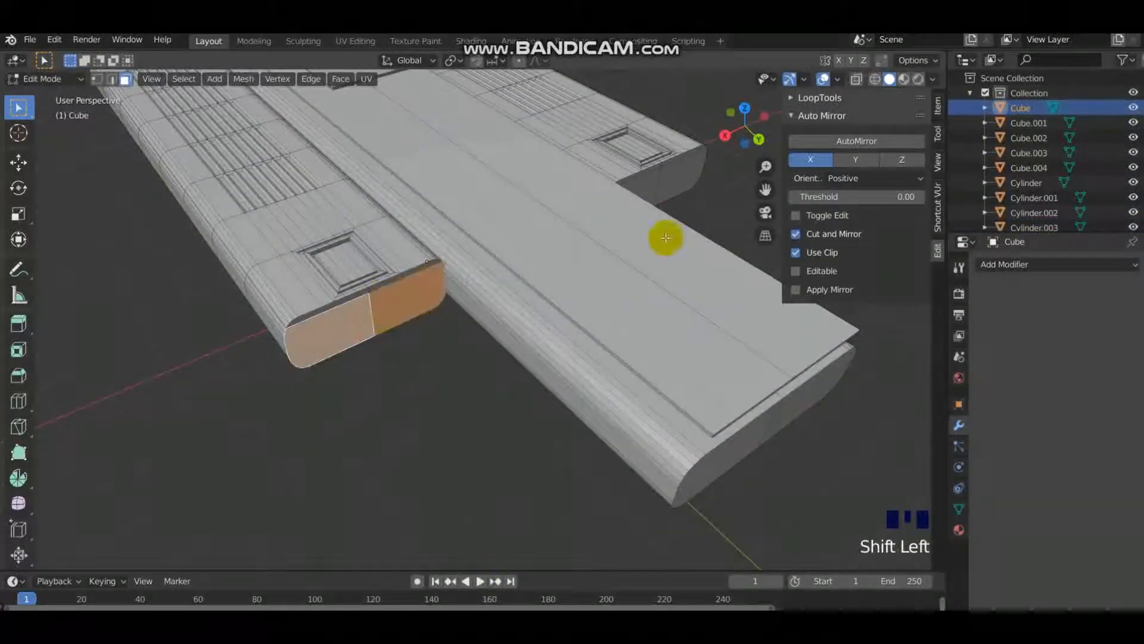
{"action": "key", "text": "i"}
Step: Place the 3D cursor at the side body's rear opening, add a cylinder there and rotate it about X to lie along Y
{"action": "right_click", "coordinate": [358, 312], "text": "shift"}
{"action": "key", "text": "shift+a"}
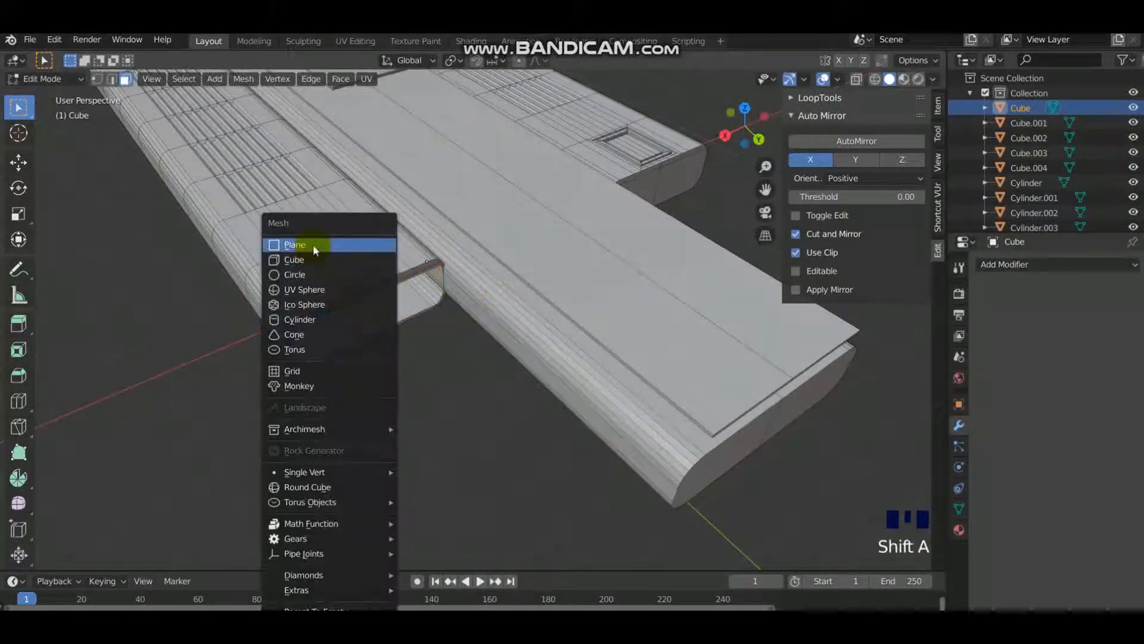
{"action": "left_click", "coordinate": [323, 317]}
{"action": "key", "text": "r"}
{"action": "key", "text": "x"}
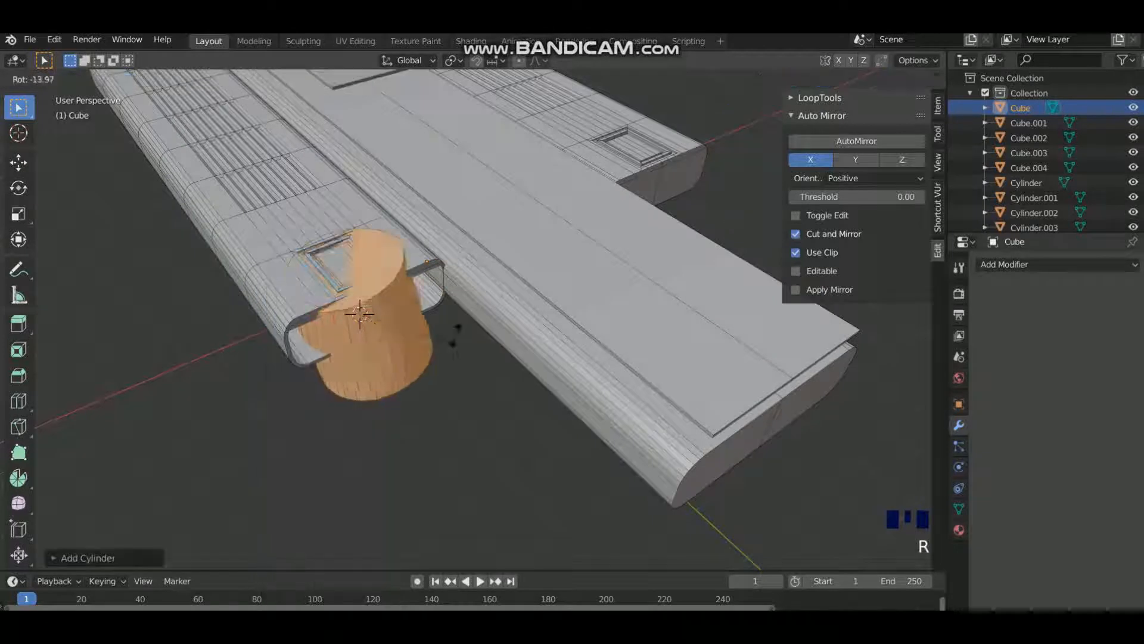
{"action": "left_click", "coordinate": [409, 254]}
Step: Scale the cylinder down and move it into the side body's rear opening
{"action": "key", "text": "s"}
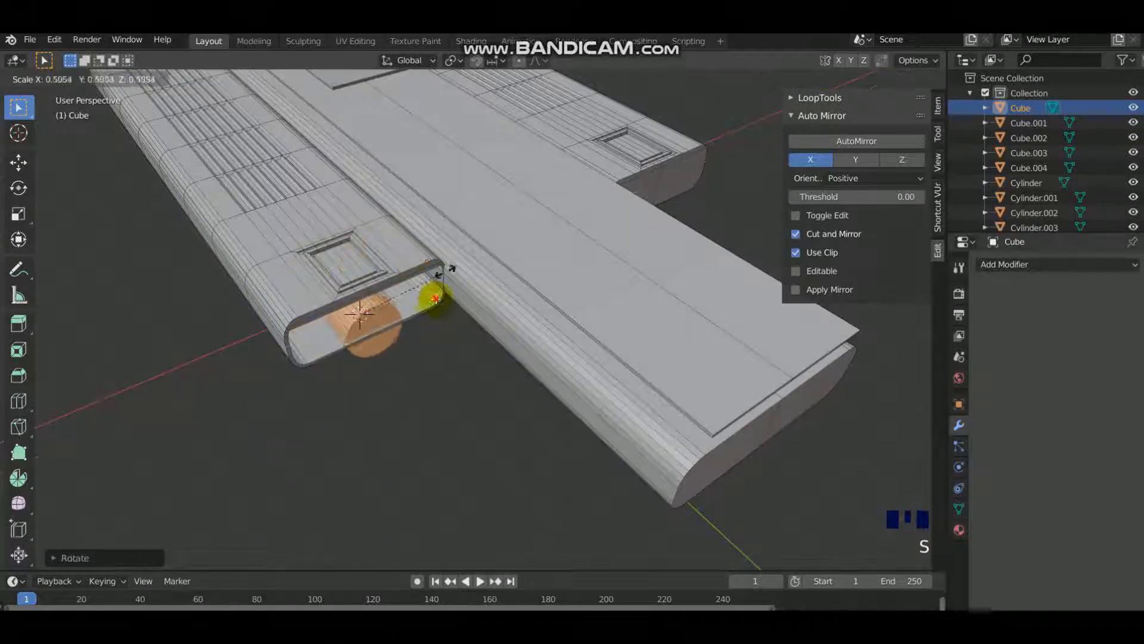
{"action": "left_click", "coordinate": [430, 297]}
{"action": "middle_click_drag", "start_coordinate": [430, 297], "coordinate": [413, 271]}
{"action": "key", "text": "g"}
{"action": "left_click", "coordinate": [417, 264]}
{"action": "key", "text": "s"}
{"action": "left_click", "coordinate": [468, 265]}
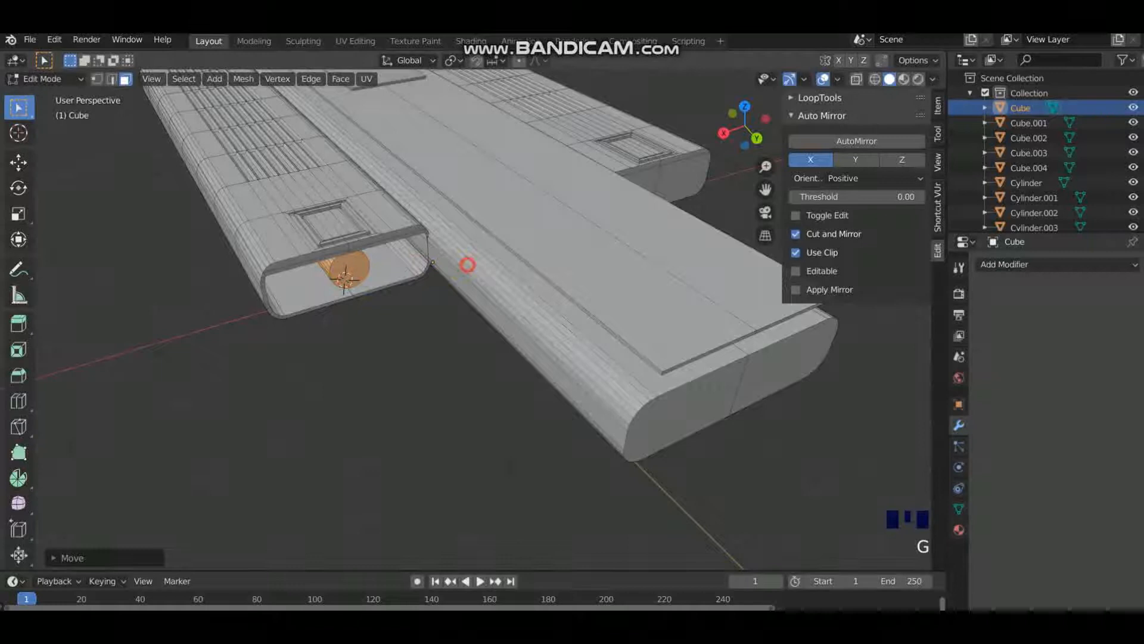
Step: Resize the cylinder's cross-section with Y locked and position it along Z and X in the outer half of the opening
{"action": "key", "text": "s"}
{"action": "key", "text": "shift+y"}
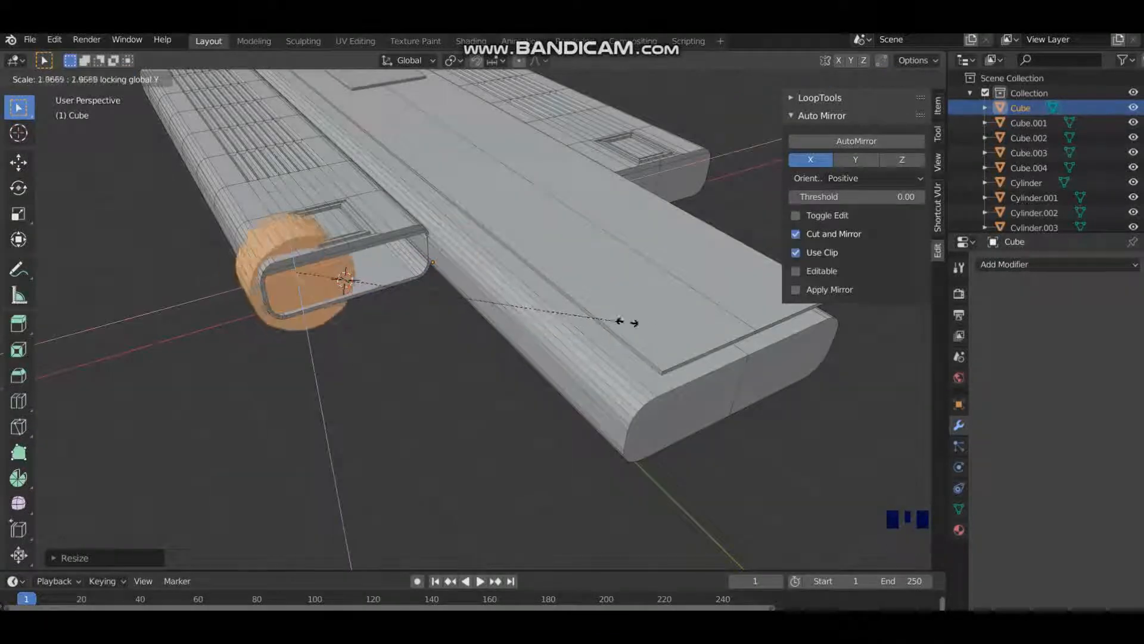
{"action": "left_click", "coordinate": [412, 320]}
{"action": "middle_click_drag", "start_coordinate": [329, 293], "coordinate": [441, 280]}
{"action": "key", "text": "g"}
{"action": "key", "text": "z"}
{"action": "left_click", "coordinate": [424, 294]}
{"action": "scroll", "coordinate": [381, 284], "scroll_direction": "up", "scroll_amount": 1}
{"action": "key", "text": "g"}
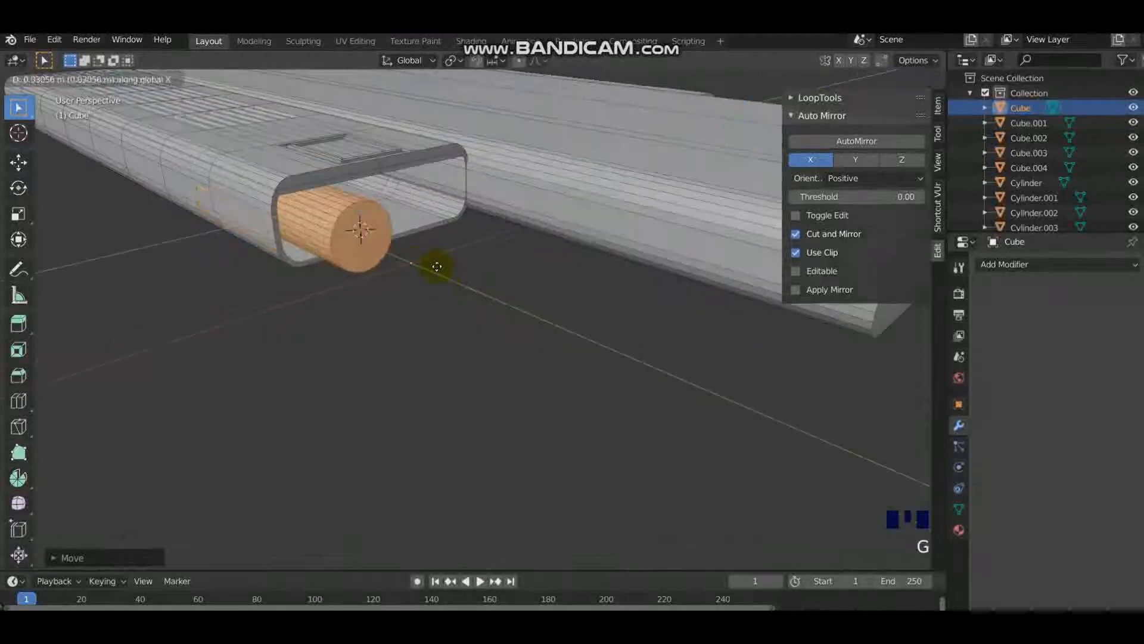
{"action": "left_click", "coordinate": [440, 268]}
Step: Lengthen the cylinder along Y and shift it along Y inside the side body
{"action": "key", "text": "s"}
{"action": "key", "text": "y"}
{"action": "left_click", "coordinate": [560, 353]}
{"action": "key", "text": "g"}
{"action": "key", "text": "x"}
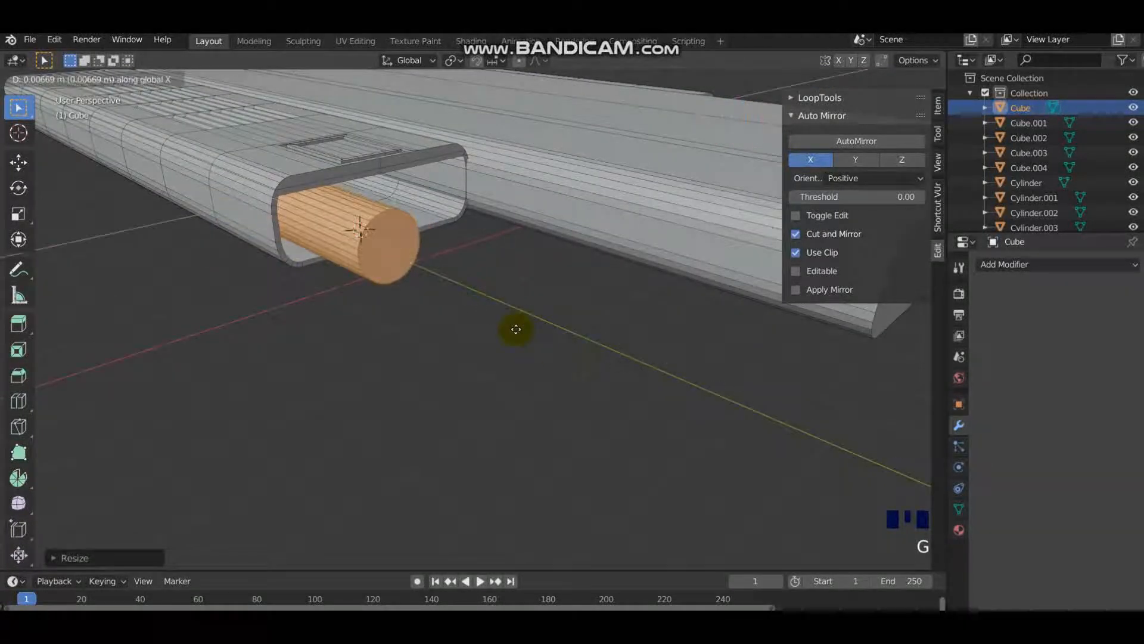
{"action": "key", "text": "y"}
{"action": "left_click", "coordinate": [520, 331]}
Step: Adjust the cylinder's size and inset its rear end face to form a thin rim
{"action": "scroll", "coordinate": [516, 342], "scroll_direction": "down", "scroll_amount": 2}
{"action": "scroll", "coordinate": [516, 342], "scroll_direction": "up", "scroll_amount": 3}
{"action": "middle_click_drag", "start_coordinate": [516, 342], "coordinate": [439, 274]}
{"action": "key", "text": "s"}
{"action": "key", "text": "s"}
{"action": "left_click", "coordinate": [463, 273]}
{"action": "key", "text": "i"}
{"action": "left_click", "coordinate": [467, 269]}
Step: Extrude the inset face rearward as a narrower shaft extending beyond the side body's opening
{"action": "key", "text": "e"}
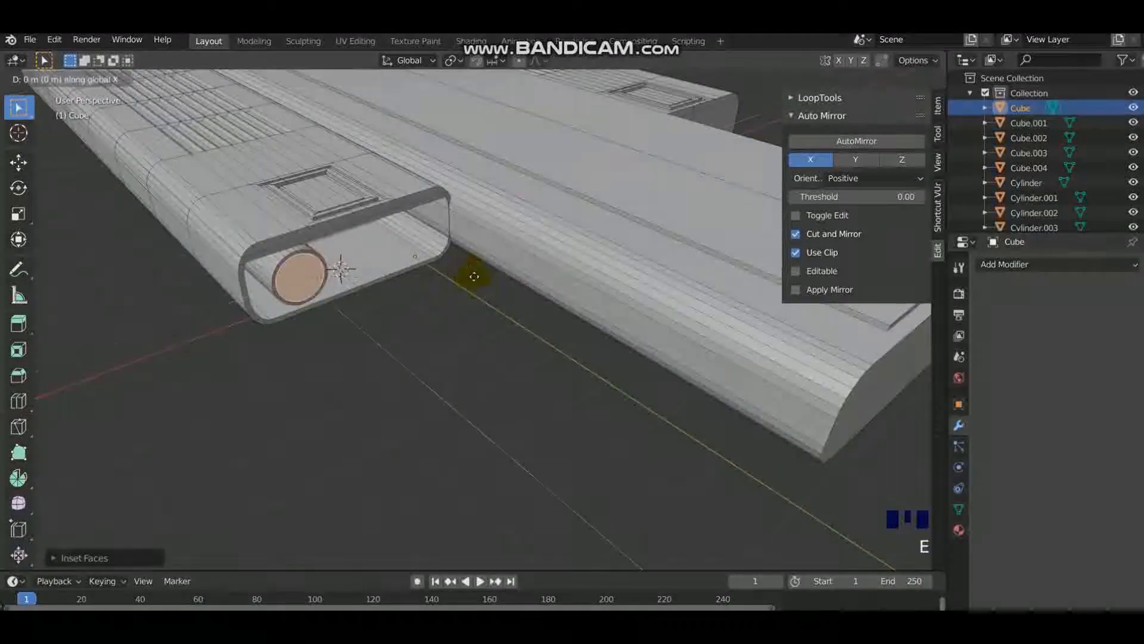
{"action": "left_click", "coordinate": [480, 282]}
{"action": "key", "text": "s"}
{"action": "key", "text": "x"}
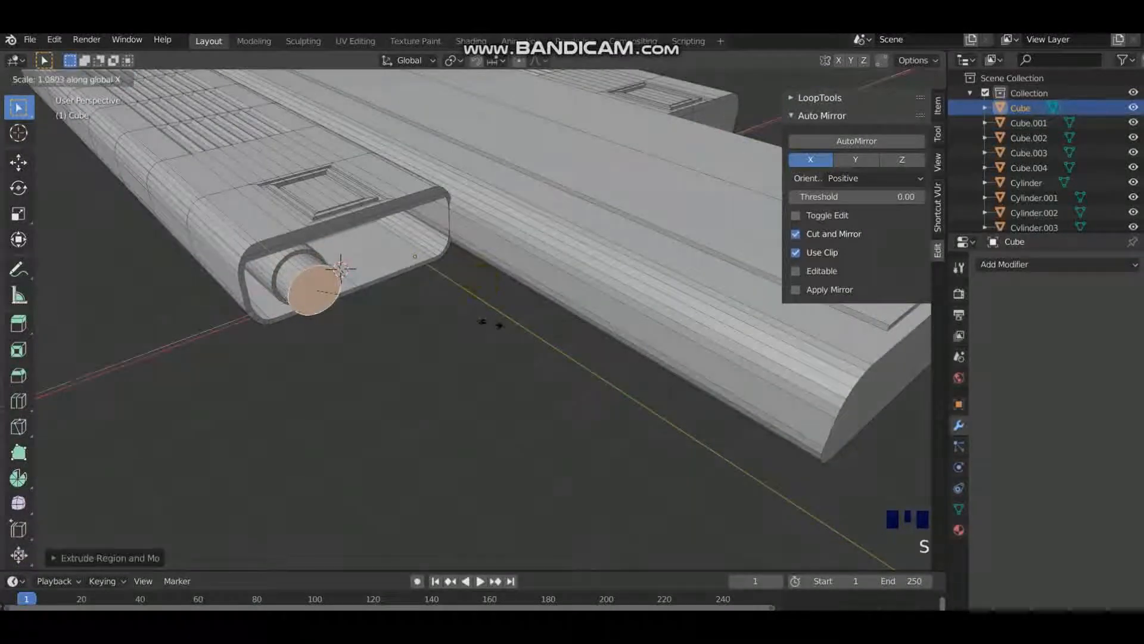
{"action": "key", "text": "s"}
{"action": "left_click", "coordinate": [385, 309]}
{"action": "middle_click_drag", "start_coordinate": [371, 310], "coordinate": [350, 215]}
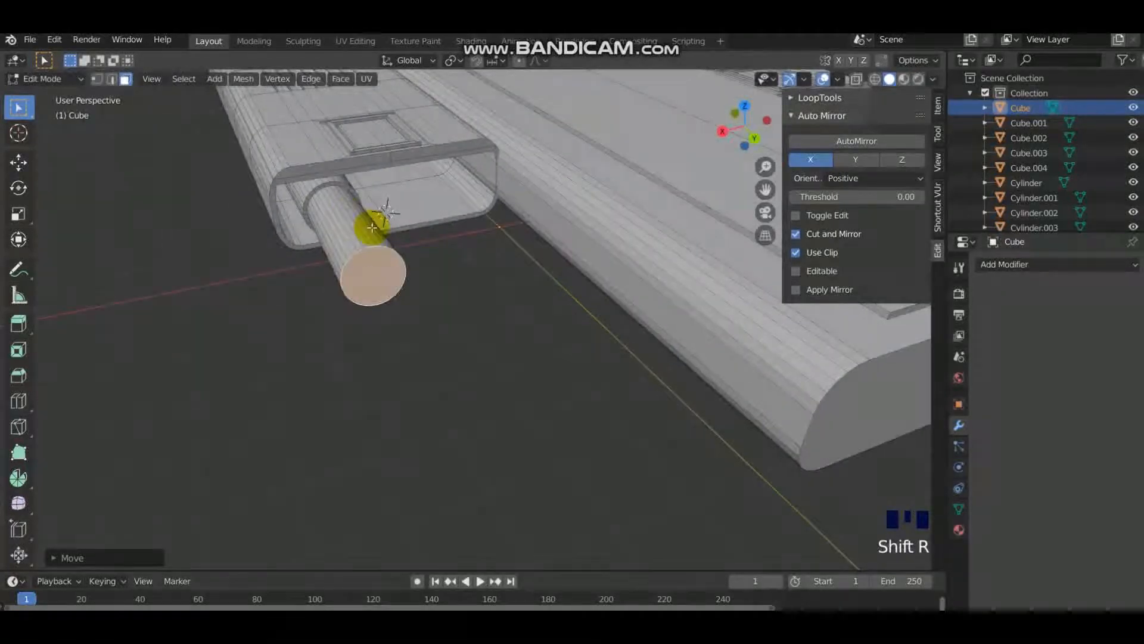
Step: Cut an edge loop near the shaft's outer end and extrude the end ring of faces outward along their normals
{"action": "key", "text": "ctrl+r"}
{"action": "left_click", "coordinate": [372, 227]}
{"action": "left_click", "coordinate": [377, 238]}
{"action": "left_click", "coordinate": [346, 241], "text": "alt+shift"}
{"action": "key", "text": "alt+e"}
{"action": "left_click", "coordinate": [414, 298]}
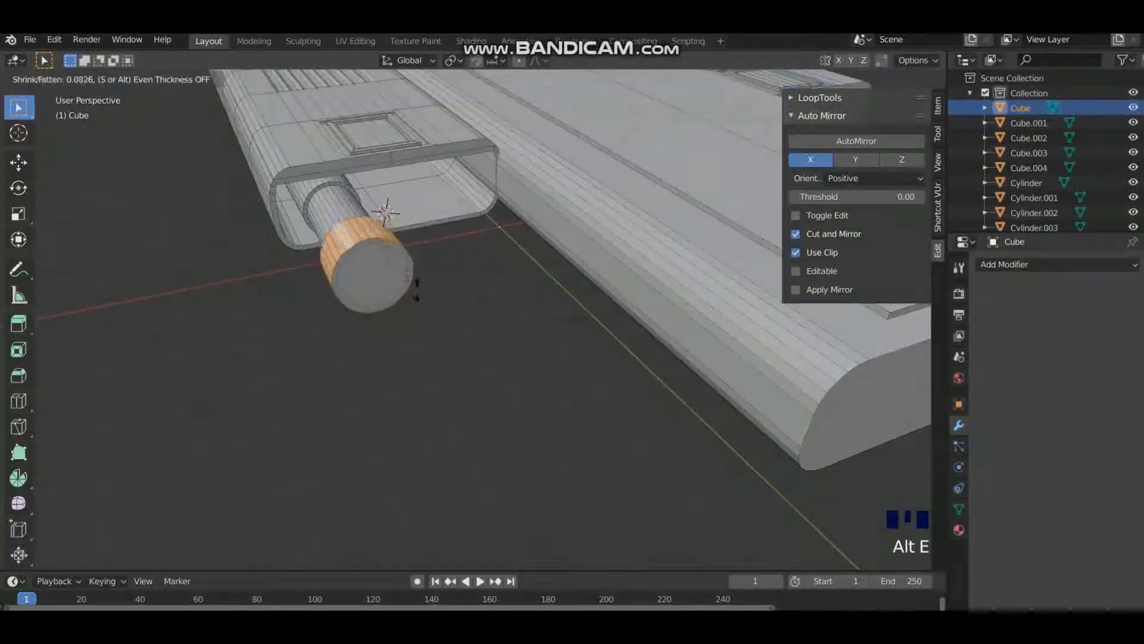
{"action": "left_click", "coordinate": [416, 292]}
Step: Apply Checker Deselect to the thickened ring and extrude the remaining alternate faces inward along their normals
{"action": "key", "text": "F3"}
{"action": "type", "text": "checker"}
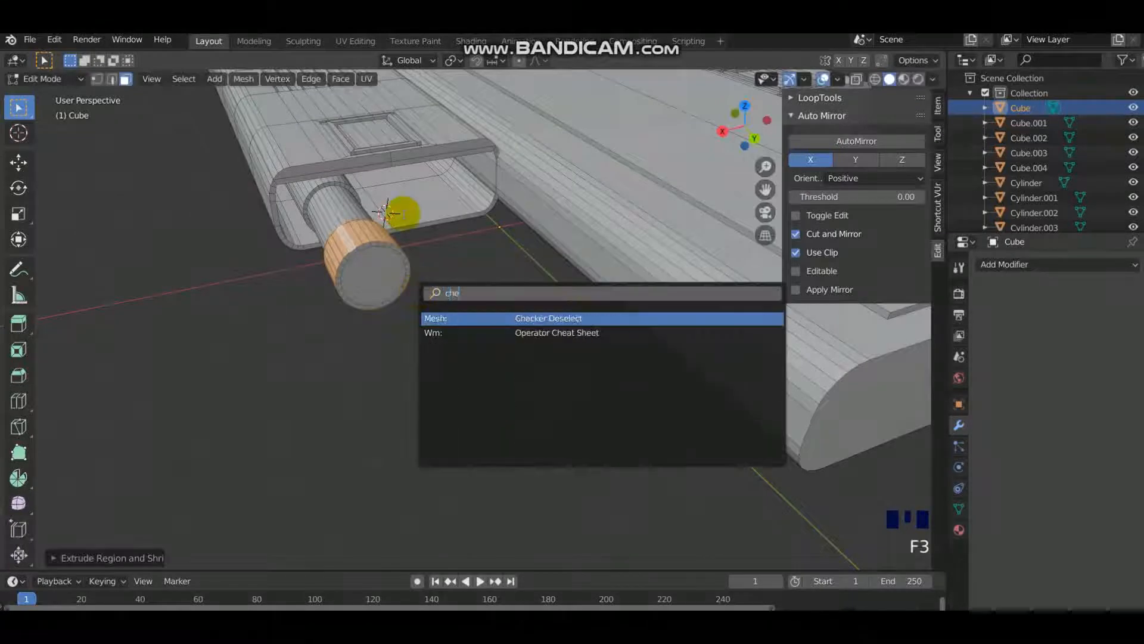
{"action": "key", "text": "Return"}
{"action": "key", "text": "alt+s"}
{"action": "left_click", "coordinate": [529, 320]}
{"action": "key", "text": "alt+e"}
{"action": "left_click", "coordinate": [525, 322]}
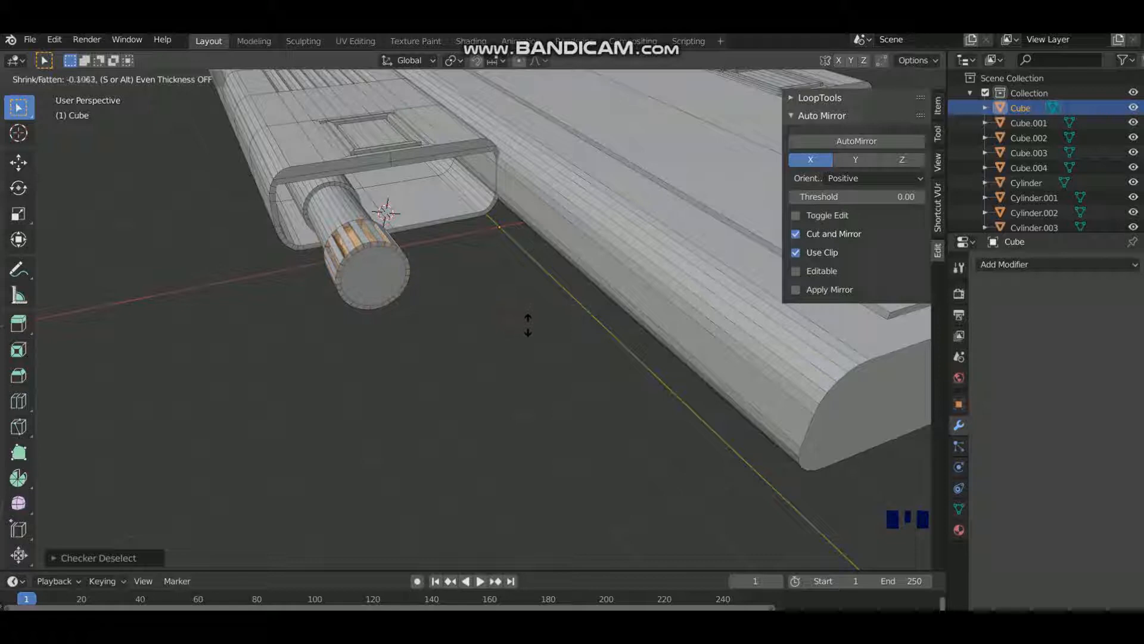
{"action": "left_click", "coordinate": [527, 325]}
Step: Delete the shaft's end face to leave the muzzle open
{"action": "left_click", "coordinate": [375, 268]}
{"action": "key", "text": "x"}
{"action": "left_click", "coordinate": [396, 266]}
{"action": "key", "text": "Tab"}
{"action": "scroll", "coordinate": [399, 263], "scroll_direction": "down", "scroll_amount": 3}
Step: Select the whole linked cylinder and duplicate it into the inner half of the side body's rear opening
{"action": "key", "text": "Tab"}
{"action": "key", "text": "l"}
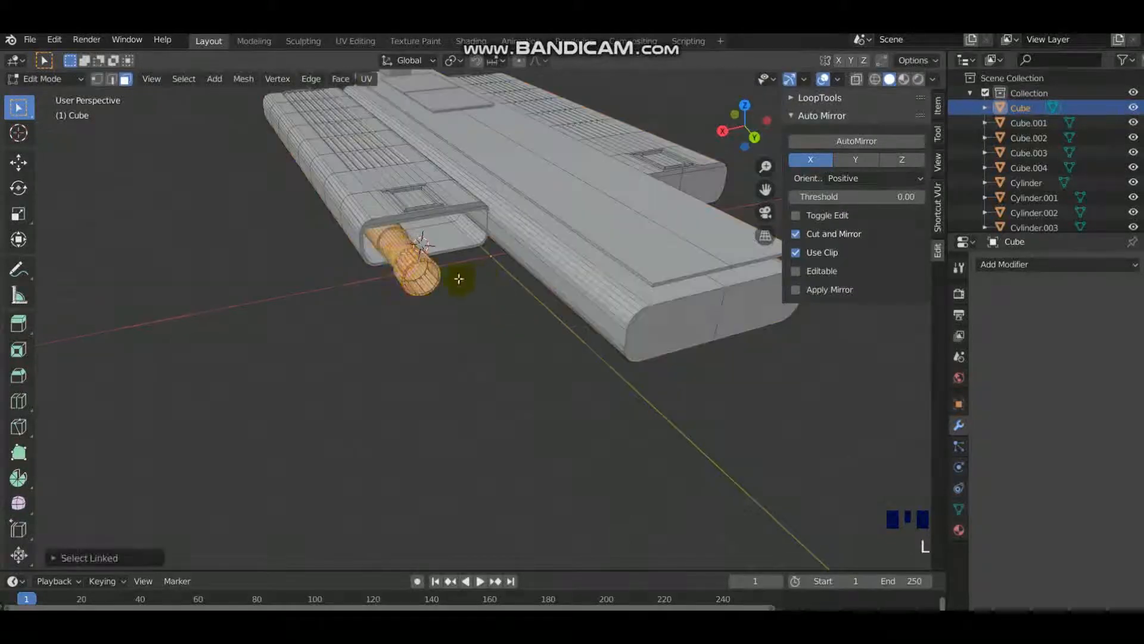
{"action": "middle_click_drag", "start_coordinate": [459, 278], "coordinate": [599, 253]}
{"action": "middle_click_drag", "start_coordinate": [433, 276], "coordinate": [453, 263]}
{"action": "scroll", "coordinate": [465, 254], "scroll_direction": "up", "scroll_amount": 3}
{"action": "key", "text": "shift+d"}
{"action": "key", "text": "ctrl+z"}
{"action": "key", "text": "ctrl+z"}
{"action": "key", "text": "shift+d"}
{"action": "left_click", "coordinate": [492, 232]}
{"action": "middle_click_drag", "start_coordinate": [492, 231], "coordinate": [395, 232]}
Step: In top view with X-ray on, lengthen the duplicated cylinder along Y and move it along Y past the first one
{"action": "key", "text": "KP_7"}
{"action": "key", "text": "alt+z"}
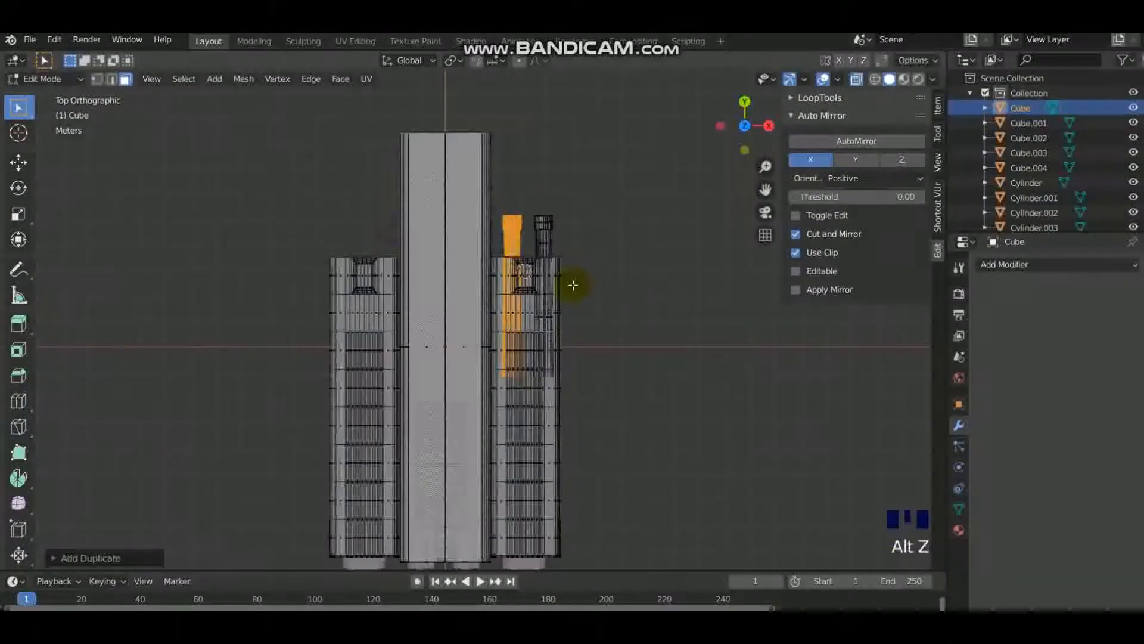
{"action": "key", "text": "s"}
{"action": "key", "text": "z"}
{"action": "key", "text": "y"}
{"action": "left_click", "coordinate": [538, 356]}
{"action": "key", "text": "g"}
{"action": "key", "text": "z"}
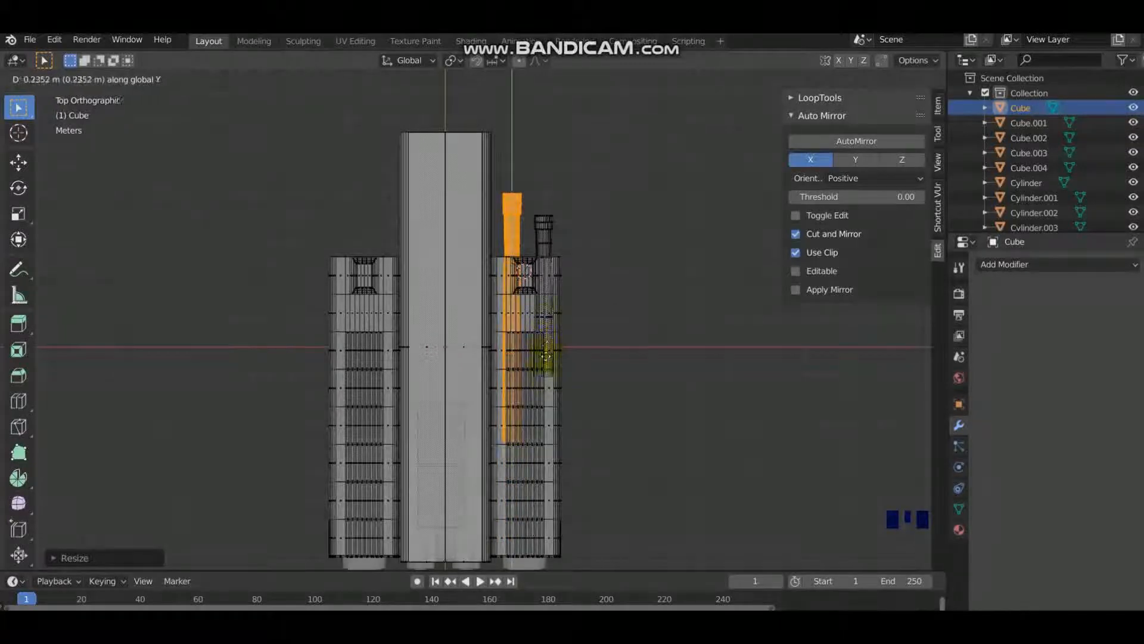
{"action": "left_click", "coordinate": [578, 335]}
Step: Duplicate the longer rear cylinder along X to the opposite side body
{"action": "middle_click_drag", "start_coordinate": [577, 334], "coordinate": [448, 266]}
{"action": "scroll", "coordinate": [448, 266], "scroll_direction": "down", "scroll_amount": 1}
{"action": "scroll", "coordinate": [477, 284], "scroll_direction": "up", "scroll_amount": 6}
{"action": "key", "text": "Tab"}
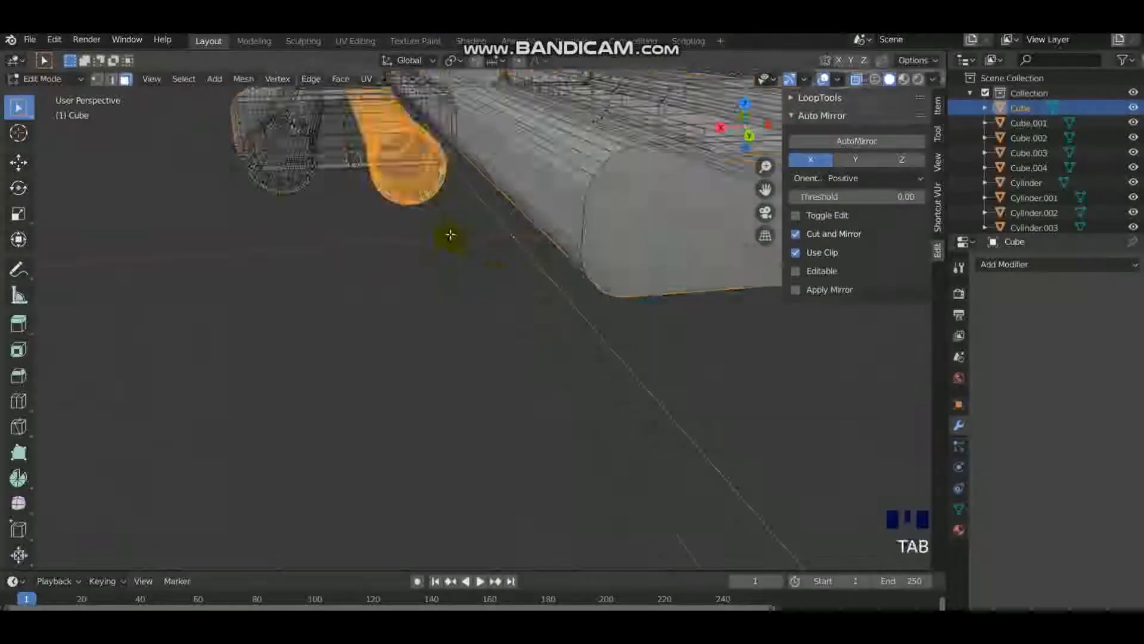
{"action": "scroll", "coordinate": [450, 235], "scroll_direction": "down", "scroll_amount": 5}
{"action": "key", "text": "l"}
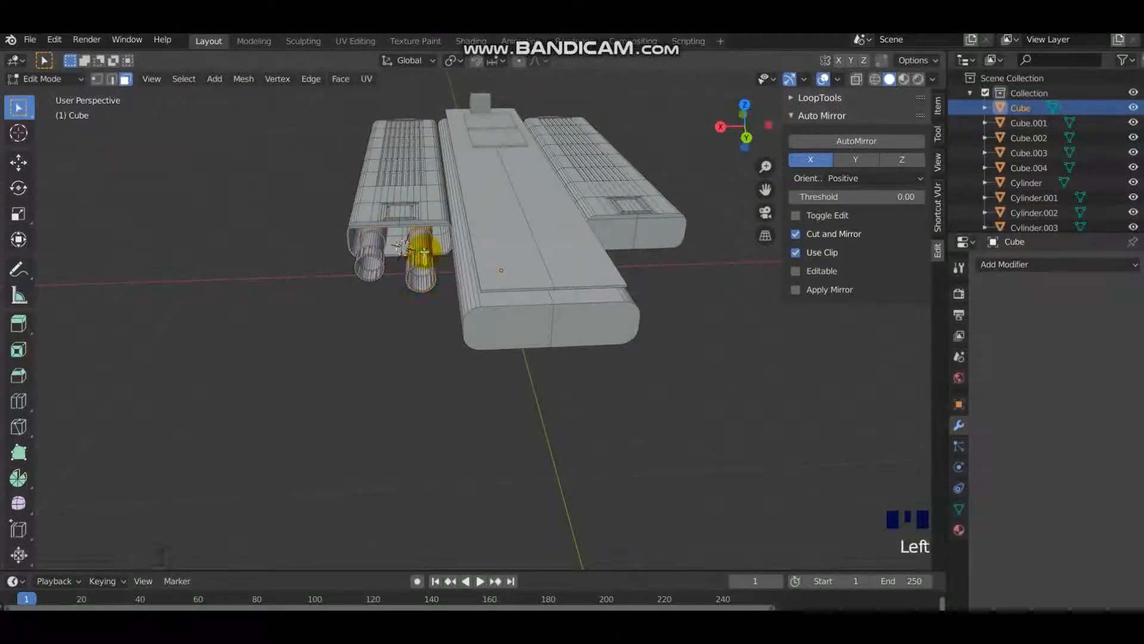
{"action": "key", "text": "shift+d"}
{"action": "key", "text": "x"}
{"action": "left_click", "coordinate": [623, 254]}
{"action": "middle_click_drag", "start_coordinate": [622, 253], "coordinate": [595, 288]}
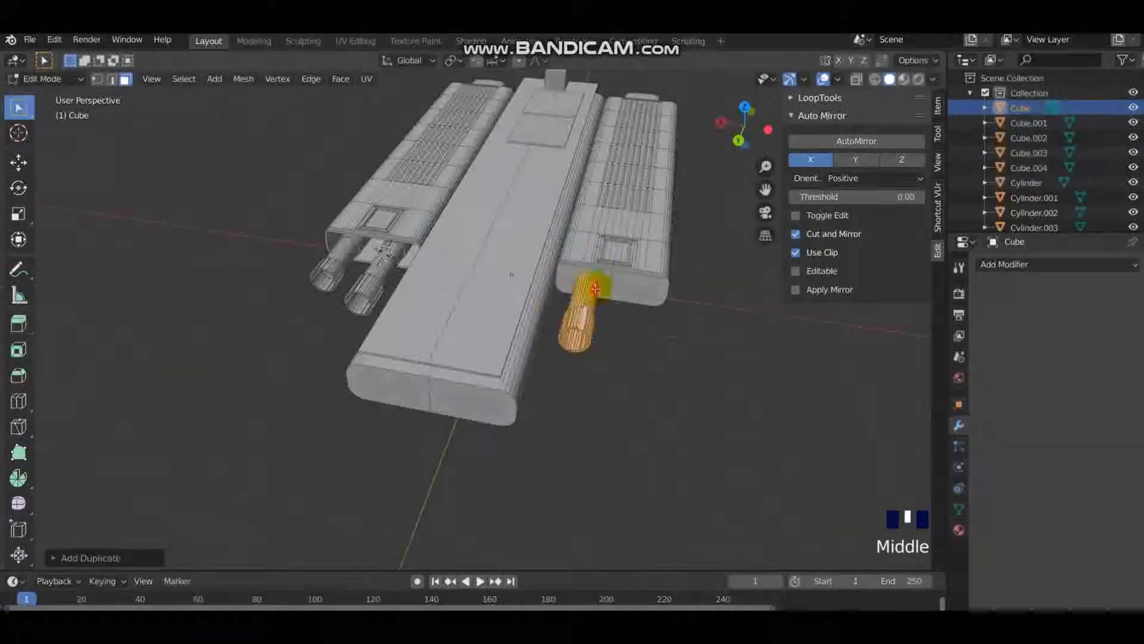
{"action": "right_click", "coordinate": [633, 288]}
{"action": "scroll", "coordinate": [685, 285], "scroll_direction": "up", "scroll_amount": 2}
{"action": "key", "text": "Tab"}
Step: Examine the rear cylinders, the slotted side bodies and the main body's top grid panels from several angles
{"action": "middle_click_drag", "start_coordinate": [685, 285], "coordinate": [512, 302]}
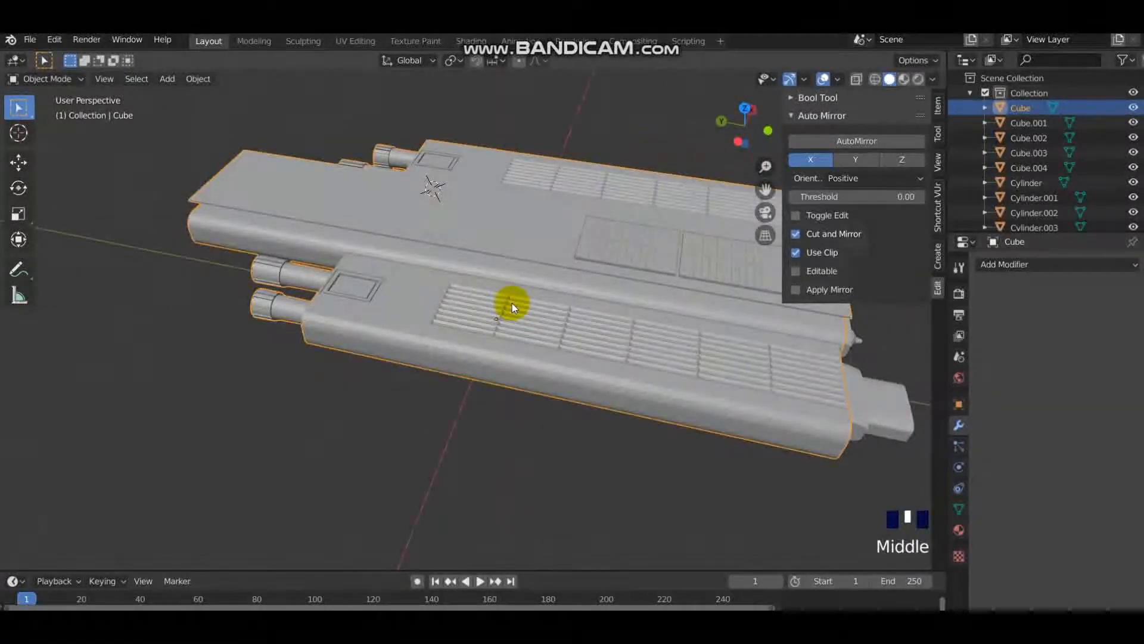
{"action": "scroll", "coordinate": [526, 327], "scroll_direction": "down", "scroll_amount": 2}
{"action": "scroll", "coordinate": [467, 260], "scroll_direction": "up", "scroll_amount": 2}
{"action": "middle_click_drag", "start_coordinate": [467, 260], "coordinate": [430, 305]}
{"action": "key", "text": "Tab"}
{"action": "scroll", "coordinate": [582, 291], "scroll_direction": "up", "scroll_amount": 2}
{"action": "key", "text": "Tab"}
{"action": "scroll", "coordinate": [583, 291], "scroll_direction": "down", "scroll_amount": 3}
{"action": "left_click", "coordinate": [582, 292]}
{"action": "key", "text": "Tab"}
{"action": "scroll", "coordinate": [582, 291], "scroll_direction": "up", "scroll_amount": 3}
{"action": "middle_click_drag", "start_coordinate": [582, 291], "coordinate": [662, 263]}
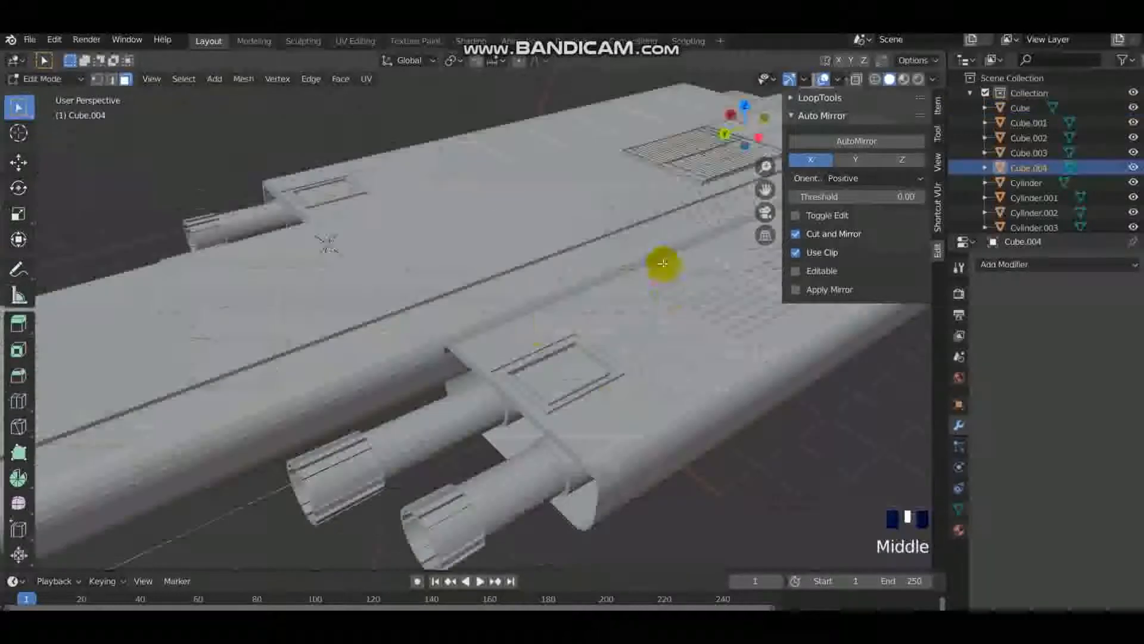
{"action": "scroll", "coordinate": [478, 332], "scroll_direction": "up", "scroll_amount": 2}
{"action": "middle_click_drag", "start_coordinate": [478, 332], "coordinate": [417, 329], "text": "shift"}
{"action": "mouse_move", "coordinate": [417, 329]}
{"action": "middle_mouse_down", "text": "shift"}
{"action": "mouse_move", "coordinate": [370, 331]}
{"action": "mouse_move", "coordinate": [435, 327]}
{"action": "middle_mouse_up", "text": "shift"}
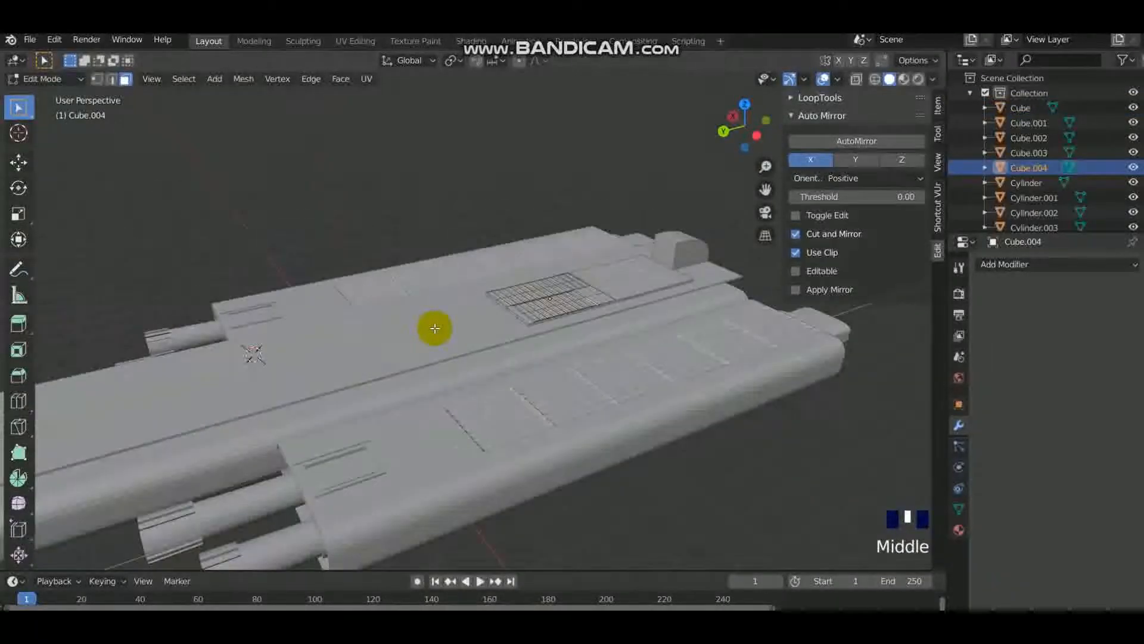
{"action": "key", "text": "Tab"}
{"action": "left_click", "coordinate": [366, 344]}
{"action": "middle_click_drag", "start_coordinate": [367, 344], "coordinate": [442, 341]}
{"action": "middle_click_drag", "start_coordinate": [442, 341], "coordinate": [435, 376], "text": "shift"}
{"action": "right_click", "coordinate": [435, 376]}
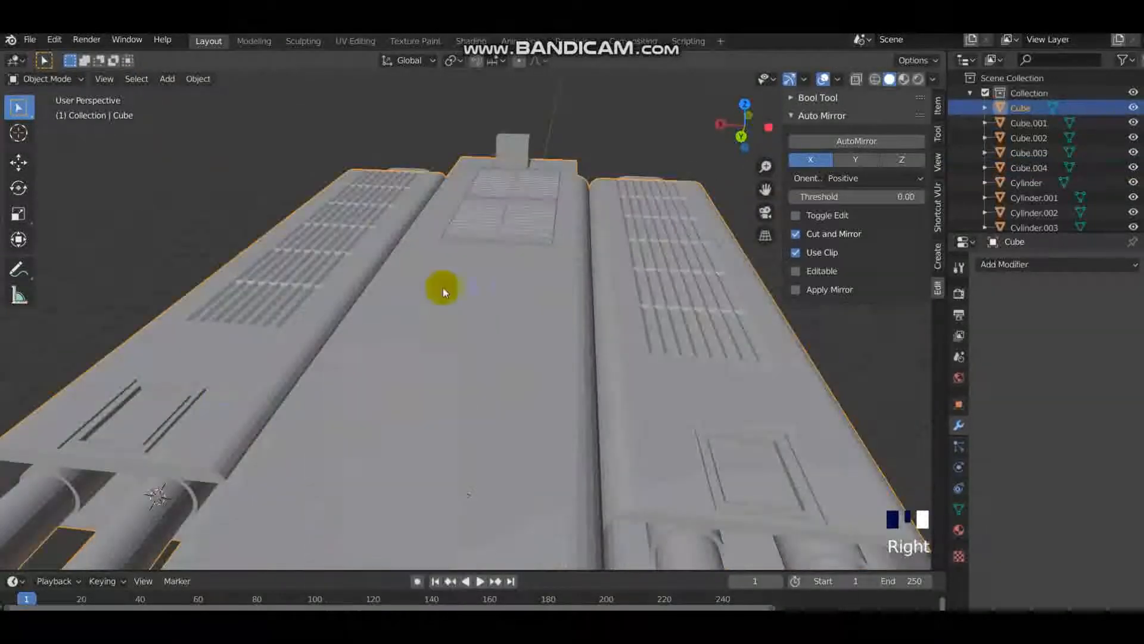
{"action": "key", "text": "shift+a"}
{"action": "mouse_move", "coordinate": [453, 341]}
{"action": "left_click", "coordinate": [533, 71]}
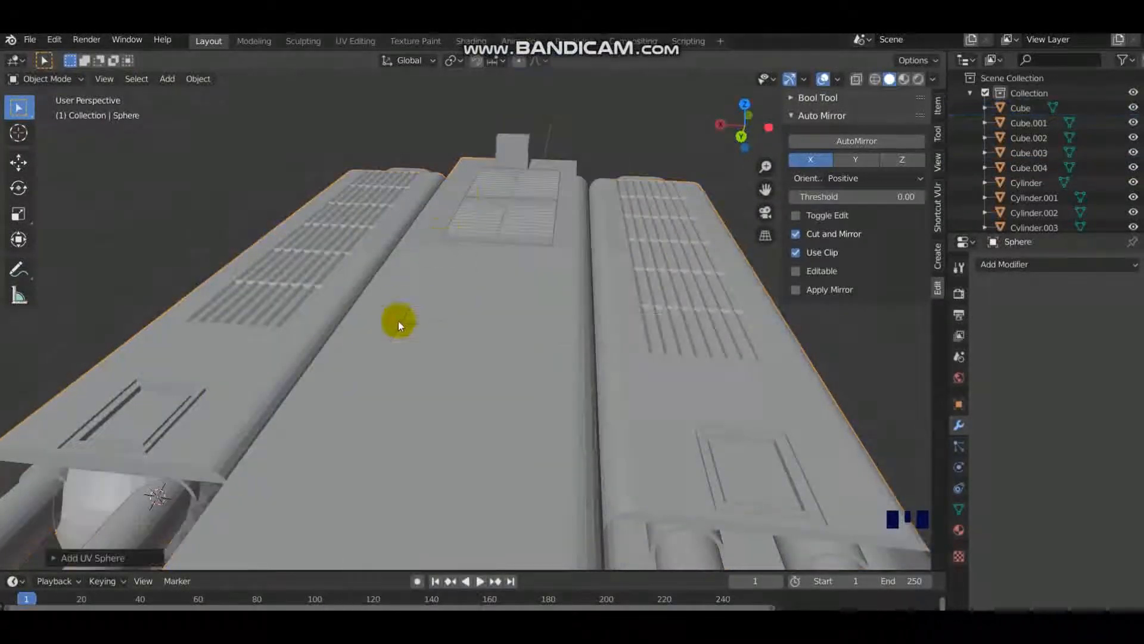
{"action": "scroll", "coordinate": [397, 322], "scroll_direction": "down", "scroll_amount": 6}
{"action": "scroll", "coordinate": [371, 366], "scroll_direction": "up", "scroll_amount": 3}
{"action": "key", "text": "z"}
Step: Add a cylinder object, move it above the main body and rotate it to lie along the body's length
{"action": "key", "text": "shift+a"}
{"action": "mouse_move", "coordinate": [472, 335]}
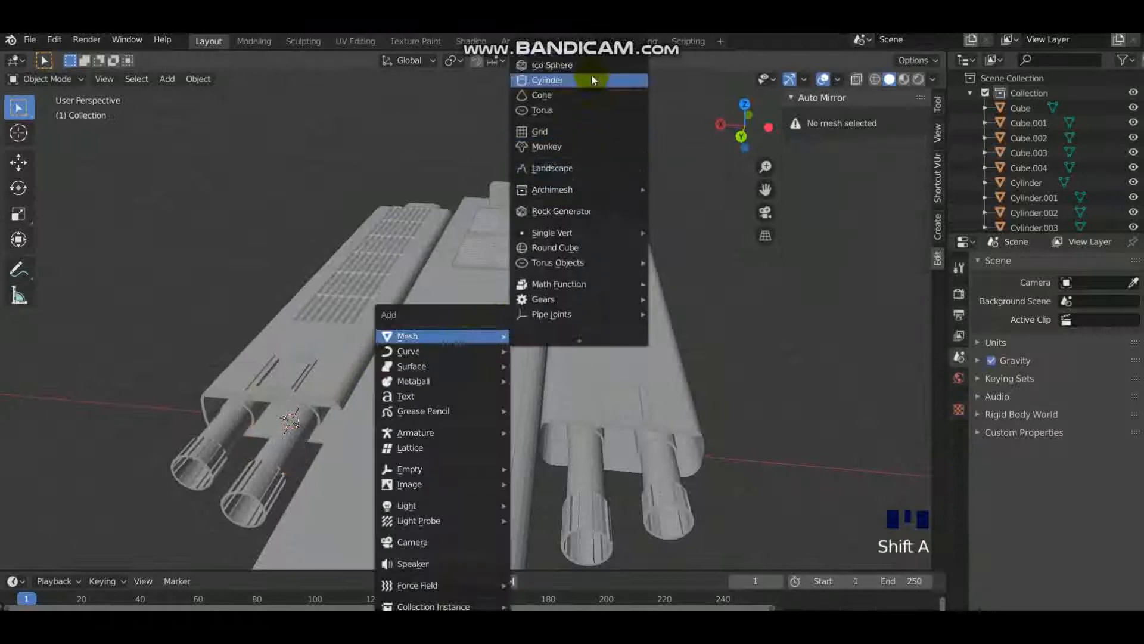
{"action": "left_click", "coordinate": [591, 74]}
{"action": "key", "text": "g"}
{"action": "key", "text": "g"}
{"action": "left_click", "coordinate": [478, 294]}
{"action": "scroll", "coordinate": [467, 332], "scroll_direction": "up", "scroll_amount": 2}
{"action": "key", "text": "r"}
{"action": "left_click", "coordinate": [562, 261]}
Step: Scale the new cylinder down, shift it along X over the main body and resize it along Y
{"action": "key", "text": "s"}
{"action": "left_click", "coordinate": [510, 343]}
{"action": "key", "text": "g"}
{"action": "key", "text": "x"}
{"action": "left_click", "coordinate": [544, 352]}
{"action": "key", "text": "s"}
{"action": "key", "text": "y"}
{"action": "left_click", "coordinate": [530, 246]}
Step: Lower the new cylinder along Z, centre it along X over the main body and adjust its height
{"action": "key", "text": "g"}
{"action": "key", "text": "z"}
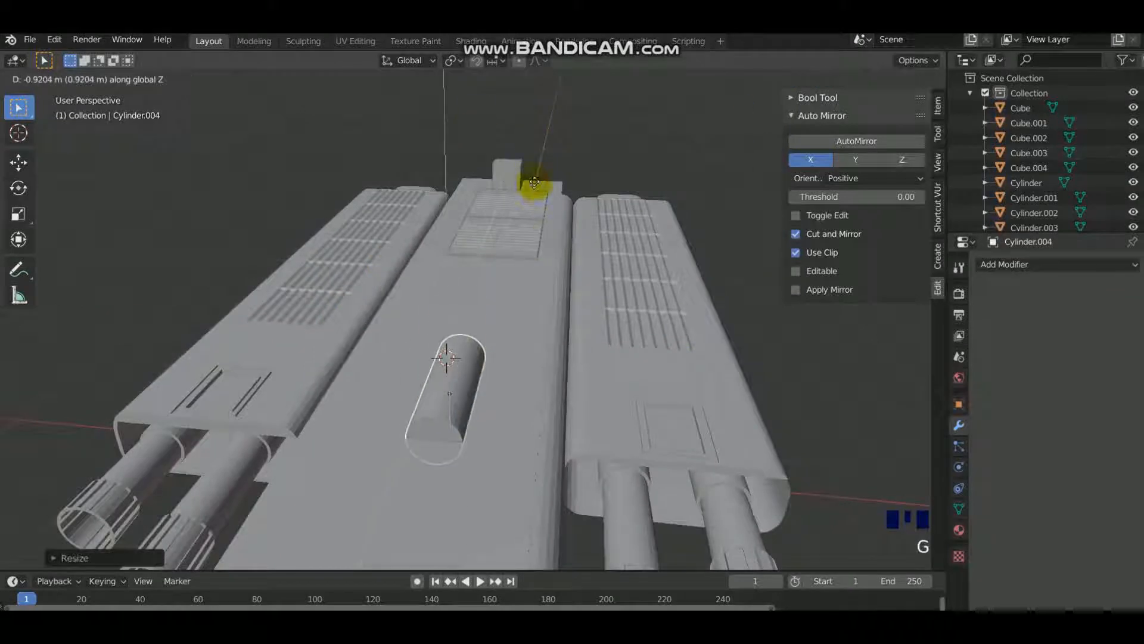
{"action": "left_click", "coordinate": [534, 183]}
{"action": "key", "text": "KP_7"}
{"action": "key", "text": "KP_1"}
{"action": "key", "text": "g"}
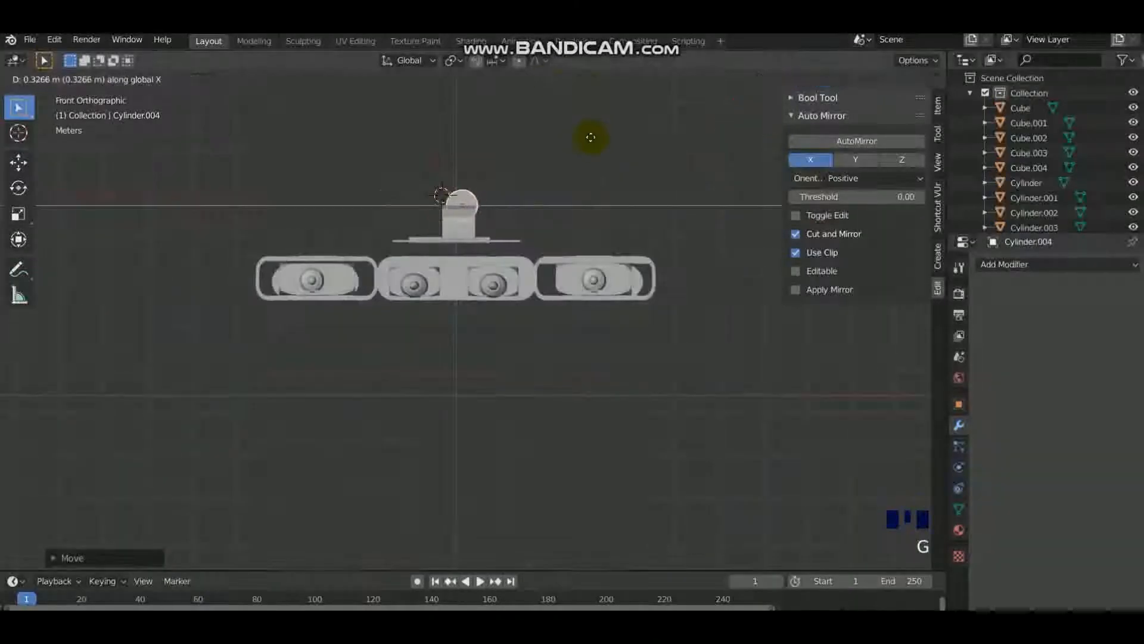
{"action": "left_click", "coordinate": [588, 136]}
{"action": "key", "text": "g"}
{"action": "key", "text": "z"}
{"action": "left_click", "coordinate": [548, 111]}
Step: Delete the lower half of the cylinder so that only its upper arch remains
{"action": "scroll", "coordinate": [536, 125], "scroll_direction": "up", "scroll_amount": 7}
{"action": "middle_click_drag", "start_coordinate": [520, 134], "coordinate": [500, 470], "text": "shift"}
{"action": "key", "text": "Tab"}
{"action": "key", "text": "alt+z"}
{"action": "key", "text": "shift+z"}
{"action": "key", "text": "shift+z"}
{"action": "left_click", "coordinate": [331, 169]}
{"action": "left_click", "coordinate": [316, 167]}
{"action": "key", "text": "x"}
{"action": "left_click", "coordinate": [439, 163]}
{"action": "middle_click_drag", "start_coordinate": [481, 185], "coordinate": [695, 263]}
{"action": "key", "text": "alt+z"}
Step: Close the half cylinder's open underside with a face between its two lower edges
{"action": "scroll", "coordinate": [465, 217], "scroll_direction": "down", "scroll_amount": 3}
{"action": "middle_click_drag", "start_coordinate": [667, 221], "coordinate": [536, 304]}
{"action": "middle_click_drag", "start_coordinate": [536, 304], "coordinate": [586, 239]}
{"action": "middle_click_drag", "start_coordinate": [586, 239], "coordinate": [399, 316], "text": "shift"}
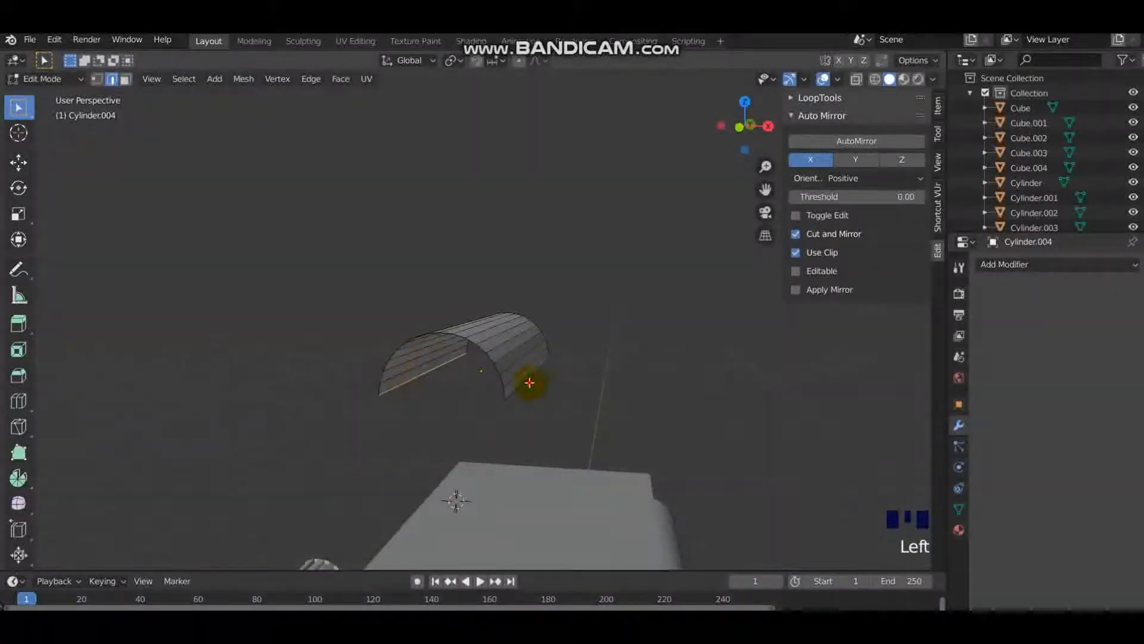
{"action": "key", "text": "shift+z"}
{"action": "mouse_move", "coordinate": [541, 328]}
{"action": "middle_mouse_down"}
{"action": "mouse_move", "coordinate": [436, 349]}
{"action": "mouse_move", "coordinate": [334, 327]}
{"action": "mouse_move", "coordinate": [565, 342]}
{"action": "mouse_move", "coordinate": [521, 386]}
{"action": "mouse_move", "coordinate": [521, 332]}
{"action": "mouse_move", "coordinate": [505, 336]}
{"action": "middle_mouse_up"}
{"action": "key", "text": "Tab"}
{"action": "key", "text": "ctrl+z"}
{"action": "key", "text": "ctrl+z"}
{"action": "key", "text": "ctrl+z"}
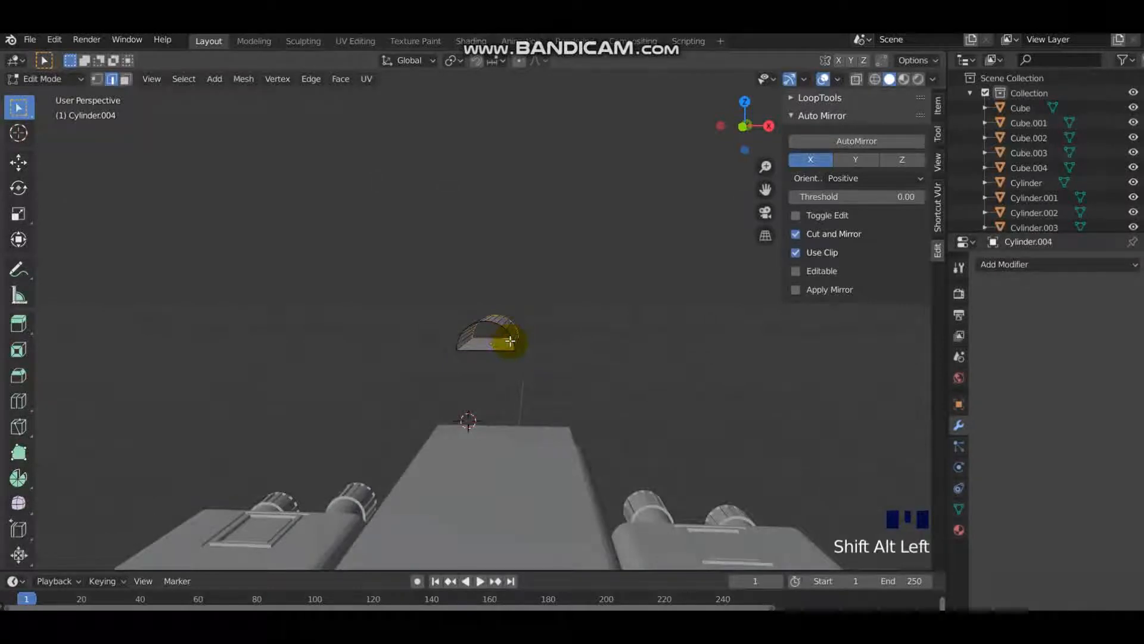
Step: Select the whole half cylinder mesh and lower it along Z onto the main body's top
{"action": "key", "text": "l"}
{"action": "scroll", "coordinate": [508, 334], "scroll_direction": "down", "scroll_amount": 1}
{"action": "scroll", "coordinate": [508, 334], "scroll_direction": "up", "scroll_amount": 1}
{"action": "key", "text": "g"}
{"action": "key", "text": "z"}
{"action": "left_click", "coordinate": [521, 486]}
{"action": "key", "text": "Tab"}
{"action": "mouse_move", "coordinate": [522, 484]}
{"action": "middle_mouse_down"}
{"action": "mouse_move", "coordinate": [531, 429]}
{"action": "mouse_move", "coordinate": [530, 493]}
{"action": "middle_mouse_up"}
Step: Move the half cylinder's bottom face down about 0.09 m along Z into the main body
{"action": "key", "text": "Tab"}
{"action": "middle_click_drag", "start_coordinate": [530, 489], "coordinate": [516, 400], "text": "shift"}
{"action": "left_click", "coordinate": [530, 423]}
{"action": "left_click", "coordinate": [512, 411]}
{"action": "key", "text": "g"}
{"action": "key", "text": "z"}
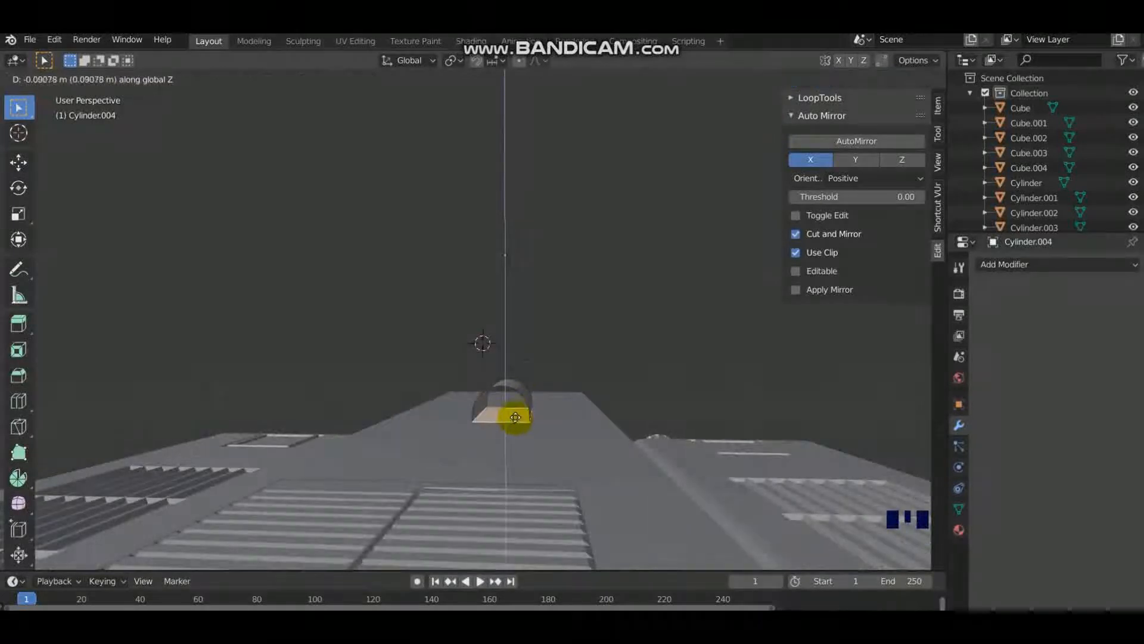
{"action": "left_click", "coordinate": [516, 420]}
{"action": "key", "text": "Tab"}
{"action": "scroll", "coordinate": [510, 432], "scroll_direction": "up", "scroll_amount": 3}
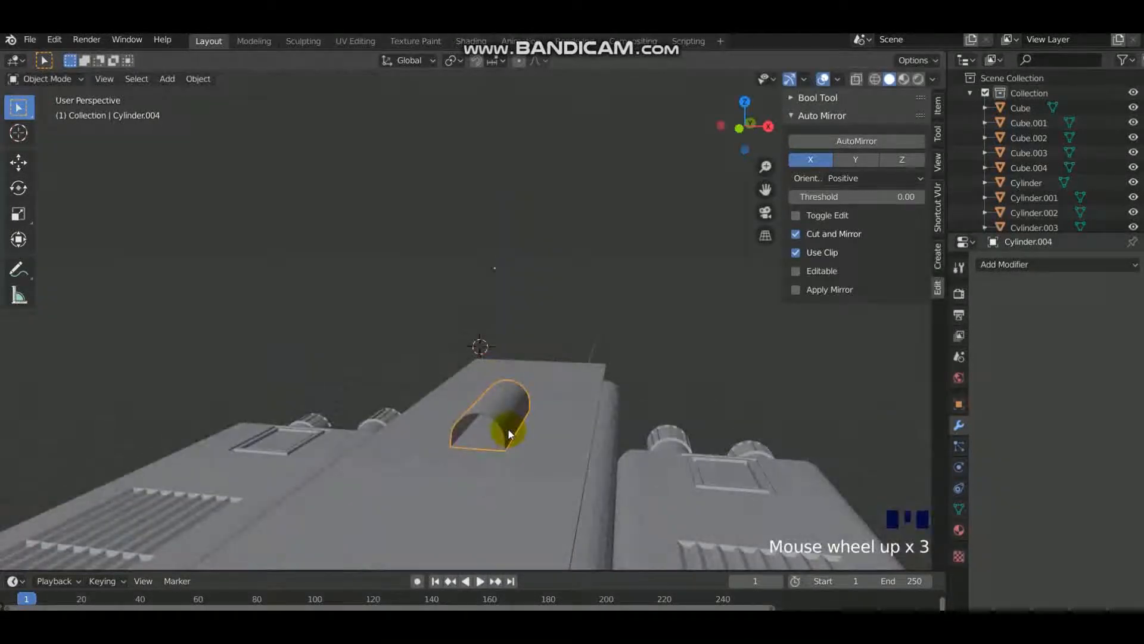
Step: Inset the upper strip of faces along the half cylinder, extrude it and scale it slightly outward into a raised band
{"action": "key", "text": "Tab"}
{"action": "left_click", "coordinate": [441, 415]}
{"action": "middle_click_drag", "start_coordinate": [513, 462], "coordinate": [477, 436], "text": "shift"}
{"action": "scroll", "coordinate": [477, 465], "scroll_direction": "up", "scroll_amount": 1}
{"action": "left_click", "coordinate": [529, 452], "text": "ctrl"}
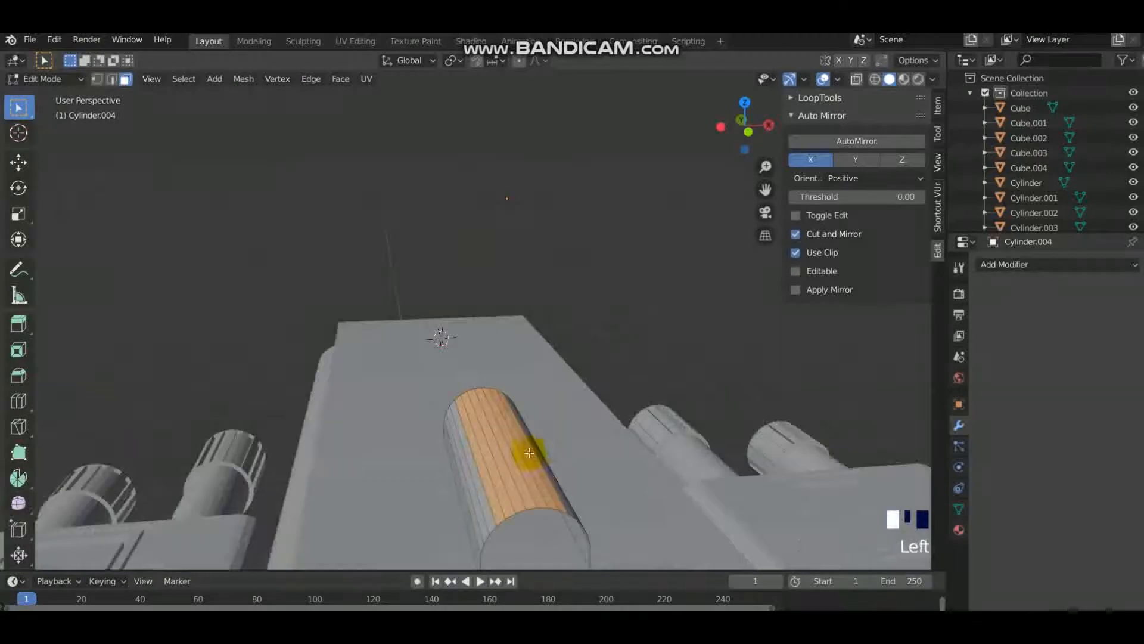
{"action": "key", "text": "i"}
{"action": "left_click", "coordinate": [595, 397]}
{"action": "key", "text": "e"}
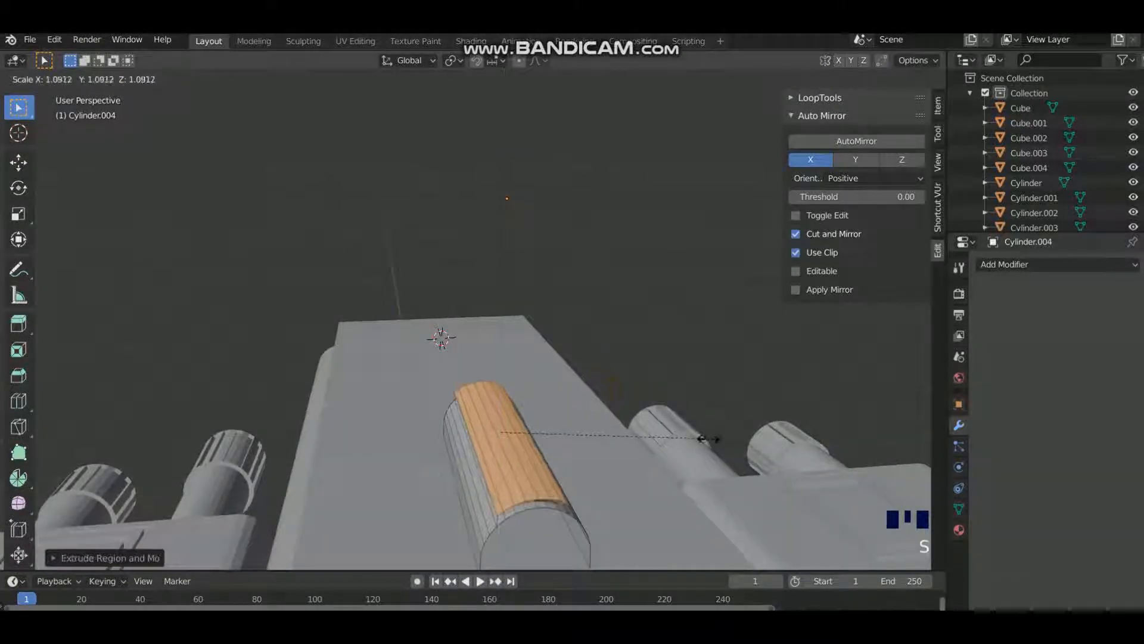
{"action": "left_click", "coordinate": [719, 450]}
{"action": "key", "text": "Tab"}
{"action": "middle_click_drag", "start_coordinate": [628, 475], "coordinate": [567, 453]}
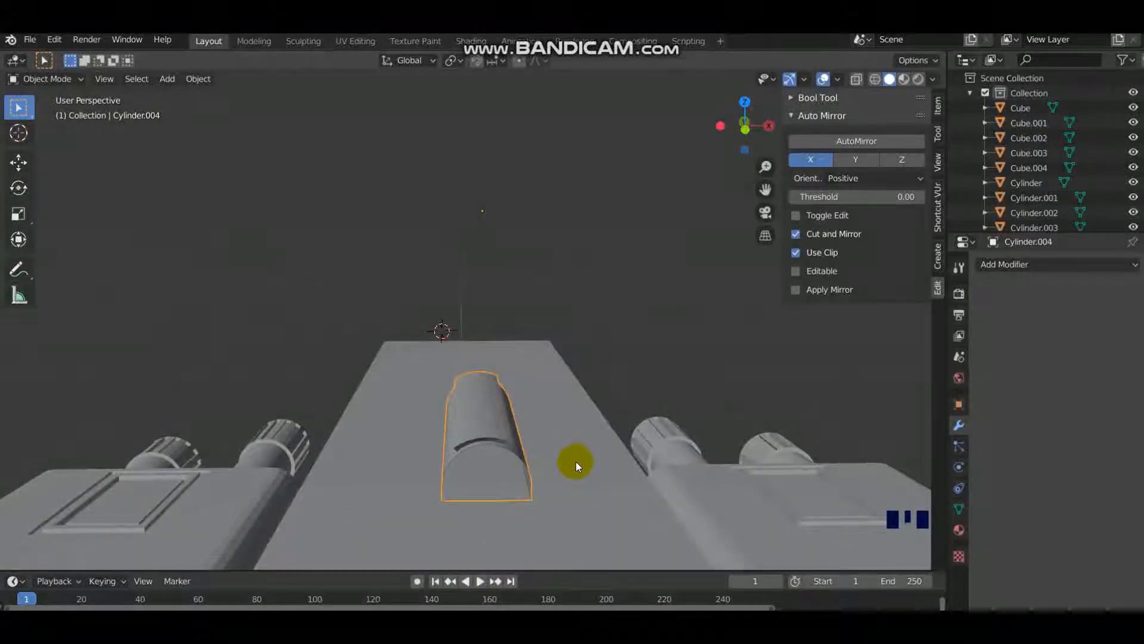
{"action": "scroll", "coordinate": [596, 491], "scroll_direction": "down", "scroll_amount": 2}
{"action": "middle_click_drag", "start_coordinate": [582, 488], "coordinate": [451, 452]}
{"action": "left_click", "coordinate": [451, 452]}
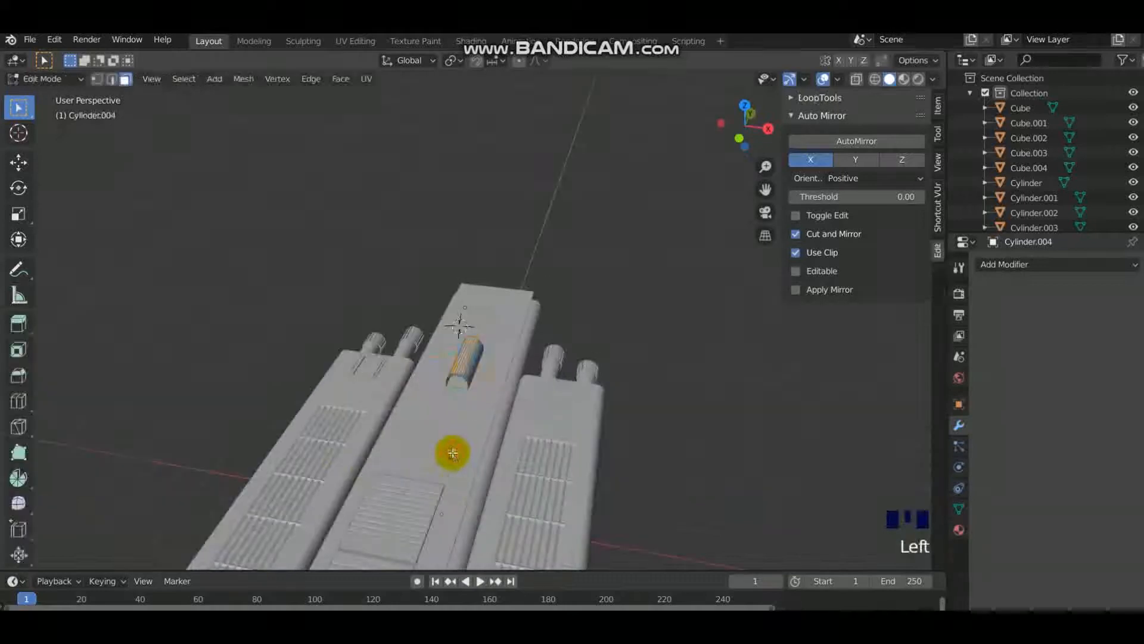
{"action": "key", "text": "Tab"}
{"action": "scroll", "coordinate": [480, 319], "scroll_direction": "up", "scroll_amount": 2}
{"action": "middle_click_drag", "start_coordinate": [480, 320], "coordinate": [532, 364], "text": "shift"}
{"action": "scroll", "coordinate": [532, 364], "scroll_direction": "up", "scroll_amount": 2}
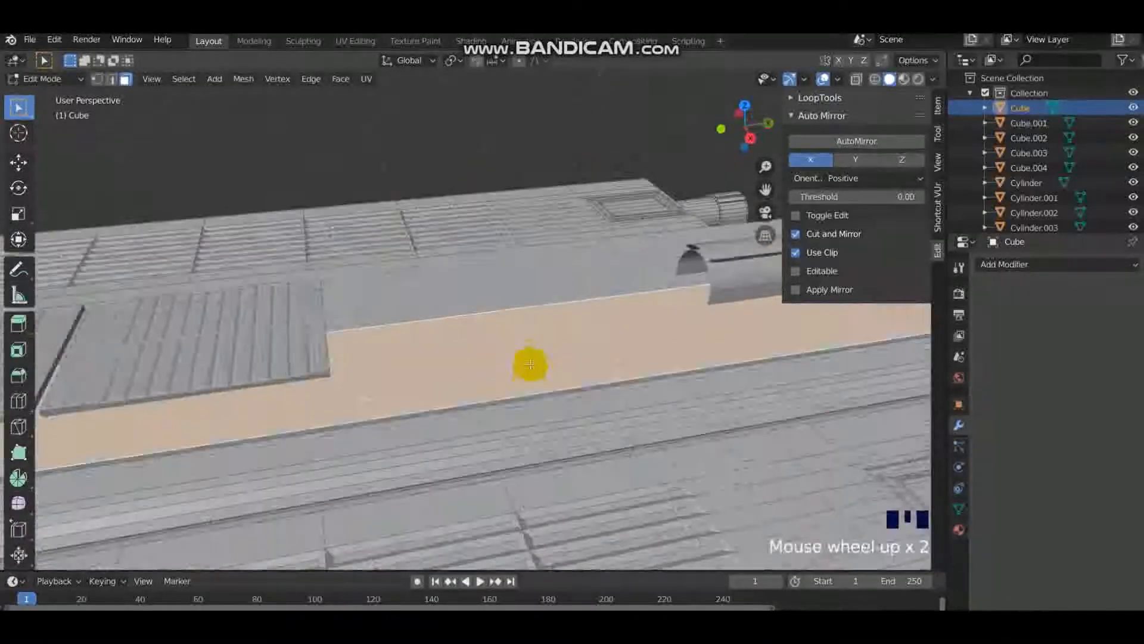
{"action": "key", "text": "Tab"}
{"action": "key", "text": "Tab"}
{"action": "key", "text": "Tab"}
{"action": "key", "text": "Tab"}
{"action": "key", "text": "Tab"}
{"action": "key", "text": "Tab"}
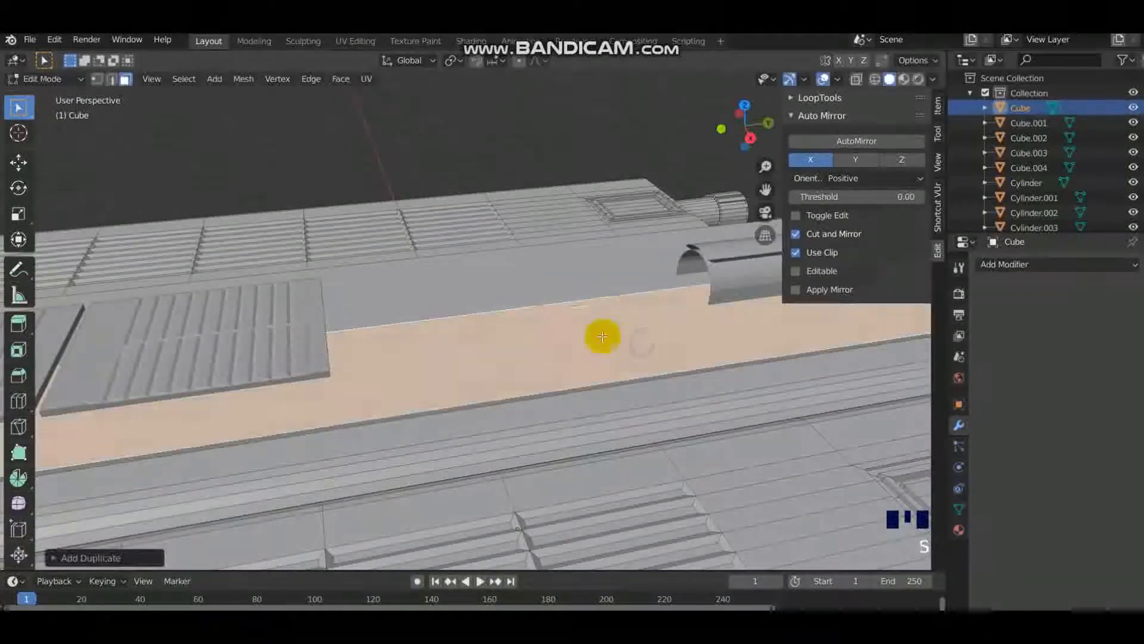
{"action": "key", "text": "Tab"}
Step: Add a cube object on the main body's top, scale it down and open its mesh for editing
{"action": "key", "text": "shift+a"}
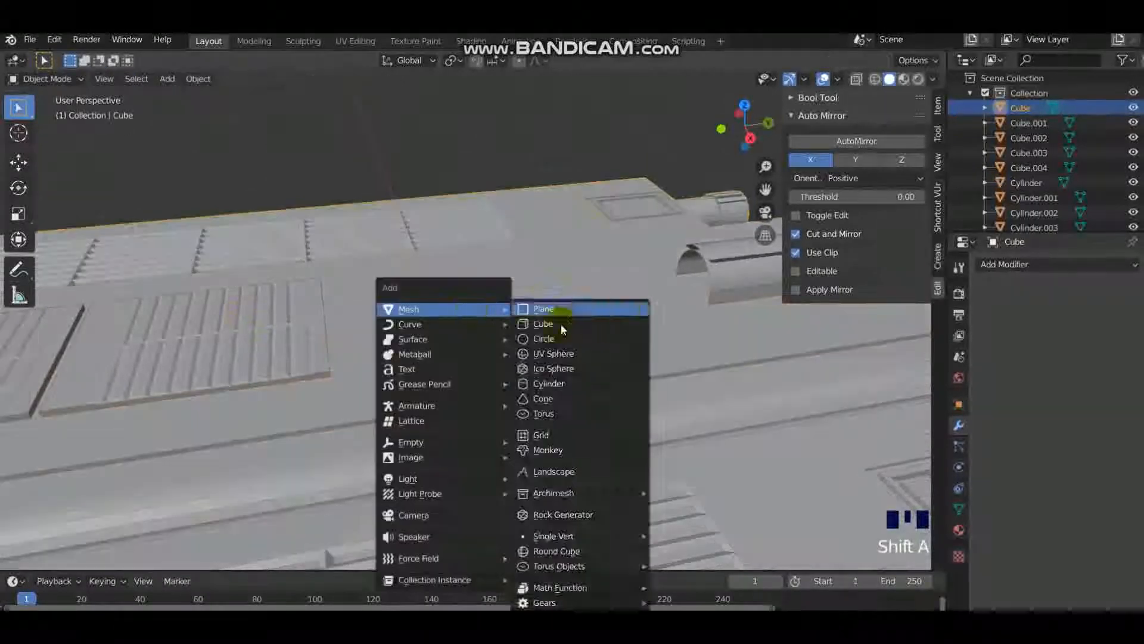
{"action": "left_click", "coordinate": [560, 323]}
{"action": "key", "text": "Tab"}
{"action": "key", "text": "s"}
{"action": "left_click", "coordinate": [557, 325]}
{"action": "left_click", "coordinate": [511, 306]}
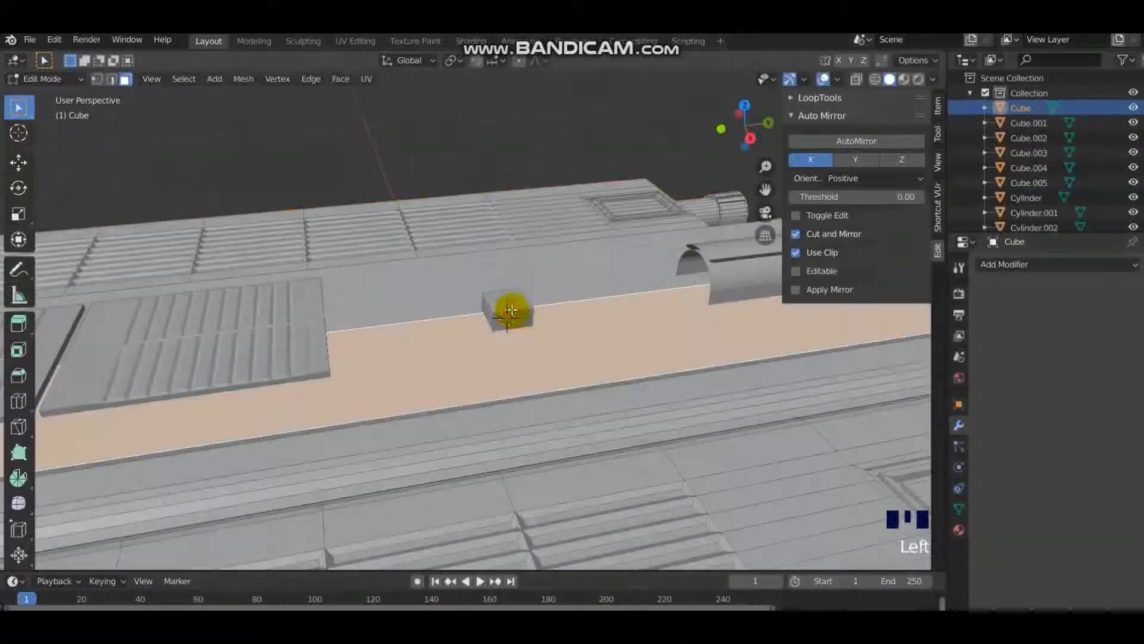
{"action": "left_click", "coordinate": [518, 306]}
{"action": "key", "text": "Tab"}
{"action": "middle_click_drag", "start_coordinate": [519, 306], "coordinate": [699, 290]}
{"action": "scroll", "coordinate": [699, 291], "scroll_direction": "up", "scroll_amount": 2}
{"action": "scroll", "coordinate": [549, 319], "scroll_direction": "down", "scroll_amount": 2}
{"action": "key", "text": "Tab"}
{"action": "key", "text": "Tab"}
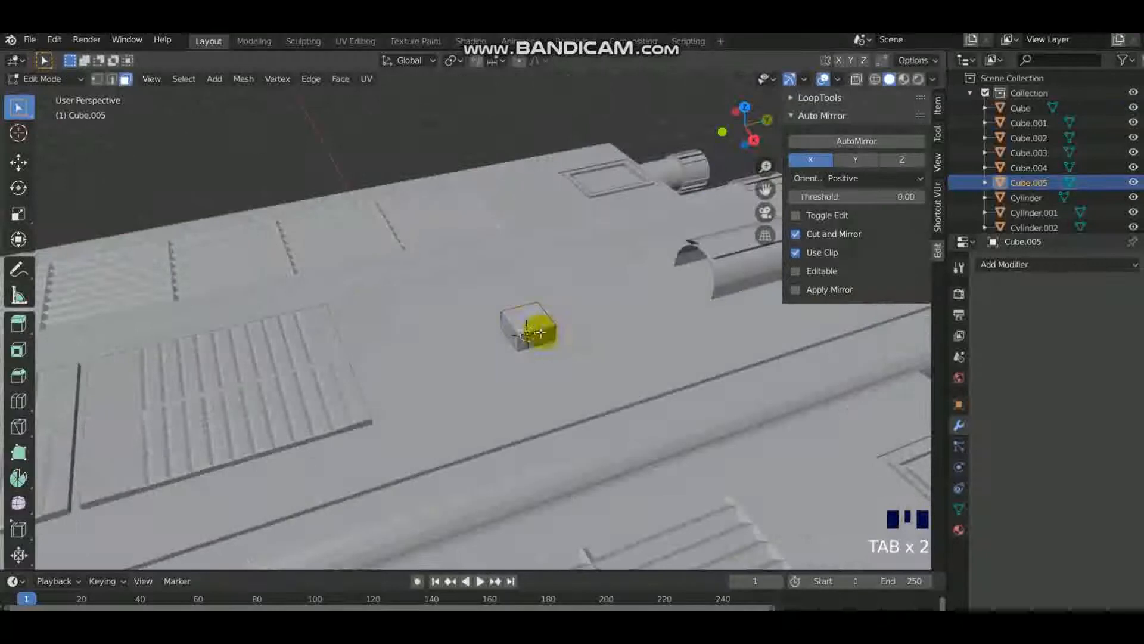
Step: Scale the small cube into a narrow elongated block, move it across the main body's top and flatten it along Z
{"action": "key", "text": "s"}
{"action": "left_click", "coordinate": [567, 317]}
{"action": "middle_click_drag", "start_coordinate": [567, 317], "coordinate": [476, 292]}
{"action": "scroll", "coordinate": [756, 312], "scroll_direction": "up", "scroll_amount": 1}
{"action": "key", "text": "s"}
{"action": "key", "text": "x"}
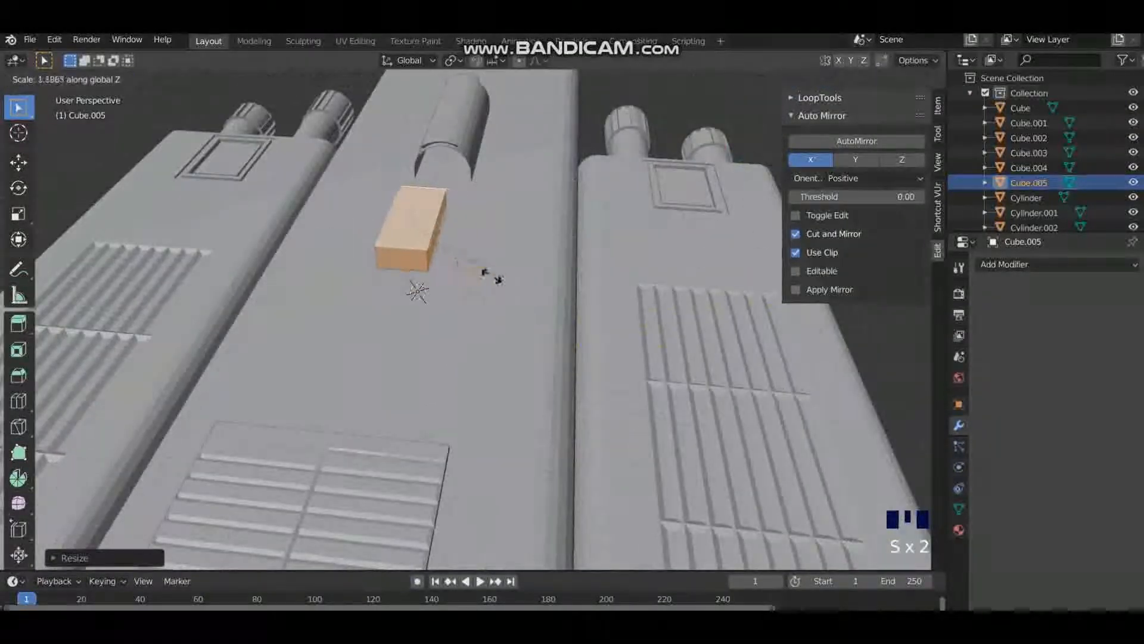
{"action": "key", "text": "g"}
{"action": "key", "text": "z"}
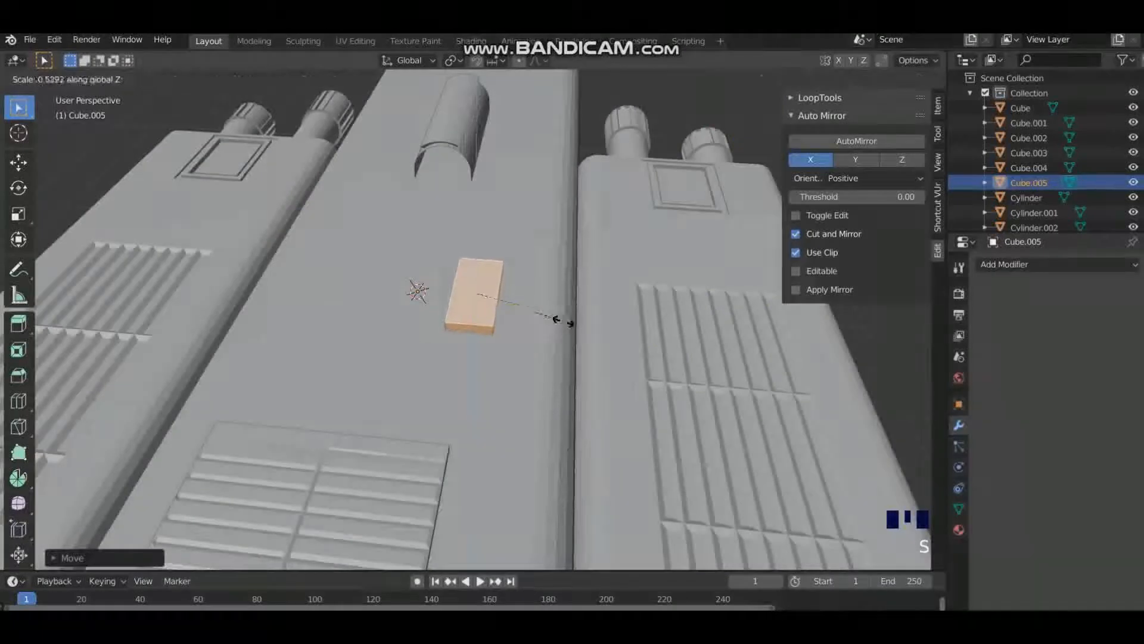
Step: Adjust the flat block's height along Z so it sits on the main body's top surface
{"action": "middle_click_drag", "start_coordinate": [556, 318], "coordinate": [475, 294]}
{"action": "scroll", "coordinate": [476, 293], "scroll_direction": "up", "scroll_amount": 4}
{"action": "left_click", "coordinate": [540, 343]}
{"action": "key", "text": "g"}
{"action": "key", "text": "z"}
{"action": "left_click", "coordinate": [530, 339]}
Step: Bevel two diagonally opposite vertical edges of the flat block into wide rounded corners
{"action": "left_click", "coordinate": [432, 284]}
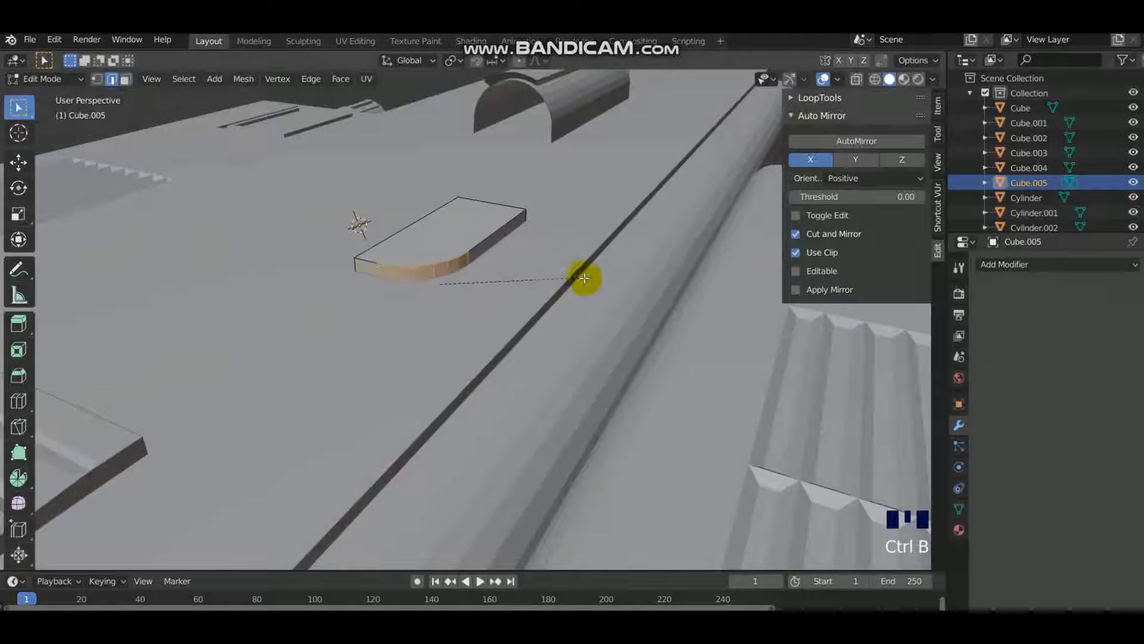
{"action": "middle_click_drag", "start_coordinate": [503, 205], "coordinate": [477, 291]}
{"action": "left_click", "coordinate": [492, 226]}
{"action": "key", "text": "ctrl+b"}
{"action": "left_click", "coordinate": [561, 232]}
Step: Place the 3D cursor by the rounded panel, scale the panel and move it along X on the main body
{"action": "key", "text": "Tab"}
{"action": "right_click", "coordinate": [475, 292], "text": "shift"}
{"action": "key", "text": "shift+s"}
{"action": "left_click", "coordinate": [475, 373]}
{"action": "key", "text": "s"}
{"action": "left_click", "coordinate": [554, 268]}
{"action": "key", "text": "g"}
{"action": "key", "text": "x"}
{"action": "left_click", "coordinate": [500, 276]}
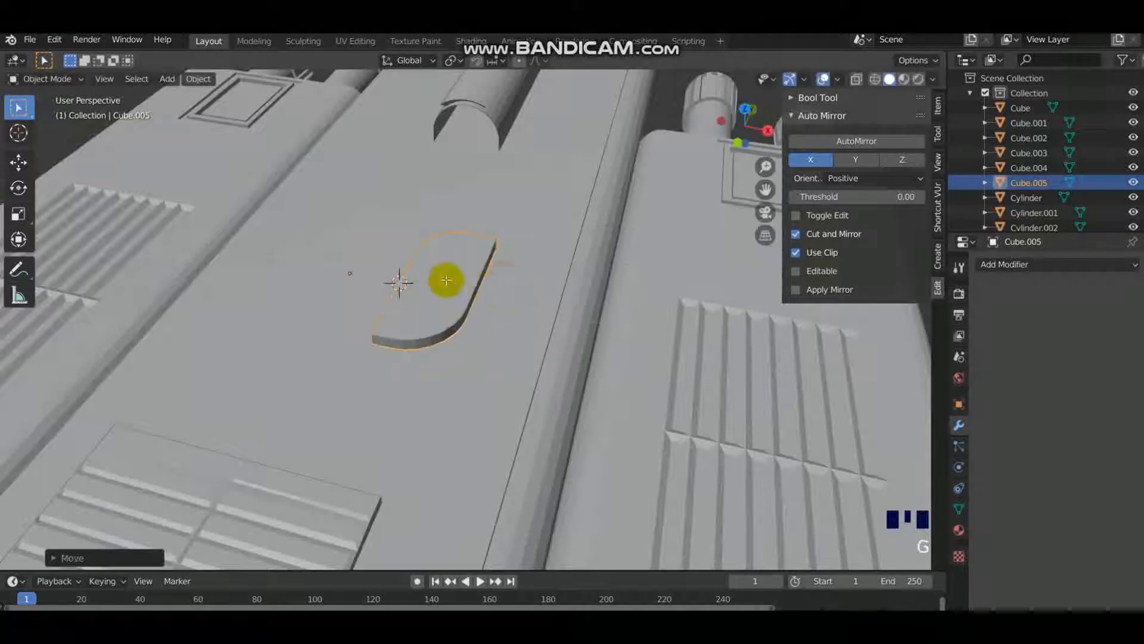
Step: Try to cut the rounded panel's shape out of the main body with a Boolean difference
{"action": "key", "text": "Tab"}
{"action": "key", "text": "3"}
{"action": "left_click", "coordinate": [445, 279]}
{"action": "key", "text": "Tab"}
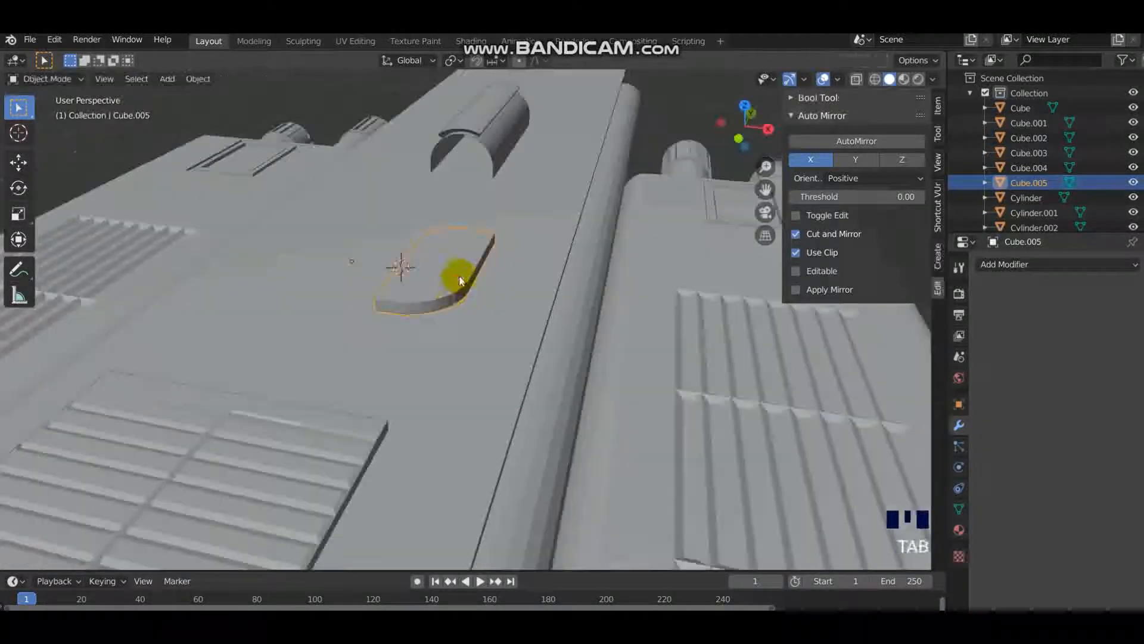
{"action": "left_click", "coordinate": [455, 337], "text": "shift"}
{"action": "key", "text": "ctrl+shift+KP_Subtract"}
{"action": "middle_click_drag", "start_coordinate": [460, 319], "coordinate": [437, 274]}
{"action": "key", "text": "Tab"}
{"action": "key", "text": "ctrl+z"}
{"action": "key", "text": "ctrl+z"}
{"action": "key", "text": "ctrl+z"}
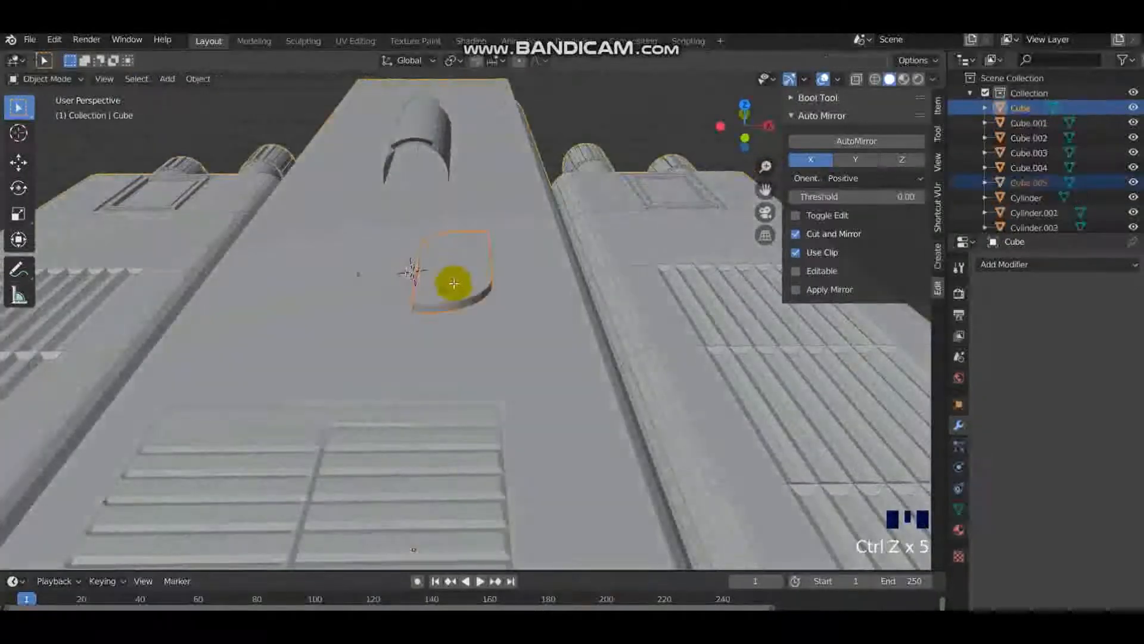
Step: Scale up the rounded panel's mesh and shift it sideways on the main body's top
{"action": "left_click", "coordinate": [475, 284]}
{"action": "key", "text": "s"}
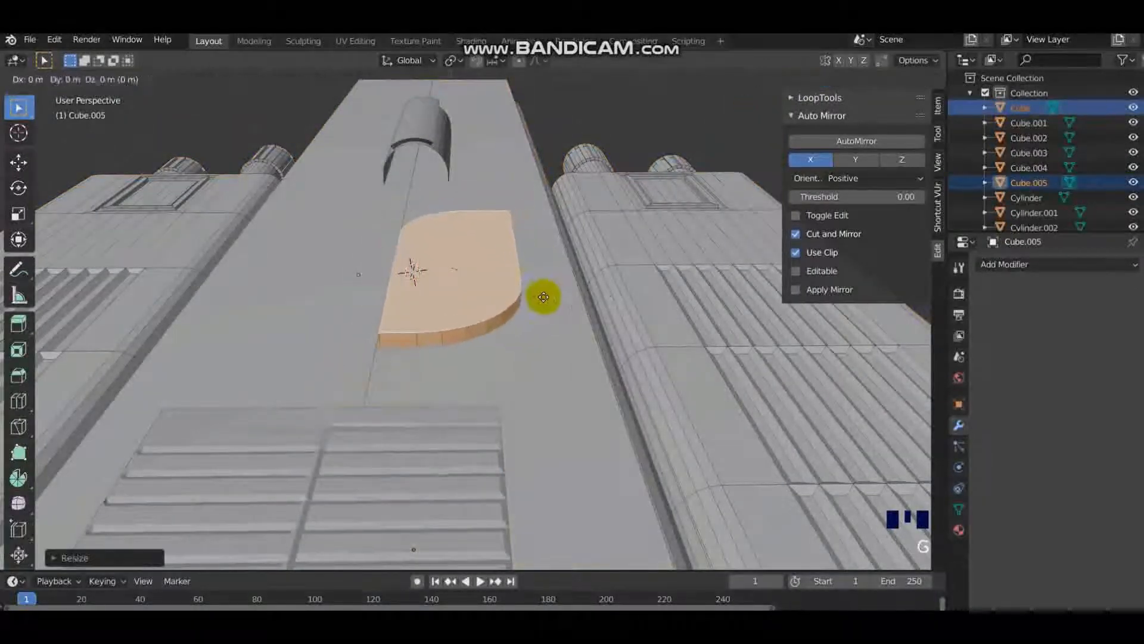
{"action": "key", "text": "Tab"}
Step: Try the Boolean difference again, subtracting the enlarged rounded panel from the main body
{"action": "left_click", "coordinate": [506, 353], "text": "shift"}
{"action": "key", "text": "ctrl+shift+KP_Subtract"}
{"action": "key", "text": "Tab"}
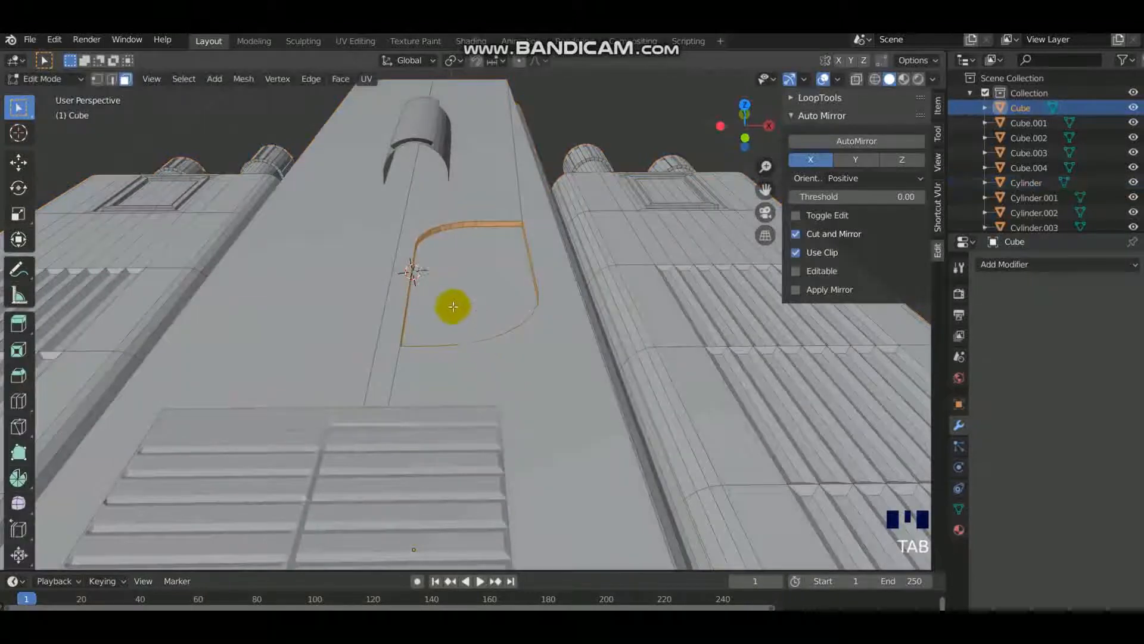
{"action": "key", "text": "ctrl+z"}
{"action": "key", "text": "ctrl+z"}
Step: Duplicate the rounded panel and move the copy about 1.4 m along negative X on the main body's top
{"action": "scroll", "coordinate": [452, 306], "scroll_direction": "down", "scroll_amount": 2}
{"action": "key", "text": "Tab"}
{"action": "key", "text": "shift+d"}
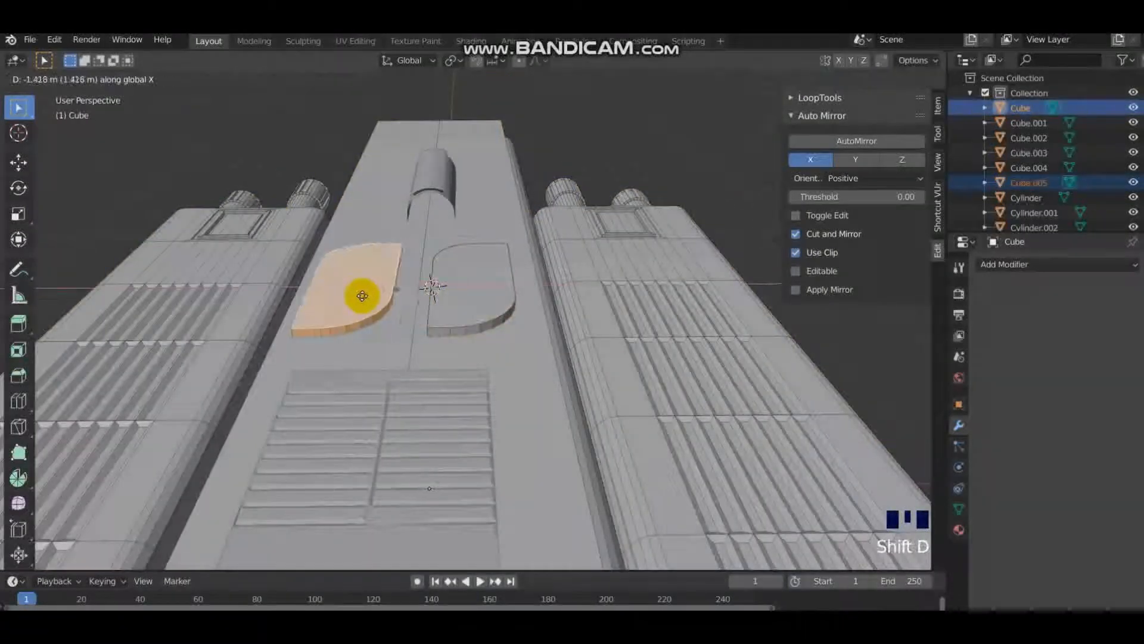
{"action": "left_click", "coordinate": [362, 295]}
Step: Cut both rounded panels out of the main body with a Boolean difference and open the body's mesh for editing
{"action": "key", "text": "Tab"}
{"action": "left_click", "coordinate": [406, 295]}
{"action": "left_click", "coordinate": [549, 270], "text": "shift"}
{"action": "key", "text": "ctrl+shift+KP_Subtract"}
{"action": "key", "text": "Tab"}
Step: Select the diagonal edge crossing the floor of the +X rounded recess and remove it
{"action": "middle_click_drag", "start_coordinate": [549, 272], "coordinate": [454, 284]}
{"action": "scroll", "coordinate": [391, 288], "scroll_direction": "up", "scroll_amount": 4}
{"action": "left_click", "coordinate": [391, 288]}
{"action": "key", "text": "2"}
{"action": "left_click", "coordinate": [360, 215], "text": "alt+shift"}
{"action": "left_click", "coordinate": [360, 215], "text": "alt+shift"}
{"action": "left_click", "coordinate": [361, 214], "text": "alt+shift"}
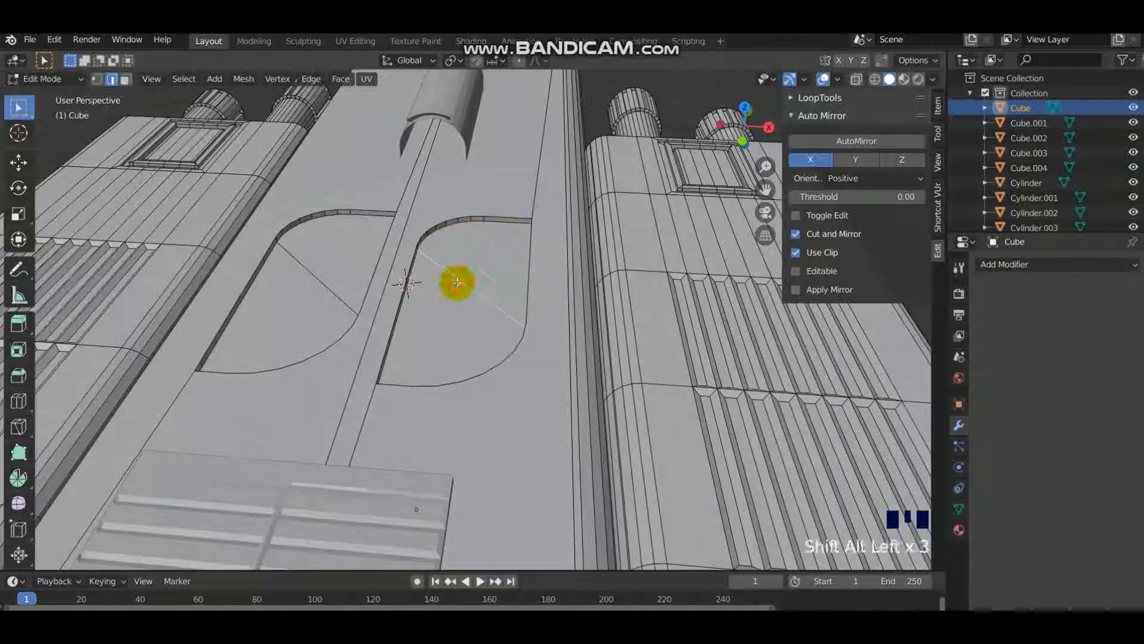
{"action": "mouse_move", "coordinate": [452, 296]}
{"action": "middle_mouse_down"}
{"action": "mouse_move", "coordinate": [419, 308]}
{"action": "mouse_move", "coordinate": [417, 280]}
{"action": "mouse_move", "coordinate": [439, 292]}
{"action": "middle_mouse_up"}
{"action": "key", "text": "Tab"}
{"action": "key", "text": "Tab"}
{"action": "left_click", "coordinate": [462, 262]}
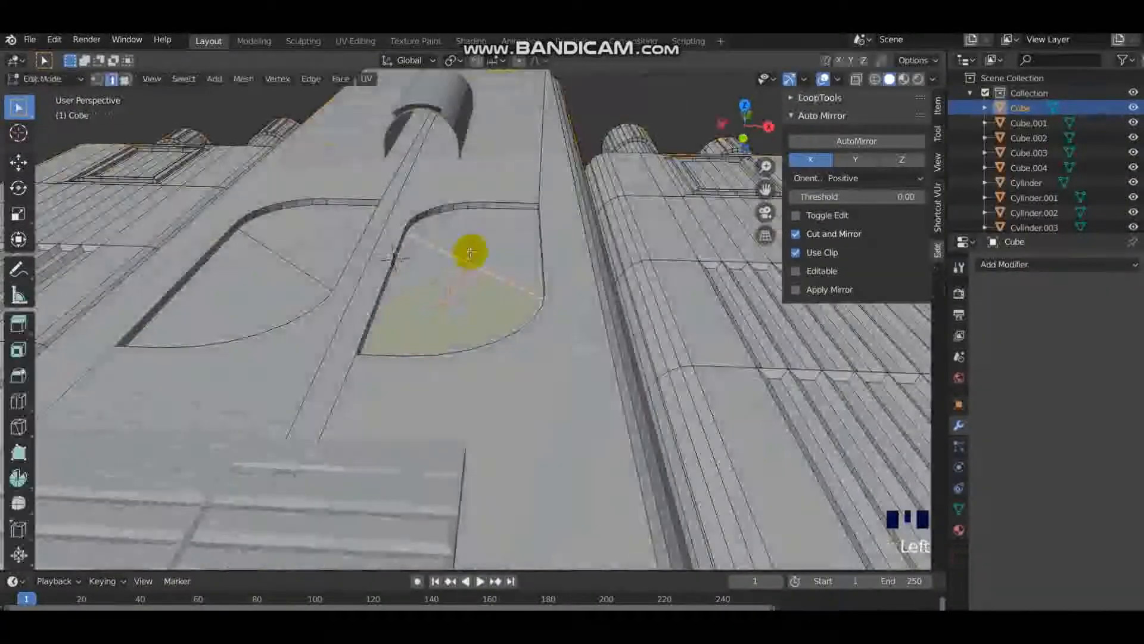
{"action": "key", "text": "x"}
{"action": "left_click", "coordinate": [464, 271]}
Step: Clear the remaining diagonal divisions so each rounded recess has a single floor face
{"action": "key", "text": "3"}
{"action": "left_click", "coordinate": [479, 226]}
{"action": "left_click", "coordinate": [464, 264]}
{"action": "key", "text": "x"}
{"action": "left_click", "coordinate": [464, 263]}
{"action": "key", "text": "3"}
{"action": "left_click", "coordinate": [465, 264]}
{"action": "left_click", "coordinate": [259, 245]}
{"action": "key", "text": "x"}
{"action": "left_click", "coordinate": [259, 245]}
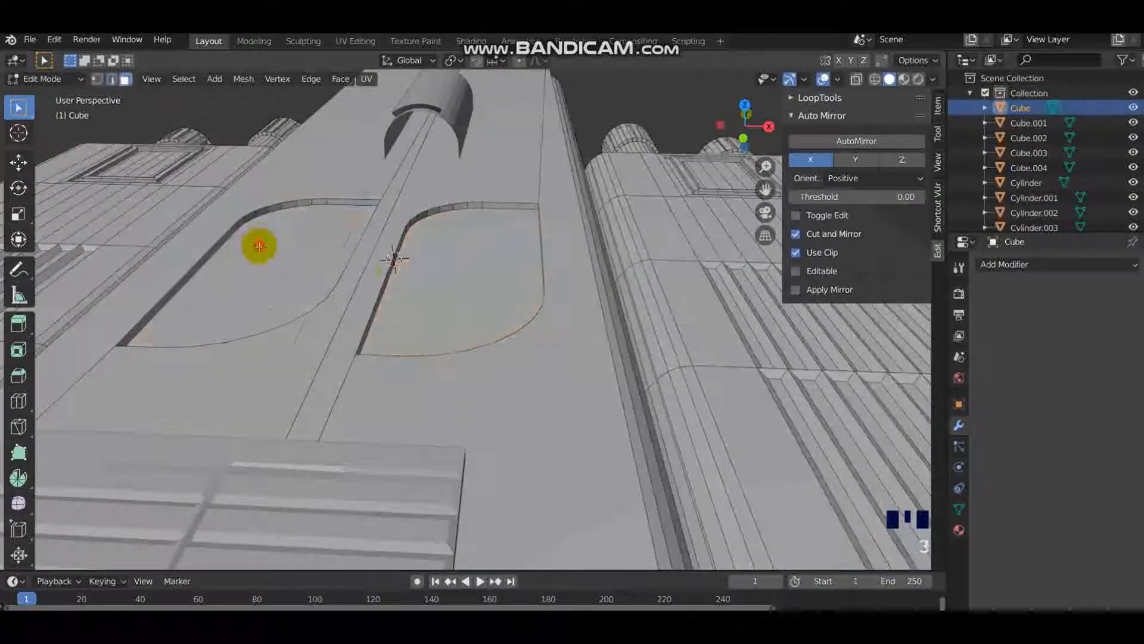
Step: Try insetting the recess floor faces and scaling the inset along X, and undo these changes
{"action": "left_click", "coordinate": [259, 246]}
{"action": "left_click", "coordinate": [426, 268], "text": "shift"}
{"action": "key", "text": "i"}
{"action": "right_click", "coordinate": [548, 220]}
{"action": "left_click", "coordinate": [467, 240]}
{"action": "key", "text": "i"}
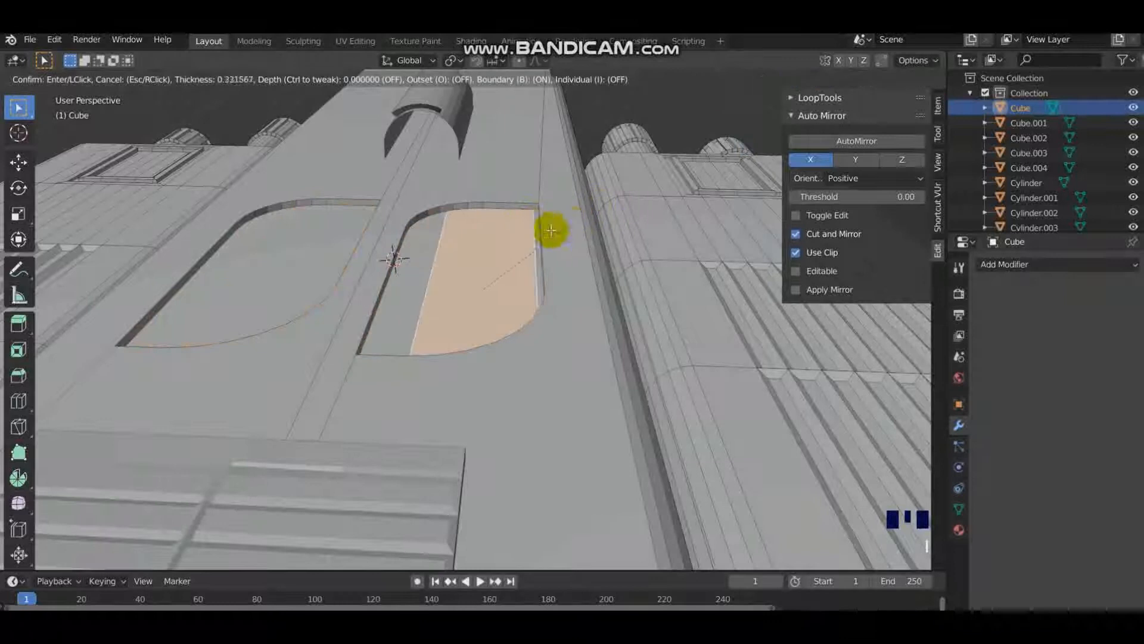
{"action": "left_click", "coordinate": [551, 230]}
{"action": "key", "text": "s"}
{"action": "key", "text": "x"}
{"action": "right_click", "coordinate": [473, 273]}
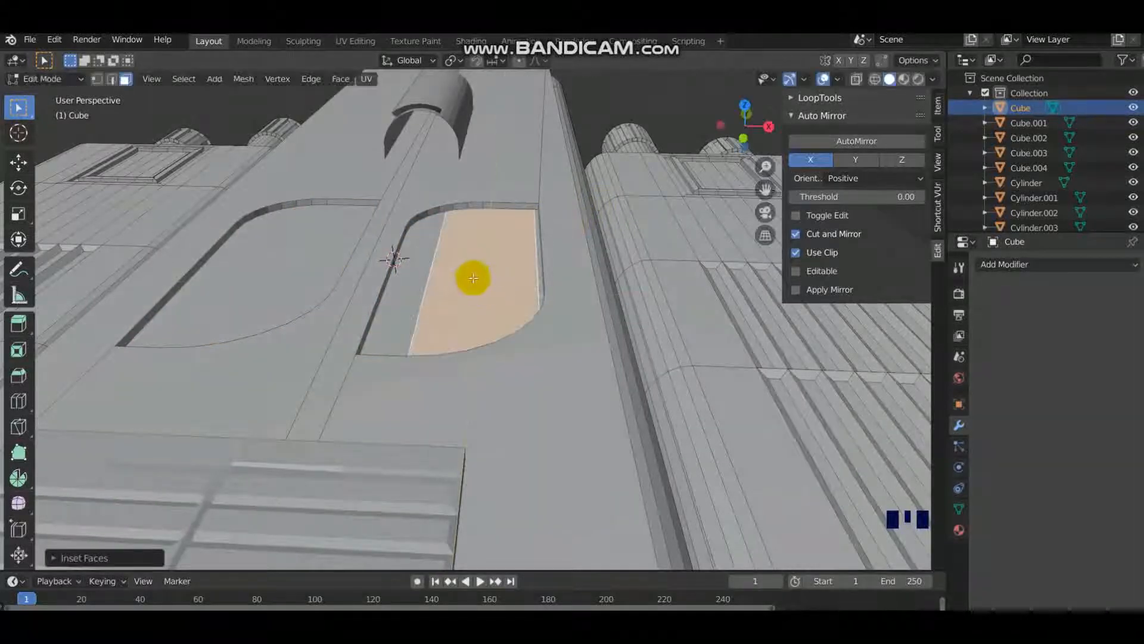
{"action": "key", "text": "ctrl+z"}
{"action": "key", "text": "ctrl+z"}
{"action": "key", "text": "ctrl+z"}
Step: Duplicate the +X recess's floor face in place and scale the copy along X, along Y and uniformly
{"action": "key", "text": "shift+d"}
{"action": "right_click", "coordinate": [631, 259]}
{"action": "key", "text": "s"}
{"action": "key", "text": "x"}
{"action": "left_click", "coordinate": [540, 287]}
{"action": "key", "text": "s"}
{"action": "key", "text": "y"}
{"action": "left_click", "coordinate": [477, 287]}
{"action": "key", "text": "s"}
{"action": "left_click", "coordinate": [613, 264]}
Step: Position the duplicated face inside the +X recess along X and Z, rescaling it to fit
{"action": "key", "text": "g"}
{"action": "key", "text": "x"}
{"action": "left_click", "coordinate": [577, 259]}
{"action": "key", "text": "s"}
{"action": "left_click", "coordinate": [603, 257]}
{"action": "mouse_move", "coordinate": [603, 268]}
{"action": "middle_mouse_down"}
{"action": "mouse_move", "coordinate": [475, 253]}
{"action": "mouse_move", "coordinate": [620, 259]}
{"action": "middle_mouse_up"}
{"action": "key", "text": "g"}
{"action": "key", "text": "z"}
{"action": "right_click", "coordinate": [475, 236]}
{"action": "key", "text": "g"}
{"action": "key", "text": "z"}
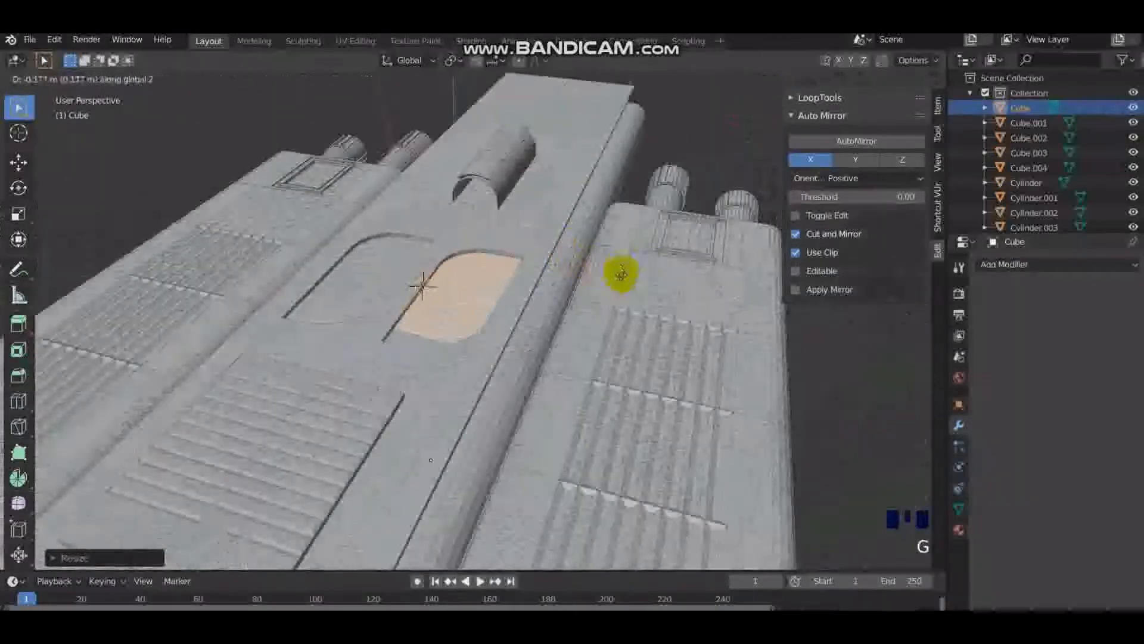
{"action": "left_click", "coordinate": [641, 318]}
Step: Try extruding the duplicated face along Z and scaling its linked geometry within the recess
{"action": "middle_click_drag", "start_coordinate": [641, 318], "coordinate": [572, 221]}
{"action": "scroll", "coordinate": [524, 289], "scroll_direction": "up", "scroll_amount": 2}
{"action": "key", "text": "i"}
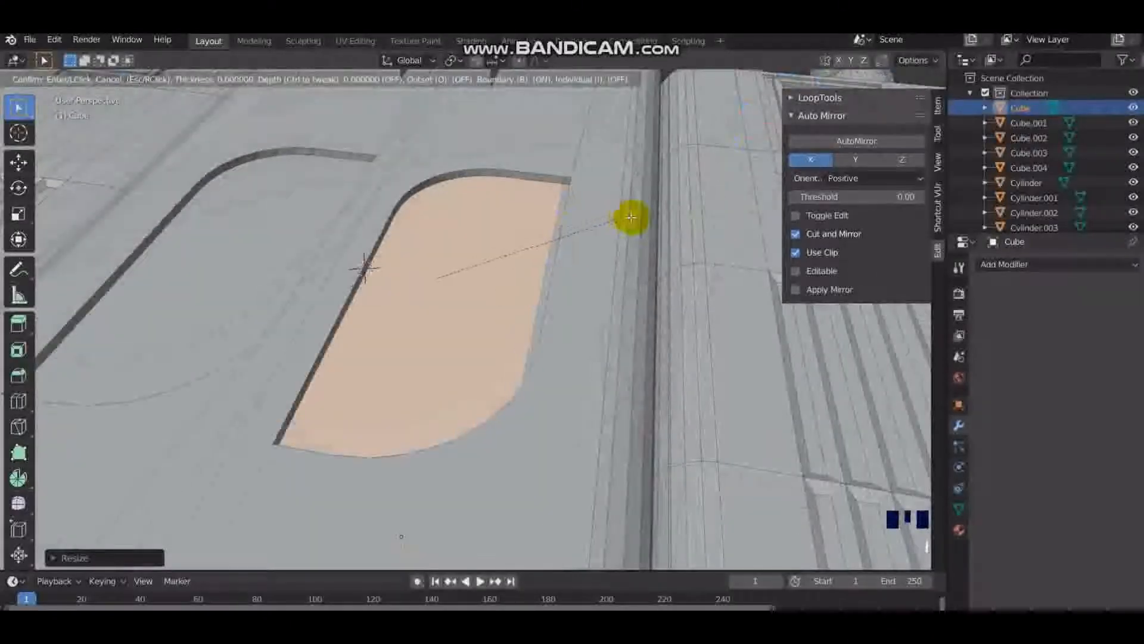
{"action": "right_click", "coordinate": [596, 234]}
{"action": "key", "text": "e"}
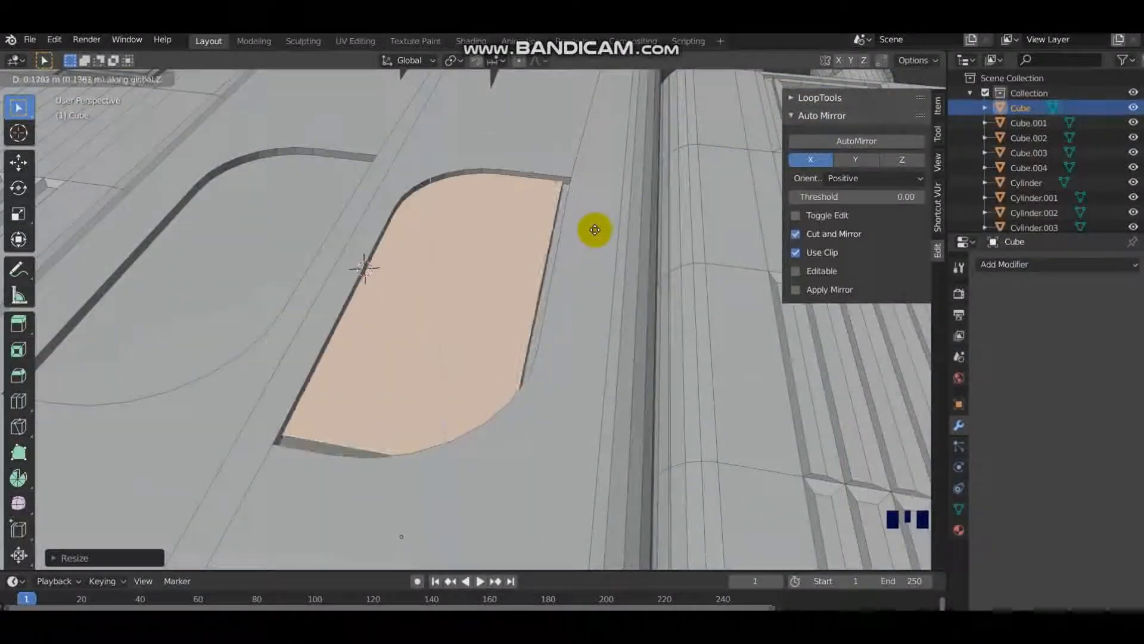
{"action": "middle_click_drag", "start_coordinate": [435, 247], "coordinate": [311, 263]}
{"action": "left_click", "coordinate": [312, 263]}
{"action": "key", "text": "l"}
{"action": "key", "text": "s"}
{"action": "left_click", "coordinate": [457, 258]}
{"action": "mouse_move", "coordinate": [457, 258]}
{"action": "middle_mouse_down"}
{"action": "mouse_move", "coordinate": [436, 205]}
{"action": "mouse_move", "coordinate": [459, 225]}
{"action": "mouse_move", "coordinate": [370, 253]}
{"action": "mouse_move", "coordinate": [473, 248]}
{"action": "middle_mouse_up"}
Step: Inset the floor face of the +X recess, fitting the inner face by moving it along X and rescaling it
{"action": "left_click", "coordinate": [459, 225]}
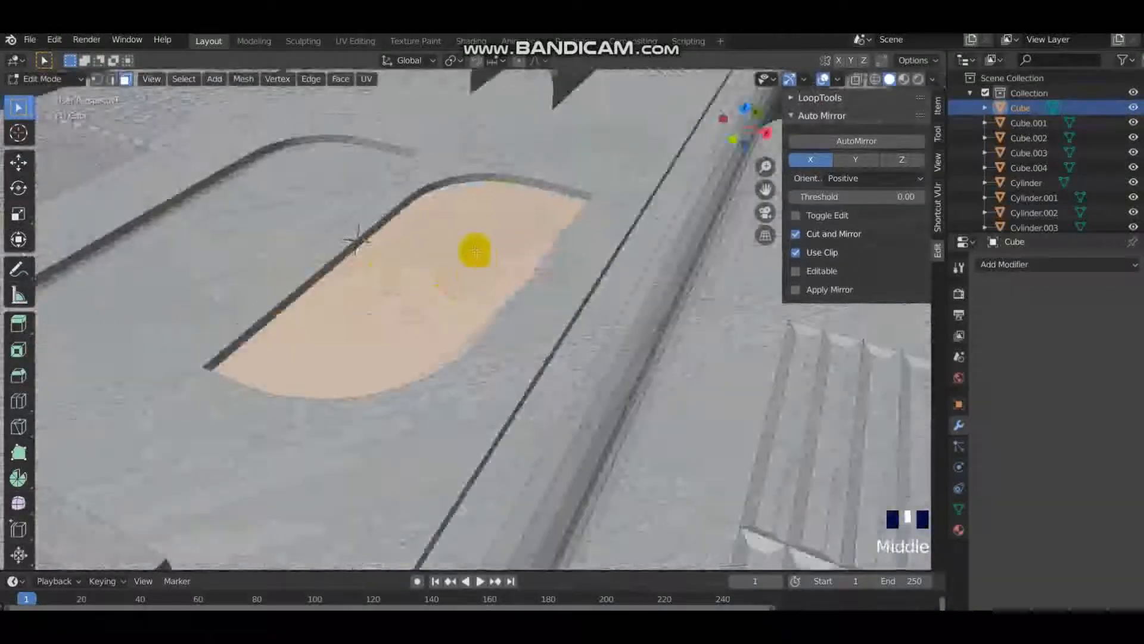
{"action": "key", "text": "i"}
{"action": "left_click", "coordinate": [626, 241]}
{"action": "key", "text": "g"}
{"action": "key", "text": "x"}
{"action": "left_click", "coordinate": [681, 256]}
{"action": "key", "text": "s"}
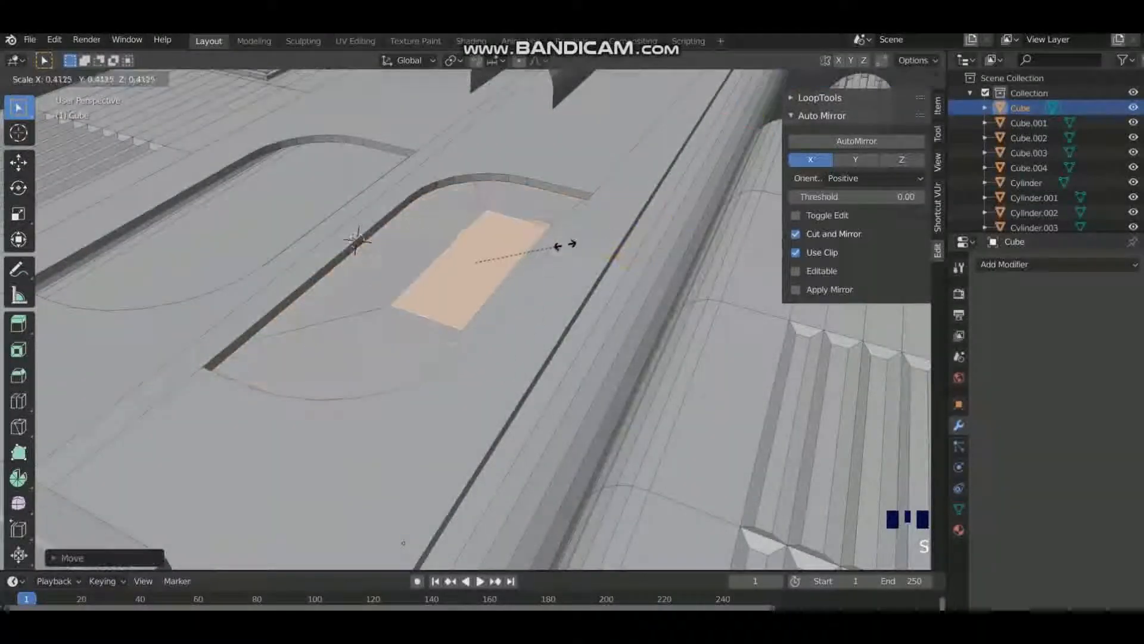
{"action": "left_click", "coordinate": [586, 257]}
Step: Adjust the inner face along Y and X, and extrude it upward into a block with a tapered top
{"action": "key", "text": "g"}
{"action": "key", "text": "y"}
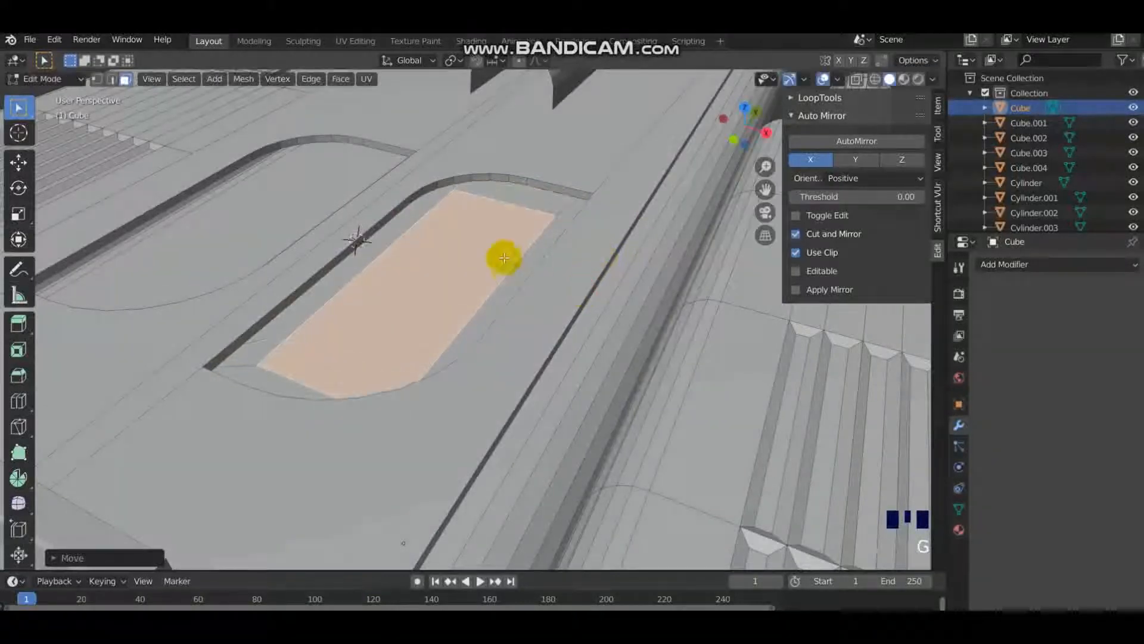
{"action": "middle_click_drag", "start_coordinate": [503, 258], "coordinate": [582, 256]}
{"action": "key", "text": "s"}
{"action": "key", "text": "x"}
{"action": "left_click", "coordinate": [606, 247]}
{"action": "key", "text": "s"}
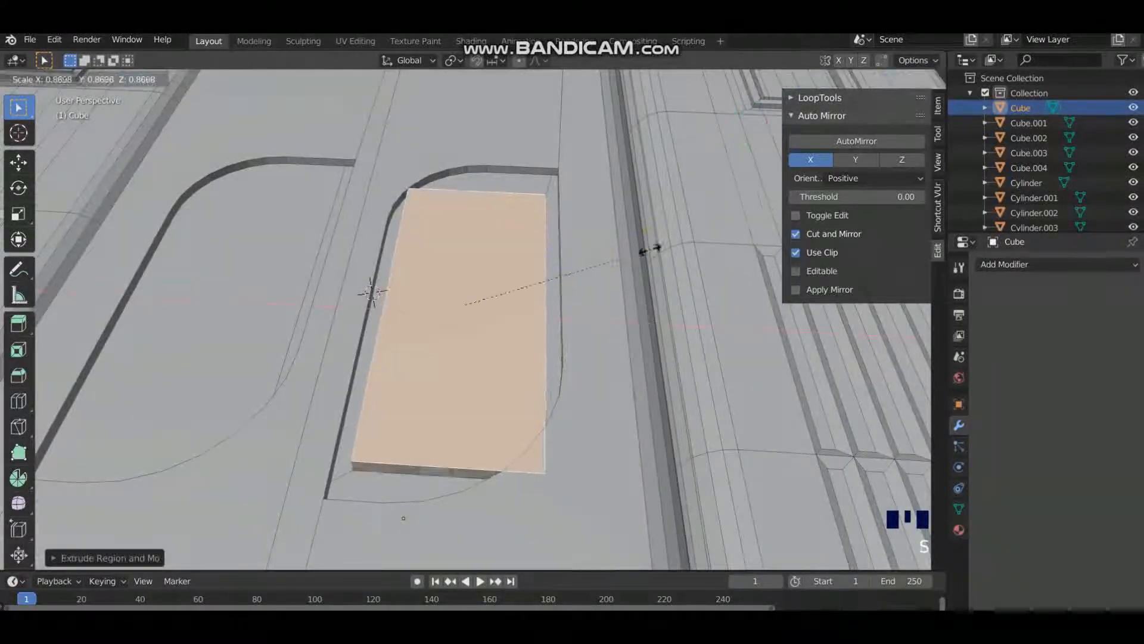
Step: Inset the block's top face, extrude the inner face and scale it to form a bevelled step
{"action": "key", "text": "i"}
{"action": "left_click", "coordinate": [618, 250]}
{"action": "key", "text": "e"}
{"action": "left_click", "coordinate": [619, 255]}
{"action": "key", "text": "s"}
{"action": "left_click", "coordinate": [604, 255]}
Step: Build further nested steps inside the block with repeated insets and a scaled inner face
{"action": "key", "text": "i"}
{"action": "left_click", "coordinate": [595, 256]}
{"action": "left_click", "coordinate": [593, 255]}
{"action": "key", "text": "i"}
{"action": "left_click", "coordinate": [589, 251]}
{"action": "left_click", "coordinate": [582, 249]}
{"action": "key", "text": "s"}
{"action": "left_click", "coordinate": [569, 244]}
Step: Inset the innermost face of the stepped detail once more, extrude it and scale it
{"action": "key", "text": "i"}
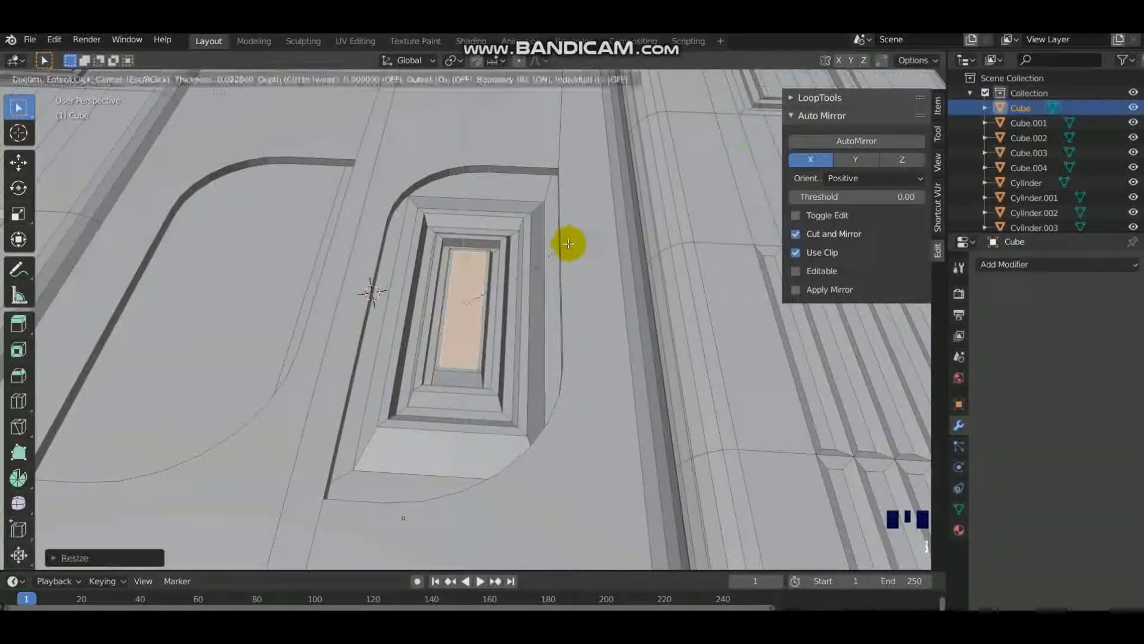
{"action": "left_click", "coordinate": [567, 246]}
{"action": "key", "text": "e"}
{"action": "left_click", "coordinate": [567, 250]}
{"action": "key", "text": "s"}
Step: Select the linked geometry of the stepped detail and duplicate it for the other rounded recess
{"action": "key", "text": "2"}
{"action": "left_click", "coordinate": [548, 353]}
{"action": "key", "text": "Tab"}
{"action": "key", "text": "Tab"}
{"action": "middle_click_drag", "start_coordinate": [470, 330], "coordinate": [454, 324]}
{"action": "key", "text": "l"}
{"action": "key", "text": "shift+d"}
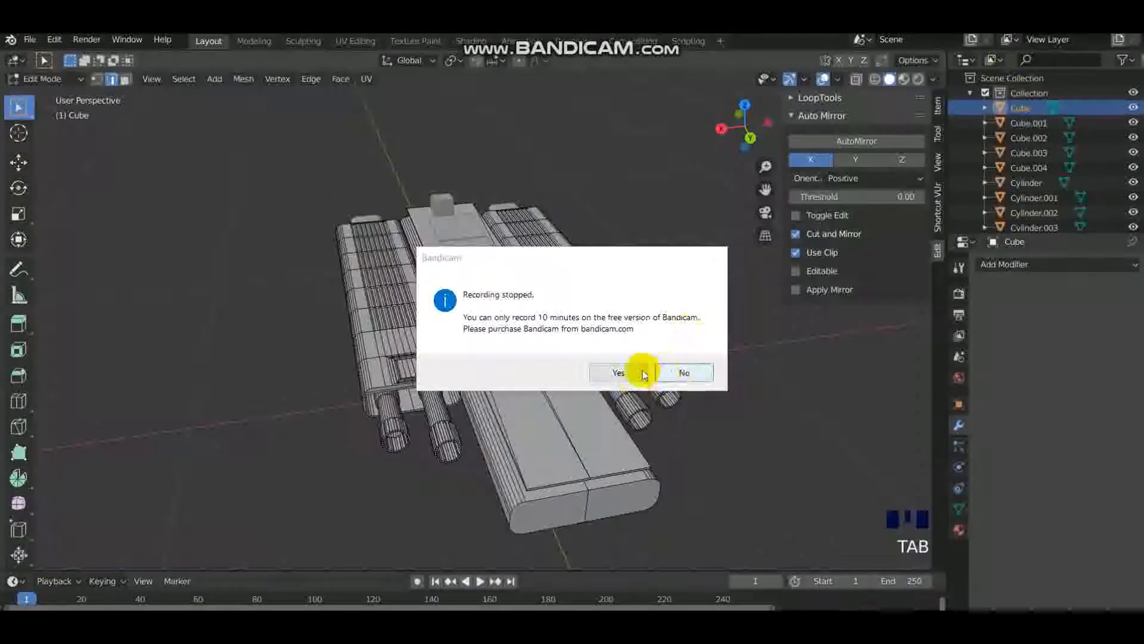
{"action": "left_click", "coordinate": [633, 370]}
{"action": "left_click", "coordinate": [656, 442]}
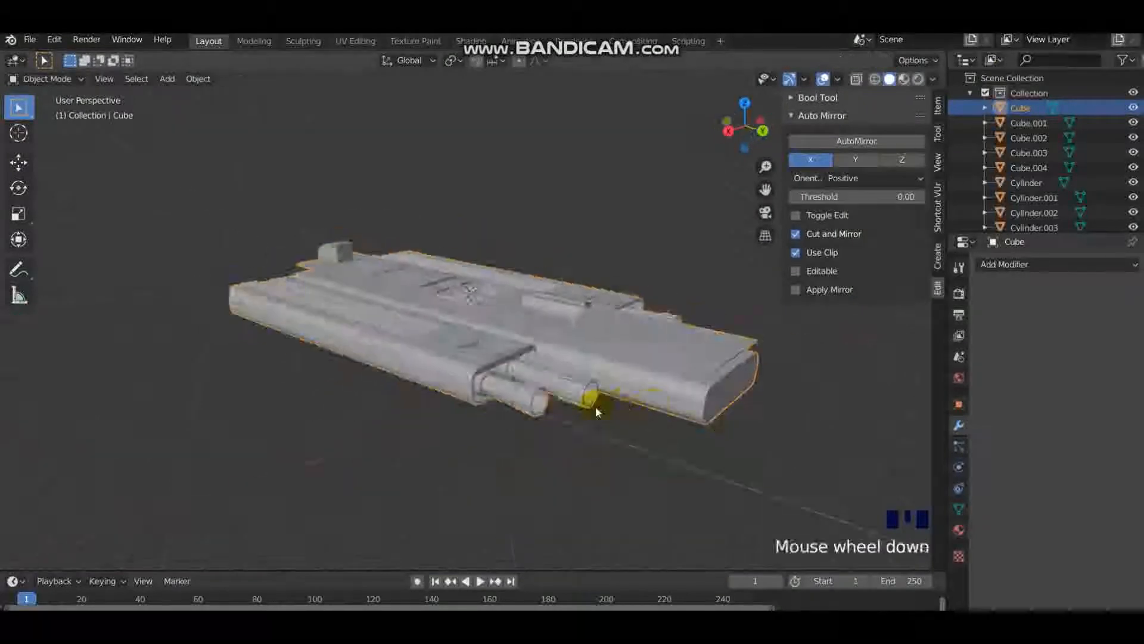
Step: Select the centre seam edge on the main body's long top surface and try sliding and rotating it
{"action": "key", "text": "Tab"}
{"action": "middle_click_drag", "start_coordinate": [593, 401], "coordinate": [498, 442]}
{"action": "scroll", "coordinate": [498, 442], "scroll_direction": "up", "scroll_amount": 3}
{"action": "key", "text": "3"}
{"action": "left_click", "coordinate": [498, 441]}
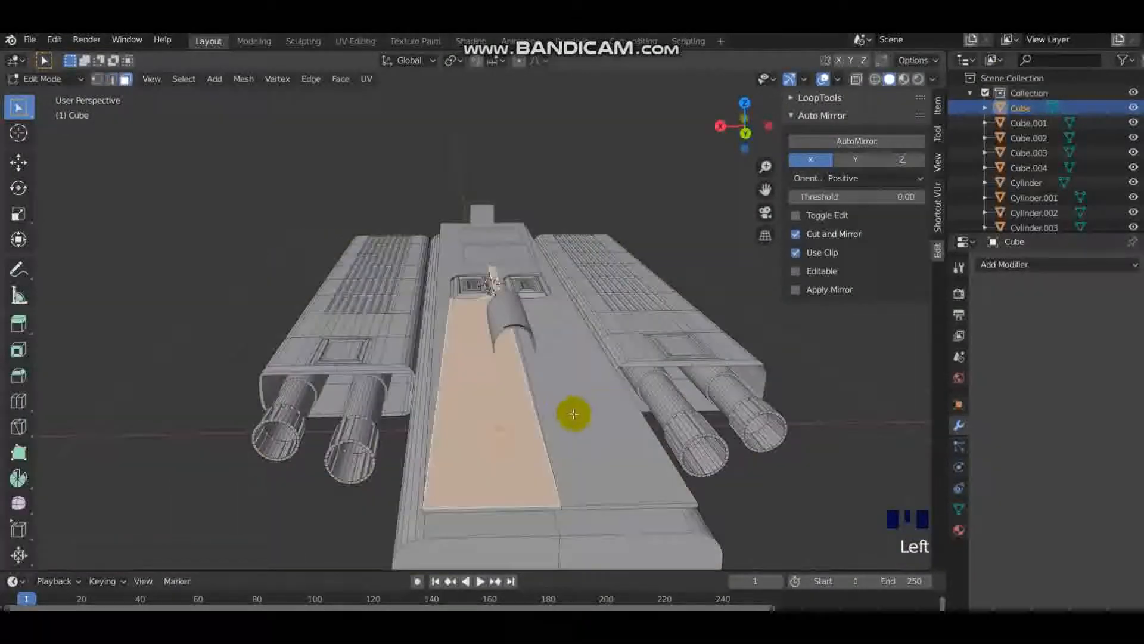
{"action": "key", "text": "2"}
{"action": "left_click", "coordinate": [527, 384]}
{"action": "key", "text": "g"}
{"action": "key", "text": "g"}
{"action": "right_click", "coordinate": [577, 411]}
{"action": "key", "text": "r"}
{"action": "right_click", "coordinate": [588, 444]}
Step: Try different delete options on the main body's centre seam edge, undoing each attempt
{"action": "key", "text": "x"}
{"action": "left_click", "coordinate": [563, 454]}
{"action": "key", "text": "ctrl+z"}
{"action": "key", "text": "x"}
{"action": "left_click", "coordinate": [555, 462]}
{"action": "key", "text": "ctrl+z"}
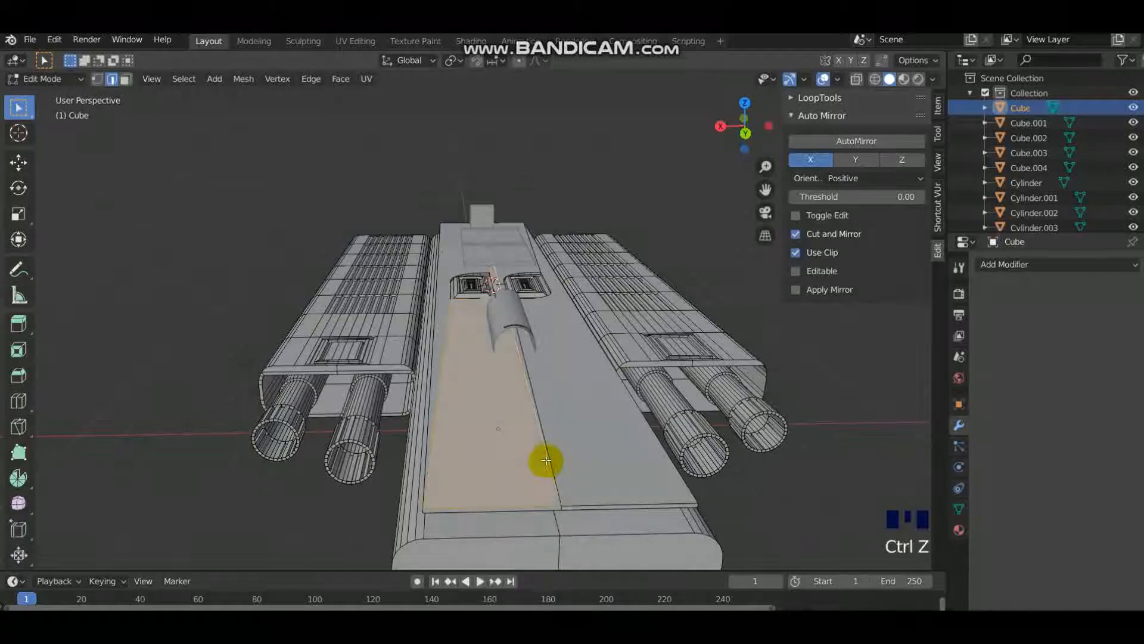
{"action": "key", "text": "x"}
{"action": "left_click", "coordinate": [544, 432]}
{"action": "key", "text": "ctrl+z"}
{"action": "key", "text": "x"}
{"action": "left_click", "coordinate": [528, 530]}
Step: Try deleting and dissolving the centre seam edges on the main body's long top surface
{"action": "left_click", "coordinate": [527, 455]}
{"action": "key", "text": "3"}
{"action": "left_click", "coordinate": [533, 457]}
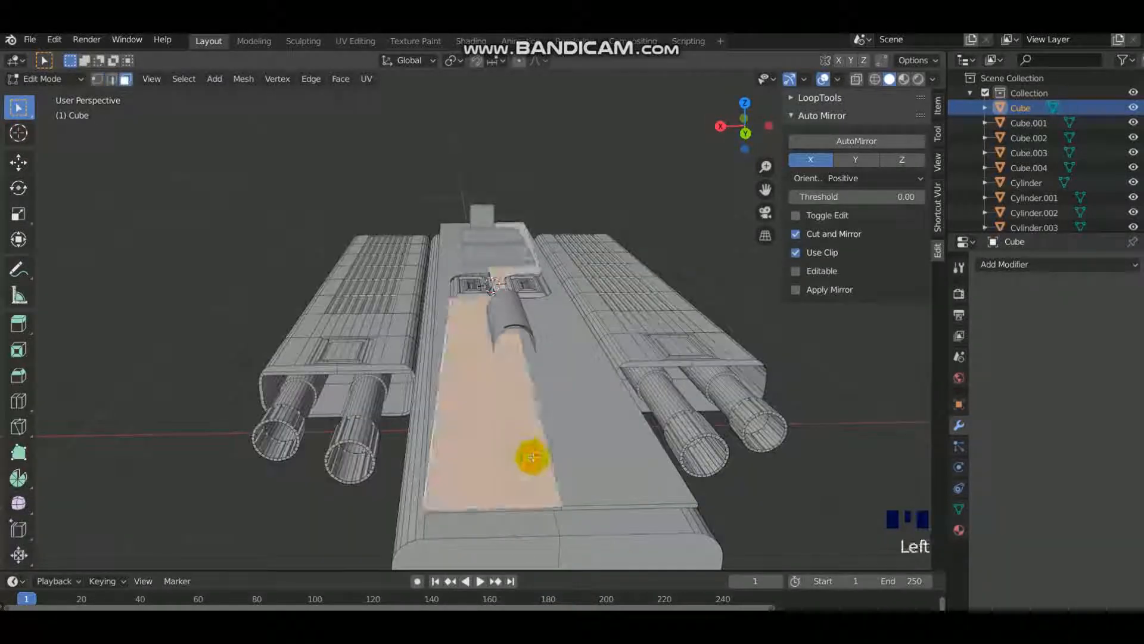
{"action": "middle_click_drag", "start_coordinate": [532, 458], "coordinate": [473, 294]}
{"action": "left_click", "coordinate": [470, 462]}
{"action": "left_click", "coordinate": [501, 463], "text": "shift"}
{"action": "left_click", "coordinate": [473, 294], "text": "shift"}
{"action": "left_click", "coordinate": [434, 320]}
{"action": "key", "text": "x"}
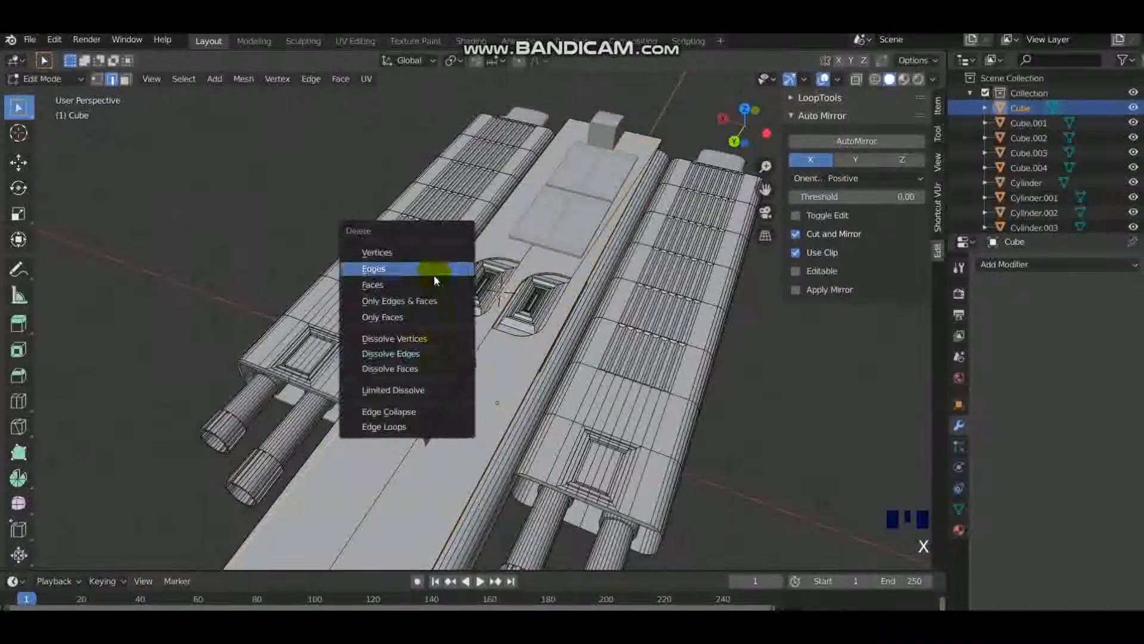
{"action": "left_click", "coordinate": [407, 355]}
{"action": "key", "text": "x"}
{"action": "left_click", "coordinate": [429, 328]}
Step: Knife-cut a trapezoidal outline into one half of the main body's top surface near its open end
{"action": "middle_click_drag", "start_coordinate": [429, 361], "coordinate": [535, 327]}
{"action": "key", "text": "3"}
{"action": "left_click", "coordinate": [510, 348]}
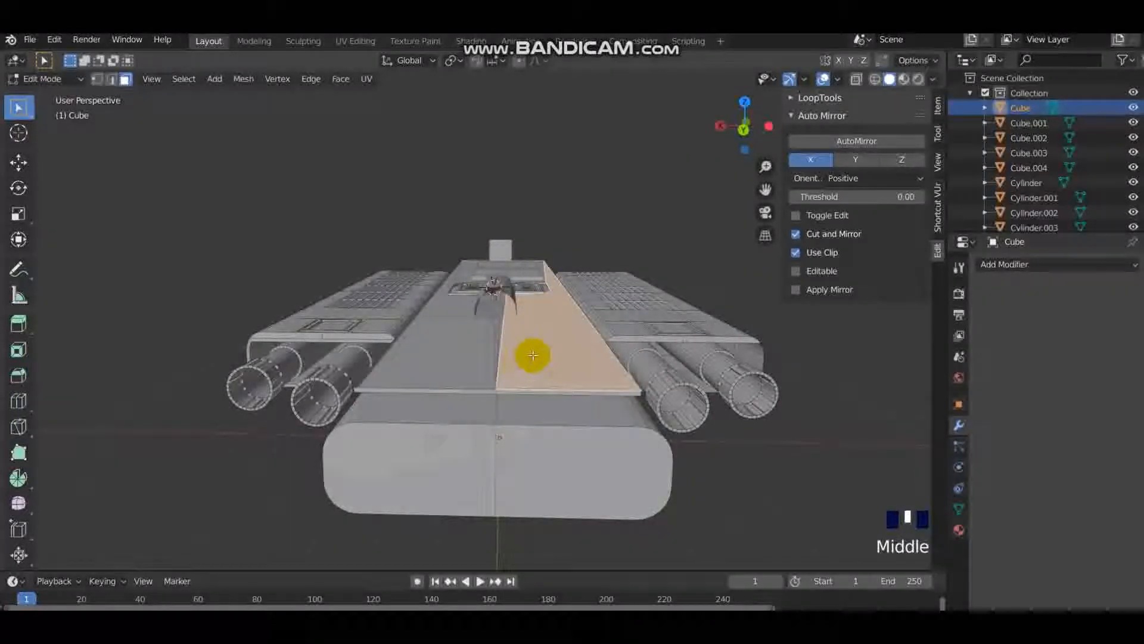
{"action": "middle_click_drag", "start_coordinate": [555, 367], "coordinate": [542, 370]}
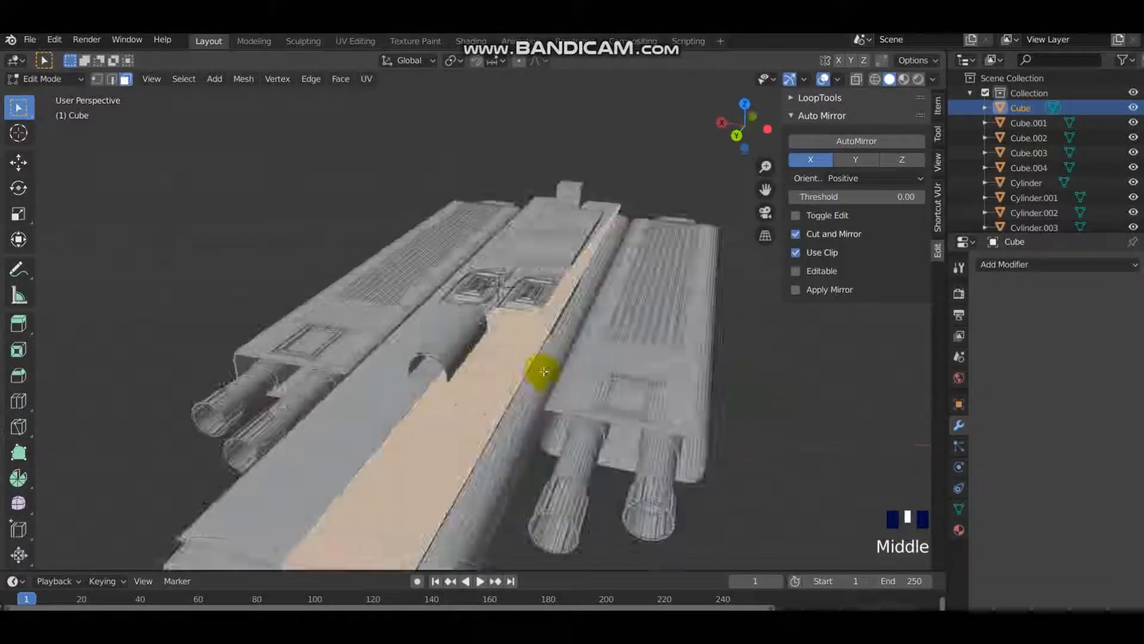
{"action": "scroll", "coordinate": [634, 341], "scroll_direction": "down", "scroll_amount": 3}
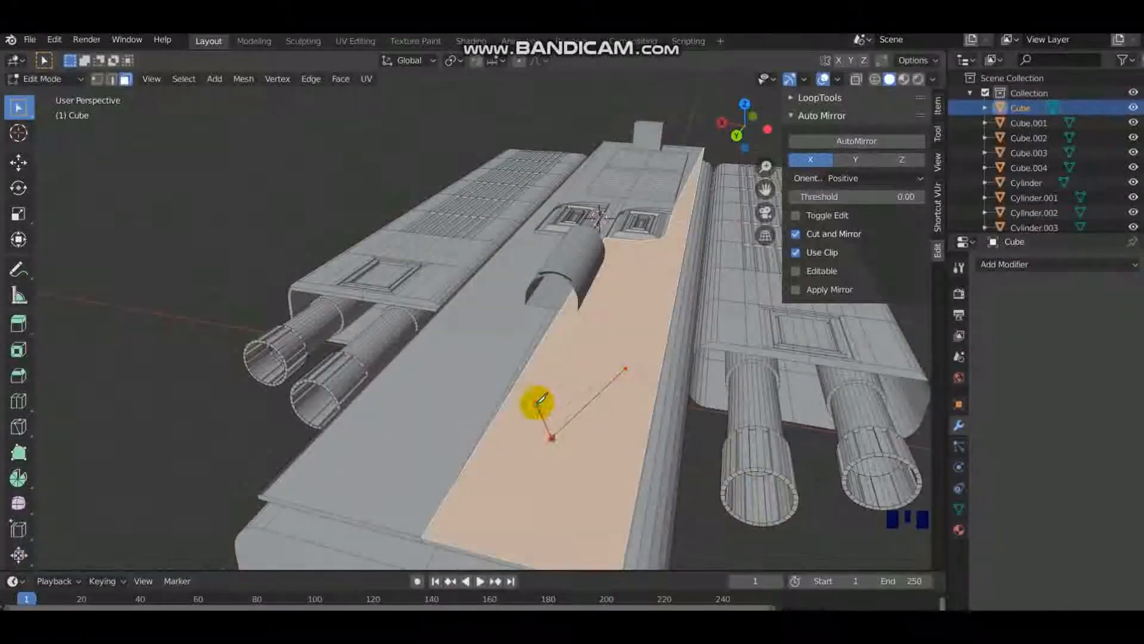
{"action": "key", "text": "ctrl+z"}
{"action": "middle_click_drag", "start_coordinate": [616, 373], "coordinate": [554, 350]}
{"action": "key", "text": "KP_7"}
{"action": "middle_click_drag", "start_coordinate": [95, 205], "coordinate": [408, 324], "text": "shift"}
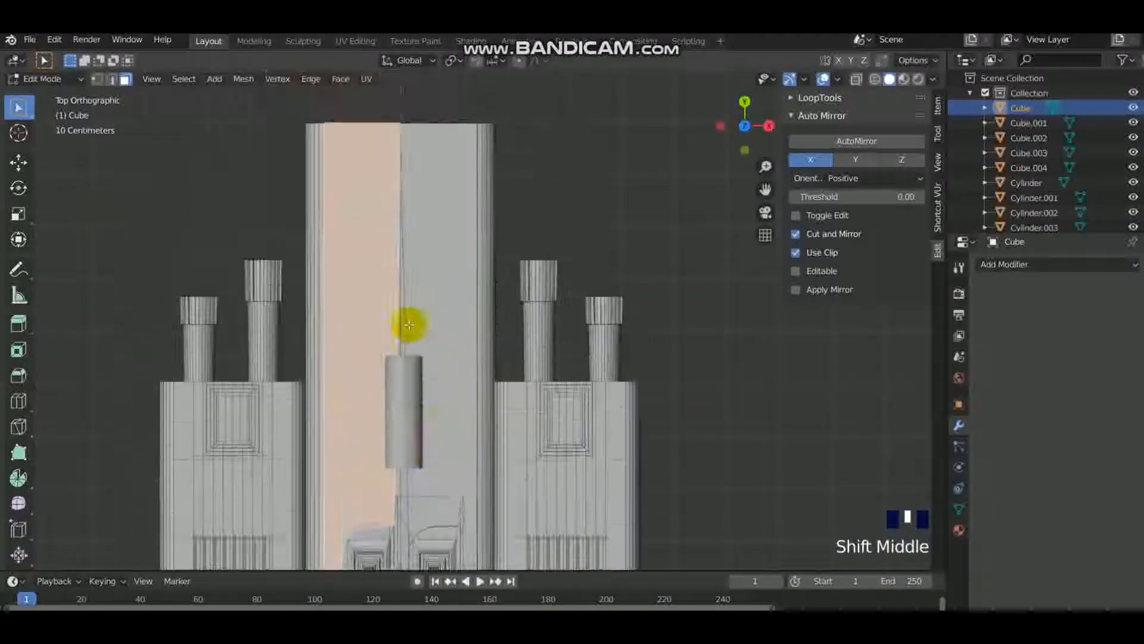
{"action": "left_click", "coordinate": [349, 189]}
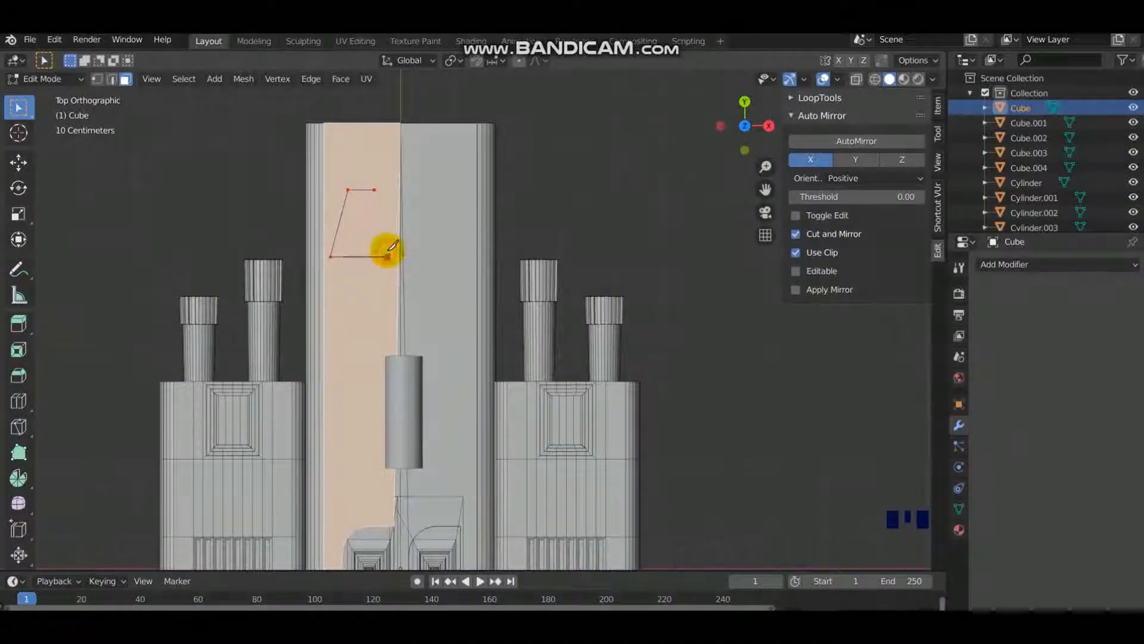
{"action": "left_click", "coordinate": [376, 189]}
Step: Scale the trapezoidal face, inset it and extrude it as the first level of a stepped detail
{"action": "middle_click_drag", "start_coordinate": [365, 217], "coordinate": [659, 276]}
{"action": "key", "text": "s"}
{"action": "left_click", "coordinate": [666, 287]}
{"action": "key", "text": "i"}
{"action": "left_click", "coordinate": [669, 254]}
{"action": "key", "text": "e"}
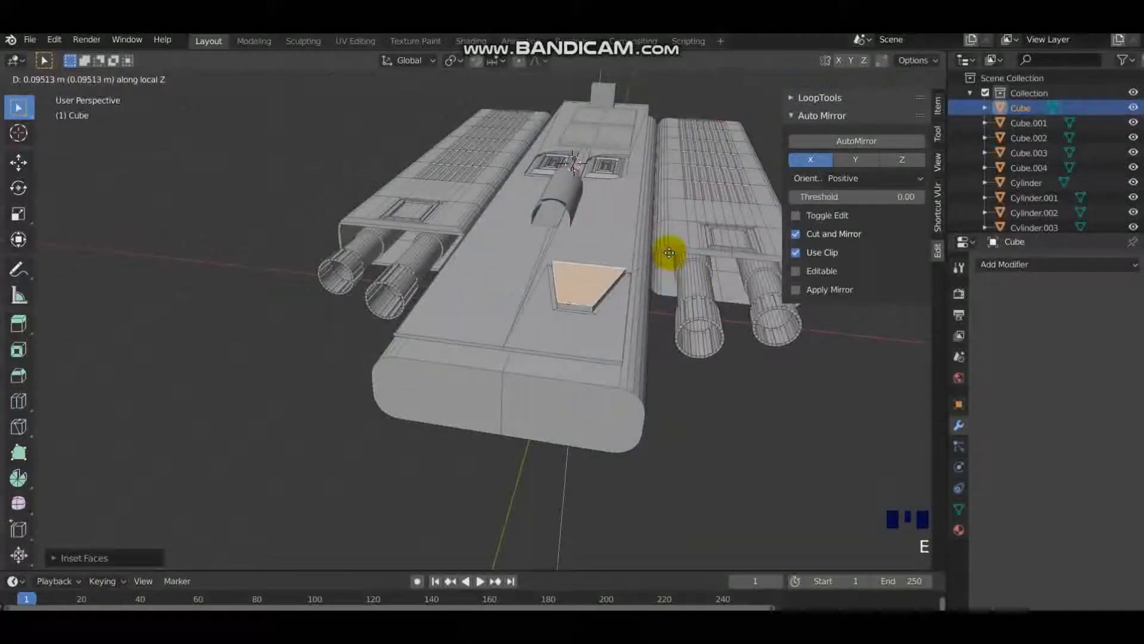
{"action": "left_click", "coordinate": [658, 256]}
Step: Inset the trapezoid's inner face, extrude it and scale the extruded face
{"action": "key", "text": "i"}
{"action": "left_click", "coordinate": [654, 256]}
{"action": "key", "text": "e"}
{"action": "left_click", "coordinate": [655, 258]}
{"action": "key", "text": "s"}
{"action": "left_click", "coordinate": [648, 258]}
Step: Extrude and inset the trapezoid's innermost face, repeating with scaling to form the final step
{"action": "key", "text": "e"}
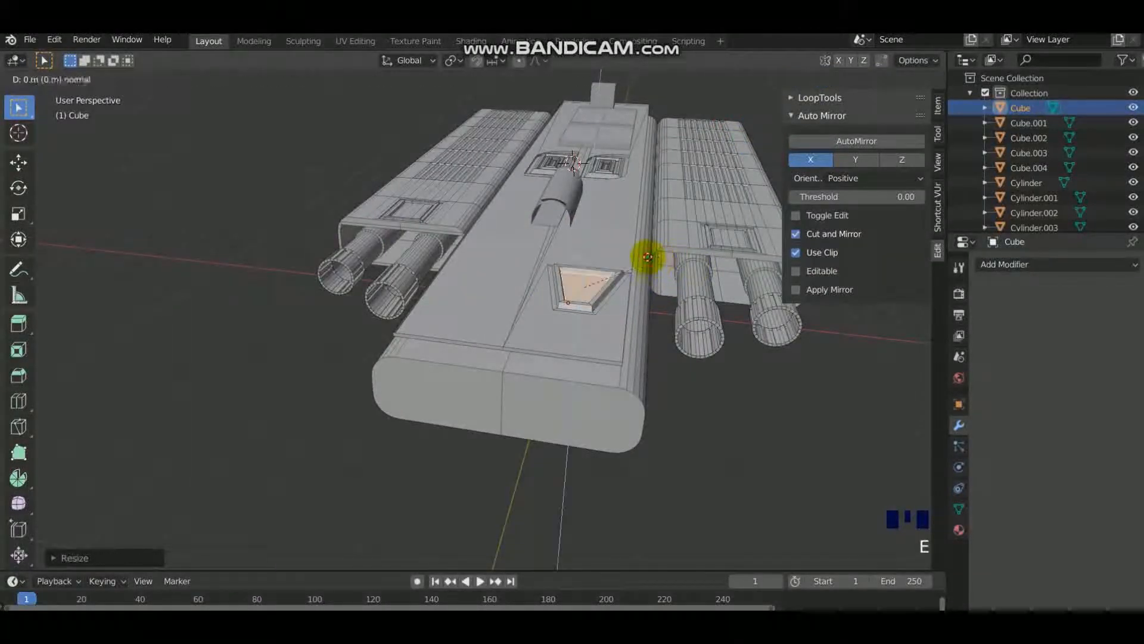
{"action": "left_click", "coordinate": [627, 261]}
{"action": "key", "text": "i"}
{"action": "left_click", "coordinate": [632, 261]}
{"action": "key", "text": "e"}
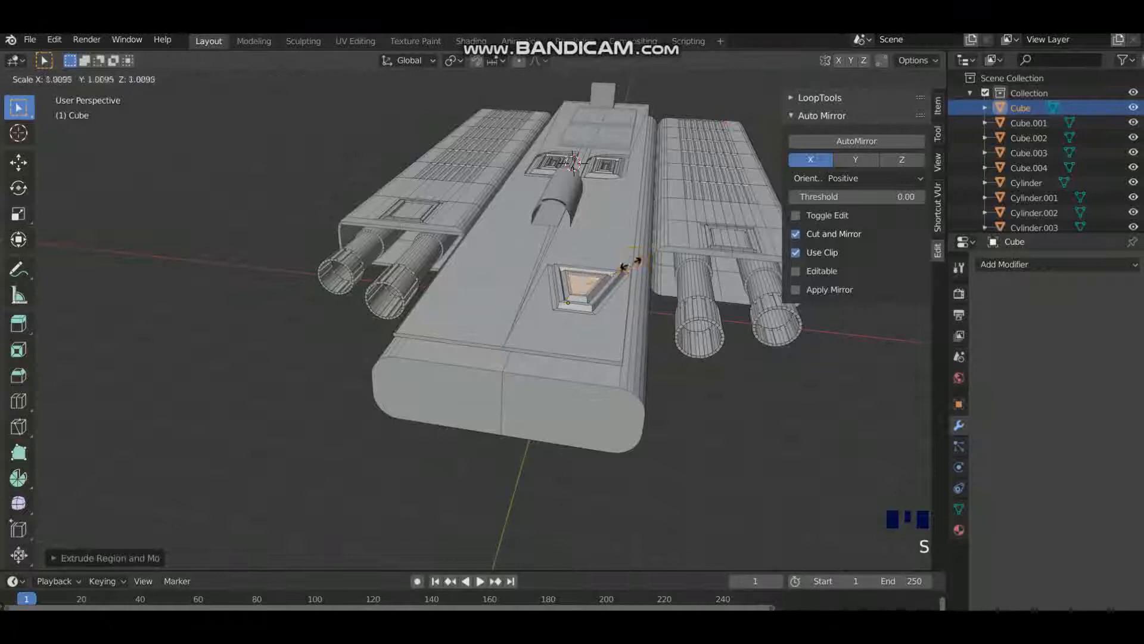
{"action": "left_click", "coordinate": [628, 260]}
{"action": "key", "text": "s"}
{"action": "left_click", "coordinate": [646, 263]}
{"action": "key", "text": "i"}
{"action": "left_click", "coordinate": [636, 266]}
Step: Expand the selection from the innermost face to the whole trapezoidal stepped detail and separate it into its own object
{"action": "key", "text": "Tab"}
{"action": "scroll", "coordinate": [597, 288], "scroll_direction": "down", "scroll_amount": 2}
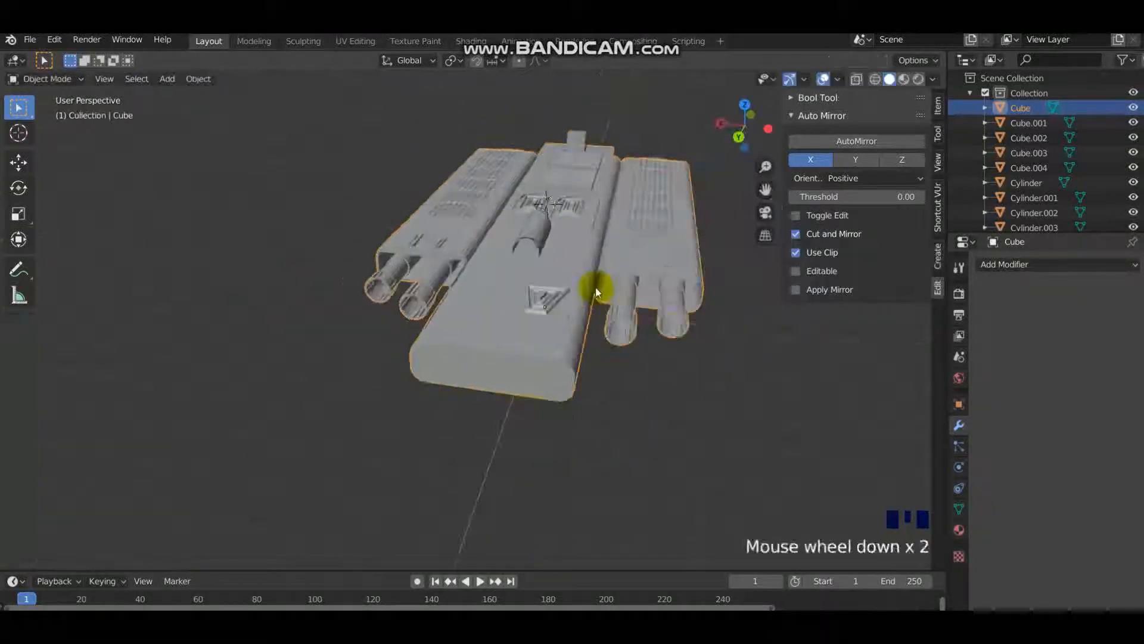
{"action": "scroll", "coordinate": [584, 288], "scroll_direction": "up", "scroll_amount": 5}
{"action": "middle_click_drag", "start_coordinate": [526, 302], "coordinate": [525, 292], "text": "shift"}
{"action": "key", "text": "Tab"}
{"action": "left_click", "coordinate": [528, 291]}
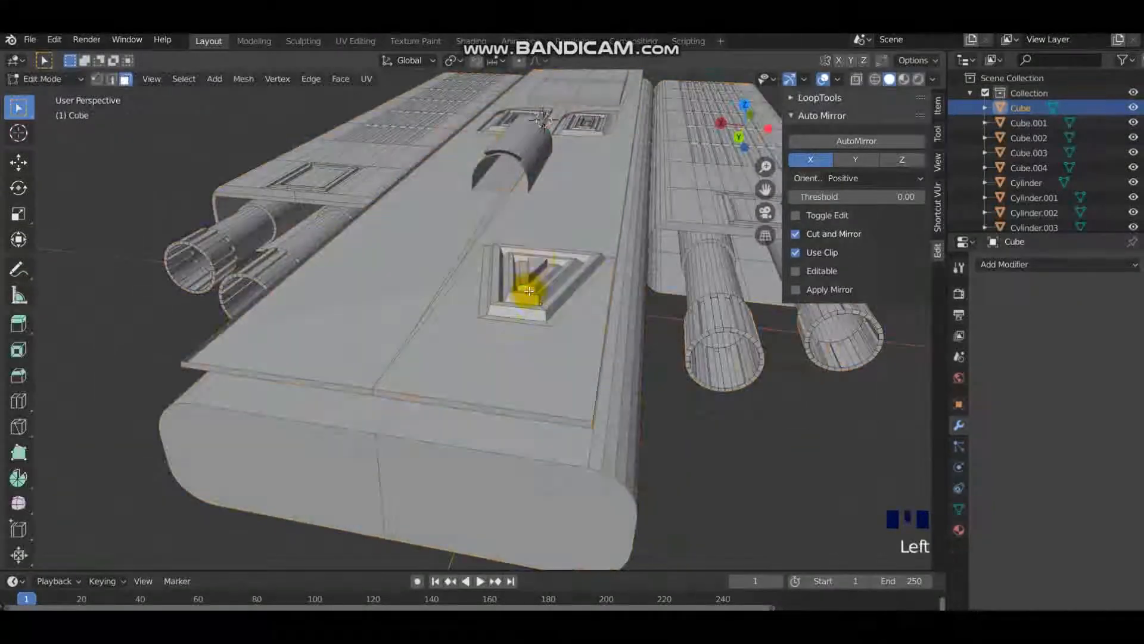
{"action": "key", "text": "ctrl+KP_Add"}
{"action": "key", "text": "ctrl+KP_Add"}
{"action": "key", "text": "ctrl+KP_Add"}
{"action": "key", "text": "ctrl+KP_Add"}
{"action": "key", "text": "ctrl+KP_Add"}
{"action": "key", "text": "ctrl+KP_Add"}
{"action": "key", "text": "ctrl+KP_Subtract"}
{"action": "key", "text": "p"}
{"action": "left_click", "coordinate": [537, 263]}
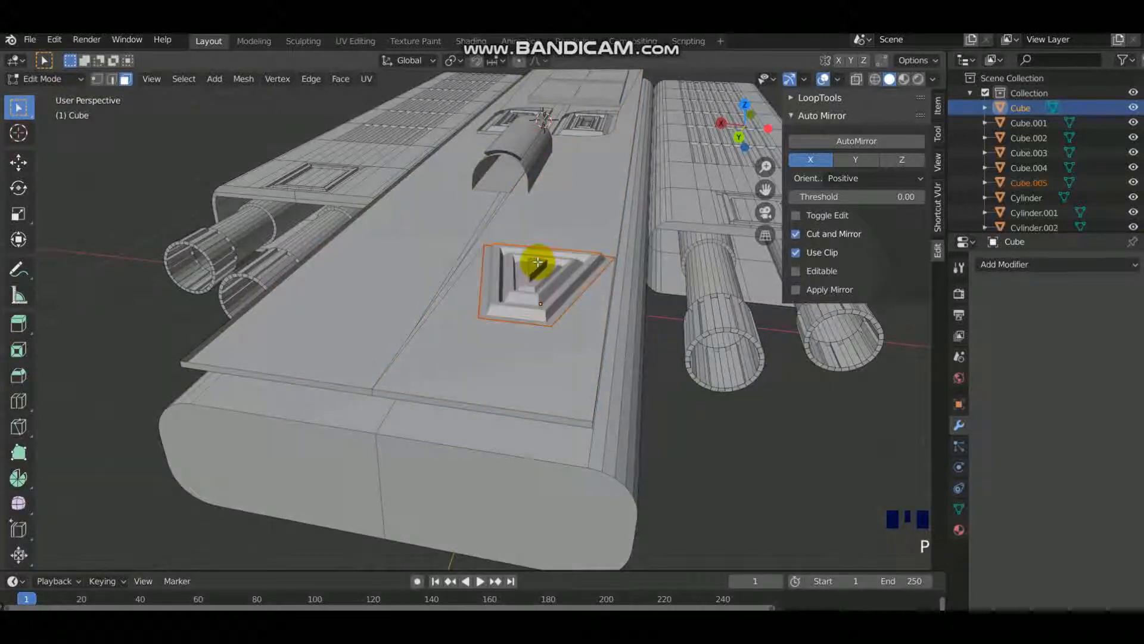
Step: Duplicate the separated trapezoidal detail and move the copy along X onto the other half of the top surface
{"action": "key", "text": "Tab"}
{"action": "left_click", "coordinate": [539, 266]}
{"action": "key", "text": "shift+d"}
{"action": "left_click", "coordinate": [460, 250]}
{"action": "middle_click_drag", "start_coordinate": [460, 250], "coordinate": [537, 312]}
{"action": "key", "text": "g"}
{"action": "key", "text": "x"}
{"action": "left_click", "coordinate": [525, 290]}
Step: Examine the two trapezoidal details and the main body's top surface from several angles
{"action": "key", "text": "Tab"}
{"action": "key", "text": "Tab"}
{"action": "left_click", "coordinate": [469, 267]}
{"action": "middle_click_drag", "start_coordinate": [469, 267], "coordinate": [545, 331]}
{"action": "key", "text": "Tab"}
{"action": "scroll", "coordinate": [441, 275], "scroll_direction": "down", "scroll_amount": 3}
{"action": "scroll", "coordinate": [429, 391], "scroll_direction": "up", "scroll_amount": 2}
{"action": "middle_click_drag", "start_coordinate": [447, 314], "coordinate": [477, 376]}
{"action": "scroll", "coordinate": [695, 391], "scroll_direction": "up", "scroll_amount": 2}
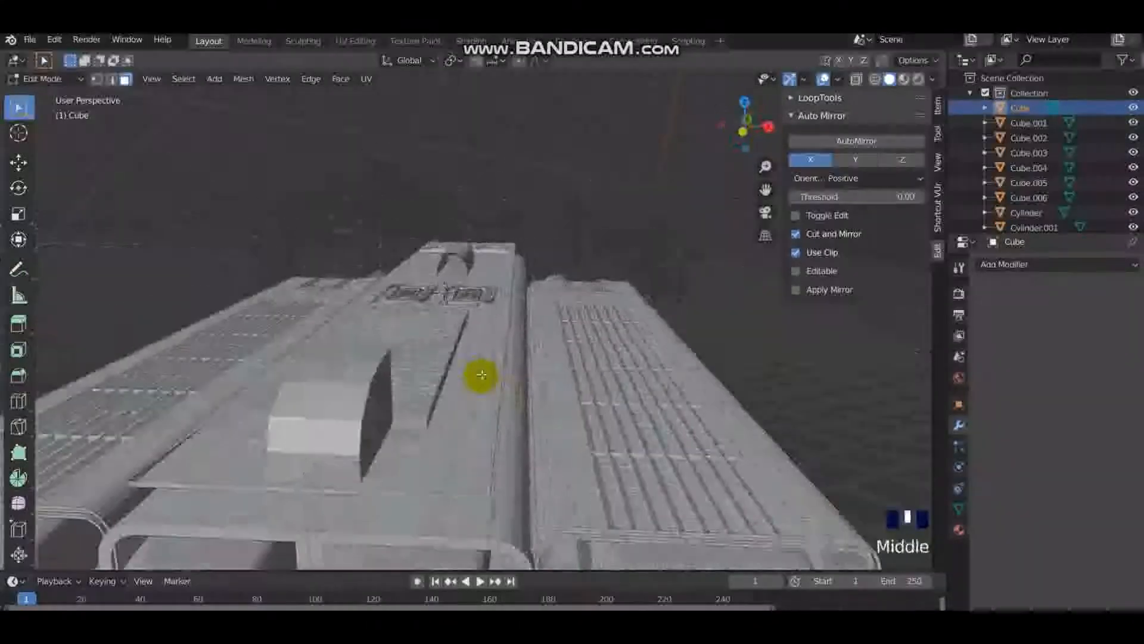
{"action": "scroll", "coordinate": [453, 396], "scroll_direction": "down", "scroll_amount": 2}
{"action": "scroll", "coordinate": [423, 388], "scroll_direction": "up", "scroll_amount": 4}
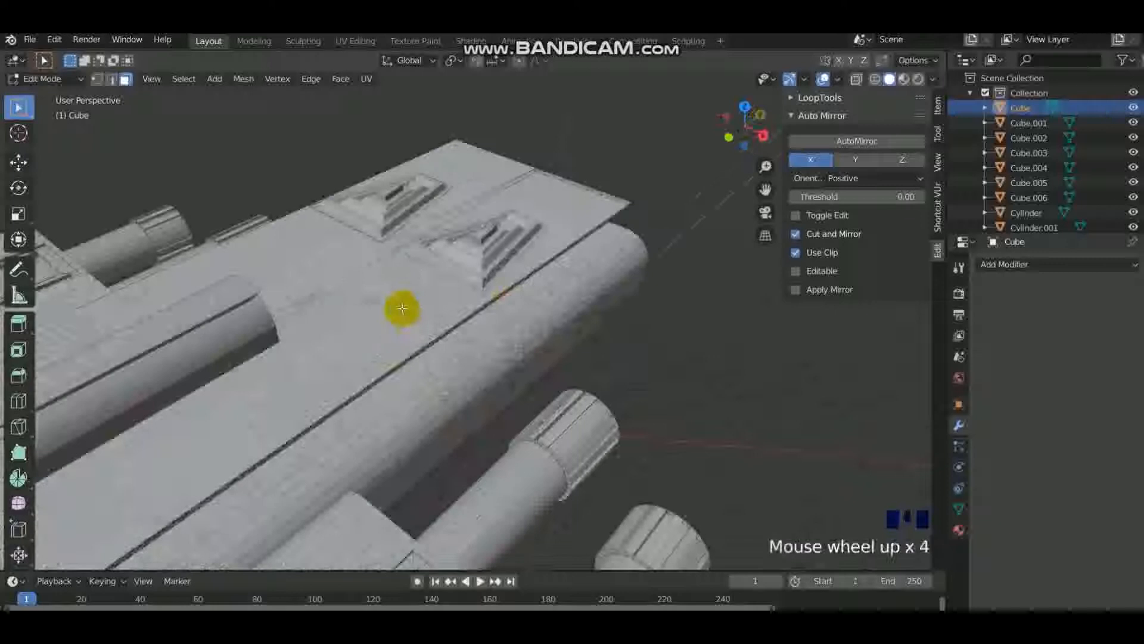
{"action": "middle_click_drag", "start_coordinate": [401, 309], "coordinate": [450, 309]}
{"action": "key", "text": "k"}
{"action": "left_click", "coordinate": [382, 276]}
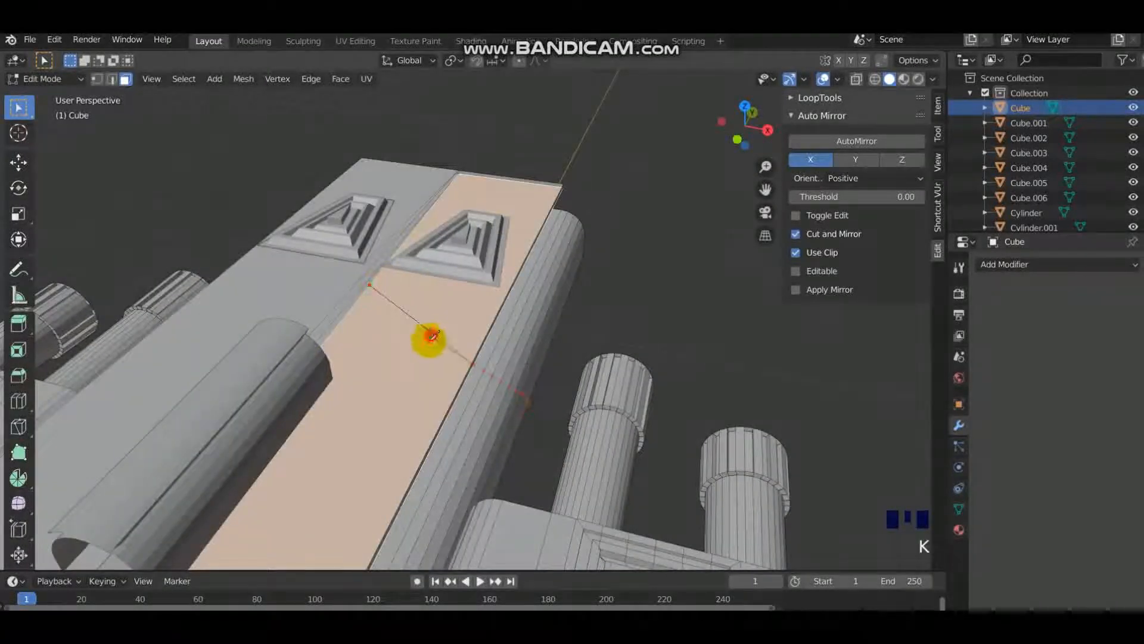
{"action": "scroll", "coordinate": [415, 371], "scroll_direction": "up", "scroll_amount": 2}
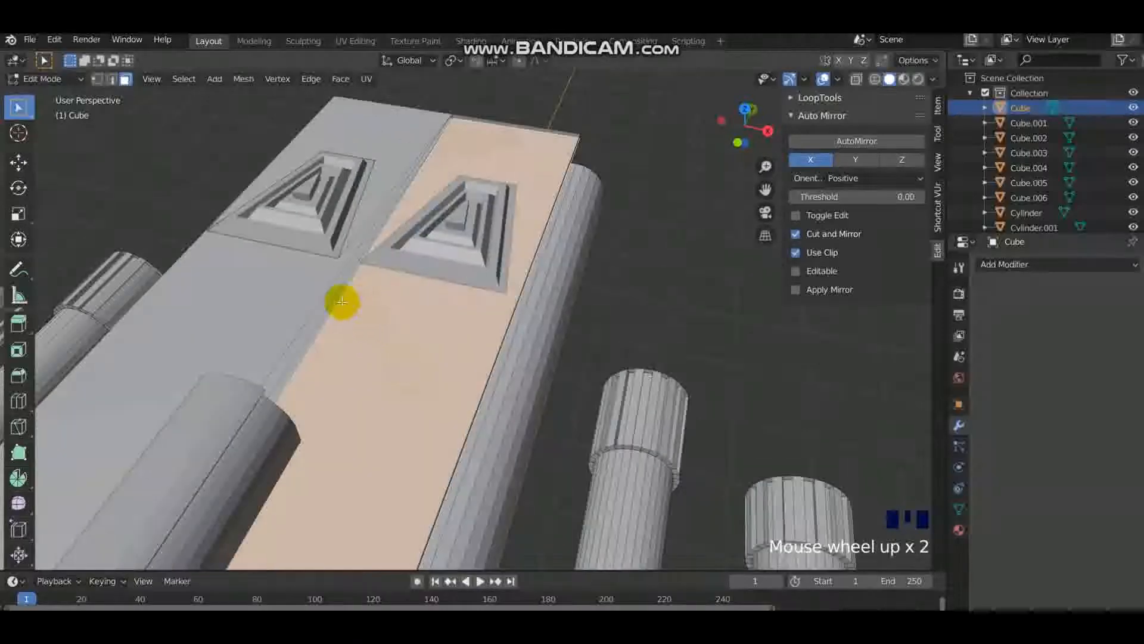
{"action": "right_click", "coordinate": [429, 364]}
{"action": "right_click", "coordinate": [429, 364]}
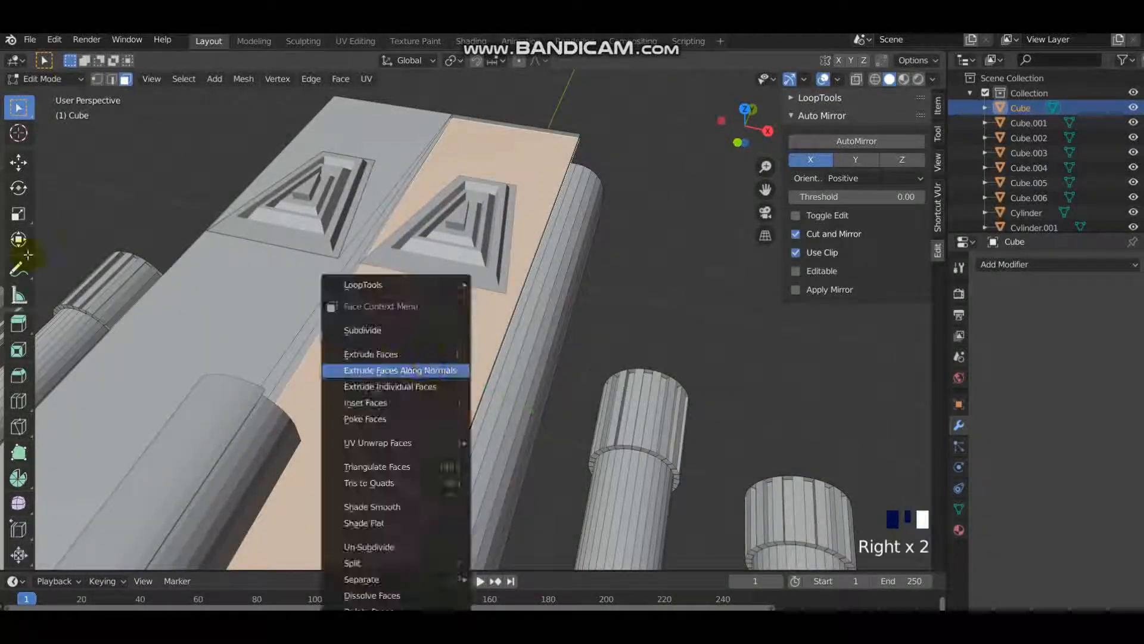
Step: Try to knife-cut a narrow strip across the top surface below the trapezoidal detail and extrude it
{"action": "left_click", "coordinate": [340, 310]}
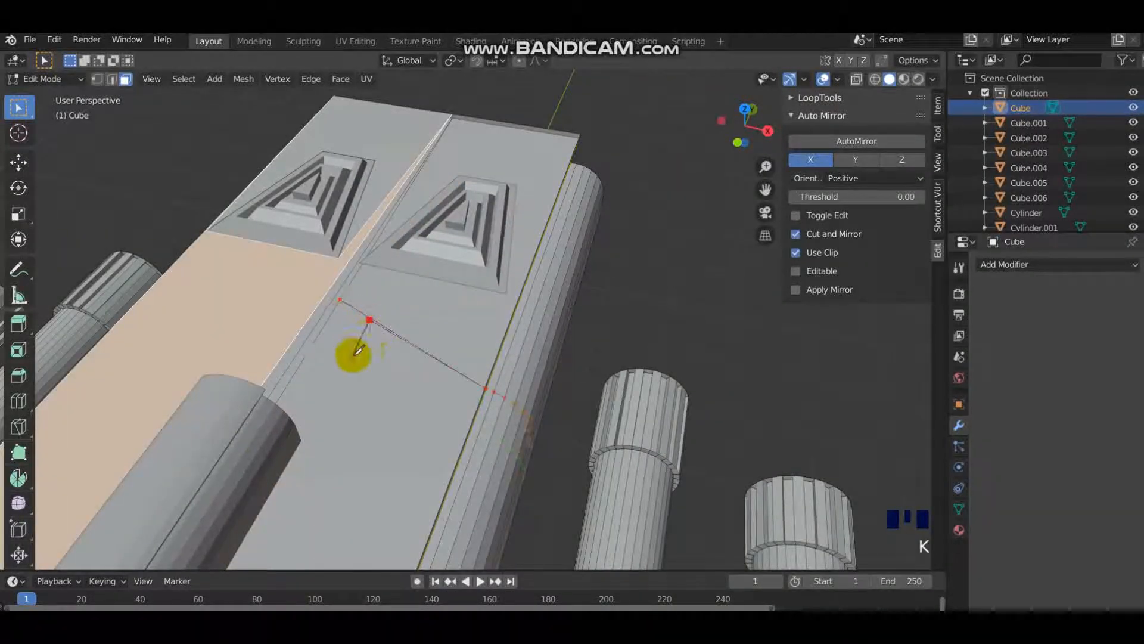
{"action": "double_click", "coordinate": [381, 330]}
{"action": "key", "text": "e"}
{"action": "left_click", "coordinate": [504, 368]}
{"action": "key", "text": "ctrl+z"}
{"action": "key", "text": "ctrl+z"}
{"action": "key", "text": "ctrl+z"}
{"action": "key", "text": "ctrl+z"}
{"action": "key", "text": "ctrl+z"}
{"action": "key", "text": "ctrl+z"}
{"action": "key", "text": "ctrl+z"}
{"action": "key", "text": "ctrl+z"}
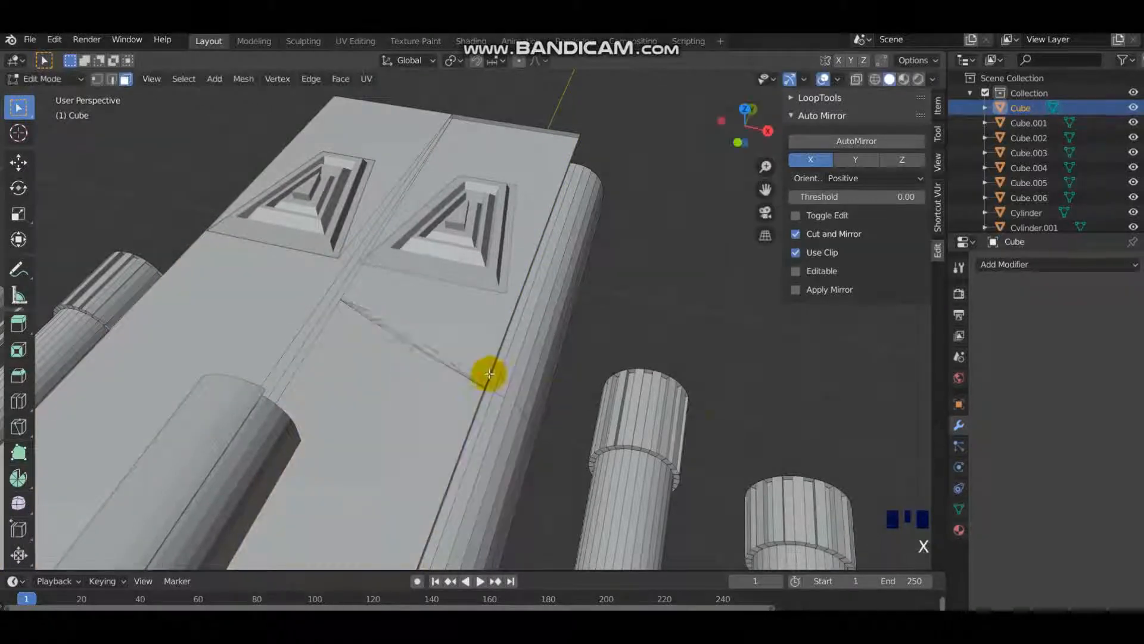
{"action": "left_click", "coordinate": [391, 363]}
{"action": "scroll", "coordinate": [449, 351], "scroll_direction": "down", "scroll_amount": 2}
{"action": "key", "text": "k"}
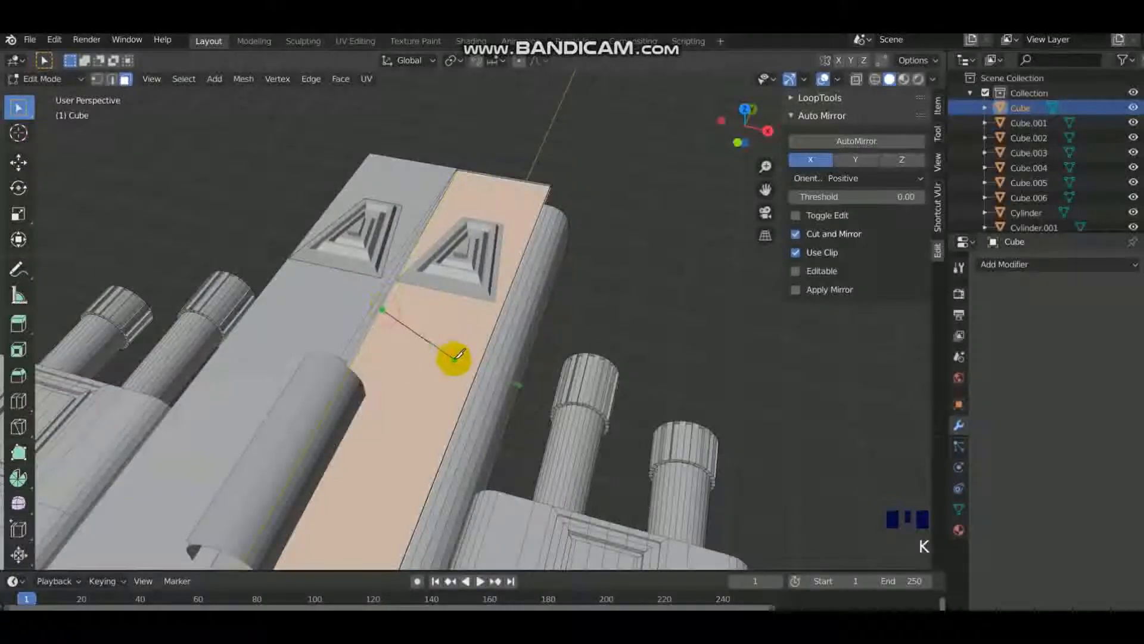
{"action": "right_click", "coordinate": [389, 309]}
{"action": "right_click", "coordinate": [389, 309]}
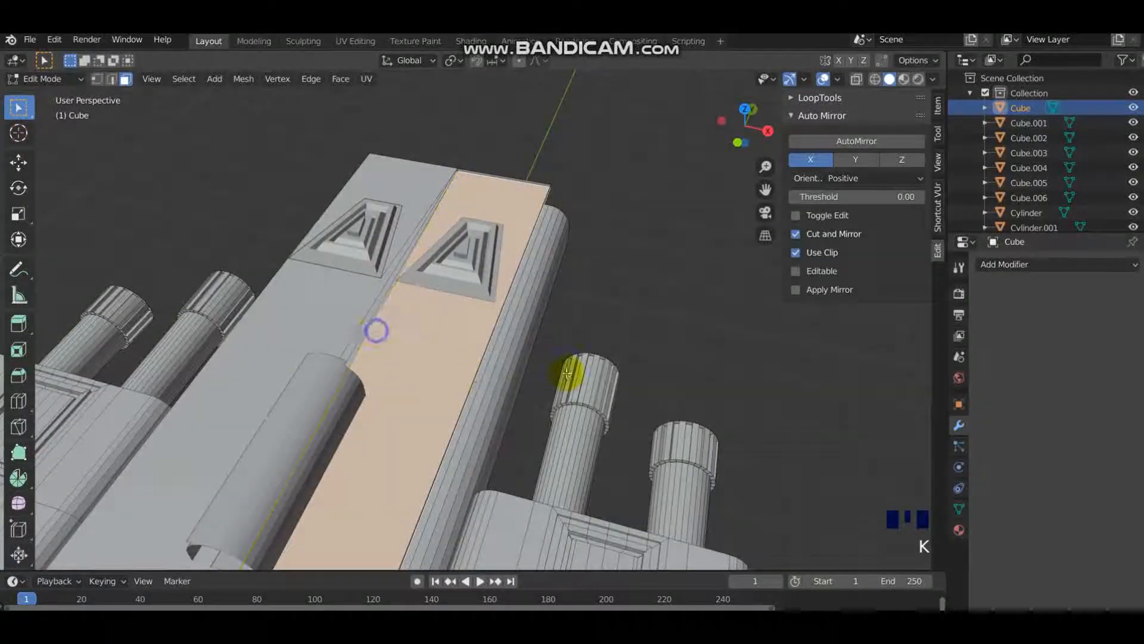
{"action": "middle_click_drag", "start_coordinate": [566, 373], "coordinate": [445, 271]}
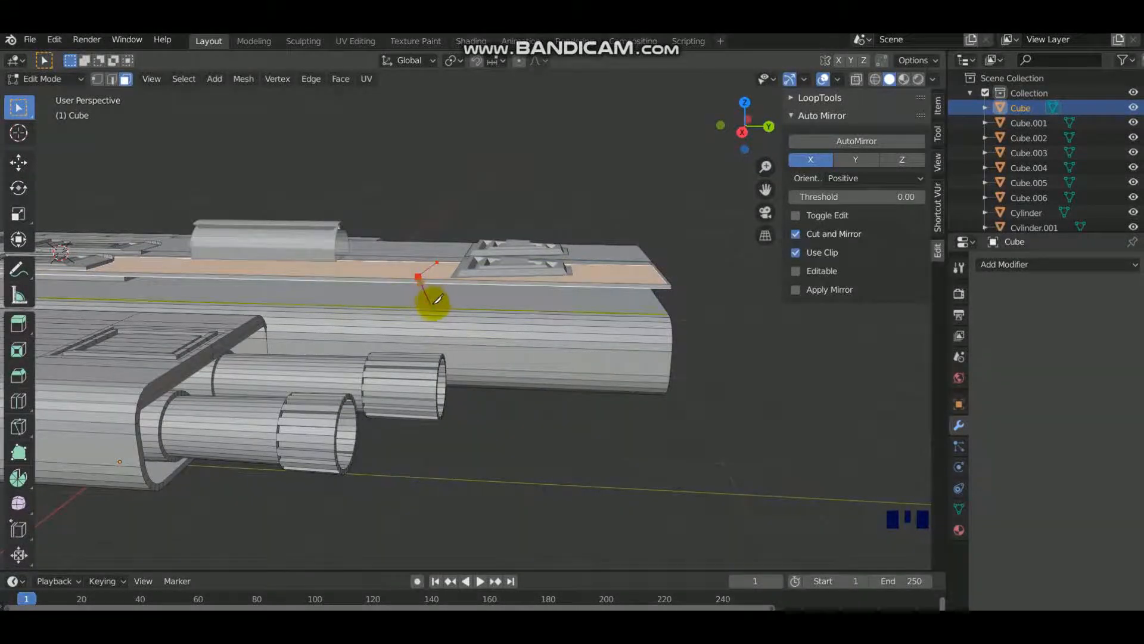
{"action": "middle_click_drag", "start_coordinate": [437, 300], "coordinate": [408, 319]}
{"action": "scroll", "coordinate": [417, 276], "scroll_direction": "up", "scroll_amount": 3}
Step: Knife-cut a small triangle into the top surface beside the half-cylinder and scale its face
{"action": "key", "text": "k"}
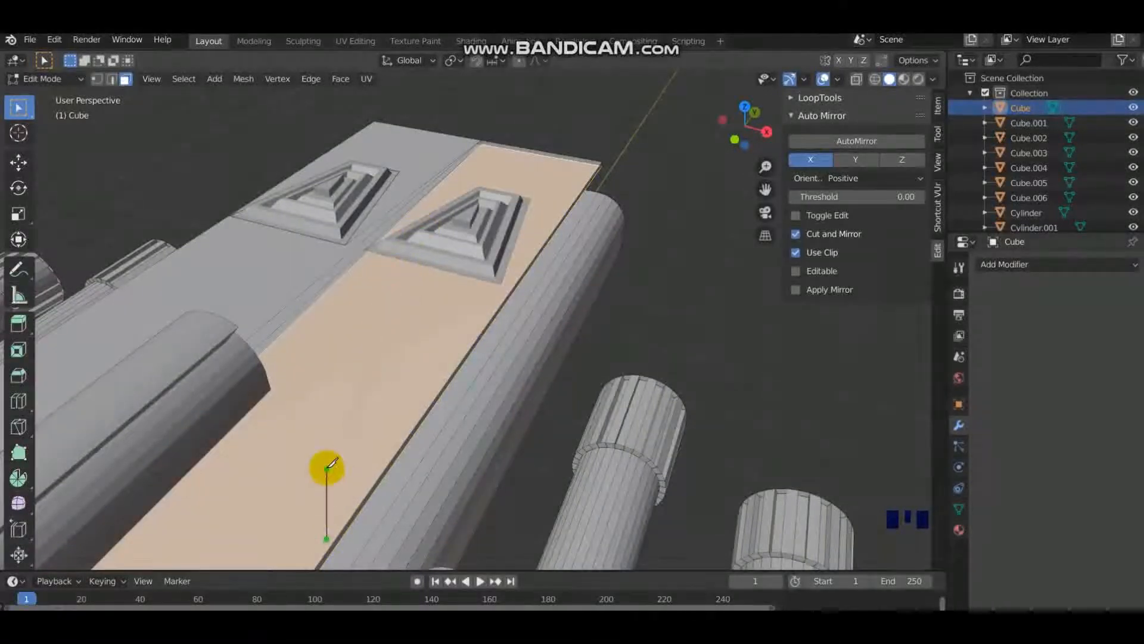
{"action": "key", "text": "Return"}
{"action": "middle_click_drag", "start_coordinate": [318, 524], "coordinate": [273, 273]}
{"action": "scroll", "coordinate": [319, 352], "scroll_direction": "down", "scroll_amount": 1}
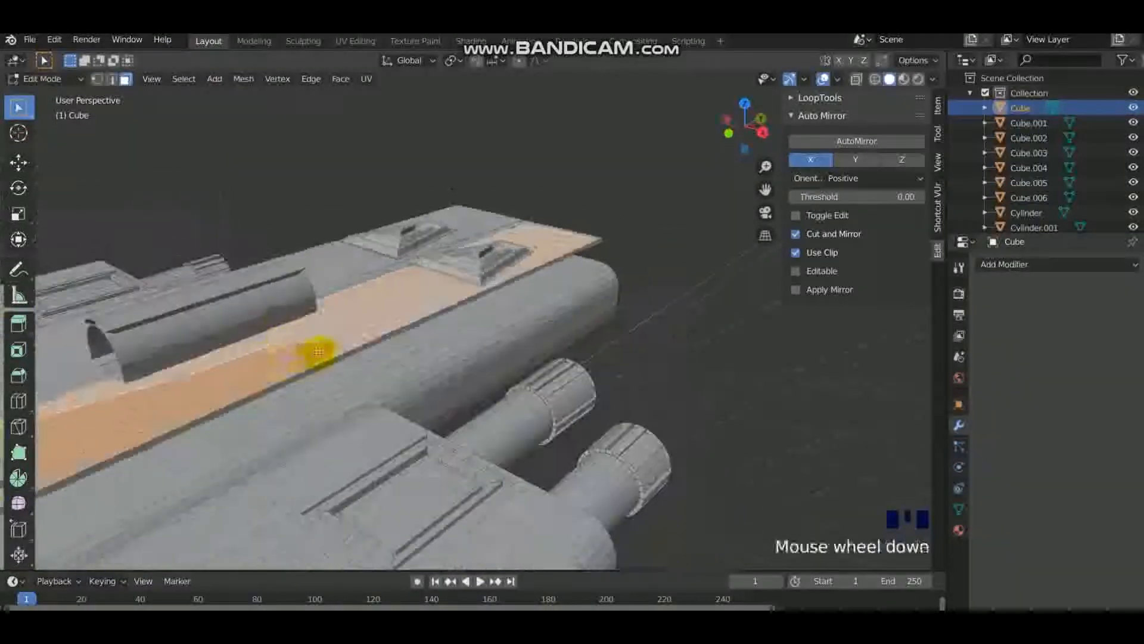
{"action": "left_click", "coordinate": [318, 352]}
{"action": "key", "text": "s"}
{"action": "left_click", "coordinate": [528, 347]}
Step: Inset the triangular face, extrude it and scale the extruded face
{"action": "scroll", "coordinate": [528, 347], "scroll_direction": "up", "scroll_amount": 2}
{"action": "middle_click_drag", "start_coordinate": [527, 347], "coordinate": [527, 320]}
{"action": "key", "text": "i"}
{"action": "left_click", "coordinate": [523, 321]}
{"action": "key", "text": "e"}
{"action": "left_click", "coordinate": [520, 325]}
{"action": "key", "text": "s"}
{"action": "left_click", "coordinate": [512, 329]}
Step: Inset and extrude the triangle's inner face twice to form further steps
{"action": "key", "text": "i"}
{"action": "left_click", "coordinate": [506, 327]}
{"action": "key", "text": "e"}
{"action": "left_click", "coordinate": [516, 314]}
{"action": "key", "text": "i"}
{"action": "left_click", "coordinate": [510, 315]}
{"action": "key", "text": "e"}
{"action": "left_click", "coordinate": [517, 318]}
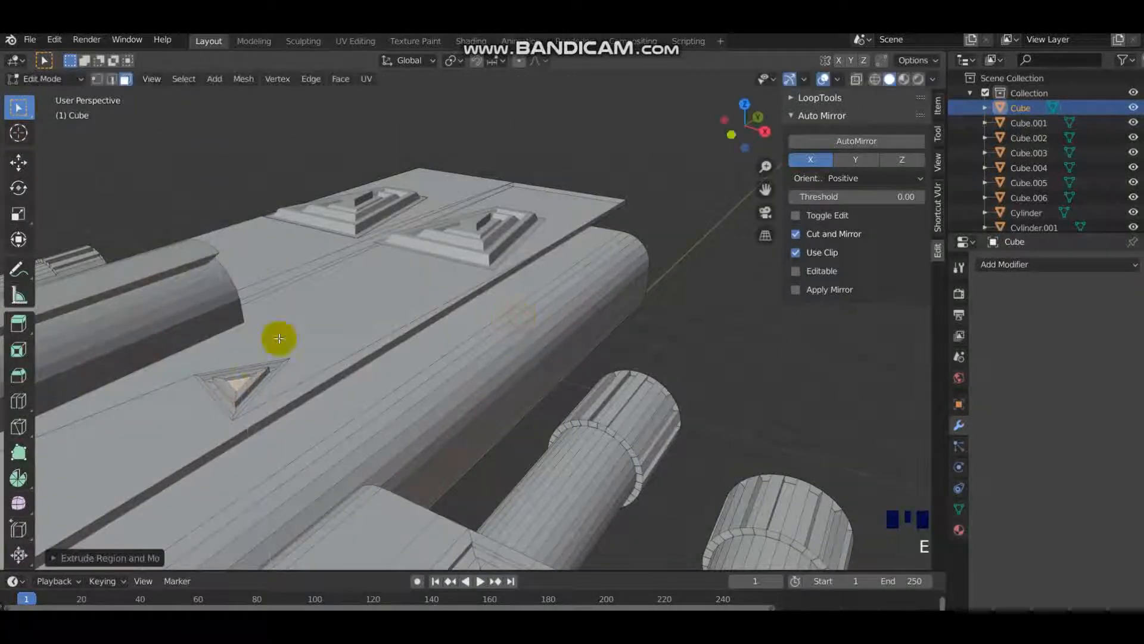
Step: Expand the selection from the innermost triangular face to the whole stepped triangular detail
{"action": "key", "text": "ctrl+KP_Add"}
{"action": "key", "text": "ctrl+KP_Add"}
{"action": "key", "text": "ctrl+KP_Add"}
{"action": "key", "text": "ctrl+KP_Add"}
{"action": "key", "text": "ctrl+KP_Add"}
{"action": "key", "text": "ctrl+KP_Add"}
{"action": "key", "text": "ctrl+KP_Add"}
{"action": "key", "text": "ctrl+KP_Add"}
{"action": "key", "text": "ctrl+KP_Add"}
{"action": "key", "text": "ctrl+KP_Add"}
{"action": "key", "text": "ctrl+KP_Add"}
{"action": "key", "text": "ctrl+KP_Subtract"}
Step: Duplicate the triangular detail onto the other side of the half-cylinder and adjust the copy's height along Z
{"action": "middle_click_drag", "start_coordinate": [279, 338], "coordinate": [330, 356]}
{"action": "scroll", "coordinate": [331, 356], "scroll_direction": "down", "scroll_amount": 1}
{"action": "scroll", "coordinate": [331, 357], "scroll_direction": "down", "scroll_amount": 2}
{"action": "key", "text": "shift+d"}
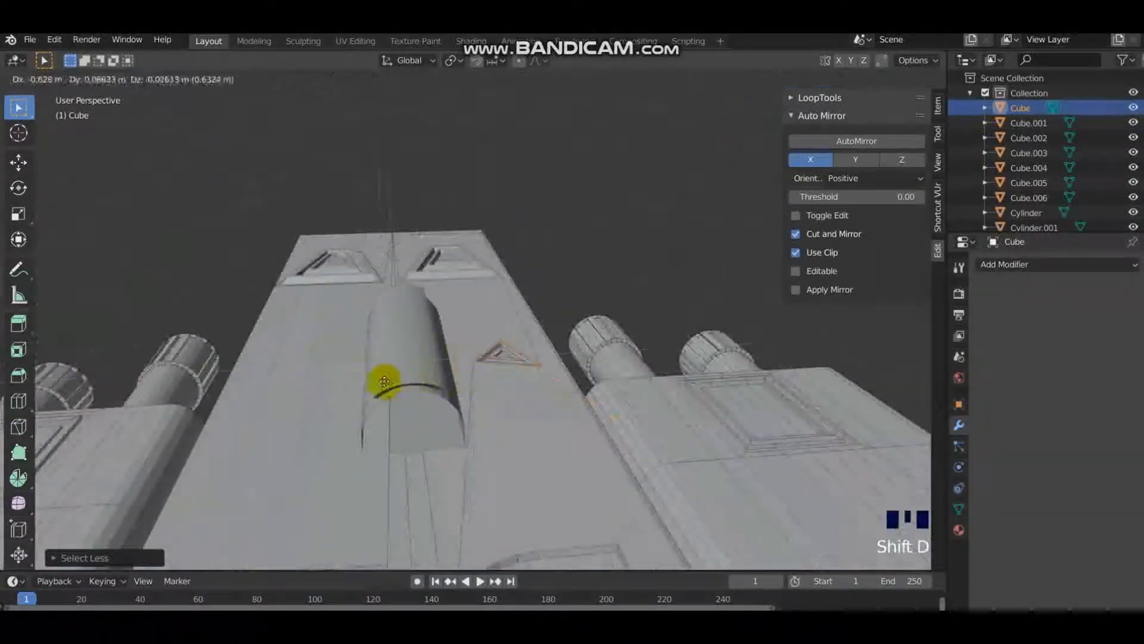
{"action": "key", "text": "z"}
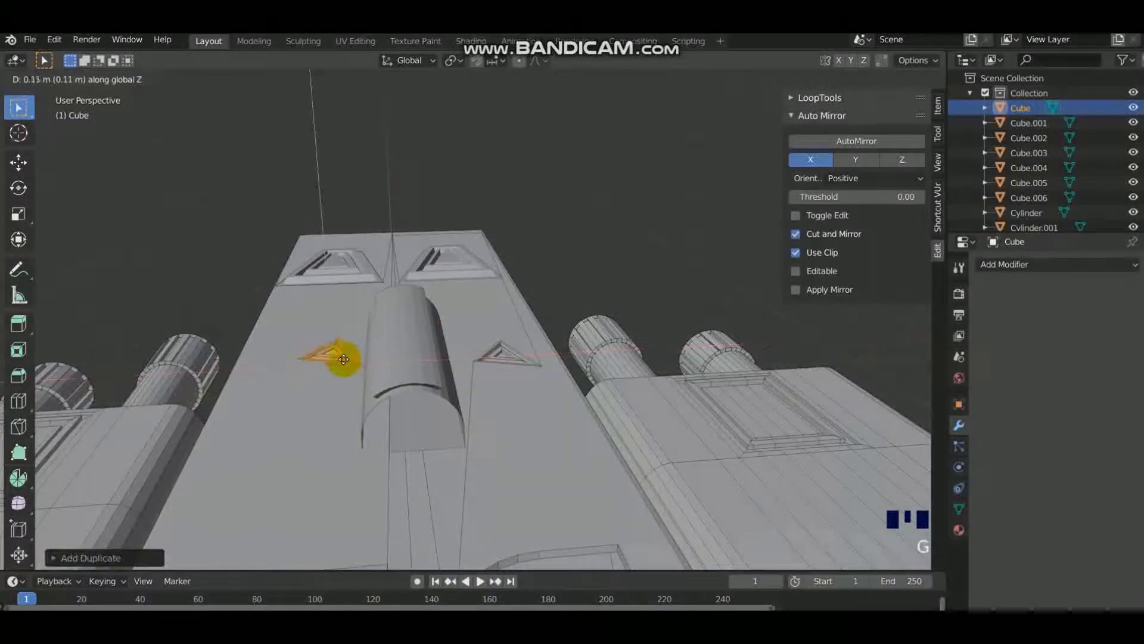
{"action": "left_click", "coordinate": [344, 359]}
{"action": "middle_click_drag", "start_coordinate": [409, 378], "coordinate": [609, 239]}
Step: Undo the triangle's duplication and stepped extrusions back to the plain triangular face
{"action": "key", "text": "ctrl+z"}
{"action": "key", "text": "ctrl+z"}
{"action": "key", "text": "ctrl+z"}
{"action": "key", "text": "ctrl+z"}
{"action": "key", "text": "ctrl+z"}
{"action": "key", "text": "ctrl+z"}
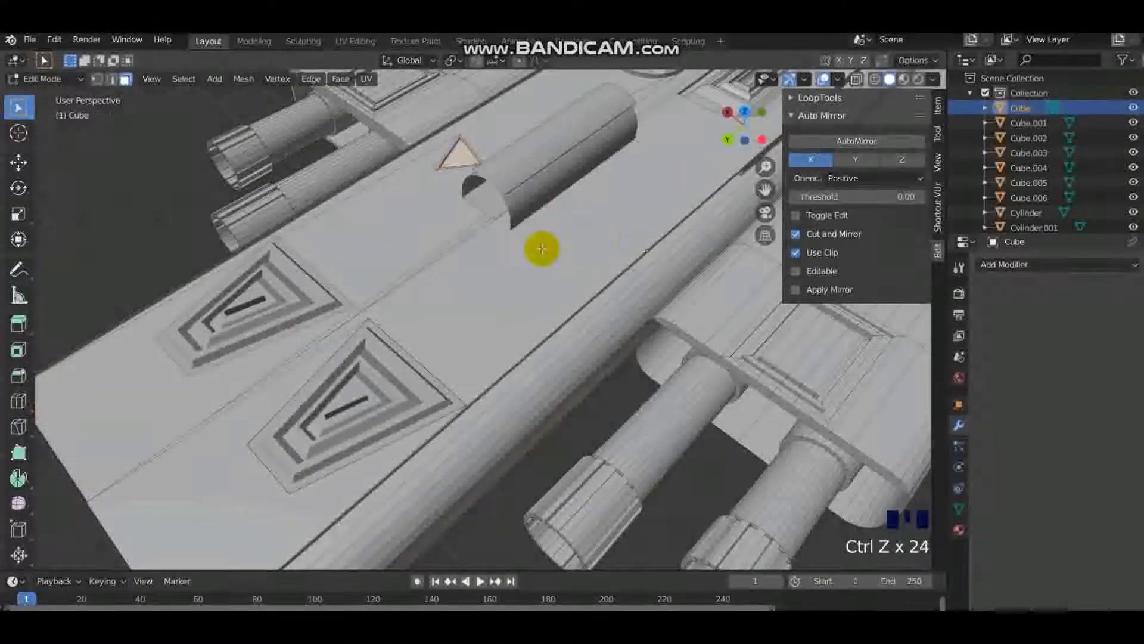
Step: Undo the triangular face beside the half-cylinder on the main body's top and return to Object Mode
{"action": "key", "text": "ctrl+z"}
{"action": "key", "text": "ctrl+z"}
{"action": "key", "text": "ctrl+z"}
{"action": "key", "text": "ctrl+z"}
{"action": "key", "text": "ctrl+z"}
{"action": "key", "text": "ctrl+z"}
{"action": "key", "text": "ctrl+z"}
{"action": "key", "text": "ctrl+z"}
{"action": "scroll", "coordinate": [401, 247], "scroll_direction": "down", "scroll_amount": 3}
{"action": "key", "text": "Tab"}
{"action": "left_click", "coordinate": [450, 266]}
{"action": "left_click", "coordinate": [450, 266]}
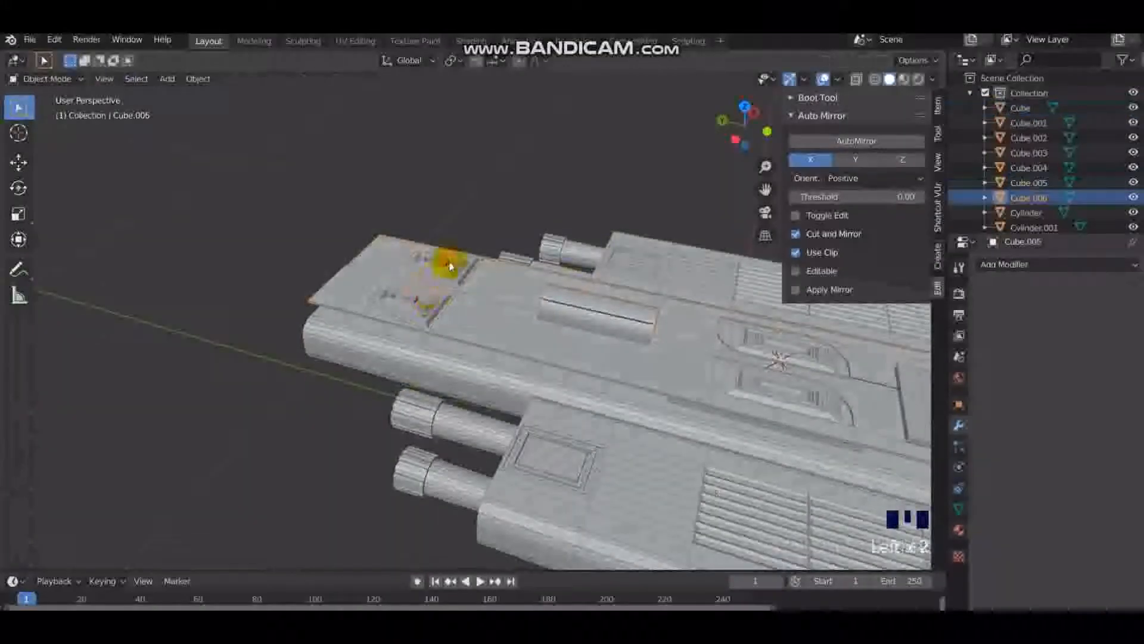
Step: Lengthen the main body by moving its flat end faces about 1.6 m along Y, beyond the plate with the trapezoidal details
{"action": "scroll", "coordinate": [560, 336], "scroll_direction": "up", "scroll_amount": 2}
{"action": "middle_click_drag", "start_coordinate": [560, 336], "coordinate": [332, 209], "text": "shift"}
{"action": "scroll", "coordinate": [332, 210], "scroll_direction": "down", "scroll_amount": 3}
{"action": "middle_click_drag", "start_coordinate": [435, 331], "coordinate": [310, 334]}
{"action": "mouse_move", "coordinate": [476, 286]}
{"action": "middle_mouse_down"}
{"action": "mouse_move", "coordinate": [371, 296]}
{"action": "mouse_move", "coordinate": [473, 269]}
{"action": "mouse_move", "coordinate": [323, 262]}
{"action": "mouse_move", "coordinate": [483, 276]}
{"action": "middle_mouse_up"}
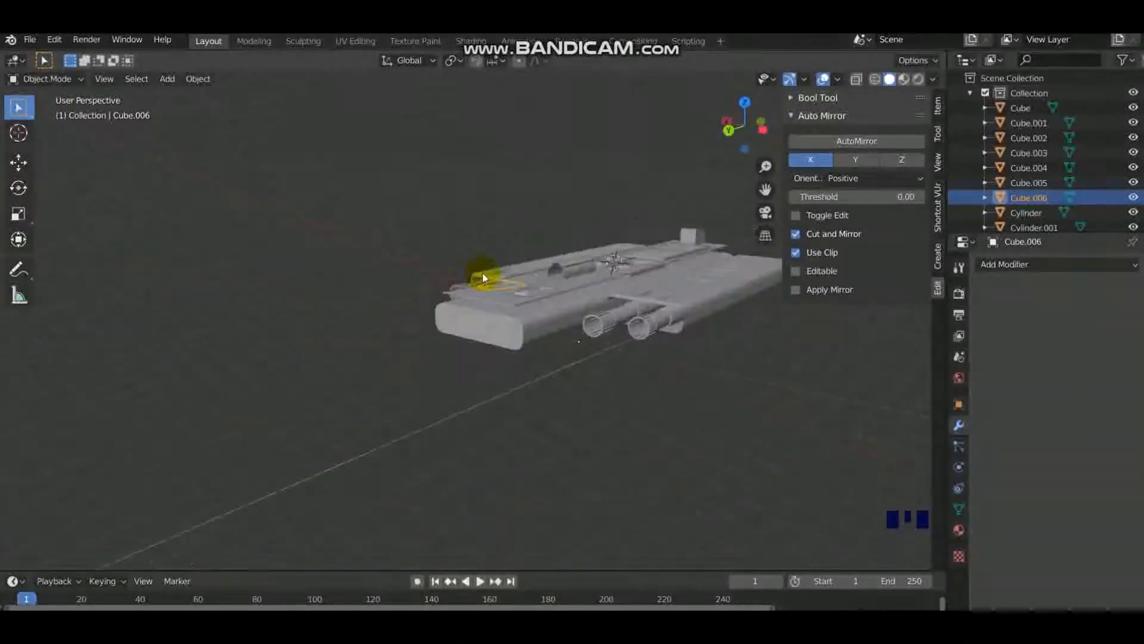
{"action": "key", "text": "Tab"}
{"action": "left_click", "coordinate": [505, 335]}
{"action": "scroll", "coordinate": [541, 355], "scroll_direction": "up", "scroll_amount": 2}
{"action": "middle_click_drag", "start_coordinate": [505, 335], "coordinate": [529, 401]}
{"action": "key", "text": "2"}
{"action": "double_click", "coordinate": [576, 386]}
{"action": "key", "text": "g"}
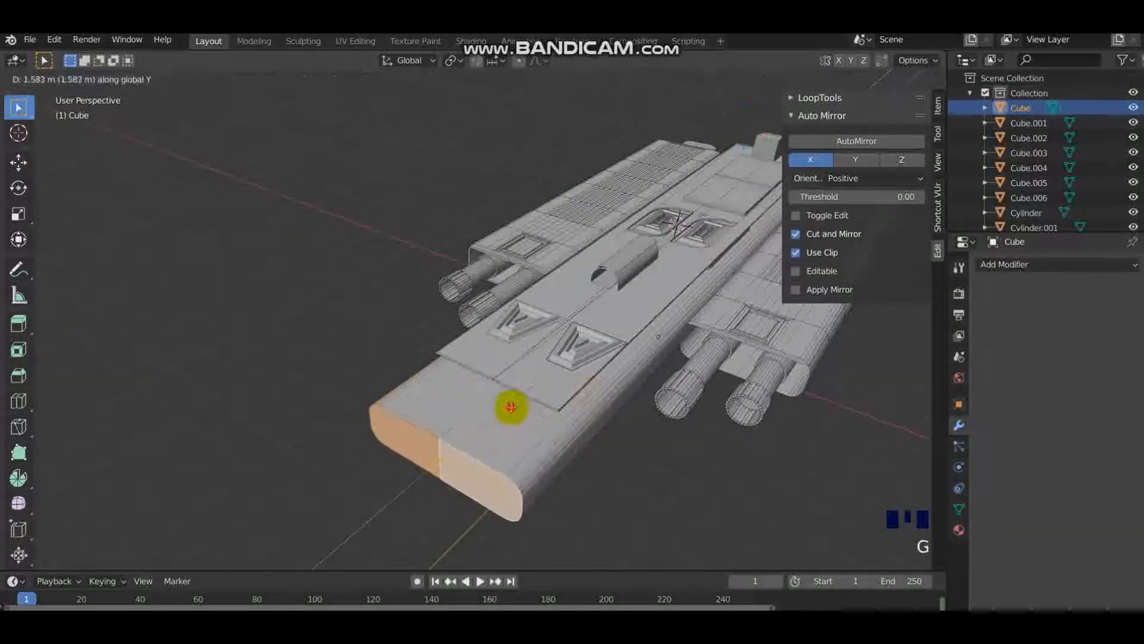
{"action": "left_click", "coordinate": [488, 462]}
Step: Select the top edges at the main body's extended end, rotate them about X and raise them along Z
{"action": "key", "text": "g"}
{"action": "left_click", "coordinate": [487, 441]}
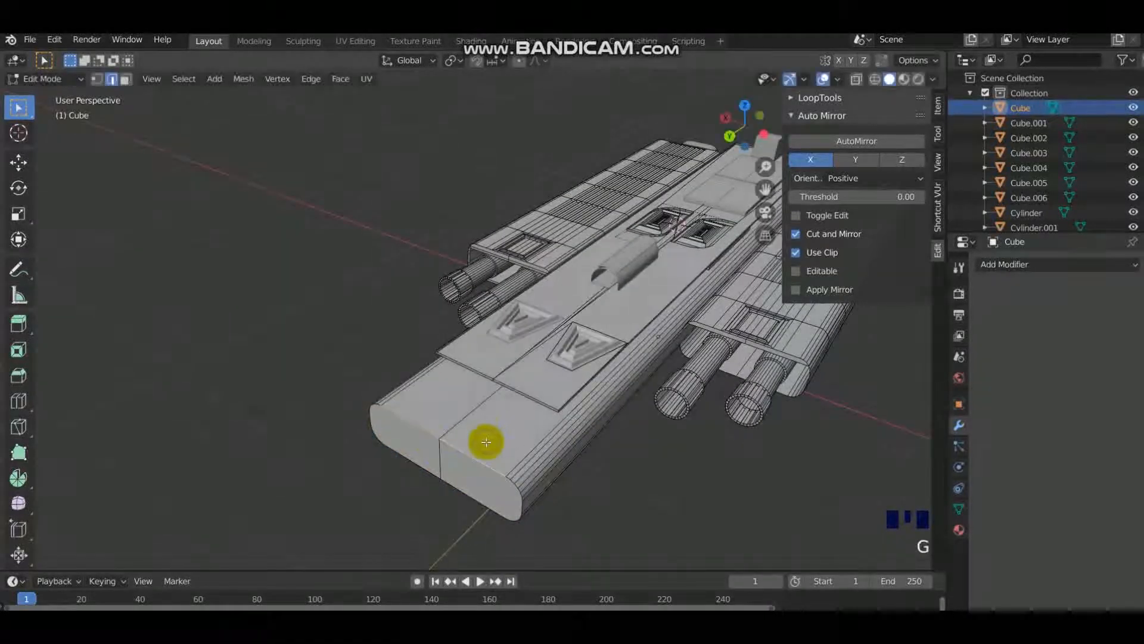
{"action": "left_click", "coordinate": [448, 421]}
{"action": "left_click", "coordinate": [464, 430]}
{"action": "key", "text": "3"}
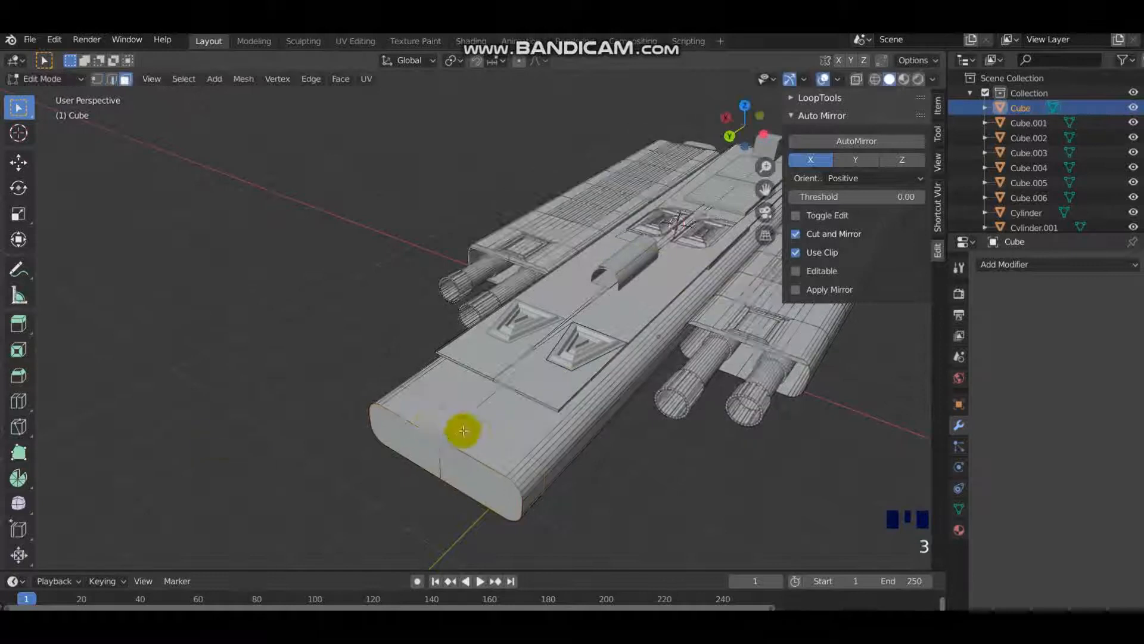
{"action": "key", "text": "g"}
{"action": "middle_click_drag", "start_coordinate": [477, 429], "coordinate": [536, 388]}
{"action": "key", "text": "r"}
{"action": "left_click", "coordinate": [469, 403]}
{"action": "key", "text": "r"}
{"action": "key", "text": "x"}
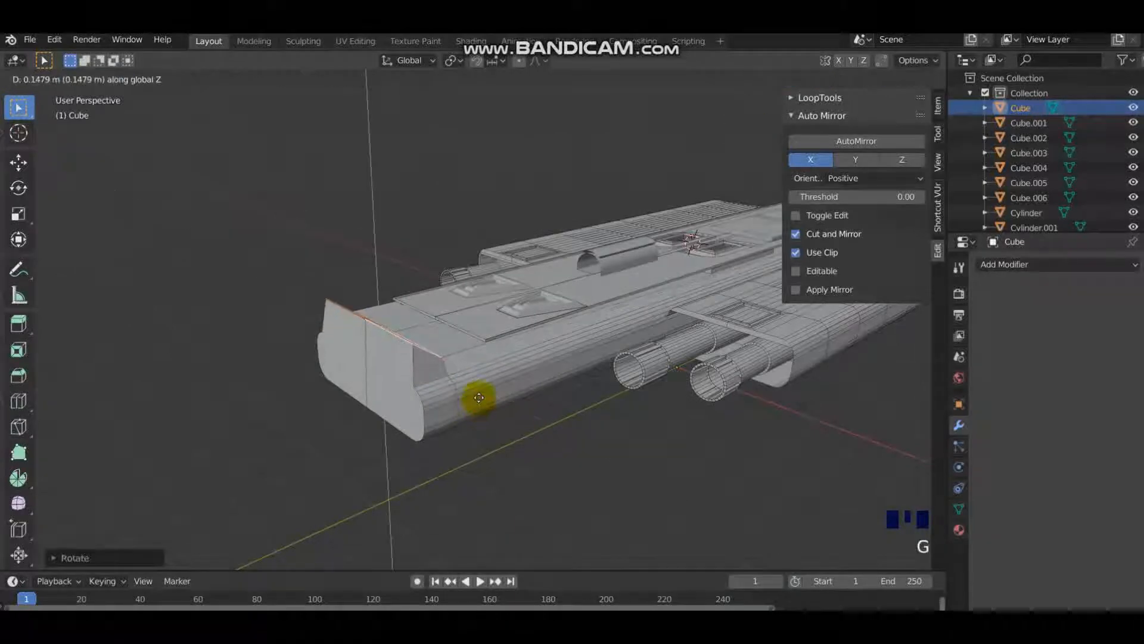
{"action": "left_click", "coordinate": [398, 347]}
Step: Bevel the top edge of the main body's extended end to round it off
{"action": "key", "text": "ctrl+b"}
{"action": "key", "text": "Tab"}
{"action": "middle_click_drag", "start_coordinate": [588, 396], "coordinate": [345, 298]}
{"action": "key", "text": "Tab"}
{"action": "scroll", "coordinate": [324, 460], "scroll_direction": "up", "scroll_amount": 3}
{"action": "middle_click_drag", "start_coordinate": [324, 459], "coordinate": [429, 467]}
Step: Raise the rounded end section along Z to form a ridge across the main body's end
{"action": "key", "text": "g"}
{"action": "key", "text": "z"}
{"action": "right_click", "coordinate": [523, 409]}
{"action": "middle_click_drag", "start_coordinate": [465, 516], "coordinate": [485, 459], "text": "shift"}
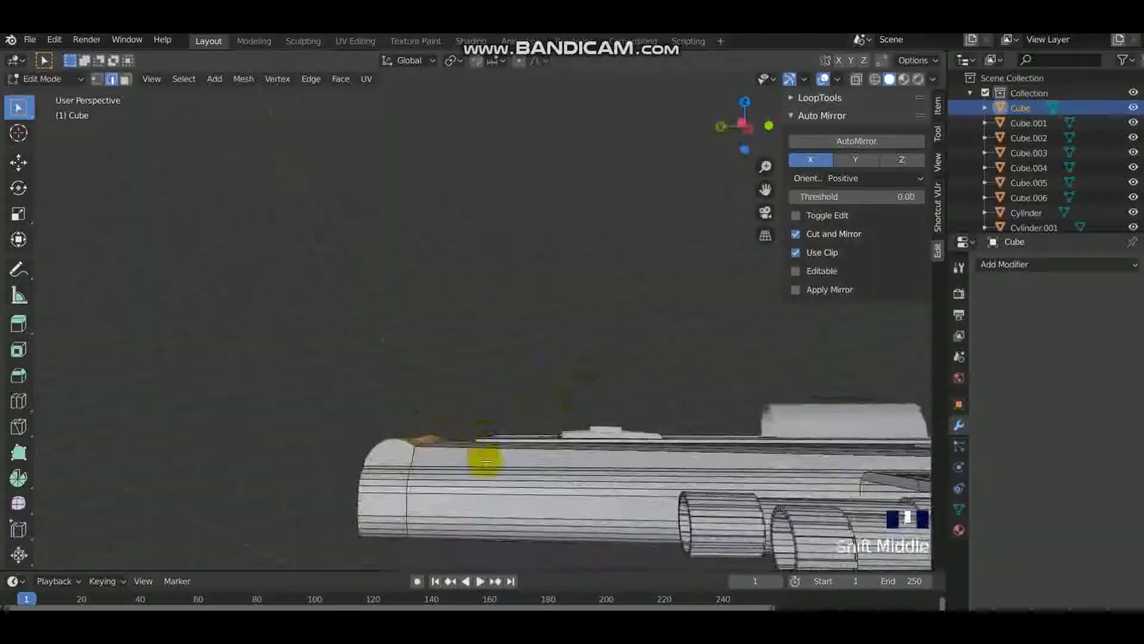
{"action": "key", "text": "g"}
{"action": "key", "text": "z"}
{"action": "left_click", "coordinate": [482, 409]}
Step: Dissolve the surplus edge on the inner side of the ridge
{"action": "middle_click_drag", "start_coordinate": [482, 409], "coordinate": [430, 391]}
{"action": "key", "text": "2"}
{"action": "left_click", "coordinate": [495, 407]}
{"action": "key", "text": "x"}
{"action": "key", "text": "x"}
{"action": "left_click", "coordinate": [475, 492]}
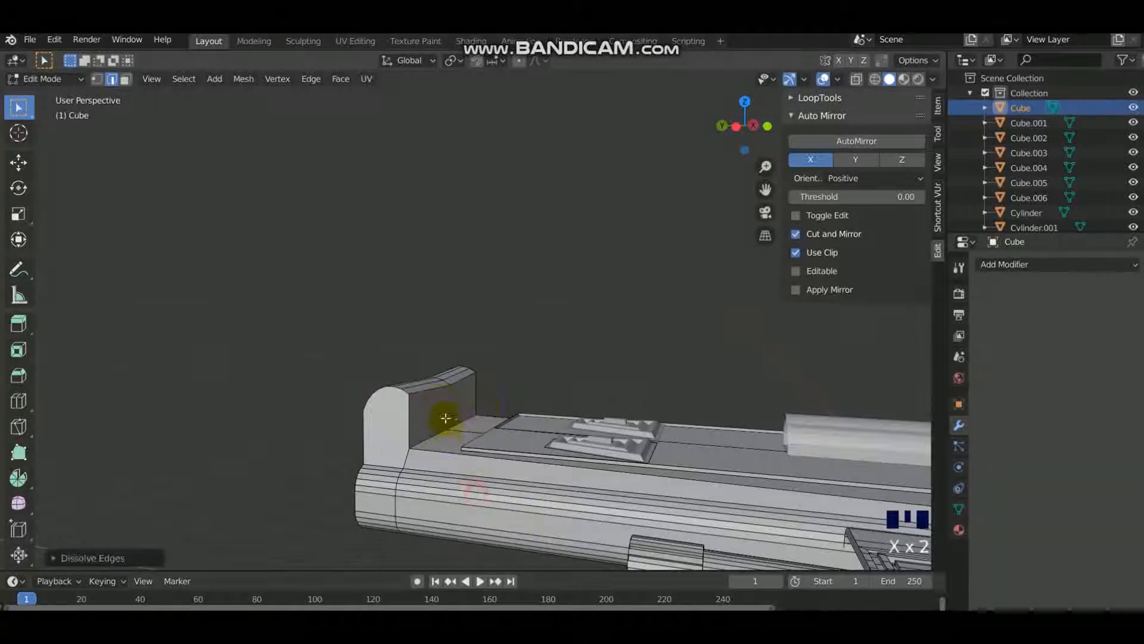
Step: Flatten the ridge's inner top edges by scaling them to 0 along Z and bevel them
{"action": "key", "text": "s"}
{"action": "key", "text": "s"}
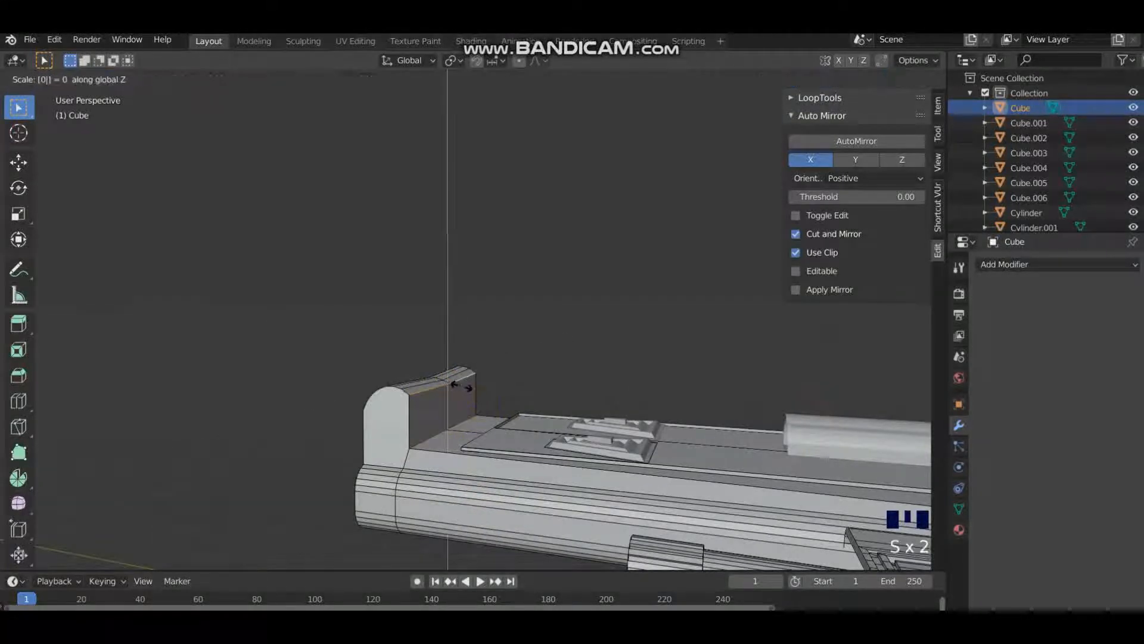
{"action": "left_click", "coordinate": [556, 324]}
{"action": "middle_click_drag", "start_coordinate": [550, 381], "coordinate": [360, 401]}
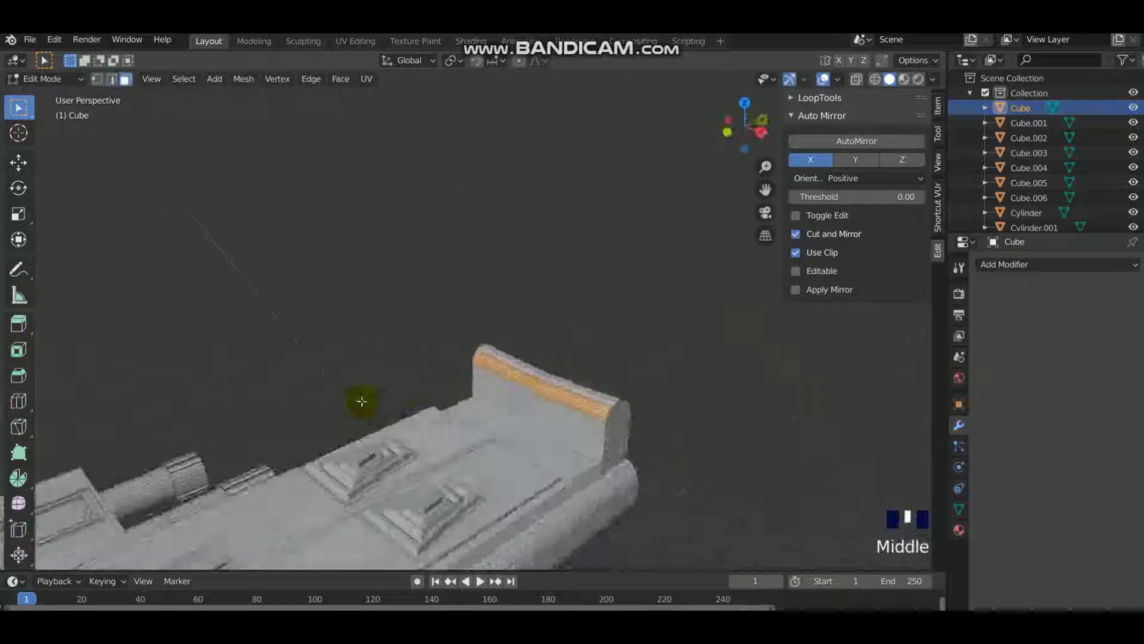
Step: Select the edge loop across the middle of the ridge and scale it along Z
{"action": "left_click", "coordinate": [538, 382], "text": "alt+shift"}
{"action": "left_click", "coordinate": [539, 382], "text": "alt+shift"}
{"action": "left_click", "coordinate": [538, 382], "text": "alt+shift"}
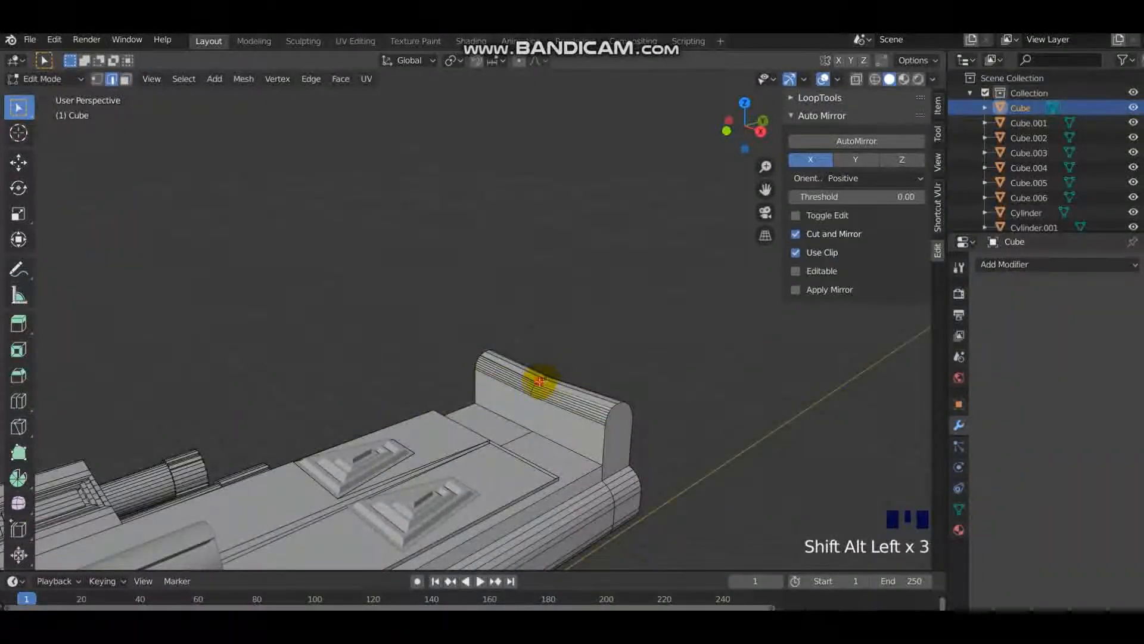
{"action": "key", "text": "s"}
{"action": "key", "text": "z"}
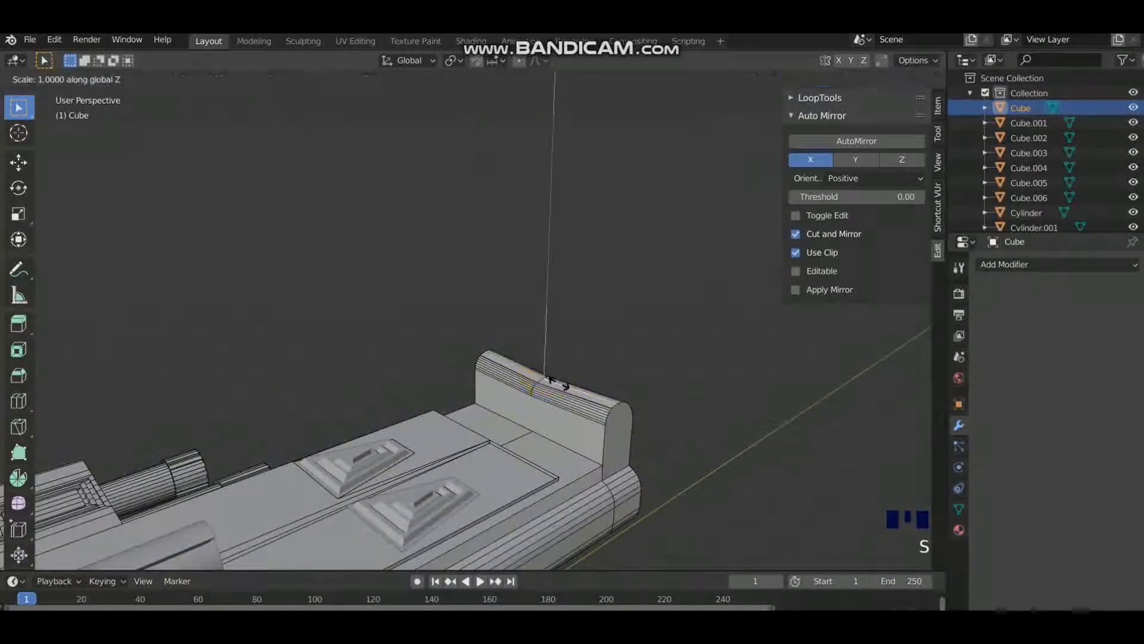
{"action": "left_click", "coordinate": [559, 383]}
Step: Select the two end faces behind the ridge and move them along Y to form a long end block
{"action": "middle_click_drag", "start_coordinate": [558, 384], "coordinate": [429, 438]}
{"action": "scroll", "coordinate": [469, 447], "scroll_direction": "up", "scroll_amount": 3}
{"action": "scroll", "coordinate": [593, 460], "scroll_direction": "up", "scroll_amount": 1}
{"action": "scroll", "coordinate": [444, 417], "scroll_direction": "down", "scroll_amount": 5}
{"action": "left_click", "coordinate": [456, 392]}
{"action": "left_click", "coordinate": [491, 379], "text": "shift"}
{"action": "middle_click_drag", "start_coordinate": [491, 381], "coordinate": [529, 409]}
{"action": "key", "text": "g"}
{"action": "key", "text": "x"}
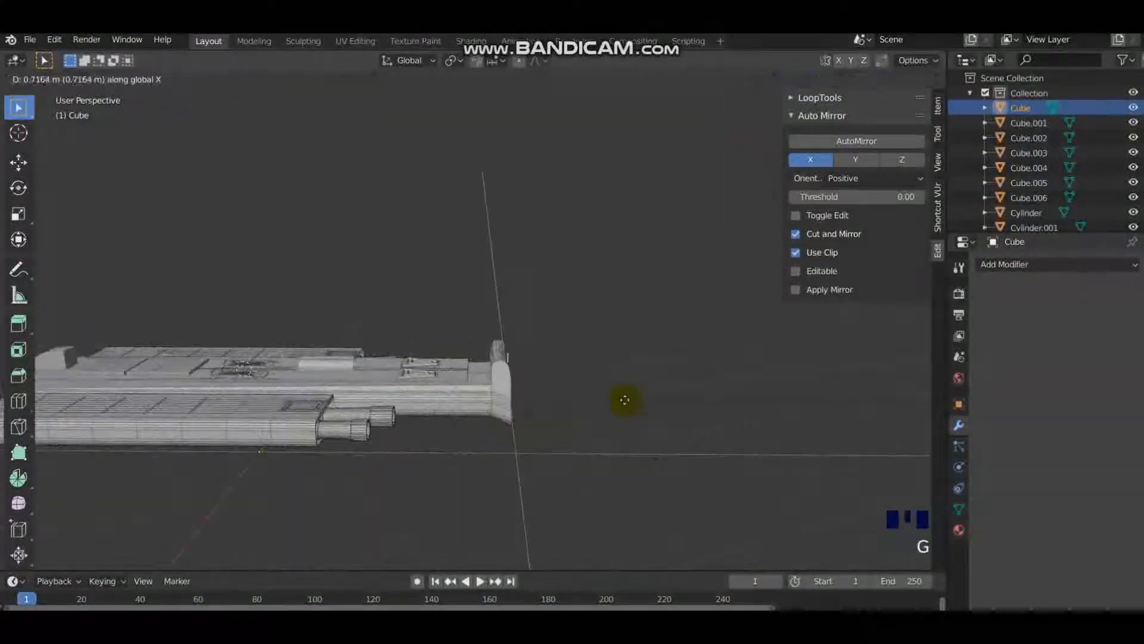
{"action": "key", "text": "y"}
{"action": "left_click", "coordinate": [600, 389]}
{"action": "mouse_move", "coordinate": [603, 390]}
{"action": "middle_mouse_down"}
{"action": "mouse_move", "coordinate": [583, 401]}
{"action": "mouse_move", "coordinate": [596, 403]}
{"action": "middle_mouse_up"}
Step: Bevel the edges around the end block's outer faces and check the shape in Object Mode
{"action": "key", "text": "2"}
{"action": "key", "text": "ctrl+b"}
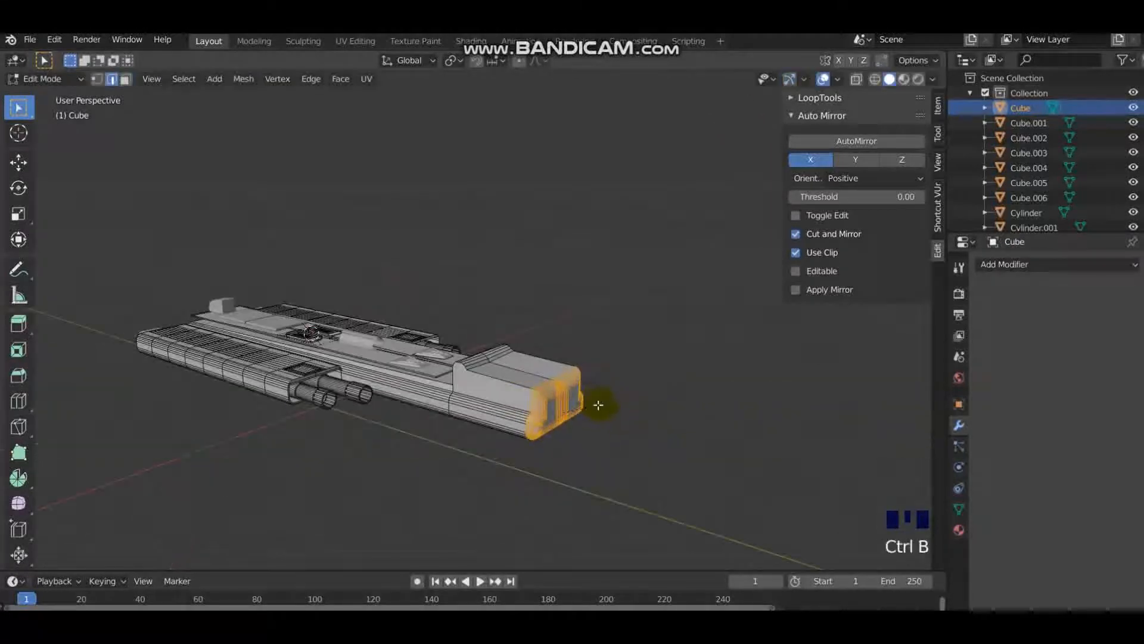
{"action": "left_click", "coordinate": [598, 404]}
{"action": "key", "text": "Tab"}
{"action": "scroll", "coordinate": [531, 407], "scroll_direction": "down", "scroll_amount": 3}
{"action": "scroll", "coordinate": [528, 403], "scroll_direction": "up", "scroll_amount": 5}
{"action": "key", "text": "Tab"}
Step: Knife-cut a triangle across the centre line on top of the end block
{"action": "middle_click_drag", "start_coordinate": [501, 384], "coordinate": [493, 511]}
{"action": "key", "text": "3"}
{"action": "key", "text": "k"}
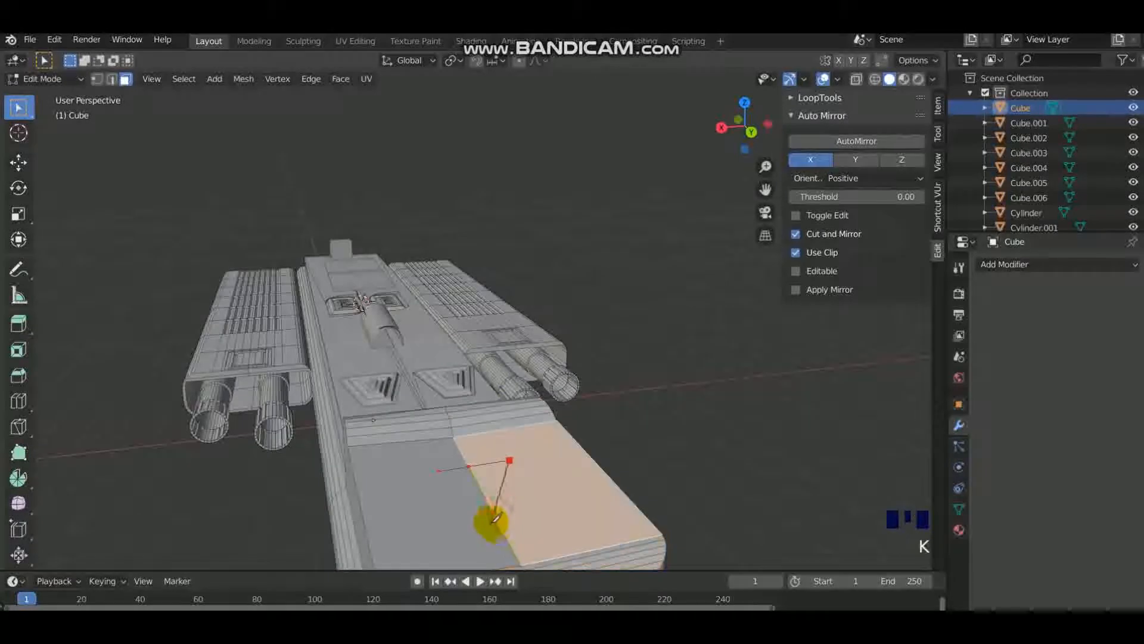
{"action": "left_click", "coordinate": [440, 472]}
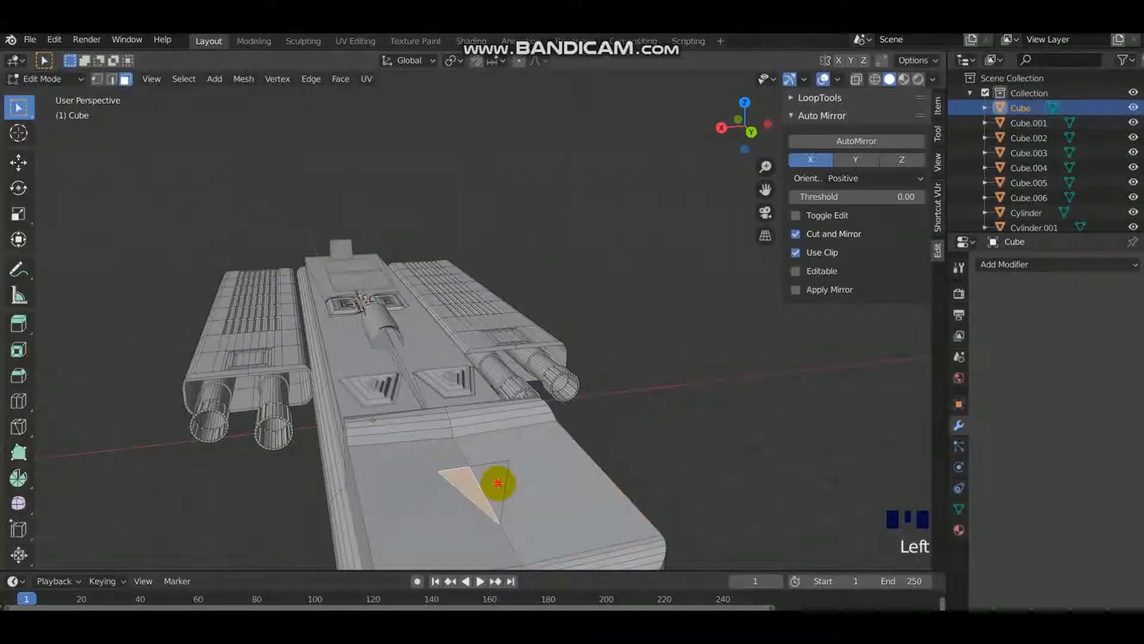
Step: Inset and extrude the triangular face on the end block repeatedly to form steps
{"action": "key", "text": "i"}
{"action": "left_click", "coordinate": [609, 401]}
{"action": "key", "text": "e"}
{"action": "key", "text": "s"}
{"action": "left_click", "coordinate": [603, 403]}
{"action": "key", "text": "i"}
{"action": "left_click", "coordinate": [601, 404]}
{"action": "key", "text": "e"}
{"action": "left_click", "coordinate": [603, 404]}
{"action": "key", "text": "i"}
Step: Examine the end block and its triangular detail from several angles in Object Mode
{"action": "key", "text": "Tab"}
{"action": "mouse_move", "coordinate": [529, 435]}
{"action": "middle_mouse_down"}
{"action": "mouse_move", "coordinate": [493, 422]}
{"action": "mouse_move", "coordinate": [514, 421]}
{"action": "middle_mouse_up"}
{"action": "scroll", "coordinate": [468, 473], "scroll_direction": "down", "scroll_amount": 2}
{"action": "middle_click_drag", "start_coordinate": [468, 473], "coordinate": [696, 519]}
{"action": "scroll", "coordinate": [696, 520], "scroll_direction": "up", "scroll_amount": 1}
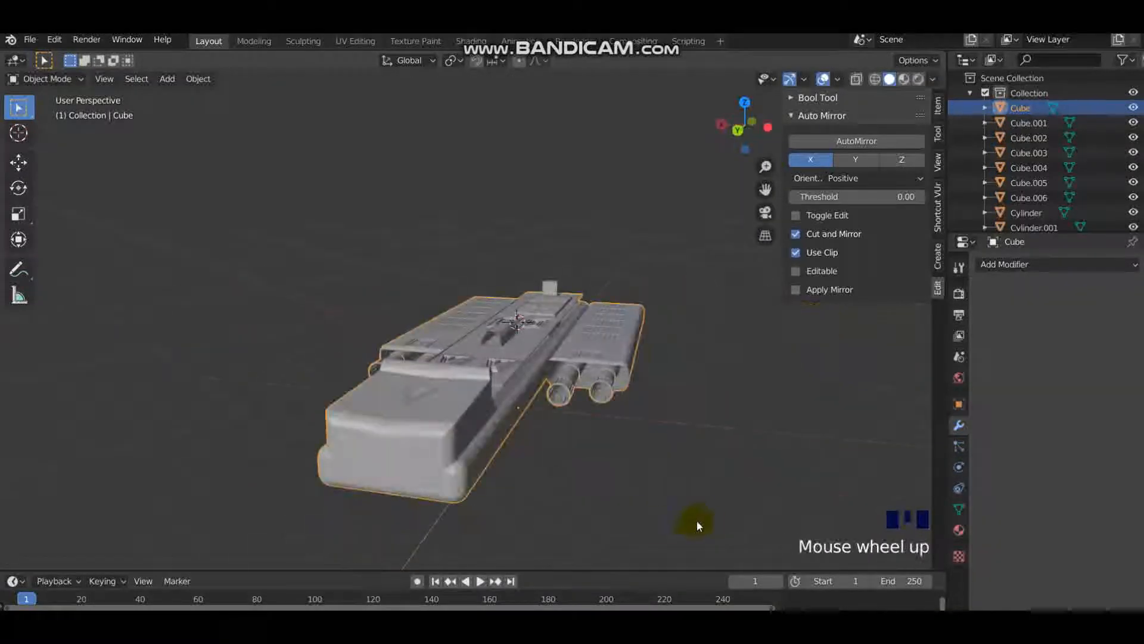
{"action": "scroll", "coordinate": [436, 607], "scroll_direction": "down", "scroll_amount": 2}
{"action": "middle_click_drag", "start_coordinate": [524, 451], "coordinate": [472, 457]}
{"action": "scroll", "coordinate": [421, 398], "scroll_direction": "down", "scroll_amount": 2}
Step: Select the bevelled top edges at the far end of the block and raise them along Z
{"action": "key", "text": "Tab"}
{"action": "left_click", "coordinate": [483, 395]}
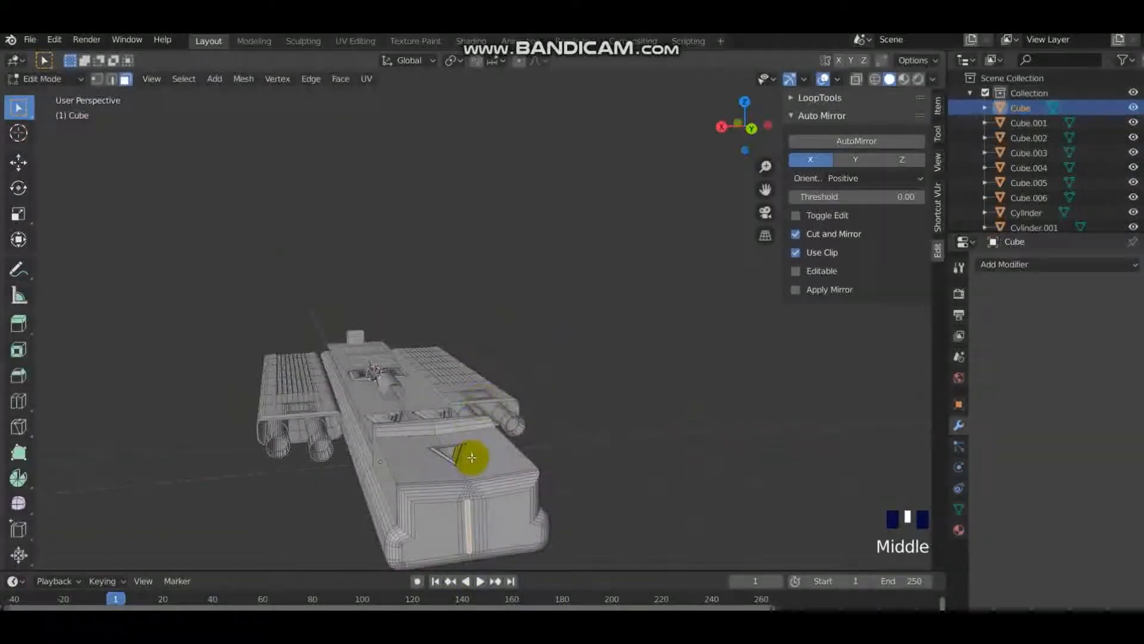
{"action": "key", "text": "2"}
{"action": "double_click", "coordinate": [436, 499]}
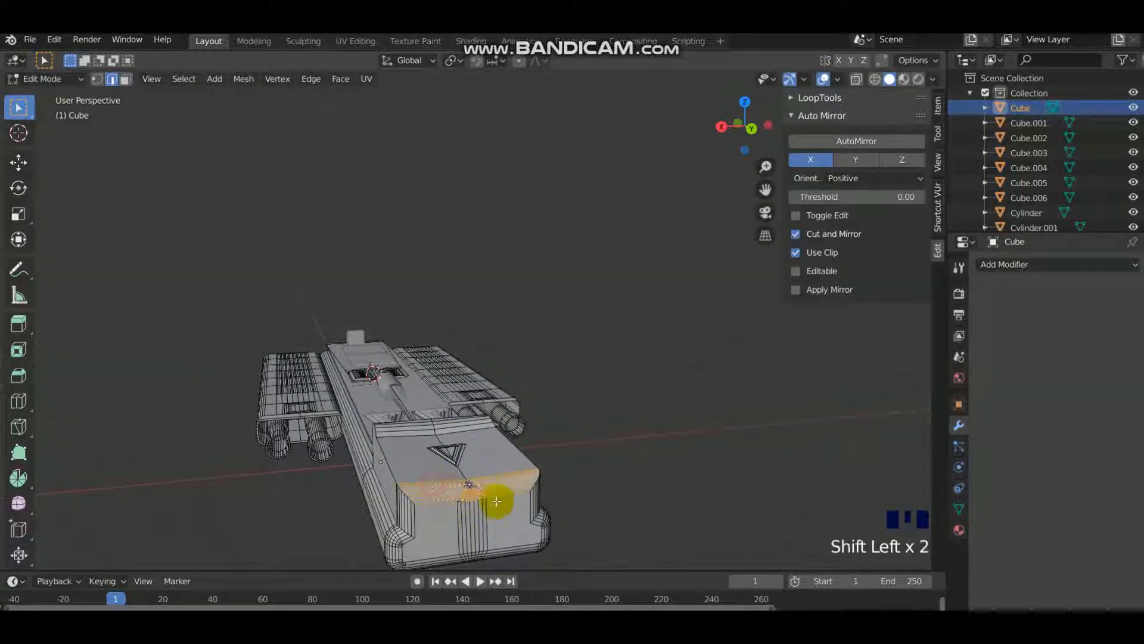
{"action": "middle_click_drag", "start_coordinate": [471, 506], "coordinate": [692, 441]}
{"action": "key", "text": "g"}
{"action": "key", "text": "z"}
{"action": "left_click", "coordinate": [696, 417]}
Step: Undo the raised edges, the stepped triangular detail and the bevel on the end block
{"action": "middle_click_drag", "start_coordinate": [560, 435], "coordinate": [626, 479]}
{"action": "scroll", "coordinate": [524, 477], "scroll_direction": "up", "scroll_amount": 4}
{"action": "scroll", "coordinate": [460, 409], "scroll_direction": "up", "scroll_amount": 2, "text": "shift"}
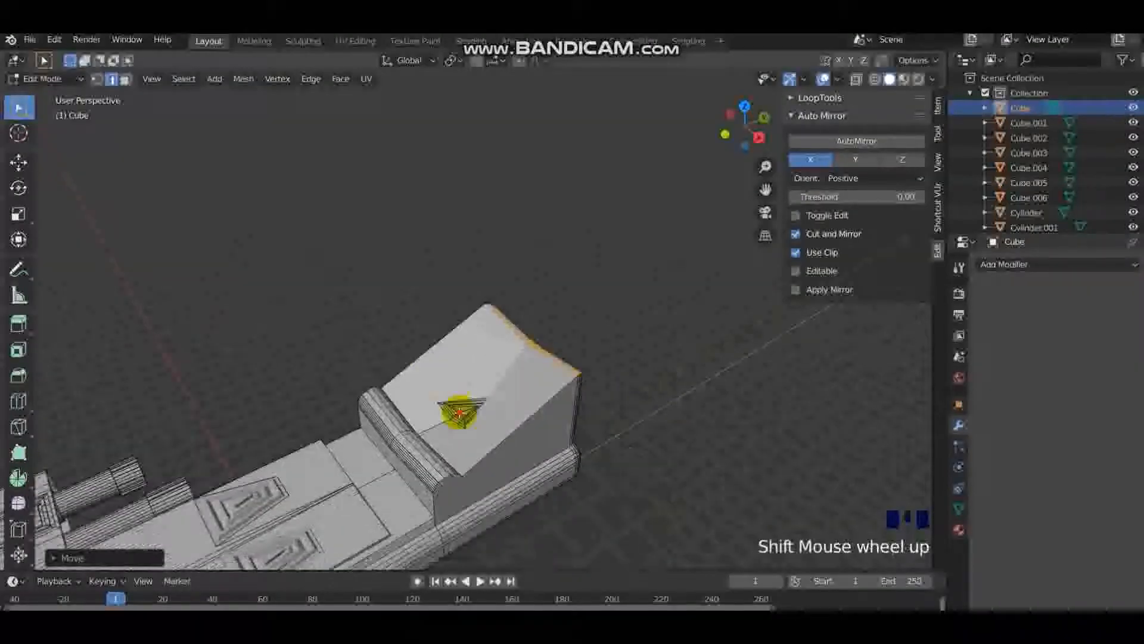
{"action": "left_click", "coordinate": [460, 411]}
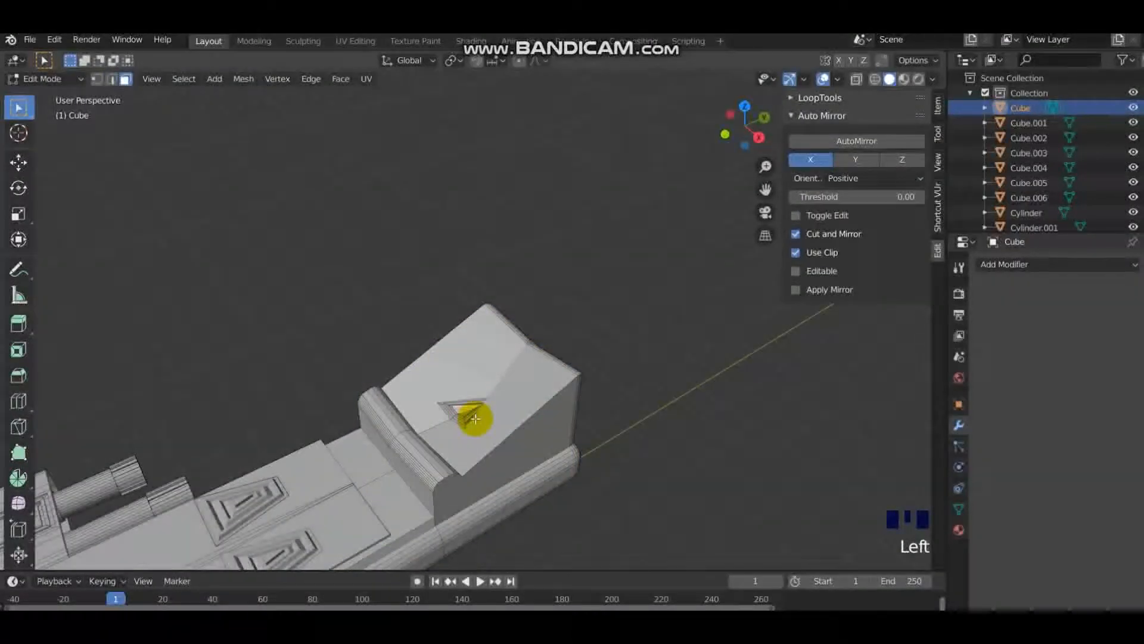
{"action": "key", "text": "ctrl+z"}
{"action": "key", "text": "ctrl+z"}
{"action": "key", "text": "ctrl+z"}
{"action": "key", "text": "ctrl+z"}
{"action": "key", "text": "ctrl+z"}
{"action": "key", "text": "ctrl+z"}
{"action": "key", "text": "ctrl+z"}
{"action": "key", "text": "ctrl+z"}
{"action": "key", "text": "ctrl+z"}
{"action": "key", "text": "ctrl+z"}
{"action": "key", "text": "ctrl+z"}
{"action": "key", "text": "ctrl+z"}
{"action": "key", "text": "ctrl+z"}
{"action": "key", "text": "ctrl+z"}
{"action": "key", "text": "ctrl+z"}
{"action": "key", "text": "ctrl+z"}
{"action": "key", "text": "ctrl+z"}
{"action": "key", "text": "ctrl+z"}
{"action": "key", "text": "ctrl+z"}
{"action": "key", "text": "ctrl+z"}
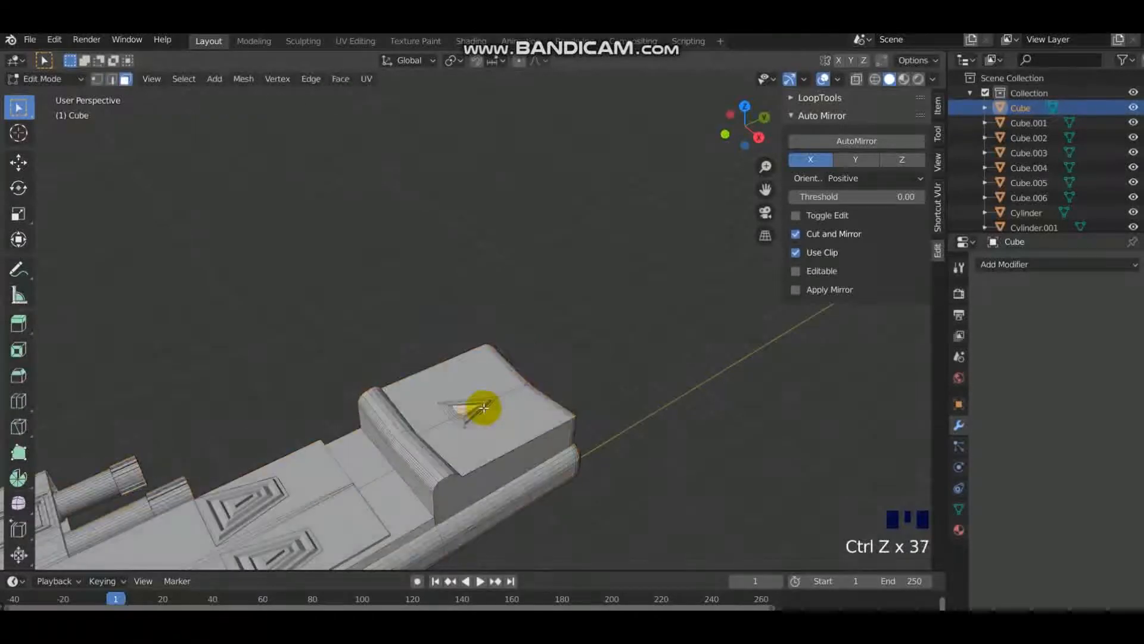
{"action": "key", "text": "ctrl+z"}
{"action": "key", "text": "ctrl+z"}
{"action": "key", "text": "ctrl+z"}
{"action": "key", "text": "ctrl+z"}
Step: Raise the end block's outer top edge along Z so that its top face slopes upward
{"action": "key", "text": "Tab"}
{"action": "key", "text": "g"}
{"action": "key", "text": "z"}
{"action": "left_click", "coordinate": [608, 337]}
Step: Scale the raised outer edge of the end block along X in two passes
{"action": "middle_click_drag", "start_coordinate": [490, 361], "coordinate": [426, 334]}
{"action": "key", "text": "s"}
{"action": "key", "text": "x"}
{"action": "left_click", "coordinate": [547, 357]}
{"action": "middle_click_drag", "start_coordinate": [547, 357], "coordinate": [676, 400]}
{"action": "key", "text": "s"}
{"action": "key", "text": "x"}
{"action": "left_click", "coordinate": [563, 362]}
Step: Try to inset one half of the end block's sloped top face
{"action": "key", "text": "3"}
{"action": "mouse_move", "coordinate": [563, 363]}
{"action": "middle_mouse_down"}
{"action": "mouse_move", "coordinate": [441, 353]}
{"action": "mouse_move", "coordinate": [482, 347]}
{"action": "mouse_move", "coordinate": [581, 371]}
{"action": "middle_mouse_up"}
{"action": "middle_click_drag", "start_coordinate": [581, 371], "coordinate": [499, 308], "text": "shift"}
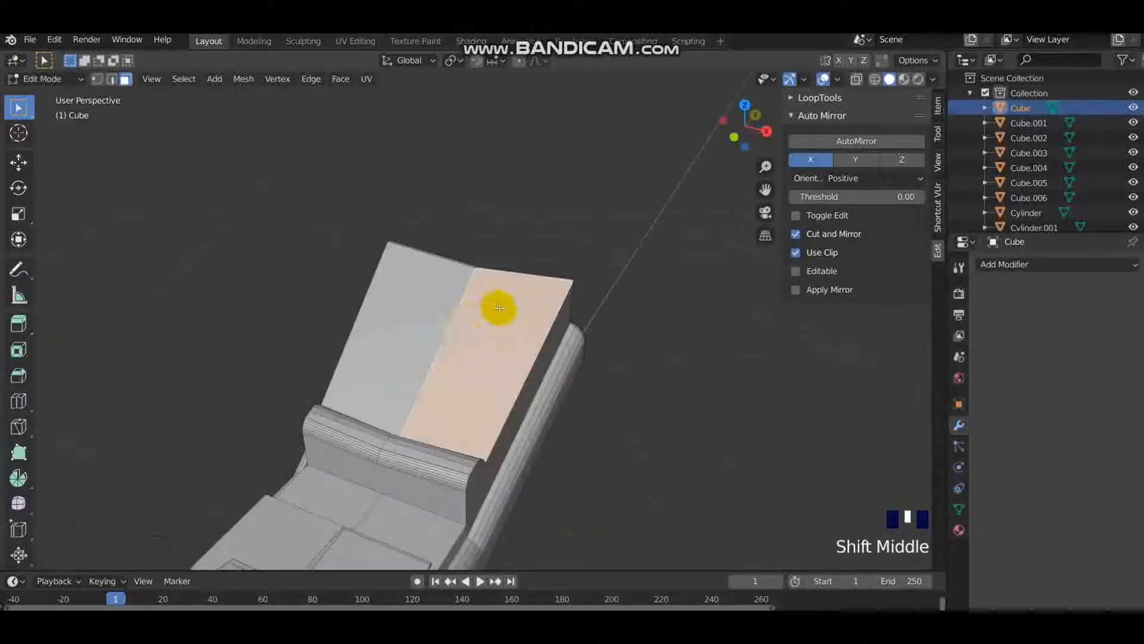
{"action": "key", "text": "i"}
{"action": "left_click", "coordinate": [466, 354]}
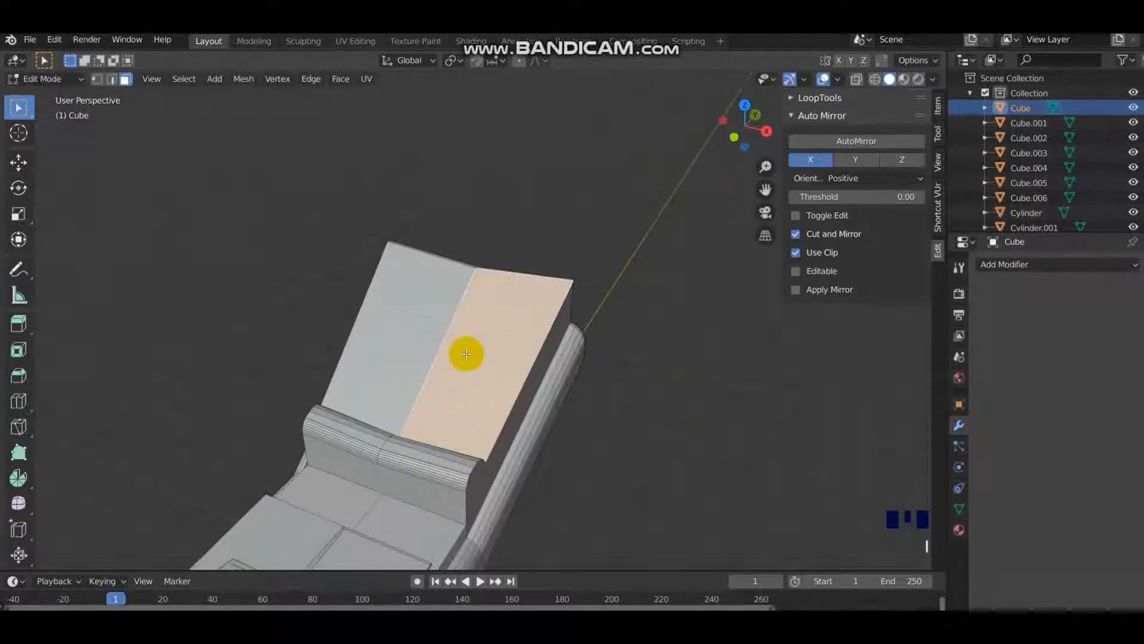
Step: Leave mesh editing, try adding a cube at the end block, and undo it
{"action": "middle_click_drag", "start_coordinate": [490, 353], "coordinate": [463, 355]}
{"action": "scroll", "coordinate": [462, 354], "scroll_direction": "up", "scroll_amount": 3}
{"action": "key", "text": "shift+a"}
{"action": "key", "text": "Tab"}
{"action": "key", "text": "shift+a"}
{"action": "mouse_move", "coordinate": [417, 319]}
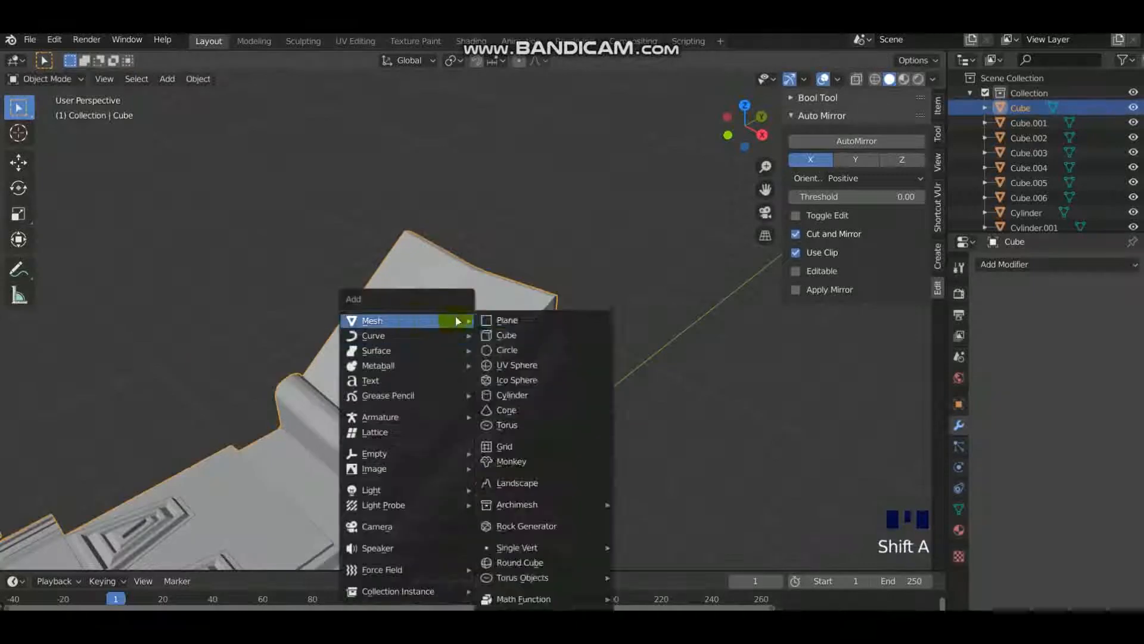
{"action": "left_click", "coordinate": [525, 337]}
{"action": "key", "text": "ctrl+z"}
Step: Add a cube on one half of the sloped top face, scale it down and rotate it about X to follow the slope
{"action": "key", "text": "shift+a"}
{"action": "mouse_move", "coordinate": [491, 329]}
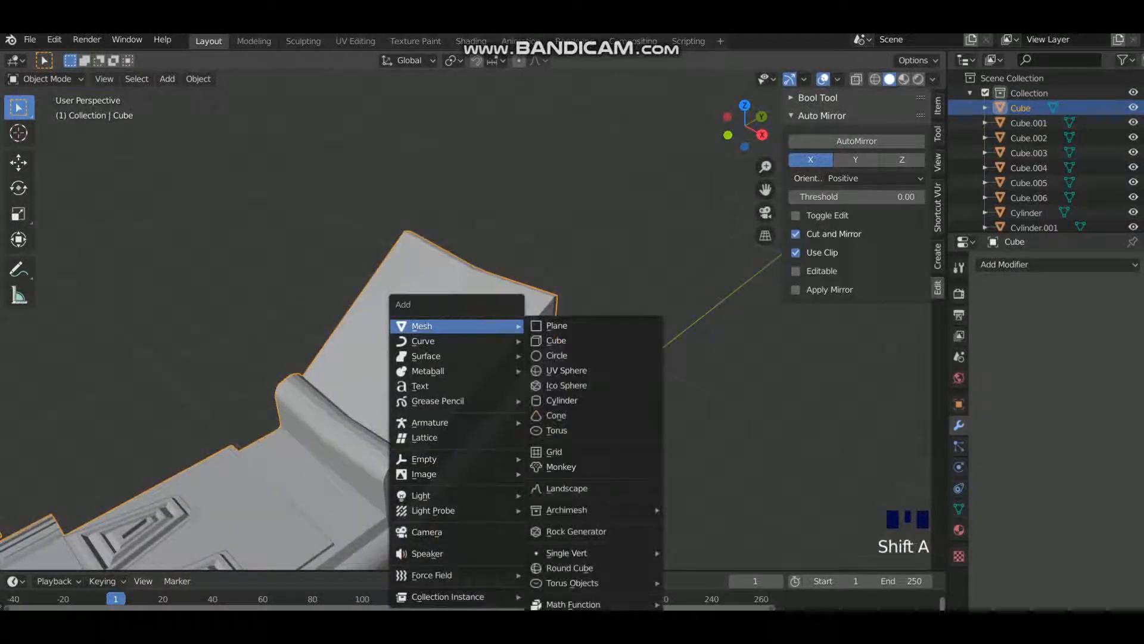
{"action": "left_click", "coordinate": [551, 340]}
{"action": "key", "text": "s"}
{"action": "left_click", "coordinate": [518, 308]}
{"action": "key", "text": "r"}
{"action": "key", "text": "x"}
{"action": "left_click", "coordinate": [531, 325]}
Step: Try a brush Boolean difference of the small cube on the body and check the cut in the mesh
{"action": "left_click", "coordinate": [547, 327], "text": "shift"}
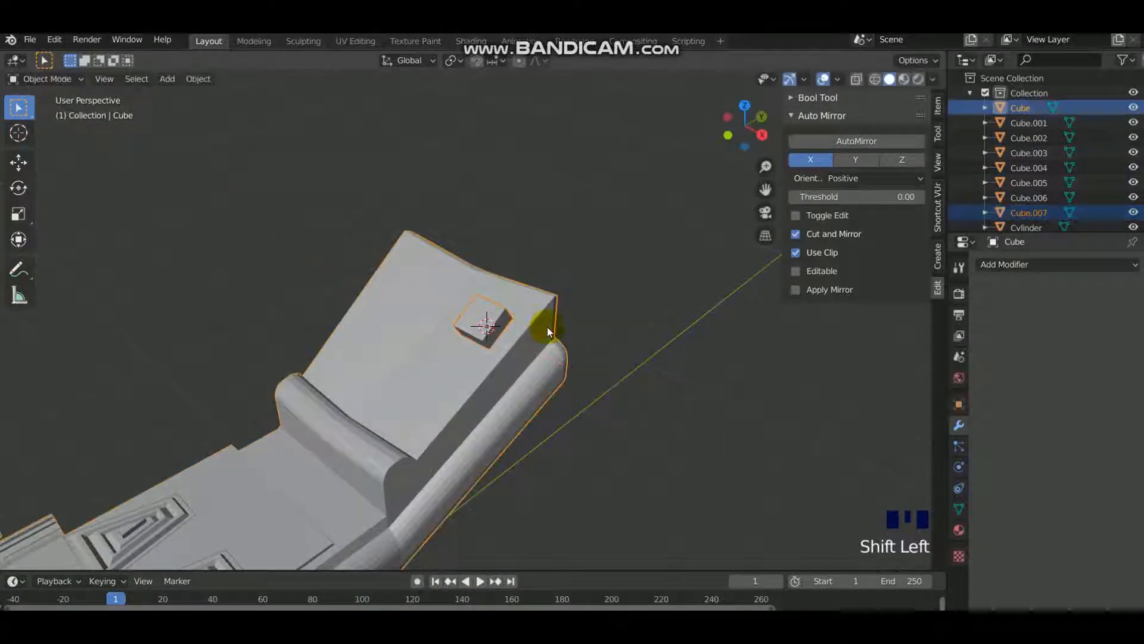
{"action": "key", "text": "ctrl+KP_Subtract"}
{"action": "key", "text": "Tab"}
{"action": "key", "text": "Tab"}
{"action": "left_click", "coordinate": [520, 344]}
{"action": "middle_click_drag", "start_coordinate": [485, 360], "coordinate": [695, 357]}
{"action": "key", "text": "Tab"}
{"action": "scroll", "coordinate": [510, 345], "scroll_direction": "up", "scroll_amount": 2}
{"action": "key", "text": "Tab"}
{"action": "double_click", "coordinate": [544, 322]}
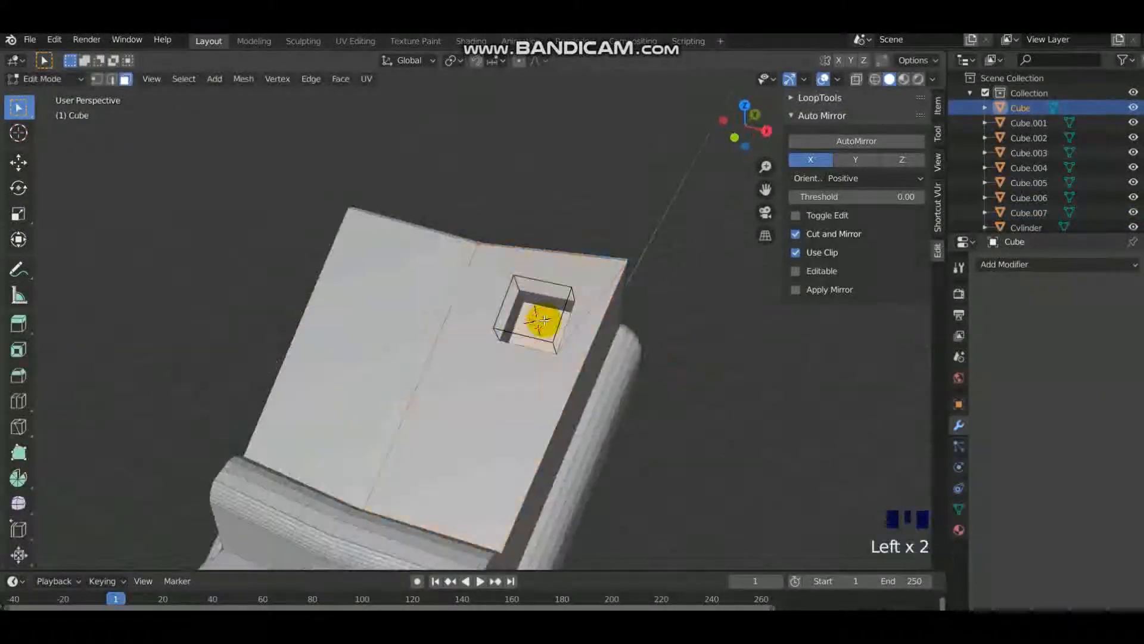
Step: Undo the brush Boolean difference to restore the small cube as a separate object
{"action": "key", "text": "ctrl+z"}
{"action": "key", "text": "ctrl+z"}
{"action": "key", "text": "ctrl+z"}
{"action": "key", "text": "ctrl+z"}
{"action": "key", "text": "ctrl+z"}
{"action": "key", "text": "ctrl+z"}
{"action": "key", "text": "ctrl+z"}
{"action": "key", "text": "ctrl+z"}
{"action": "key", "text": "ctrl+z"}
{"action": "key", "text": "ctrl+z"}
{"action": "key", "text": "ctrl+z"}
{"action": "key", "text": "ctrl+z"}
{"action": "middle_click_drag", "start_coordinate": [544, 322], "coordinate": [488, 300]}
{"action": "key", "text": "ctrl+z"}
{"action": "key", "text": "Tab"}
{"action": "key", "text": "Tab"}
Step: Cut a rectangular pocket into the sloped face by directly subtracting the small cube from the body with an auto Boolean difference
{"action": "left_click", "coordinate": [499, 299]}
{"action": "left_click", "coordinate": [531, 286]}
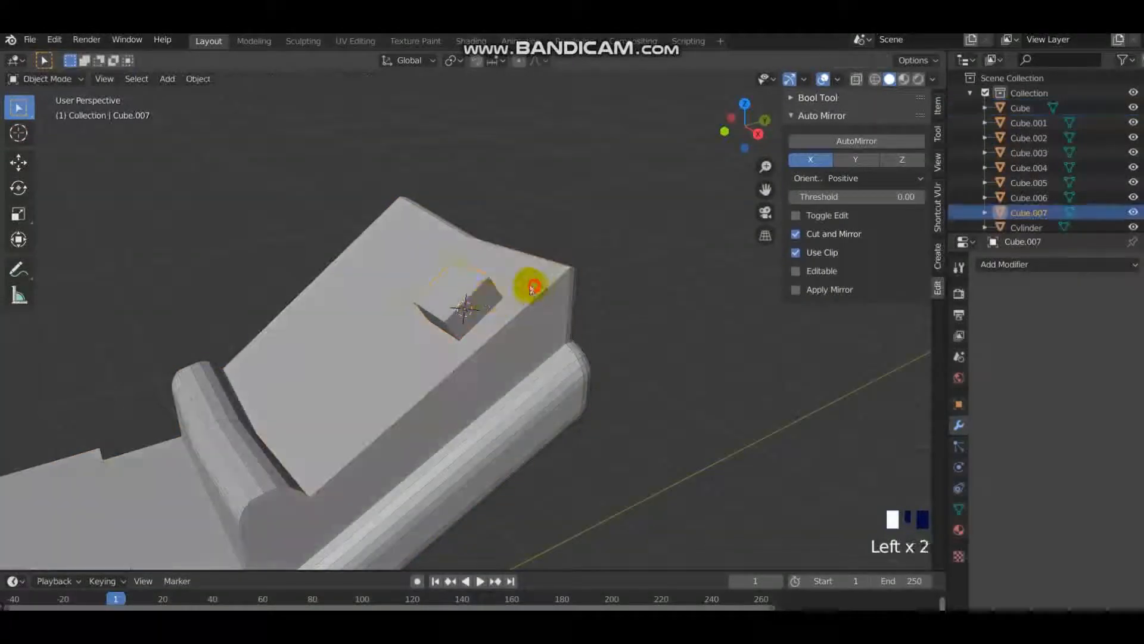
{"action": "left_click", "coordinate": [469, 292], "text": "shift"}
{"action": "key", "text": "ctrl+z"}
{"action": "double_click", "coordinate": [446, 323]}
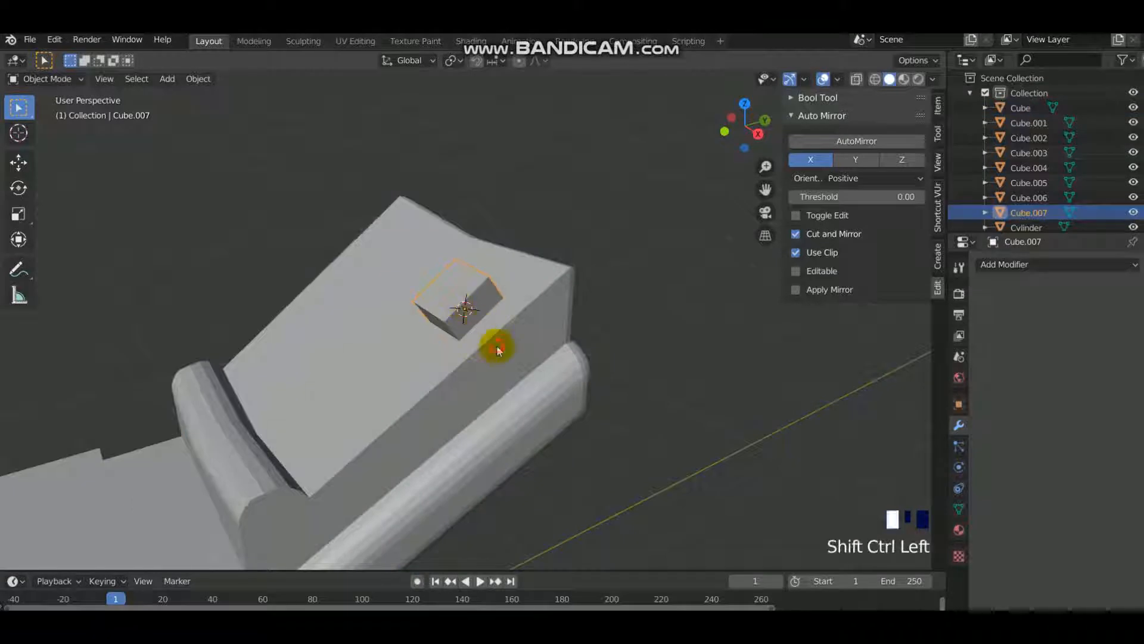
{"action": "middle_click_drag", "start_coordinate": [423, 405], "coordinate": [448, 418]}
{"action": "left_click", "coordinate": [452, 391]}
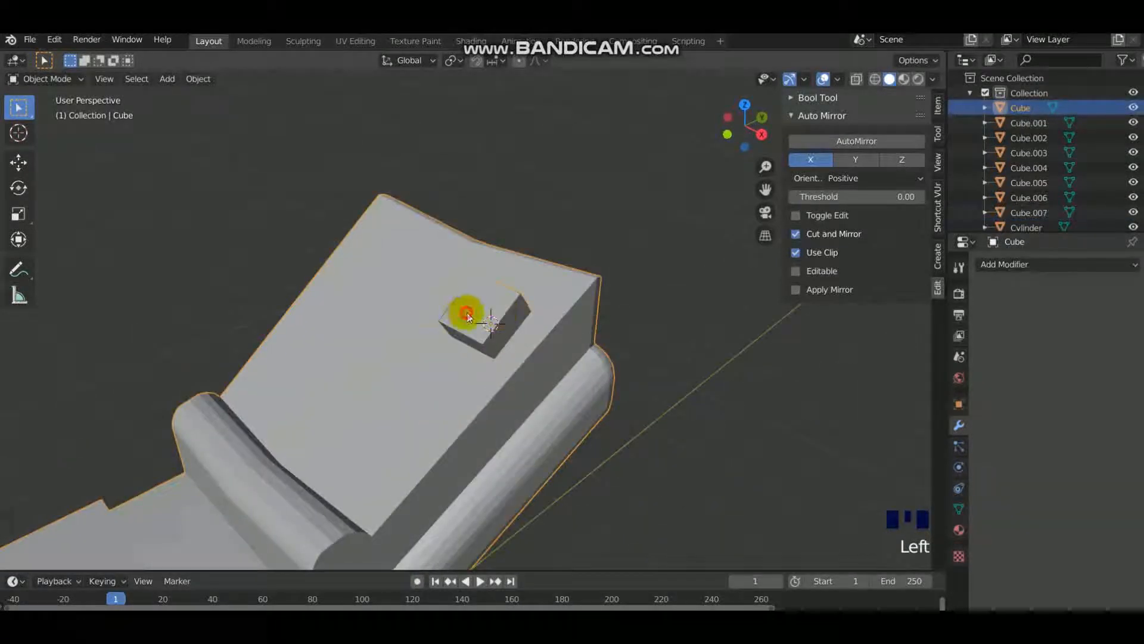
{"action": "left_click", "coordinate": [449, 388], "text": "shift"}
{"action": "key", "text": "ctrl+shift+KP_Subtract"}
{"action": "key", "text": "Tab"}
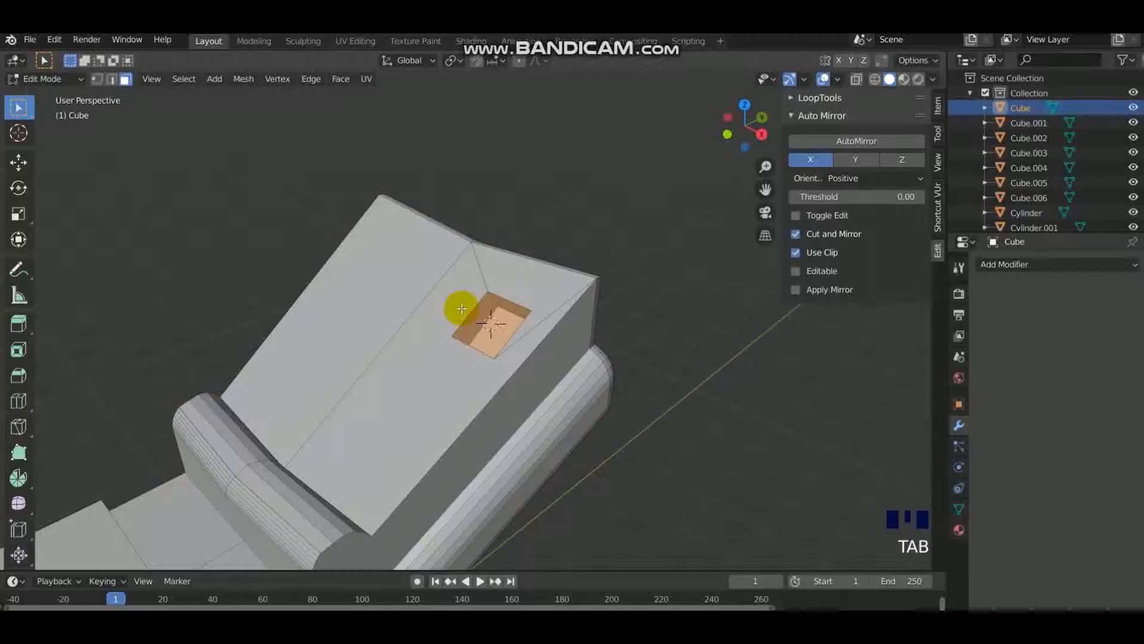
Step: Try moving the pocket's faces along X and select faces on both halves of the slope
{"action": "middle_click_drag", "start_coordinate": [462, 308], "coordinate": [505, 321], "text": "shift"}
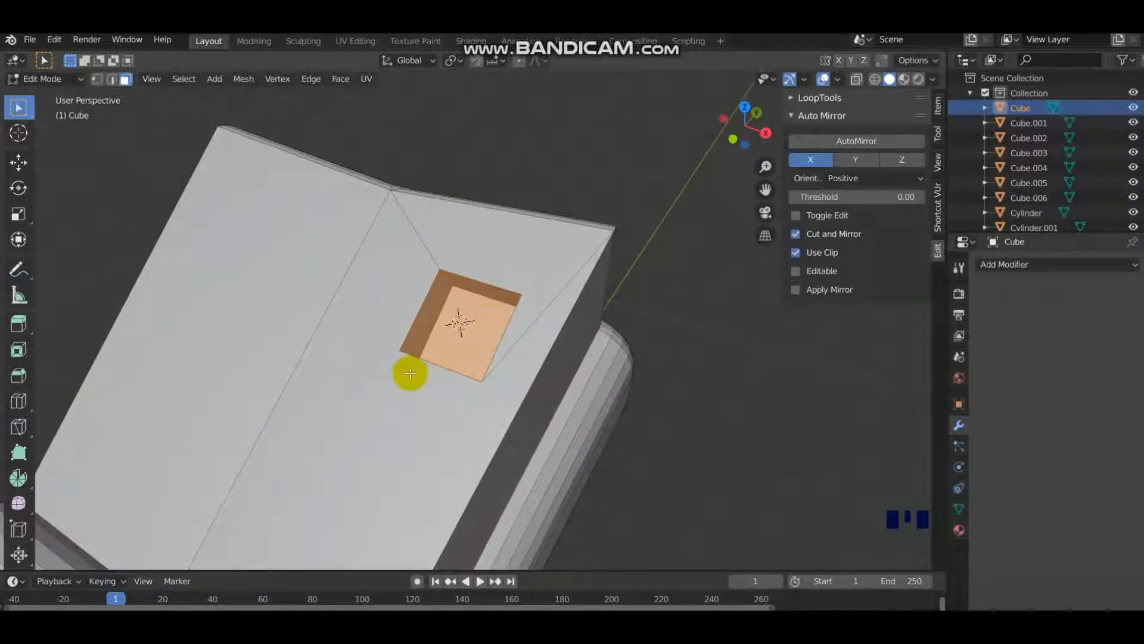
{"action": "scroll", "coordinate": [475, 383], "scroll_direction": "up", "scroll_amount": 4}
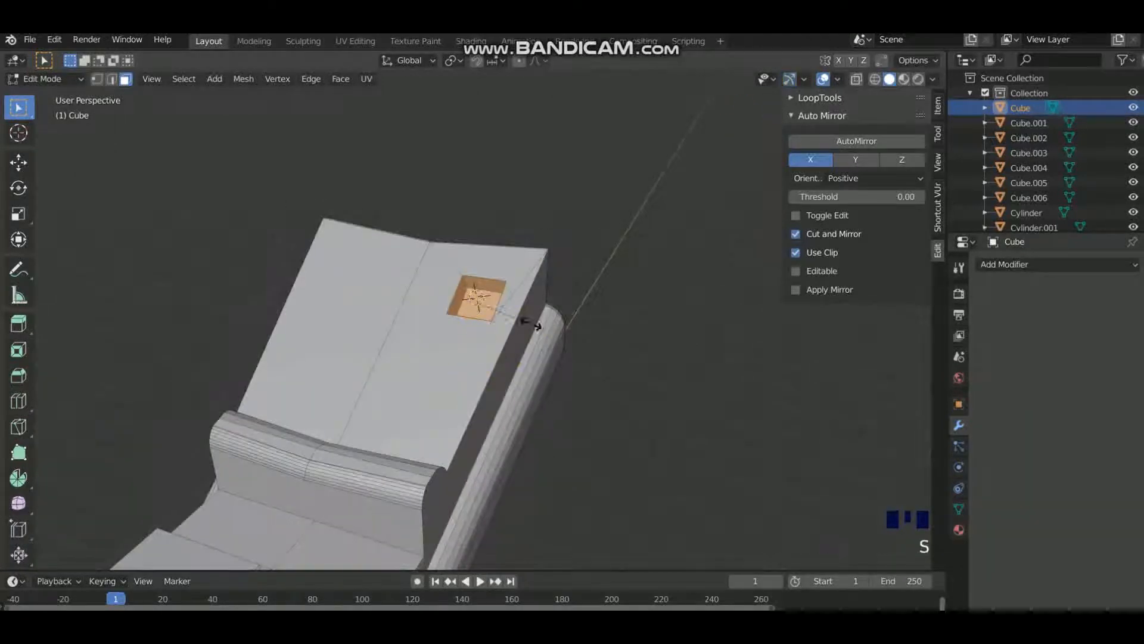
{"action": "key", "text": "g"}
{"action": "key", "text": "x"}
{"action": "left_click", "coordinate": [356, 284]}
{"action": "left_click", "coordinate": [356, 283]}
{"action": "mouse_move", "coordinate": [356, 284]}
{"action": "middle_mouse_down"}
{"action": "mouse_move", "coordinate": [384, 299]}
{"action": "mouse_move", "coordinate": [372, 297]}
{"action": "middle_mouse_up"}
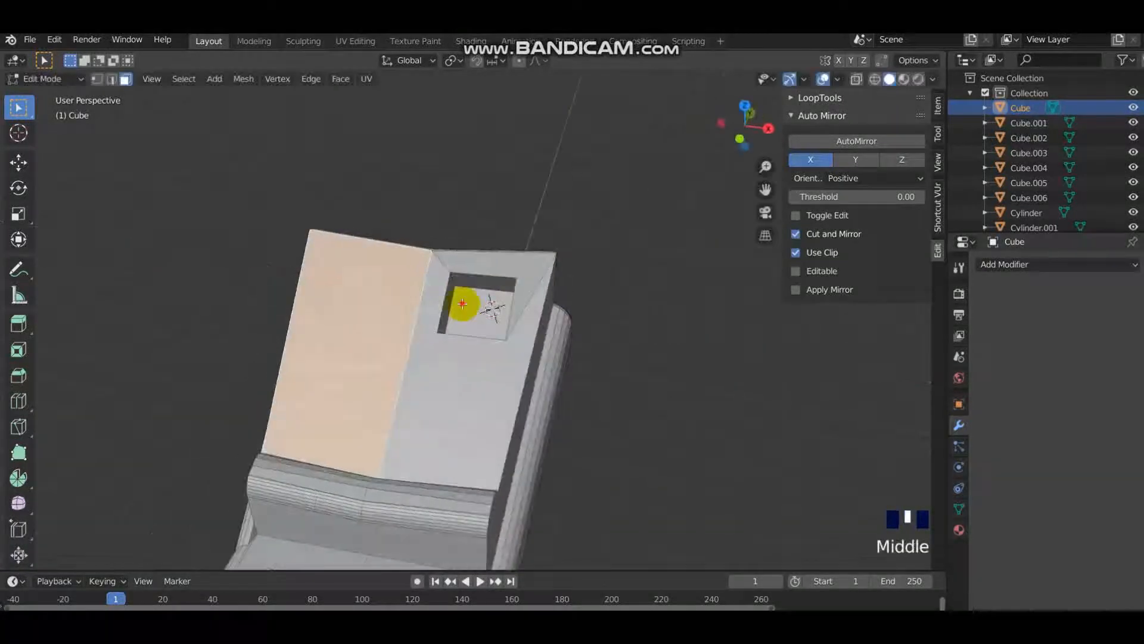
{"action": "left_click", "coordinate": [462, 304]}
Step: Undo the edits to the pocket and the auto Boolean cut
{"action": "key", "text": "ctrl+z"}
{"action": "key", "text": "ctrl+z"}
{"action": "key", "text": "ctrl+z"}
{"action": "key", "text": "ctrl+z"}
{"action": "key", "text": "ctrl+z"}
{"action": "key", "text": "ctrl+z"}
{"action": "key", "text": "ctrl+z"}
Step: Duplicate the small cube along X onto the other half of the sloped face
{"action": "left_click", "coordinate": [469, 307]}
{"action": "key", "text": "shift+d"}
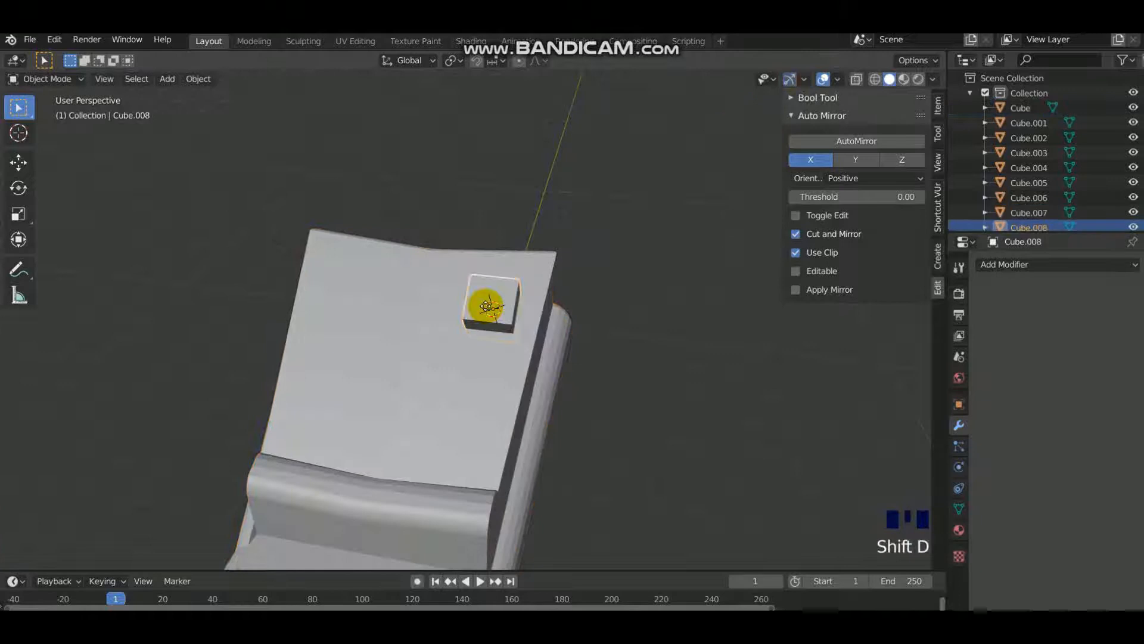
{"action": "key", "text": "x"}
{"action": "left_click", "coordinate": [416, 301]}
Step: Subtract both small cubes from the body with an auto Boolean difference to cut two pockets
{"action": "left_click", "coordinate": [485, 303], "text": "shift"}
{"action": "left_click", "coordinate": [417, 302], "text": "shift"}
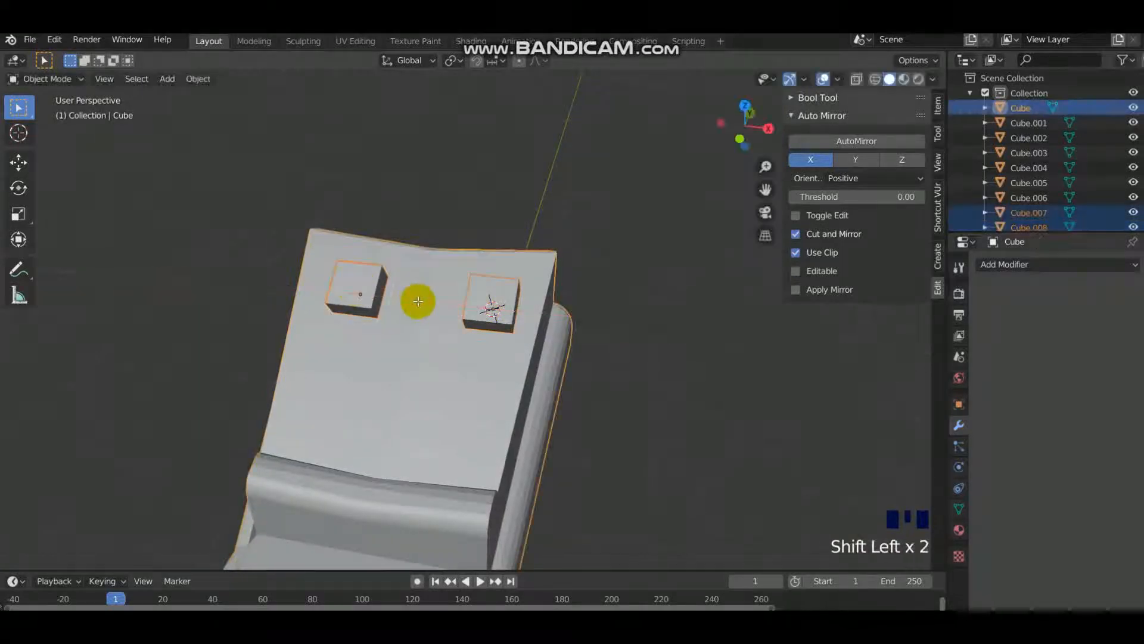
{"action": "key", "text": "ctrl+shift+KP_Subtract"}
{"action": "middle_click_drag", "start_coordinate": [661, 313], "coordinate": [394, 338]}
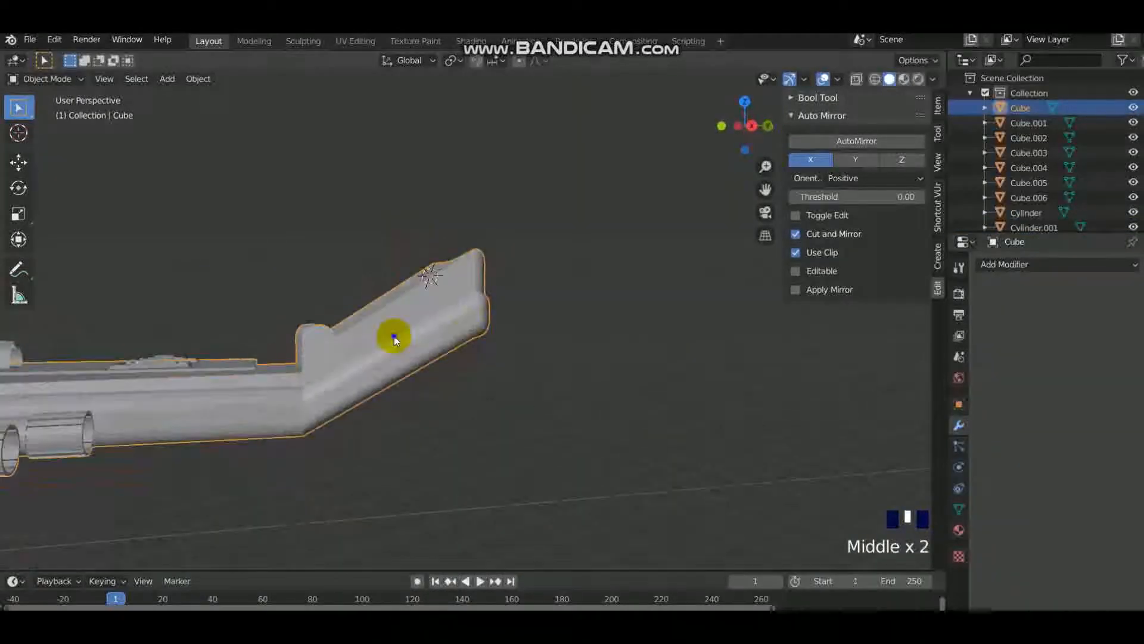
Step: Add a cylinder at the end block's side, rotate it to the slope, scale it down and widen it with global Z locked
{"action": "key", "text": "shift+a"}
{"action": "mouse_move", "coordinate": [395, 336]}
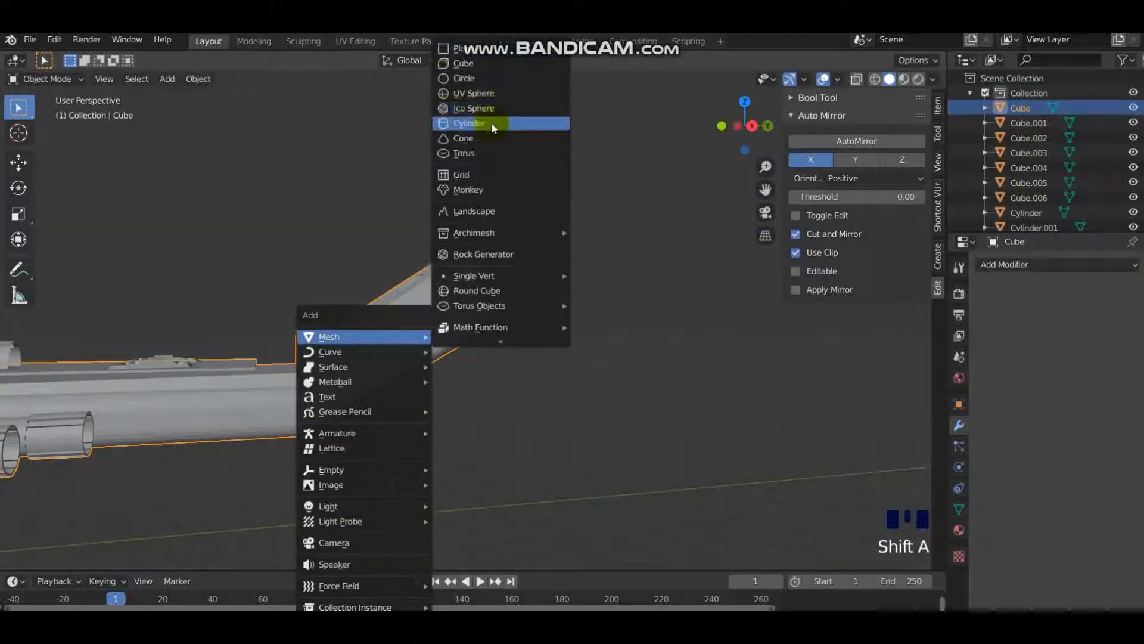
{"action": "left_click", "coordinate": [491, 123]}
{"action": "key", "text": "ctrl+a"}
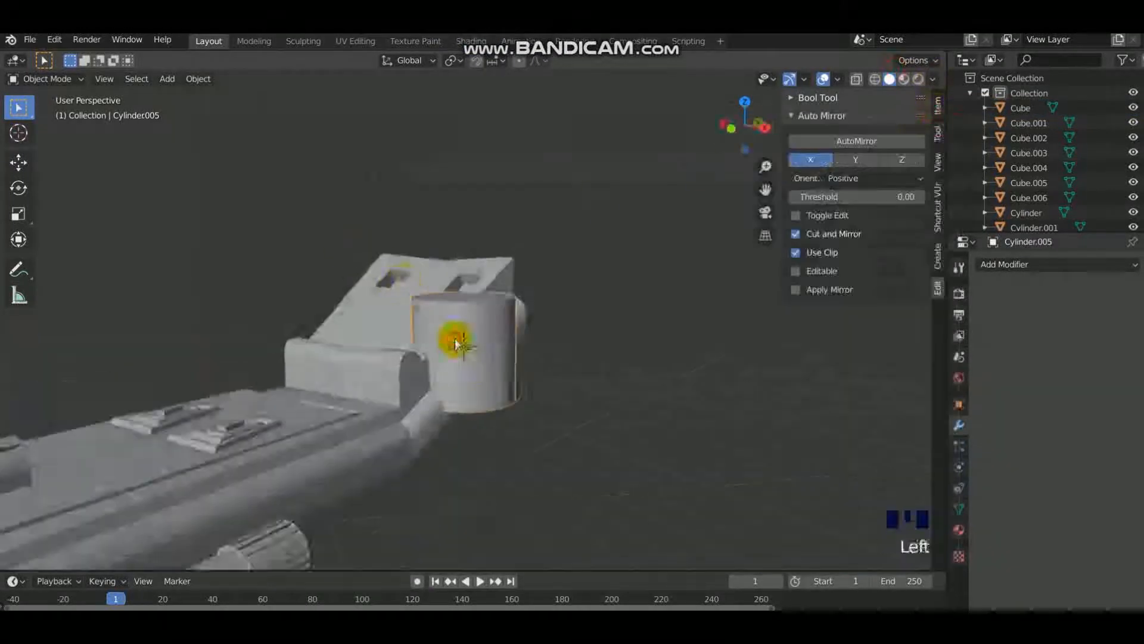
{"action": "key", "text": "r"}
{"action": "left_click", "coordinate": [571, 312]}
{"action": "key", "text": "s"}
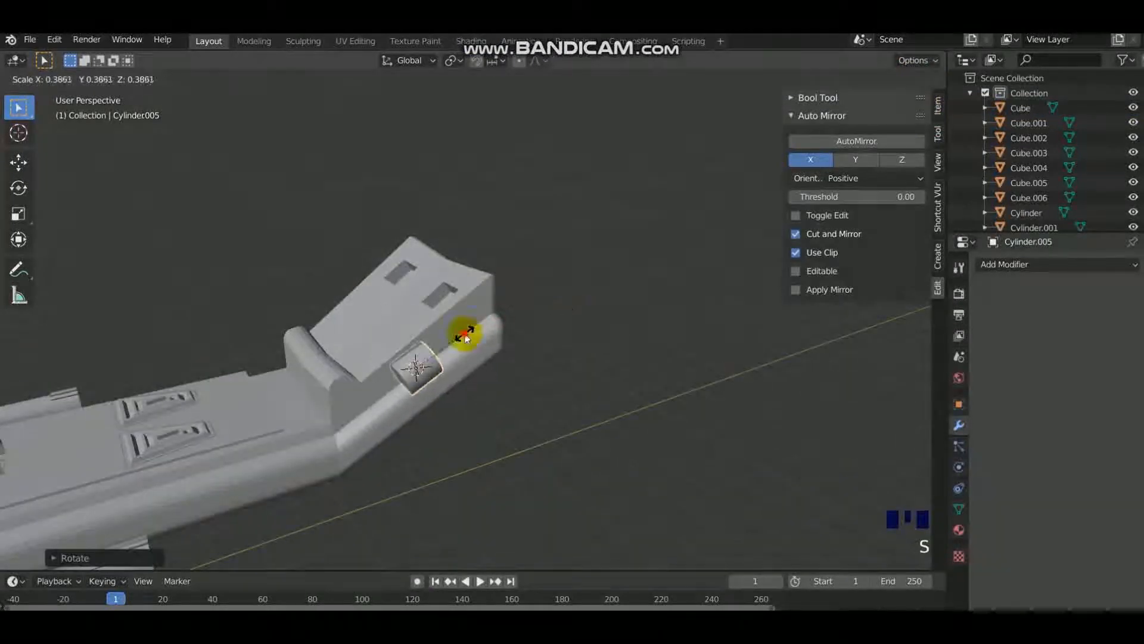
{"action": "left_click", "coordinate": [517, 327]}
{"action": "key", "text": "s"}
{"action": "key", "text": "shift+z"}
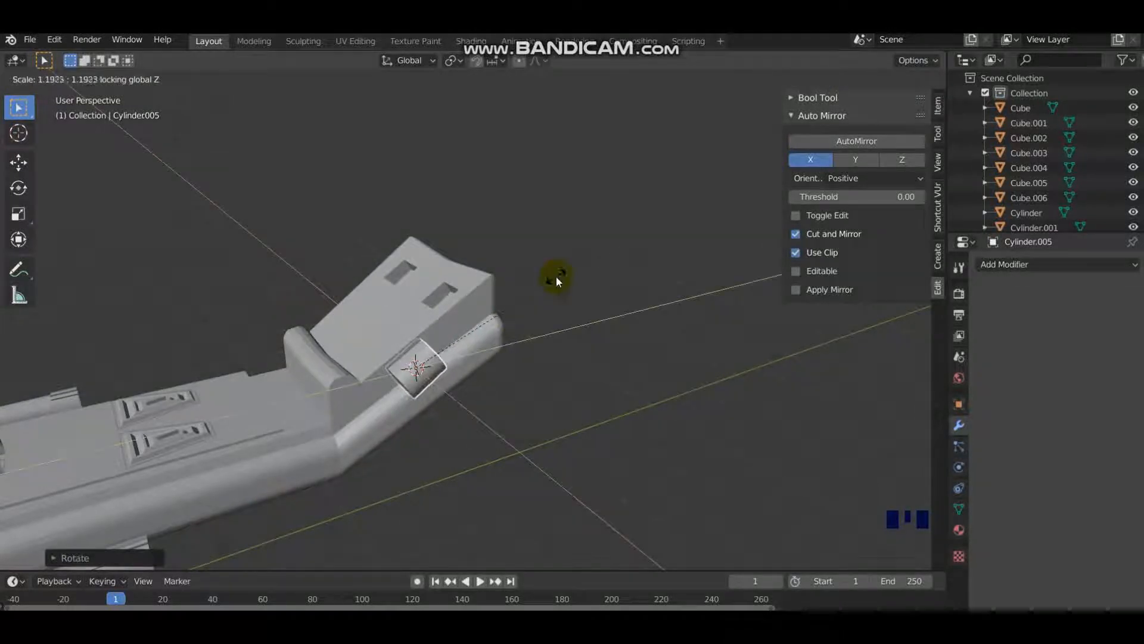
{"action": "left_click", "coordinate": [556, 277]}
Step: Inset the cylinder's outer end face and extrude it inward along its normals
{"action": "scroll", "coordinate": [402, 316], "scroll_direction": "up", "scroll_amount": 2}
{"action": "middle_click_drag", "start_coordinate": [433, 293], "coordinate": [334, 314]}
{"action": "key", "text": "Tab"}
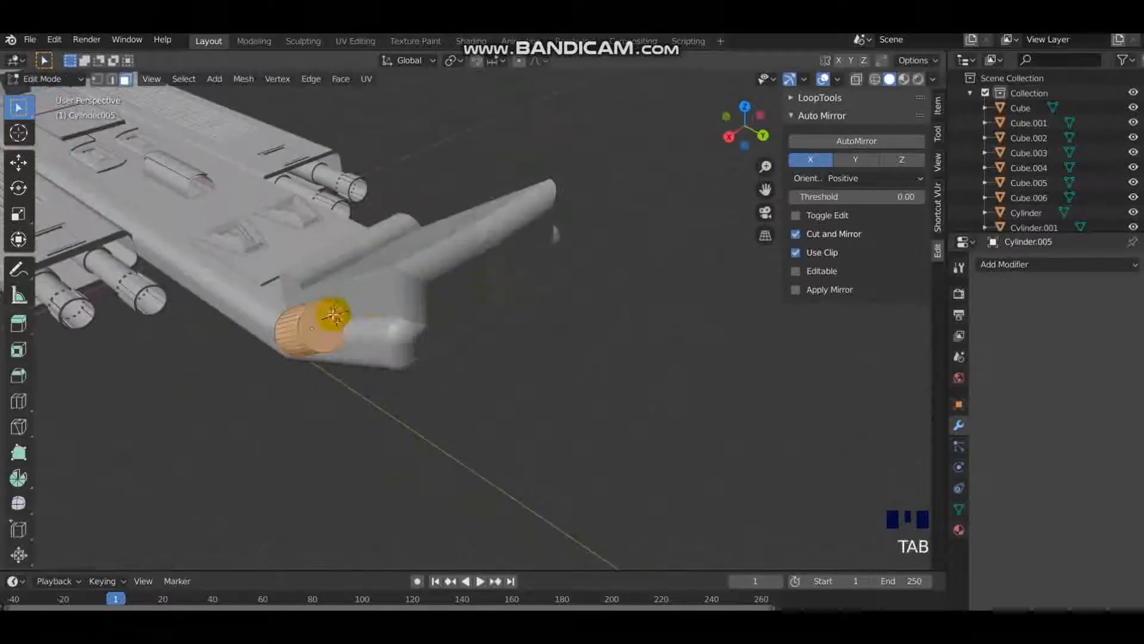
{"action": "key", "text": "i"}
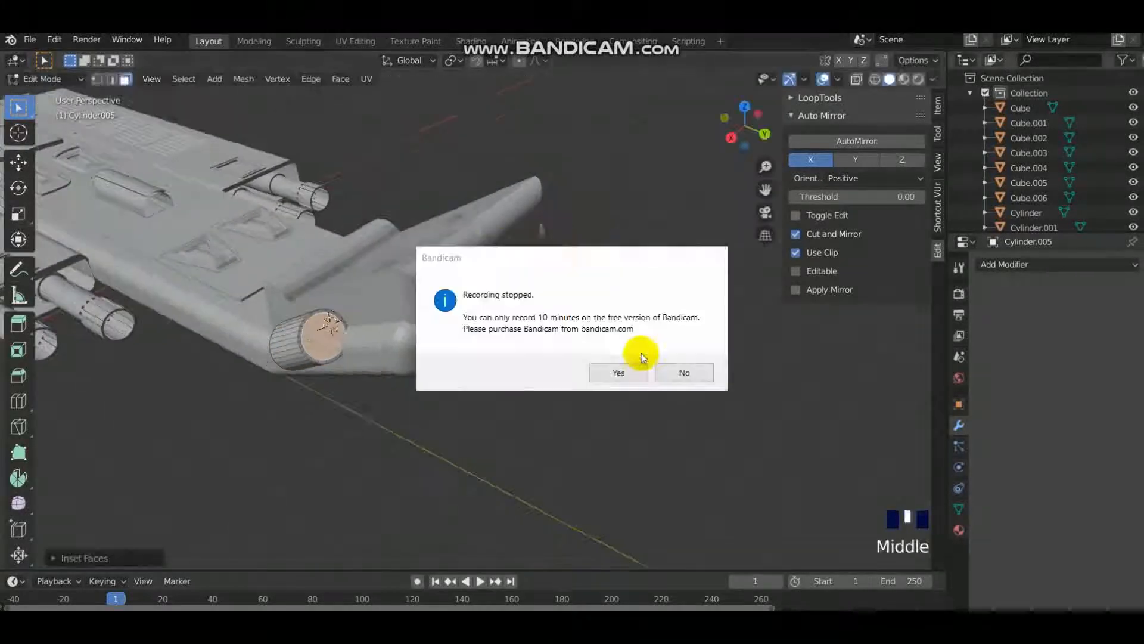
{"action": "left_click", "coordinate": [675, 371]}
{"action": "key", "text": "alt+e"}
{"action": "left_click", "coordinate": [574, 360]}
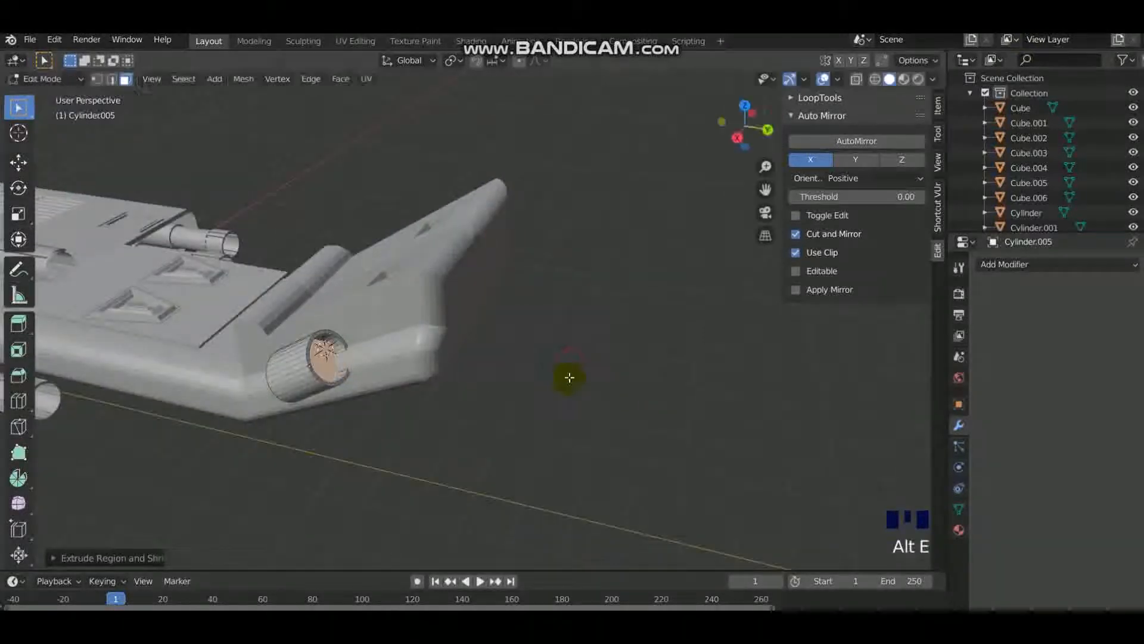
Step: Shape a stepped nozzle on the cylinder's end by extruding along normals, scaling down and insetting the end face
{"action": "middle_click_drag", "start_coordinate": [567, 376], "coordinate": [606, 321]}
{"action": "left_click", "coordinate": [614, 319]}
{"action": "key", "text": "alt+e"}
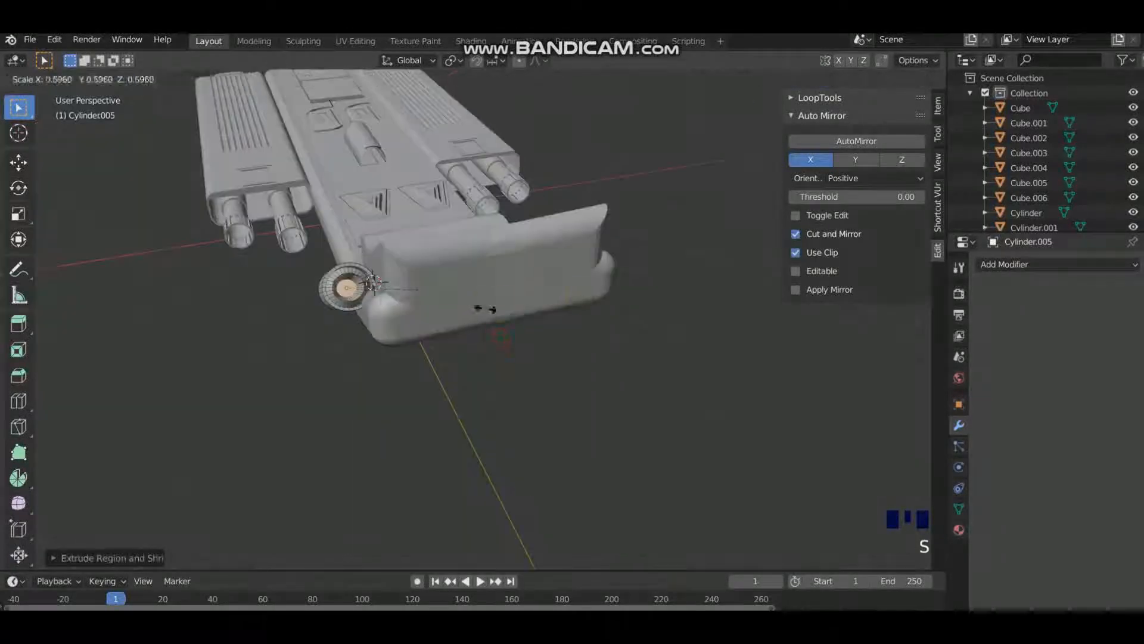
{"action": "left_click", "coordinate": [485, 308]}
{"action": "key", "text": "alt+e"}
{"action": "left_click", "coordinate": [501, 308]}
{"action": "left_click", "coordinate": [590, 240]}
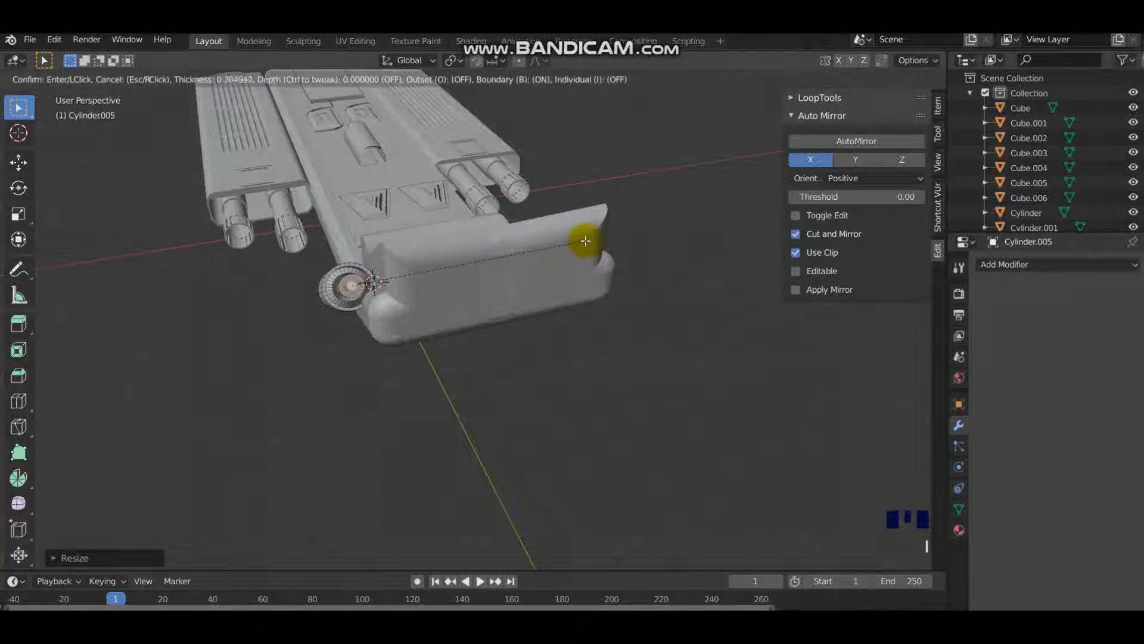
{"action": "key", "text": "alt+e"}
{"action": "key", "text": "Tab"}
Step: Scale the whole nozzle cylinder and reposition it against the end block's side
{"action": "key", "text": "s"}
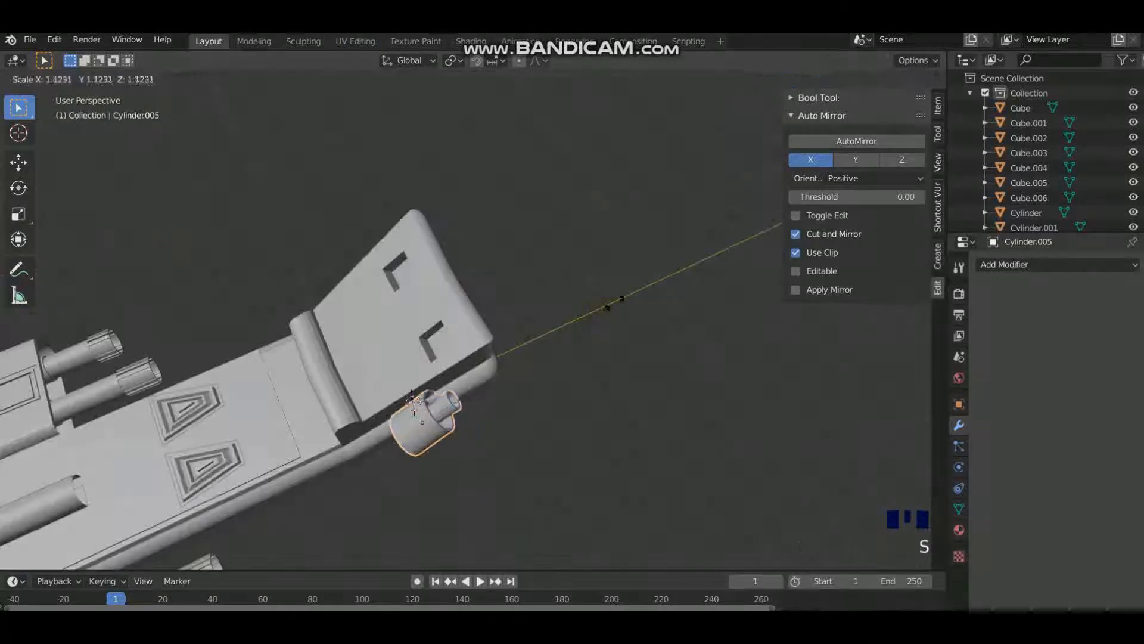
{"action": "left_click", "coordinate": [559, 274]}
{"action": "key", "text": "g"}
{"action": "left_click", "coordinate": [566, 287]}
{"action": "middle_click_drag", "start_coordinate": [566, 287], "coordinate": [523, 289]}
{"action": "scroll", "coordinate": [524, 288], "scroll_direction": "down", "scroll_amount": 2}
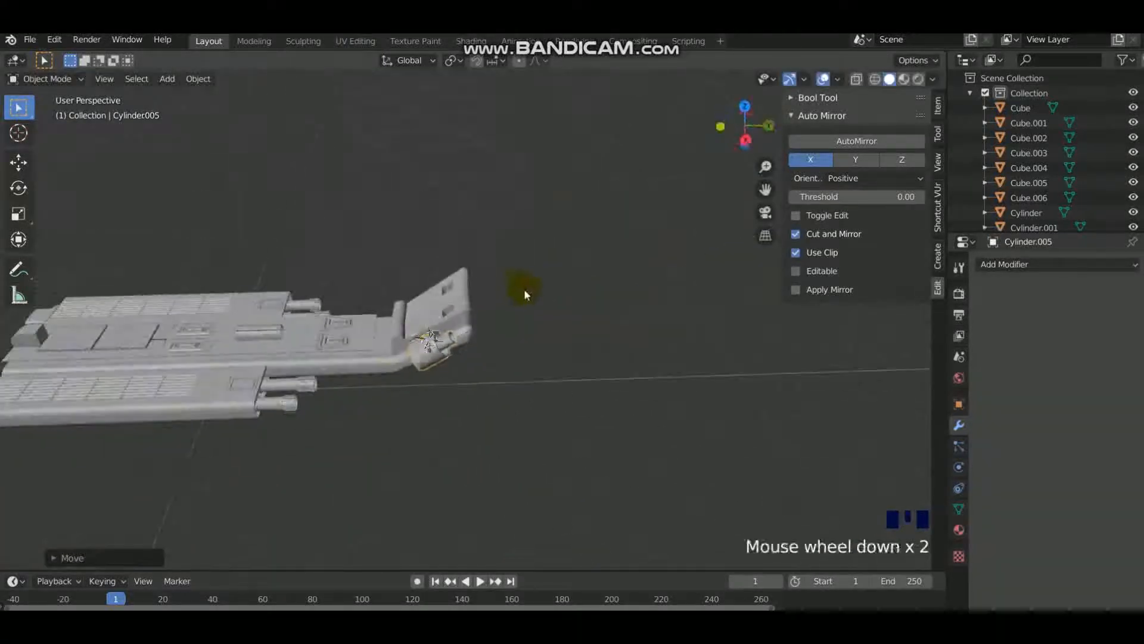
Step: Try rescaling the nozzle cylinder, including with X locked, and delete it
{"action": "key", "text": "s"}
{"action": "key", "text": "s"}
{"action": "left_click", "coordinate": [704, 187]}
{"action": "middle_click_drag", "start_coordinate": [561, 220], "coordinate": [498, 250]}
{"action": "key", "text": "s"}
{"action": "key", "text": "shift+x"}
{"action": "left_click", "coordinate": [488, 265]}
{"action": "key", "text": "x"}
{"action": "left_click", "coordinate": [480, 93]}
Step: Add a new cylinder at the end block's side and rotate it about X to follow the slope
{"action": "scroll", "coordinate": [481, 94], "scroll_direction": "up", "scroll_amount": 3}
{"action": "key", "text": "shift+a"}
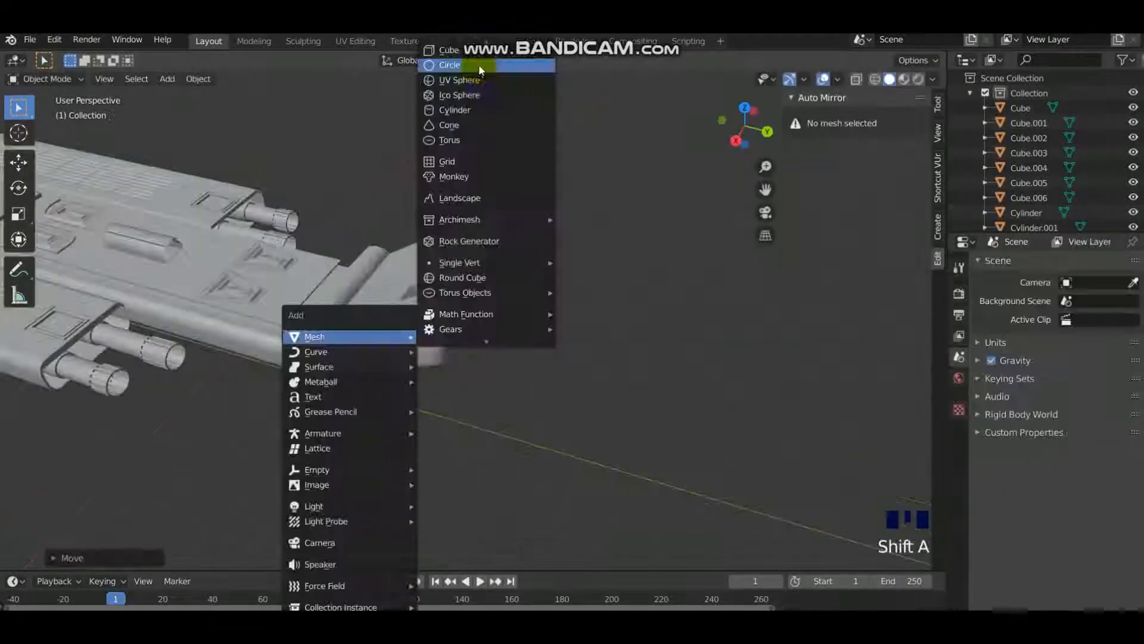
{"action": "left_click", "coordinate": [481, 69]}
{"action": "key", "text": "r"}
{"action": "key", "text": "x"}
{"action": "left_click", "coordinate": [480, 334]}
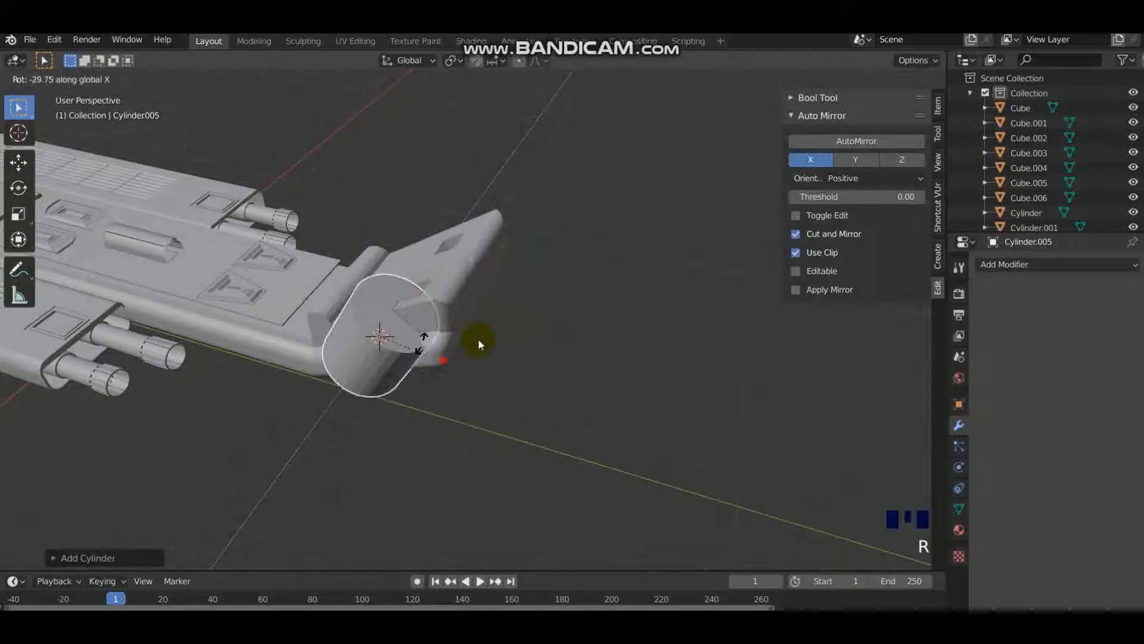
Step: Scale the new cylinder down and move it along X against the end block's side
{"action": "key", "text": "s"}
{"action": "left_click", "coordinate": [454, 352]}
{"action": "key", "text": "g"}
{"action": "key", "text": "x"}
{"action": "left_click", "coordinate": [454, 352]}
Step: Select all of the new cylinder's linked mesh and rotate it about X to follow the end block's slope
{"action": "scroll", "coordinate": [370, 327], "scroll_direction": "up", "scroll_amount": 2}
{"action": "middle_click_drag", "start_coordinate": [454, 352], "coordinate": [256, 349]}
{"action": "scroll", "coordinate": [301, 330], "scroll_direction": "up", "scroll_amount": 1}
{"action": "key", "text": "Tab"}
{"action": "left_click", "coordinate": [301, 331]}
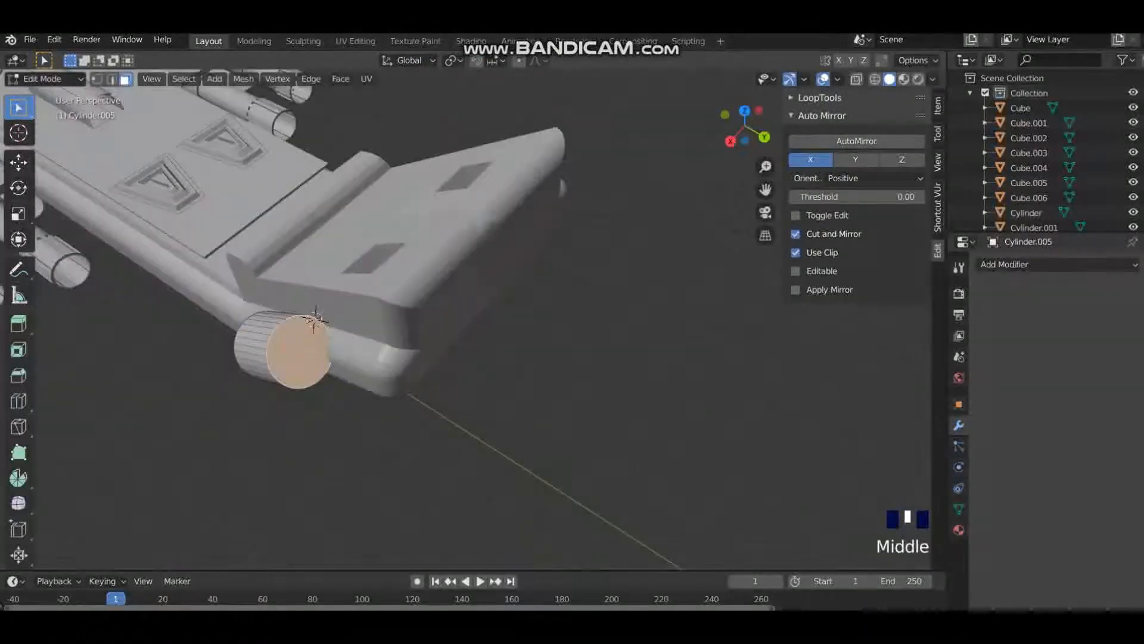
{"action": "key", "text": "l"}
{"action": "key", "text": "r"}
{"action": "key", "text": "x"}
{"action": "left_click", "coordinate": [327, 355]}
Step: Move the cylinder's mesh along X and Z against the end block's side
{"action": "key", "text": "g"}
{"action": "key", "text": "x"}
{"action": "left_click", "coordinate": [330, 327]}
{"action": "key", "text": "g"}
{"action": "key", "text": "z"}
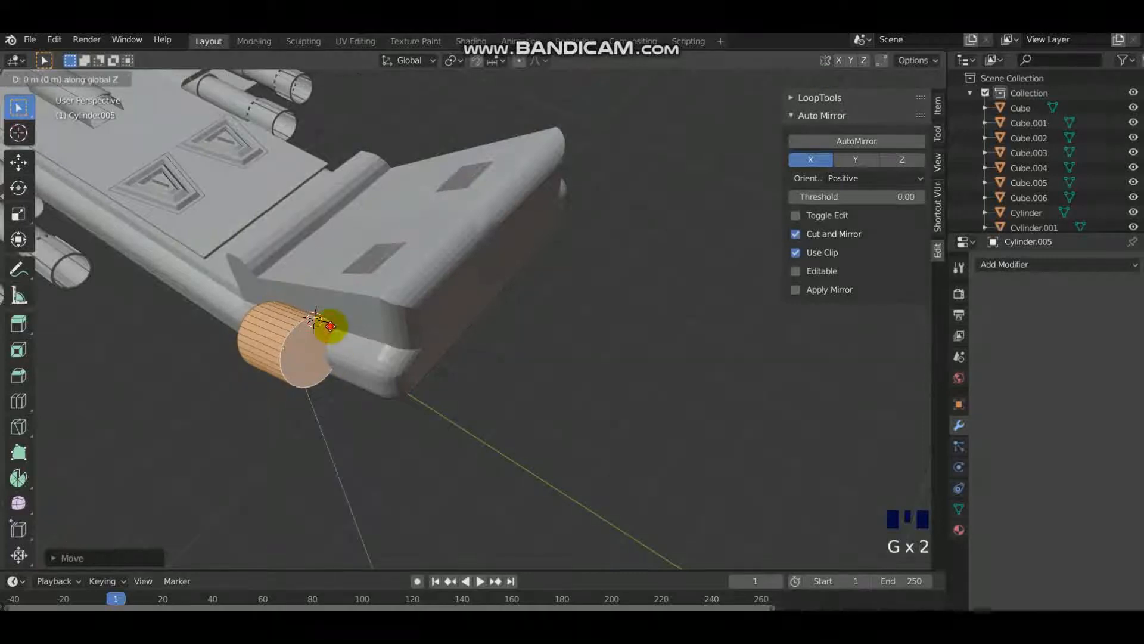
{"action": "left_click", "coordinate": [332, 326]}
Step: Inset the cylinder's end face, move it outward and scale it down to form a tapered nozzle
{"action": "left_click", "coordinate": [329, 328]}
{"action": "key", "text": "i"}
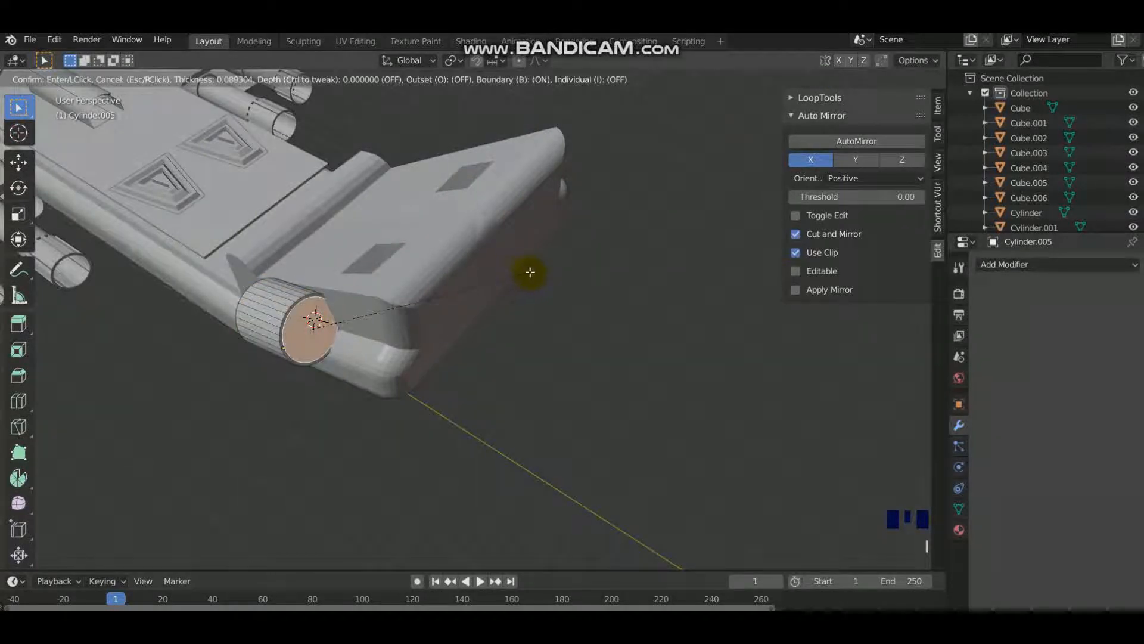
{"action": "left_click", "coordinate": [530, 271]}
{"action": "key", "text": "g"}
{"action": "left_click", "coordinate": [447, 258]}
{"action": "middle_click_drag", "start_coordinate": [446, 258], "coordinate": [536, 288]}
{"action": "key", "text": "s"}
{"action": "left_click", "coordinate": [521, 299]}
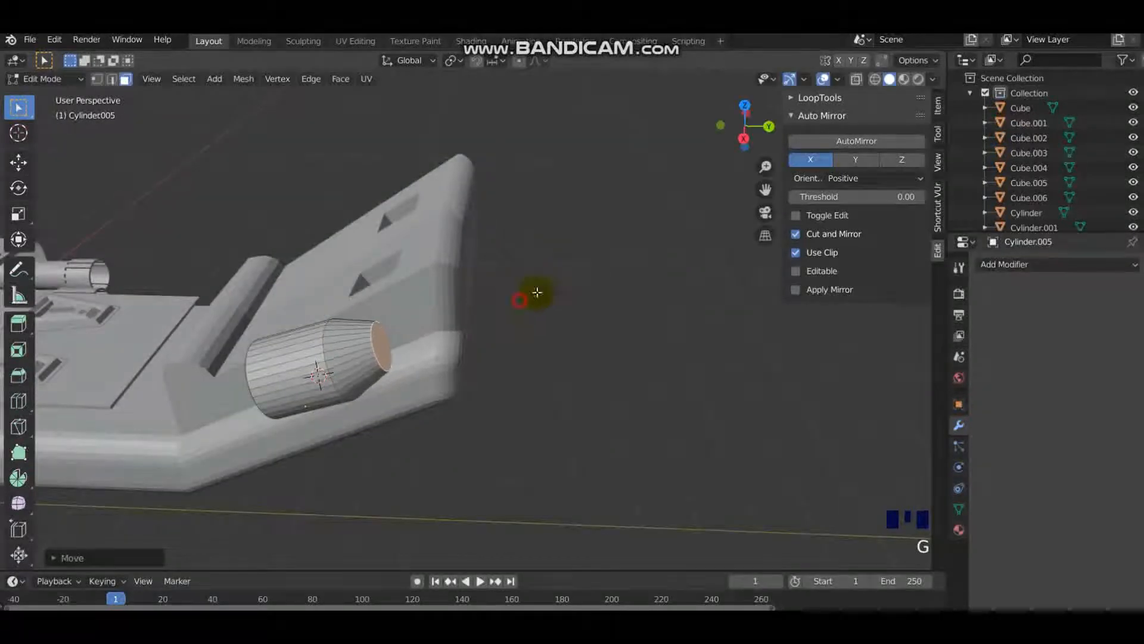
Step: Extrude the nozzle's tapered end face into a short tip and scale its outer face
{"action": "key", "text": "e"}
{"action": "left_click", "coordinate": [477, 307]}
{"action": "middle_click_drag", "start_coordinate": [477, 306], "coordinate": [541, 288]}
{"action": "key", "text": "s"}
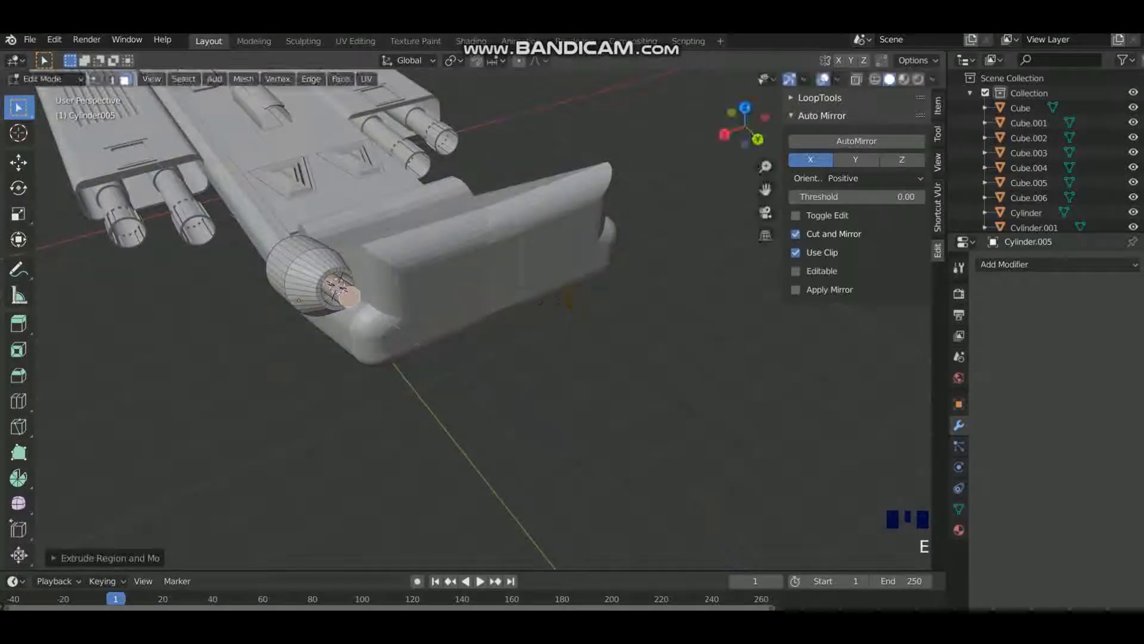
{"action": "left_click", "coordinate": [529, 301]}
Step: Inset the nozzle tip's end face and extrude it along its normals to hollow the tip
{"action": "key", "text": "i"}
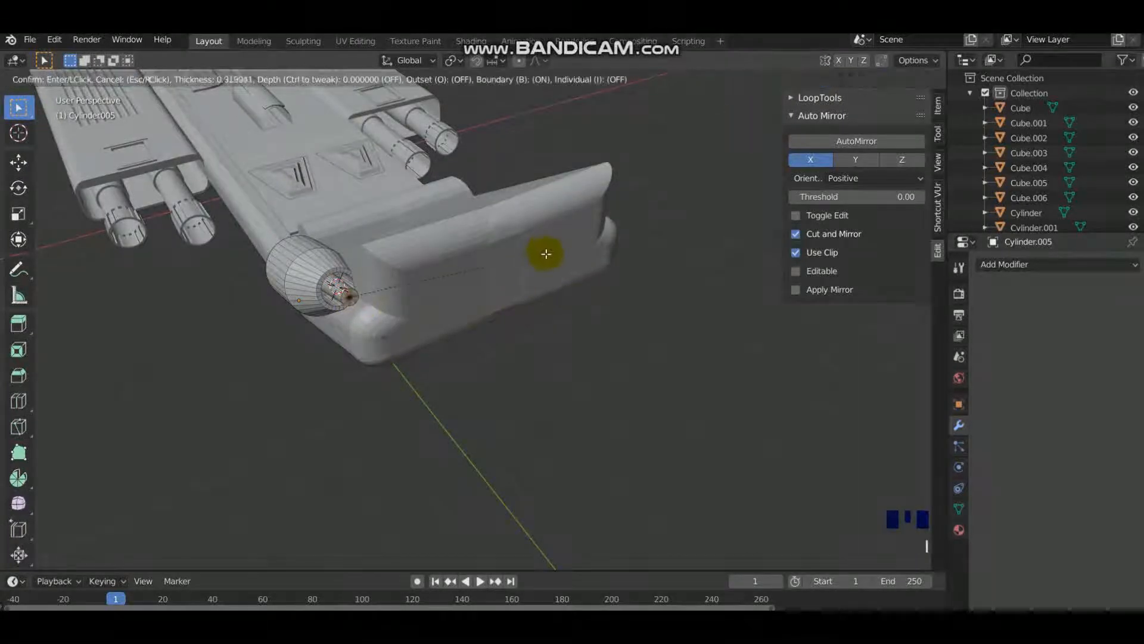
{"action": "left_click", "coordinate": [548, 314]}
{"action": "key", "text": "alt+e"}
{"action": "left_click", "coordinate": [547, 317]}
{"action": "left_click", "coordinate": [544, 344]}
Step: Try rotating the whole side nozzle to line it up with the end block's slope
{"action": "middle_click_drag", "start_coordinate": [544, 344], "coordinate": [512, 315]}
{"action": "key", "text": "grave"}
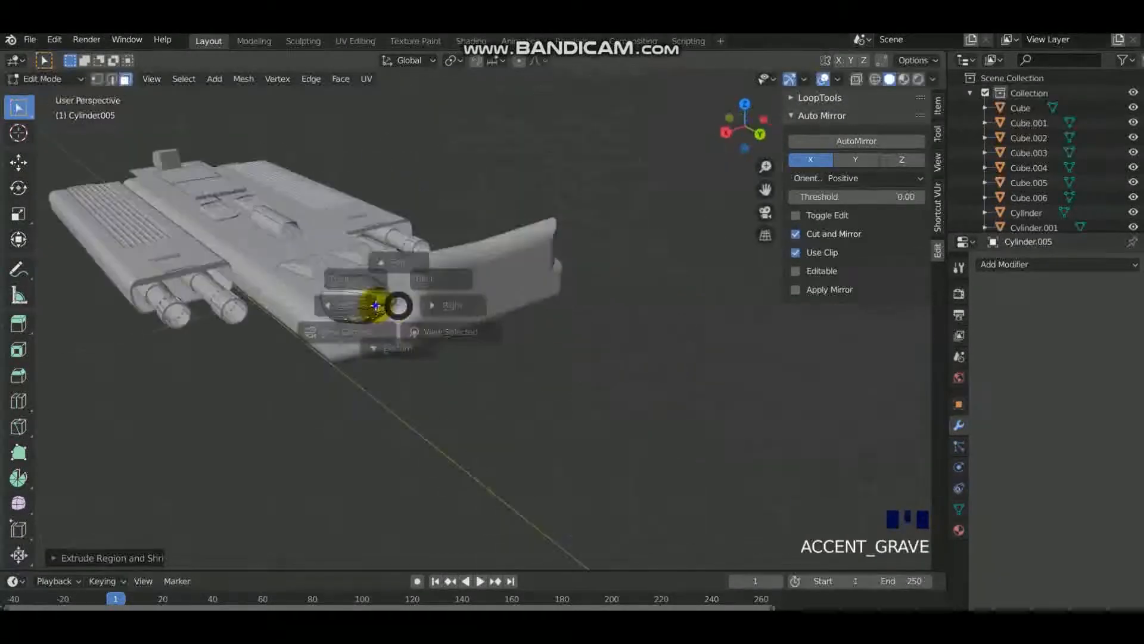
{"action": "key", "text": "Tab"}
{"action": "mouse_move", "coordinate": [361, 298]}
{"action": "middle_mouse_down"}
{"action": "mouse_move", "coordinate": [327, 309]}
{"action": "mouse_move", "coordinate": [351, 301]}
{"action": "middle_mouse_up"}
{"action": "key", "text": "r"}
{"action": "key", "text": "y"}
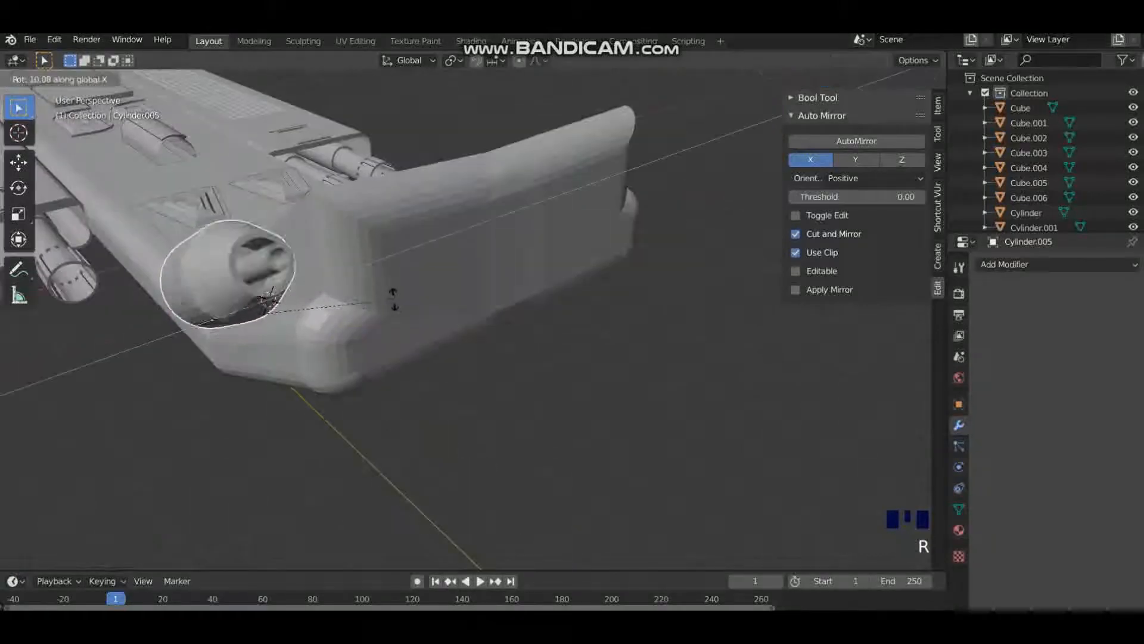
{"action": "left_click", "coordinate": [340, 274]}
Step: Try repositioning the side nozzle along Z and Y against the end block, and delete it
{"action": "key", "text": "KP_7"}
{"action": "key", "text": "KP_2"}
{"action": "key", "text": "KP_9"}
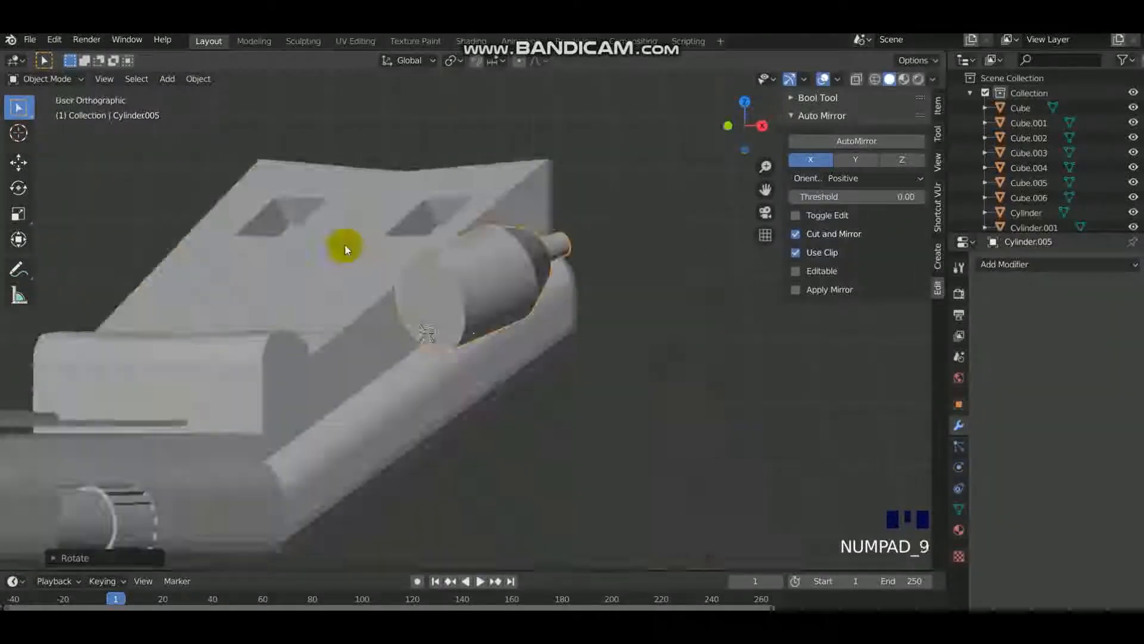
{"action": "scroll", "coordinate": [449, 307], "scroll_direction": "down", "scroll_amount": 2}
{"action": "scroll", "coordinate": [450, 307], "scroll_direction": "up", "scroll_amount": 1}
{"action": "middle_click_drag", "start_coordinate": [395, 294], "coordinate": [473, 308]}
{"action": "key", "text": "g"}
{"action": "key", "text": "z"}
{"action": "left_click", "coordinate": [464, 302]}
{"action": "key", "text": "g"}
{"action": "key", "text": "y"}
{"action": "left_click", "coordinate": [559, 335]}
{"action": "middle_click_drag", "start_coordinate": [559, 335], "coordinate": [472, 309]}
{"action": "key", "text": "Delete"}
Step: Add a new cylinder at the end block's side and rotate it 90° about X
{"action": "key", "text": "shift+a"}
{"action": "mouse_move", "coordinate": [471, 309]}
{"action": "left_click", "coordinate": [535, 382]}
{"action": "scroll", "coordinate": [492, 344], "scroll_direction": "up", "scroll_amount": 2}
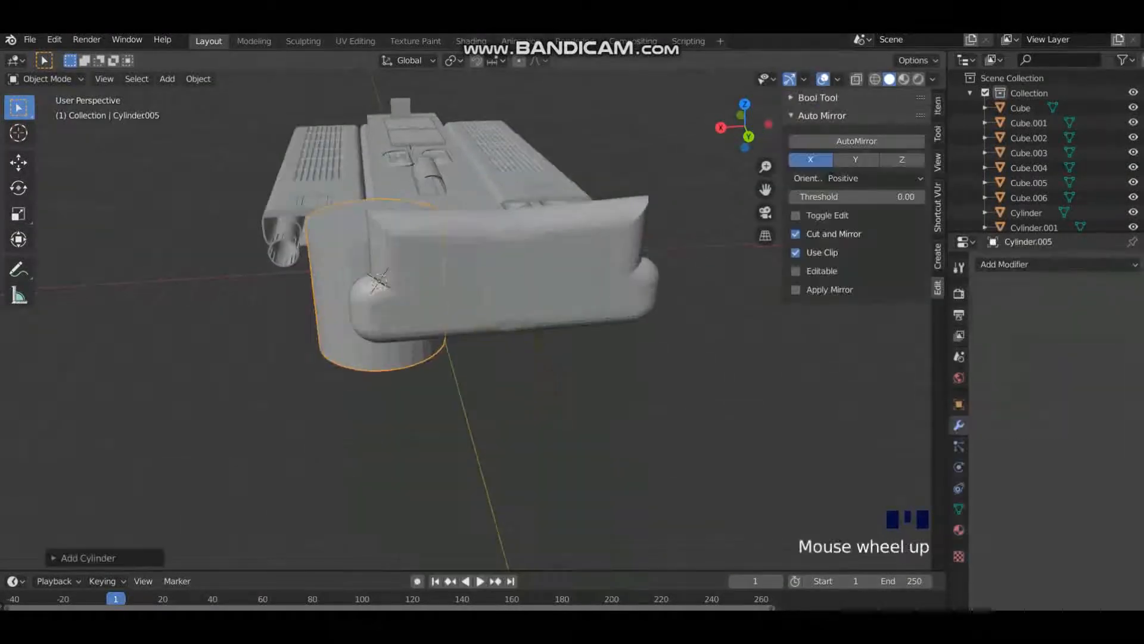
{"action": "key", "text": "r"}
{"action": "key", "text": "x"}
{"action": "key", "text": "9"}
{"action": "key", "text": "0"}
{"action": "key", "text": "Return"}
Step: Move the cylinder along Y, scale it down and move it along X onto the end block's rear face
{"action": "key", "text": "g"}
{"action": "key", "text": "y"}
{"action": "left_click", "coordinate": [477, 339]}
{"action": "key", "text": "s"}
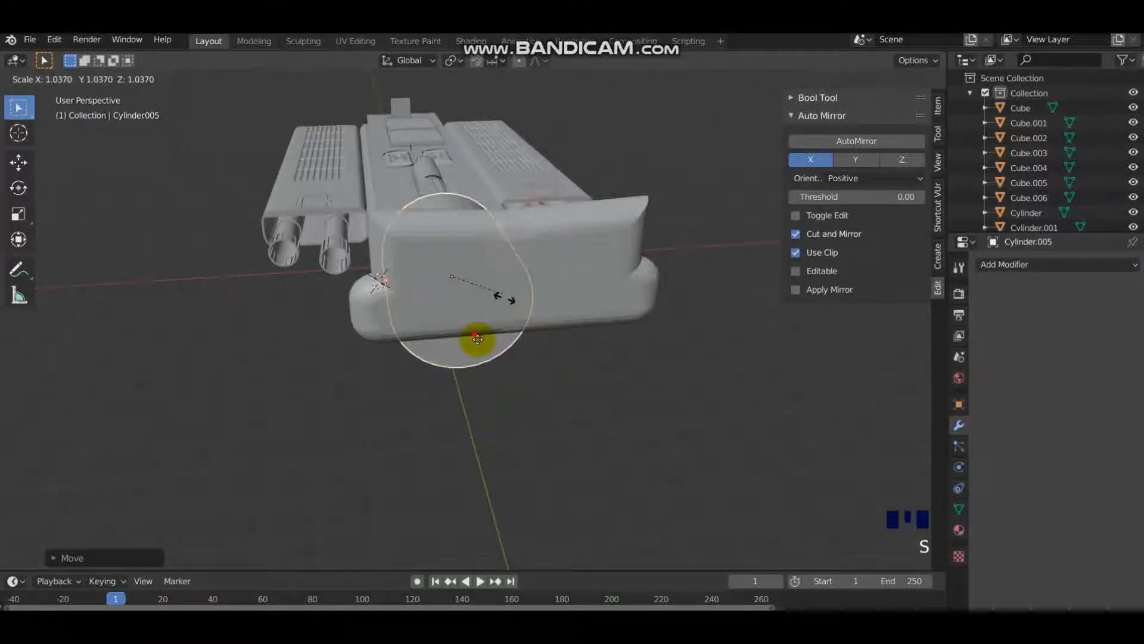
{"action": "left_click", "coordinate": [475, 327]}
{"action": "key", "text": "g"}
{"action": "key", "text": "x"}
{"action": "left_click", "coordinate": [522, 271]}
Step: Bevel the edges of the rear cylinder's end in Edit Mode
{"action": "key", "text": "Tab"}
{"action": "key", "text": "2"}
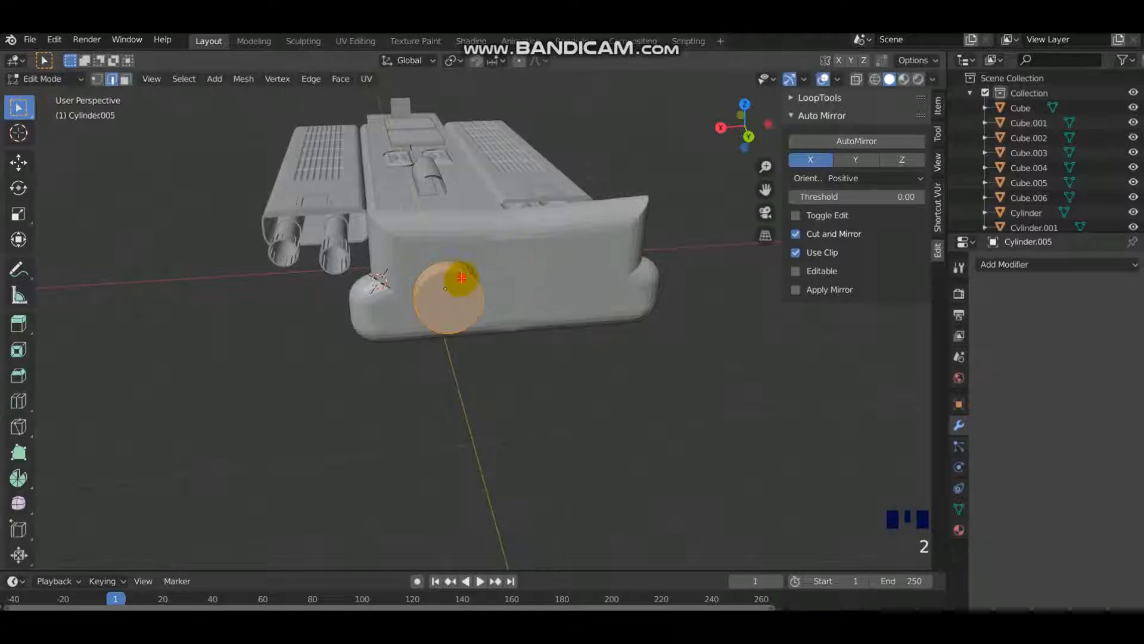
{"action": "key", "text": "ctrl+b"}
{"action": "left_click", "coordinate": [506, 297]}
{"action": "key", "text": "3"}
{"action": "left_click", "coordinate": [496, 294]}
Step: Inset the rear cylinder's end face and extrude the inner face
{"action": "left_click", "coordinate": [462, 299]}
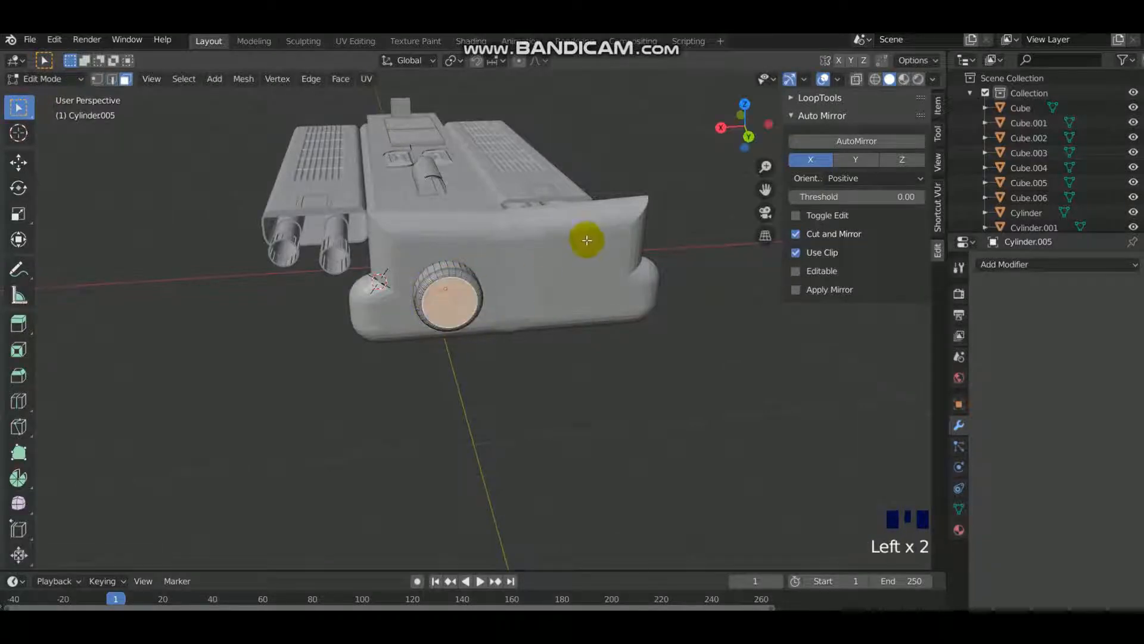
{"action": "key", "text": "i"}
{"action": "left_click", "coordinate": [585, 245]}
{"action": "key", "text": "e"}
{"action": "left_click", "coordinate": [587, 258]}
Step: Inset the cylinder's inner face again, extrude and scale it, and begin another stepped inset at its centre
{"action": "key", "text": "i"}
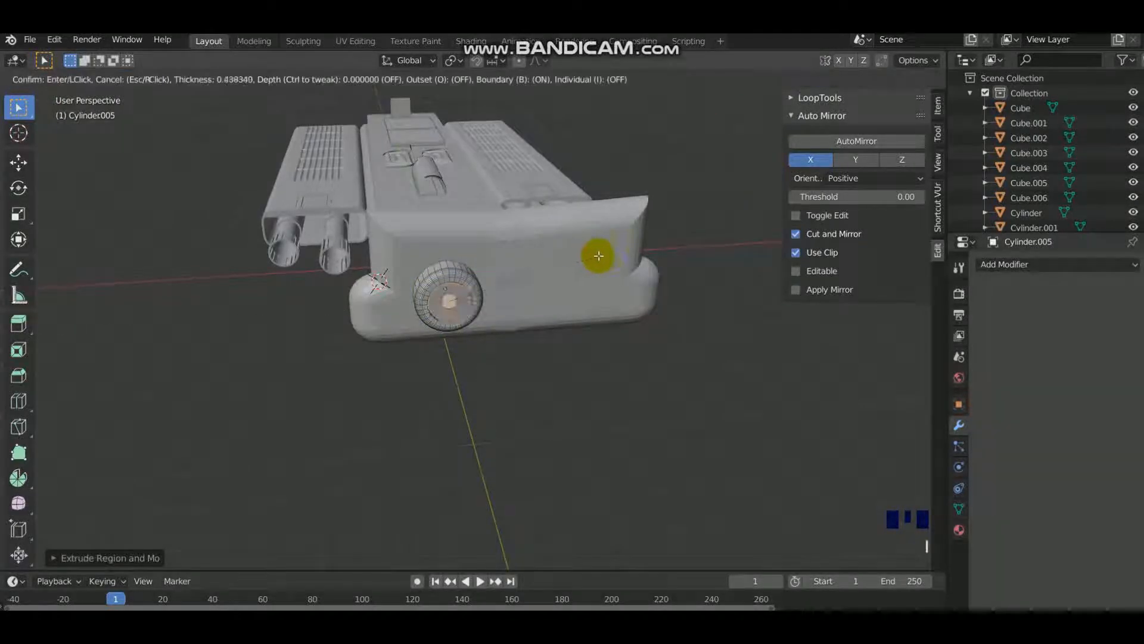
{"action": "left_click", "coordinate": [584, 280]}
{"action": "key", "text": "e"}
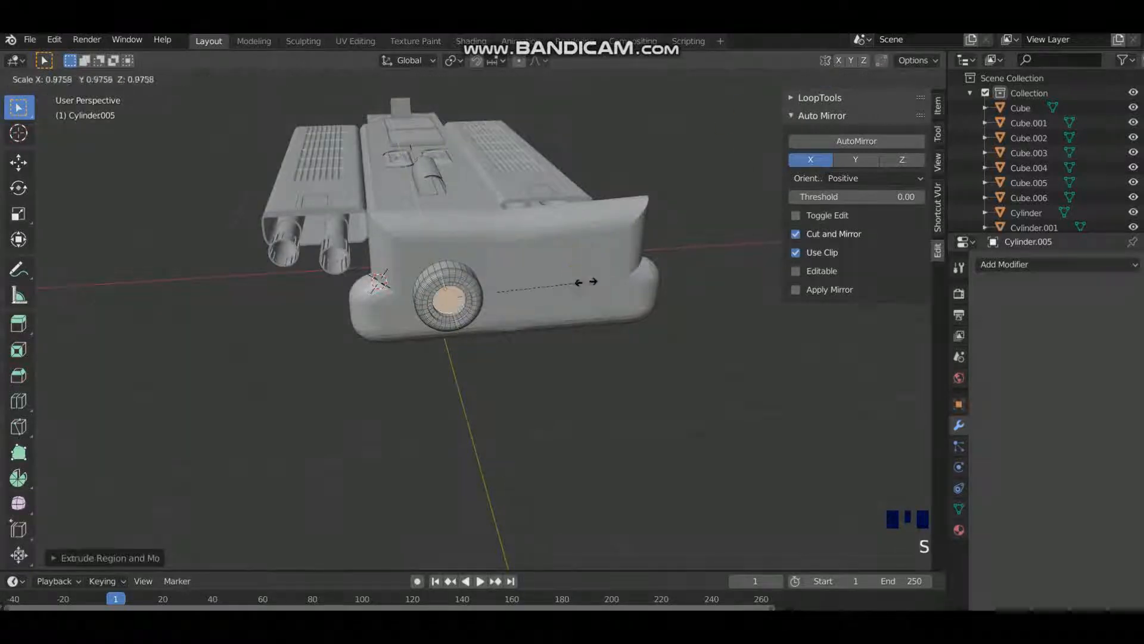
{"action": "left_click", "coordinate": [559, 284]}
{"action": "key", "text": "i"}
{"action": "right_click", "coordinate": [600, 257]}
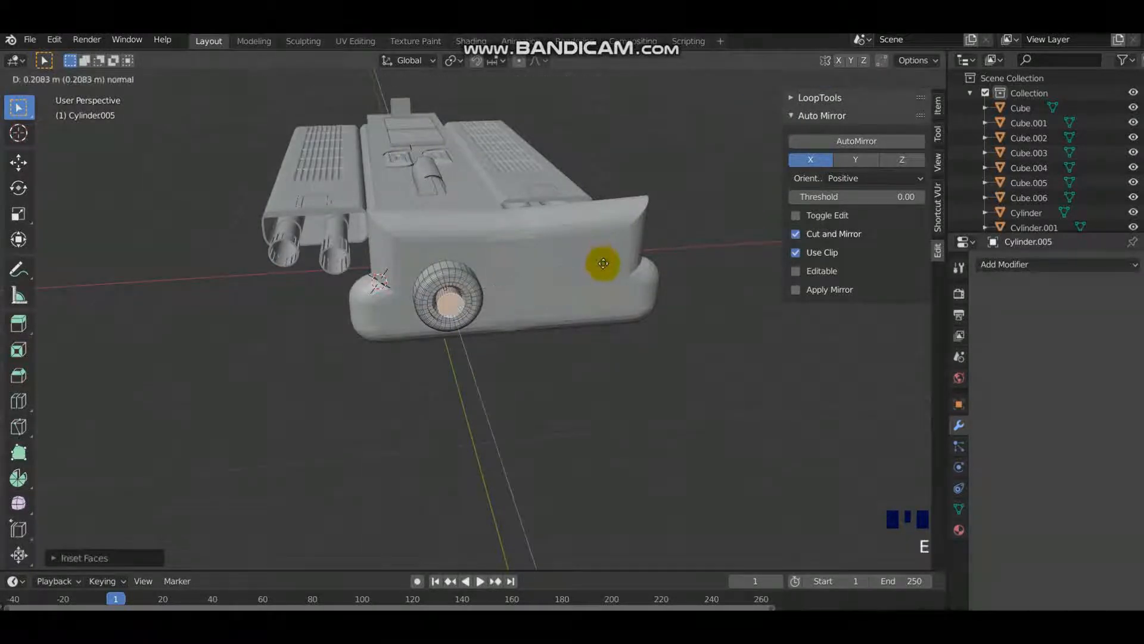
Step: Duplicate the rear nozzle cylinder along X across the end block's rear face
{"action": "key", "text": "Tab"}
{"action": "key", "text": "shift+d"}
{"action": "key", "text": "x"}
{"action": "left_click", "coordinate": [605, 285]}
{"action": "key", "text": "Tab"}
{"action": "key", "text": "Tab"}
{"action": "middle_click_drag", "start_coordinate": [656, 281], "coordinate": [526, 309]}
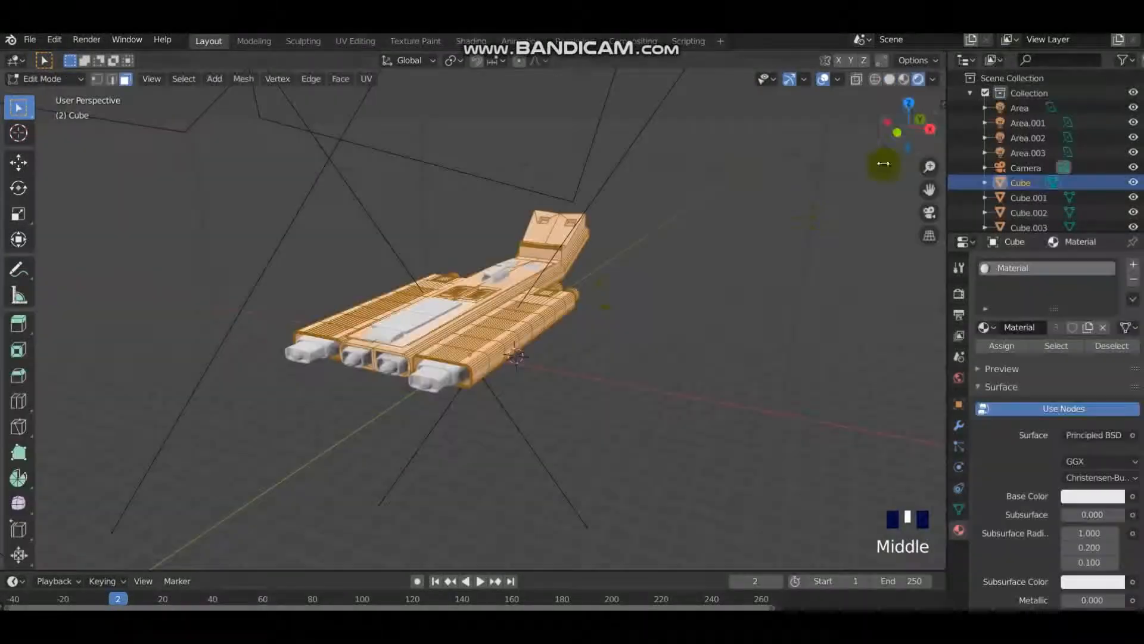
Step: Set the Metallic value of the main body's material to 1.000
{"action": "scroll", "coordinate": [602, 295], "scroll_direction": "up", "scroll_amount": 2}
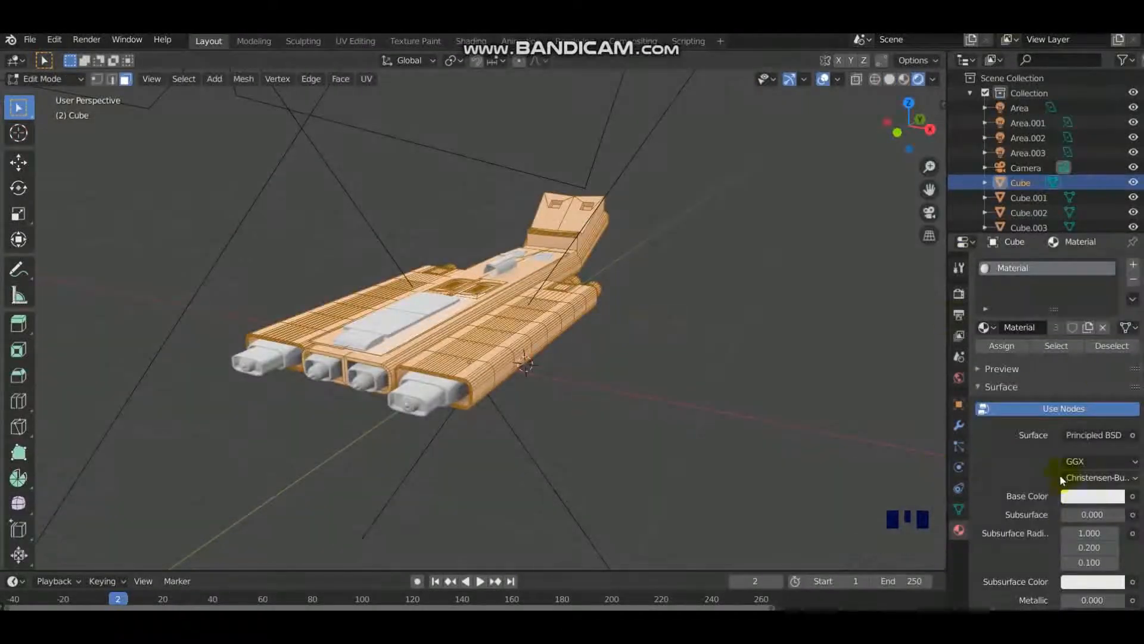
{"action": "scroll", "coordinate": [1062, 477], "scroll_direction": "down", "scroll_amount": 9}
{"action": "left_click_drag", "start_coordinate": [1076, 384], "coordinate": [1137, 384]}
{"action": "key", "text": "Tab"}
{"action": "middle_click_drag", "start_coordinate": [802, 340], "coordinate": [771, 370]}
{"action": "key", "text": "Tab"}
{"action": "left_click_drag", "start_coordinate": [1080, 384], "coordinate": [1114, 383]}
Step: Adjust the base color of the main body's metallic material
{"action": "key", "text": "Tab"}
{"action": "scroll", "coordinate": [582, 273], "scroll_direction": "up", "scroll_amount": 2}
{"action": "key", "text": "Tab"}
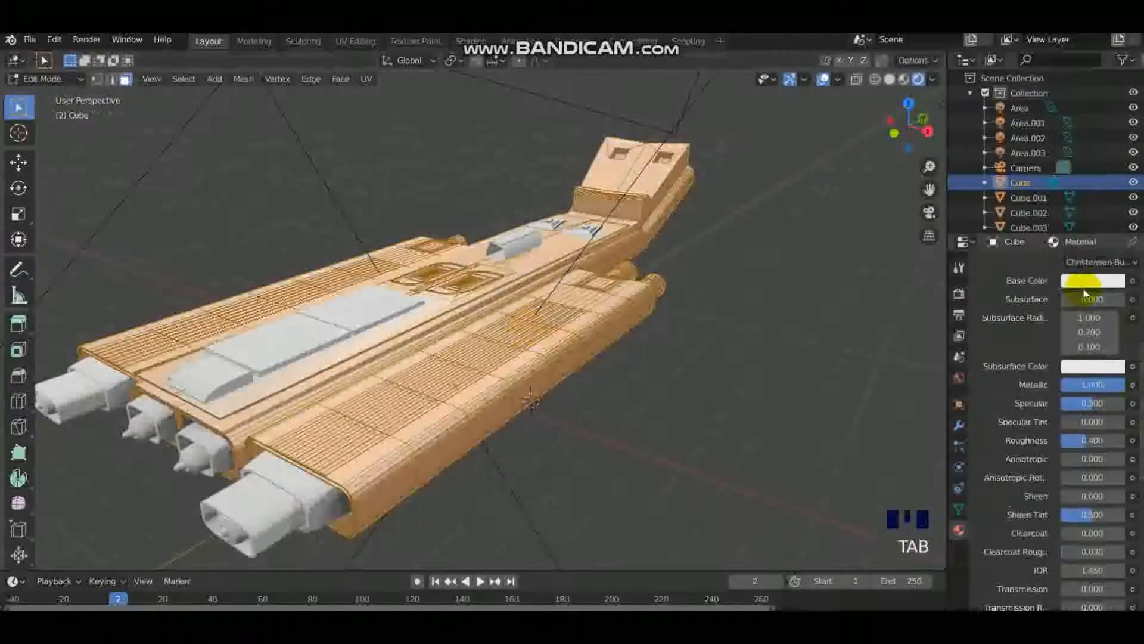
{"action": "double_click", "coordinate": [1086, 291]}
{"action": "scroll", "coordinate": [1052, 119], "scroll_direction": "up", "scroll_amount": 2}
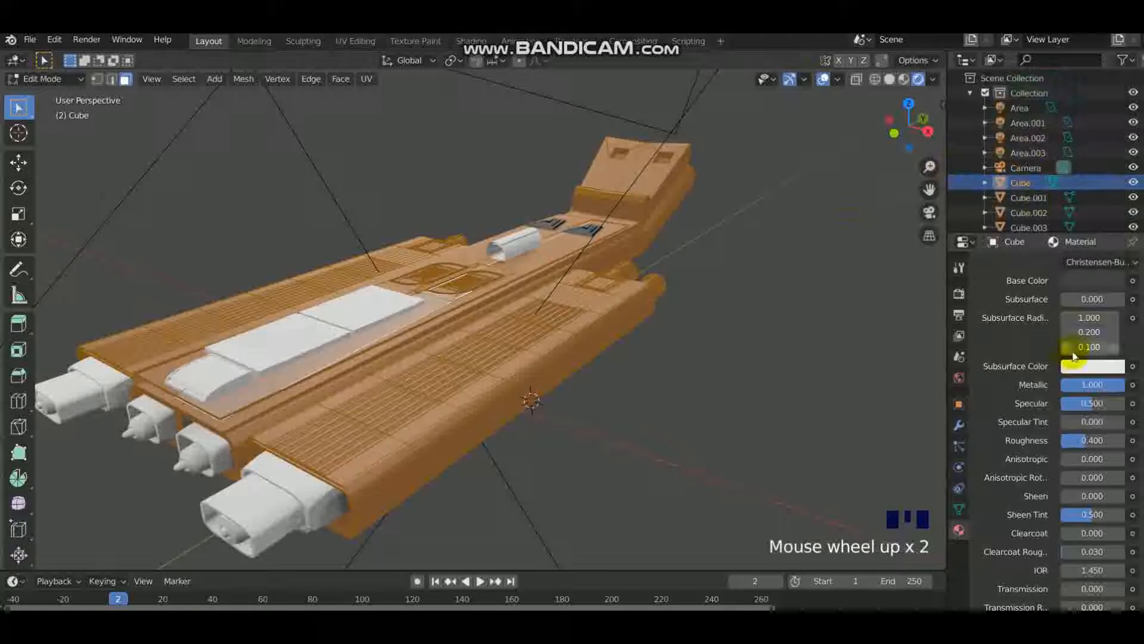
{"action": "left_click", "coordinate": [1092, 280]}
{"action": "left_click", "coordinate": [1064, 171]}
{"action": "key", "text": "Tab"}
{"action": "scroll", "coordinate": [556, 269], "scroll_direction": "up", "scroll_amount": 1}
{"action": "middle_click_drag", "start_coordinate": [556, 269], "coordinate": [592, 299]}
Step: Select the four engine nozzle cylinders at the body's end together
{"action": "key", "text": "Tab"}
{"action": "left_click", "coordinate": [566, 336]}
{"action": "key", "text": "Tab"}
{"action": "left_click", "coordinate": [188, 410]}
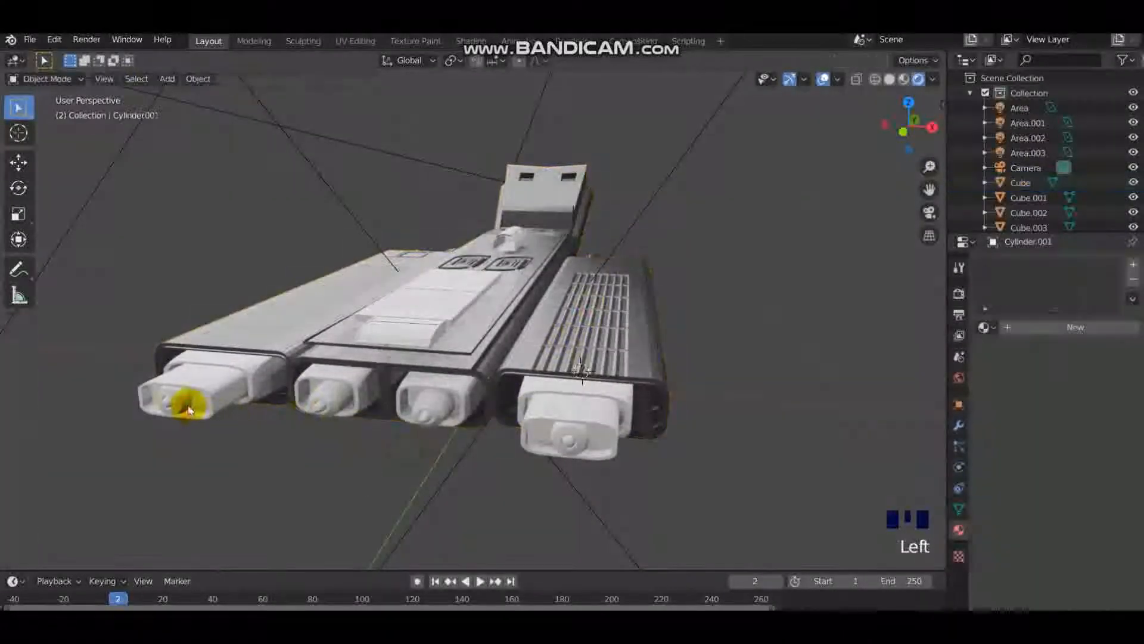
{"action": "left_click", "coordinate": [327, 398], "text": "shift"}
{"action": "left_click", "coordinate": [571, 442], "text": "shift"}
{"action": "key", "text": "ctrl+z"}
{"action": "key", "text": "ctrl+z"}
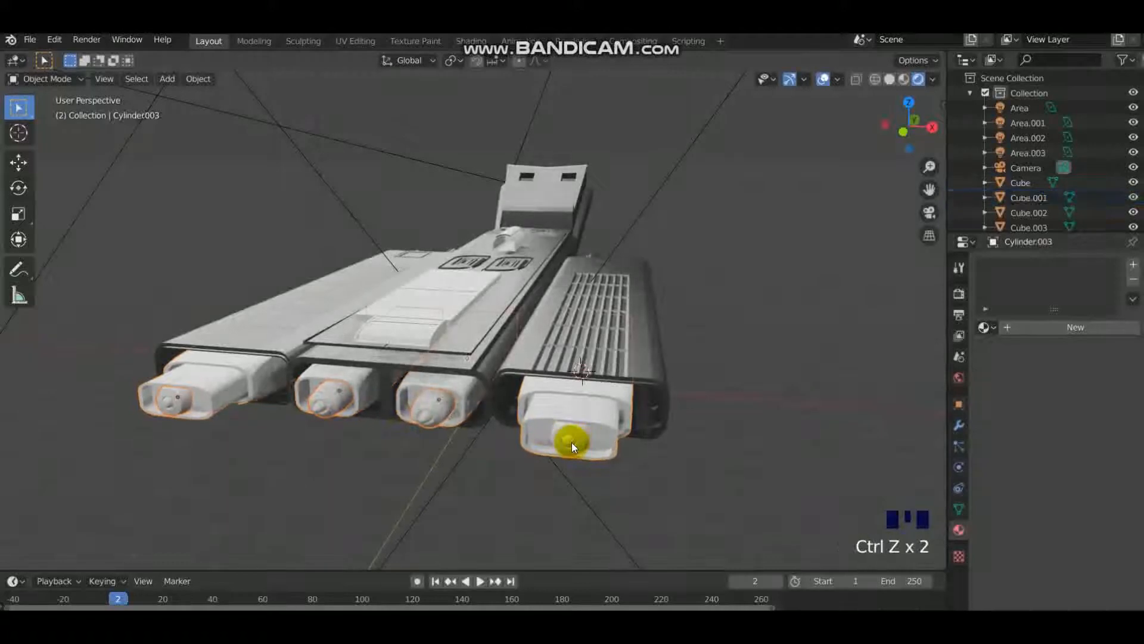
{"action": "left_click", "coordinate": [328, 403], "text": "shift"}
{"action": "left_click", "coordinate": [170, 400], "text": "shift"}
Step: Select the nozzles' linked meshes and assign a new material with a cyan base color to the outer nozzle
{"action": "key", "text": "Tab"}
{"action": "left_click", "coordinate": [171, 401]}
{"action": "key", "text": "l"}
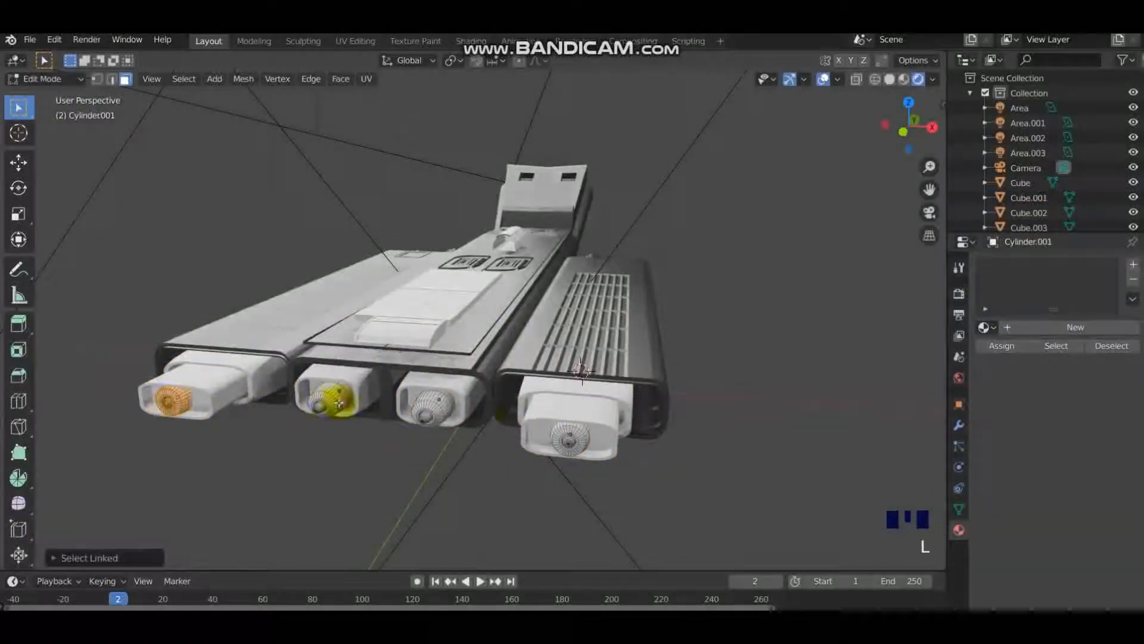
{"action": "key", "text": "l"}
{"action": "left_click", "coordinate": [1076, 327]}
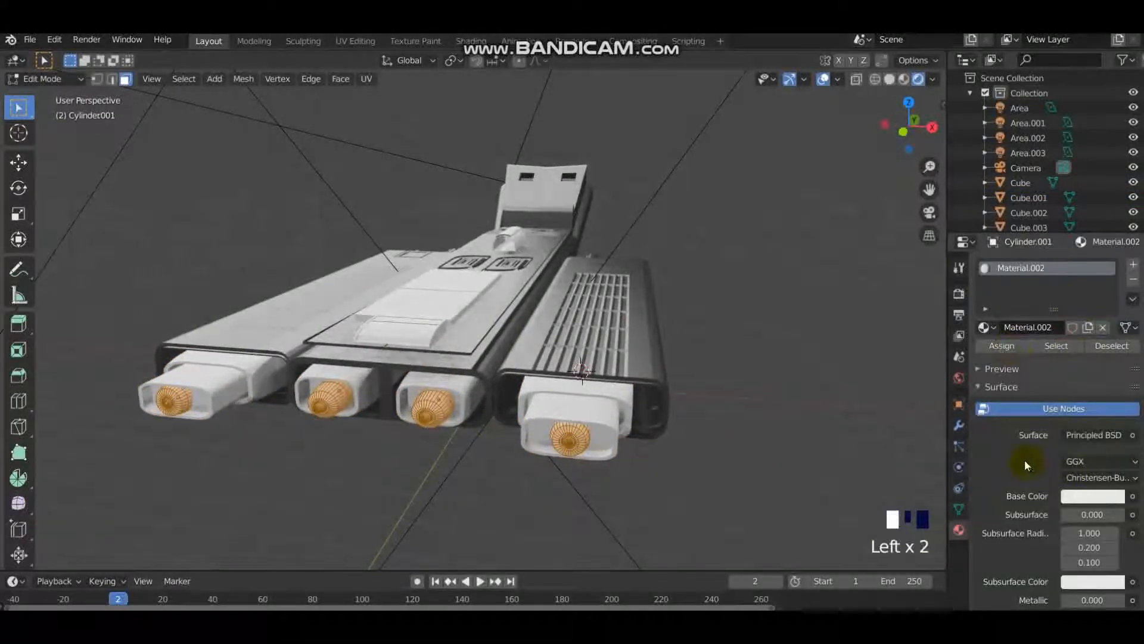
{"action": "left_click", "coordinate": [1092, 496]}
{"action": "left_click", "coordinate": [1050, 284]}
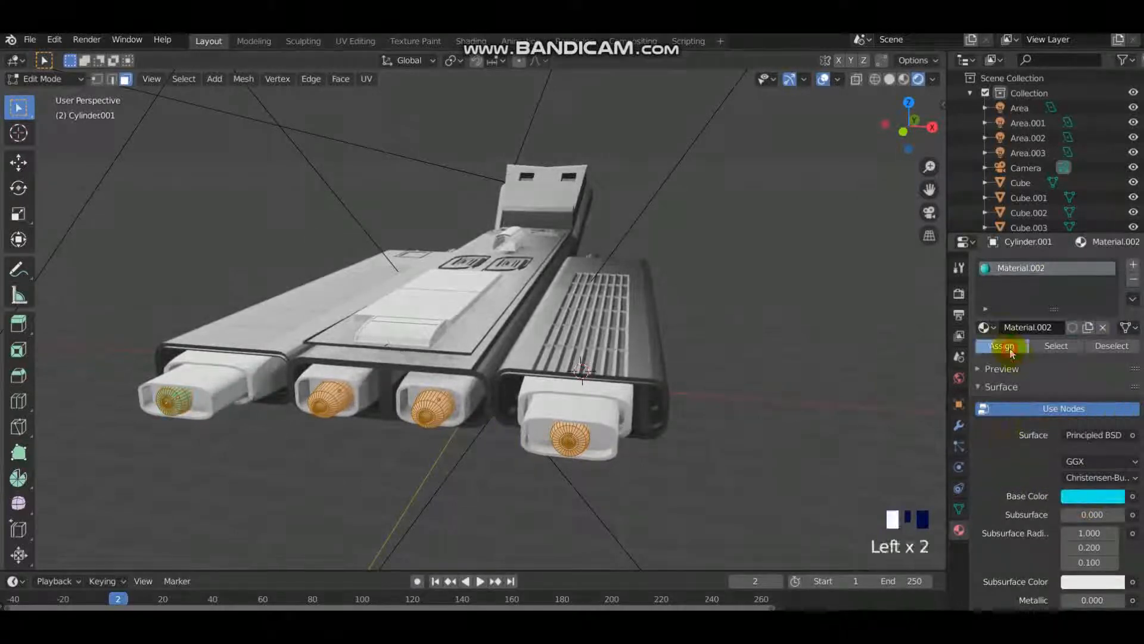
Step: Join the engine nozzle cylinders into one object with the cyan material
{"action": "key", "text": "Tab"}
{"action": "key", "text": "Tab"}
{"action": "key", "text": "l"}
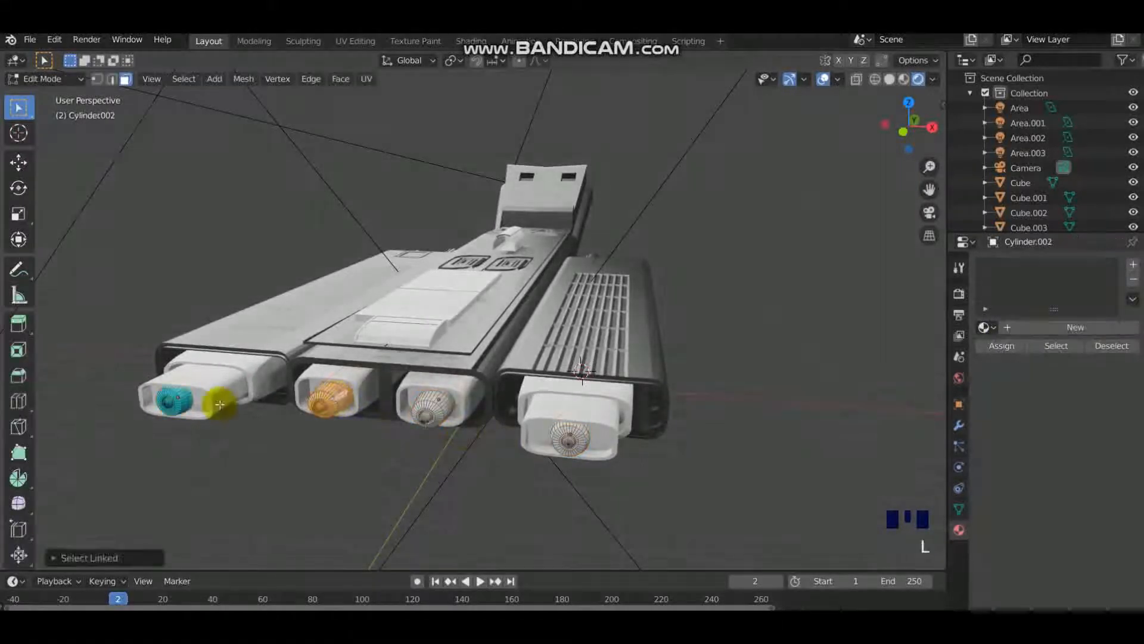
{"action": "key", "text": "Tab"}
{"action": "middle_click_drag", "start_coordinate": [178, 400], "coordinate": [438, 381]}
{"action": "key", "text": "ctrl+j"}
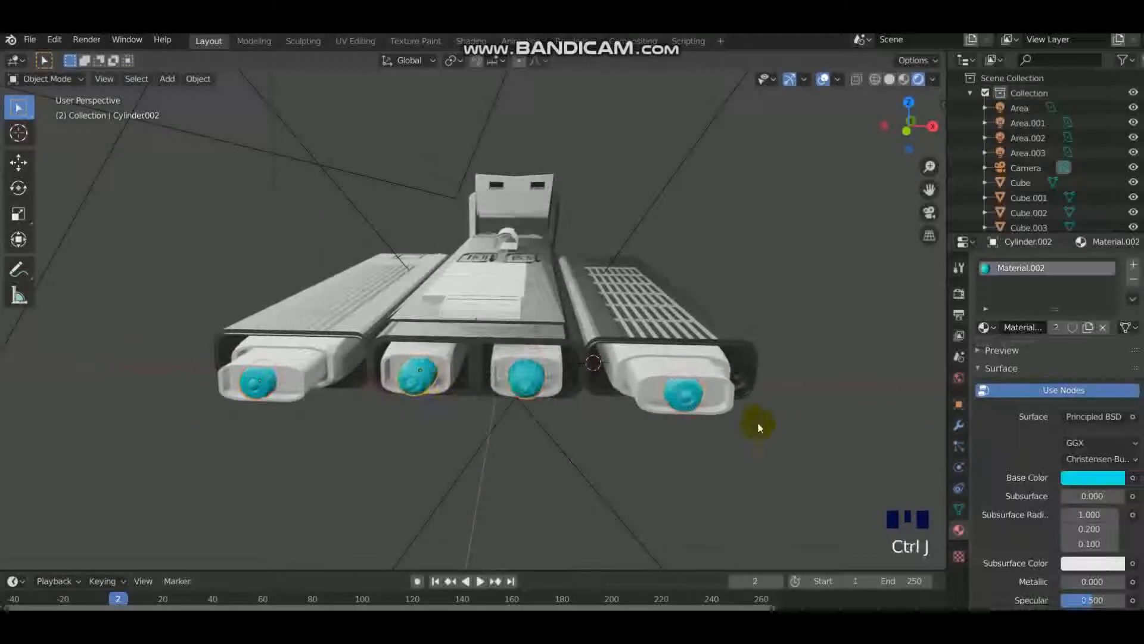
Step: Try selecting face loops around an inner engine nozzle in Edit Mode, and undo the selection changes
{"action": "key", "text": "Tab"}
{"action": "scroll", "coordinate": [703, 381], "scroll_direction": "up", "scroll_amount": 3}
{"action": "left_click", "coordinate": [343, 417]}
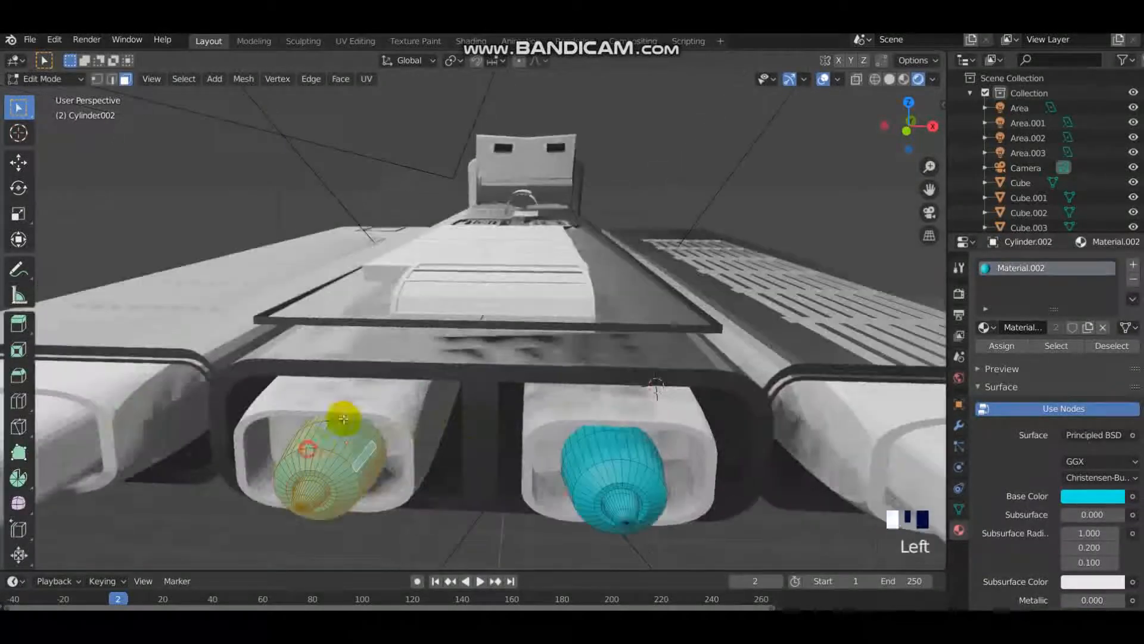
{"action": "left_click", "coordinate": [335, 430], "text": "alt+shift"}
{"action": "left_click", "coordinate": [333, 432], "text": "alt+shift"}
{"action": "left_click", "coordinate": [334, 432], "text": "alt+shift"}
{"action": "key", "text": "ctrl+z"}
{"action": "key", "text": "ctrl+z"}
{"action": "key", "text": "ctrl+z"}
{"action": "key", "text": "ctrl+z"}
{"action": "key", "text": "ctrl+z"}
{"action": "key", "text": "ctrl+z"}
{"action": "key", "text": "ctrl+z"}
{"action": "key", "text": "ctrl+z"}
{"action": "key", "text": "ctrl+z"}
{"action": "key", "text": "ctrl+z"}
{"action": "key", "text": "ctrl+z"}
{"action": "key", "text": "ctrl+z"}
{"action": "key", "text": "ctrl+z"}
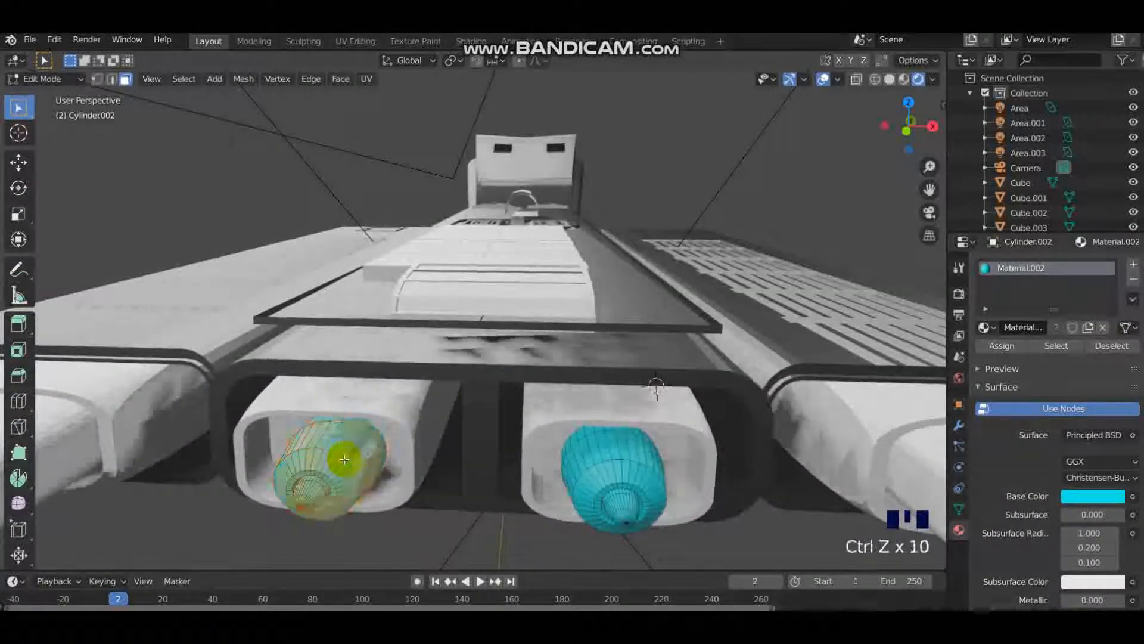
Step: Undo the nozzle join and the cyan material assigned to the nozzles
{"action": "key", "text": "ctrl+z"}
{"action": "key", "text": "ctrl+z"}
{"action": "key", "text": "ctrl+z"}
{"action": "key", "text": "ctrl+z"}
{"action": "key", "text": "ctrl+z"}
{"action": "key", "text": "ctrl+z"}
{"action": "key", "text": "ctrl+z"}
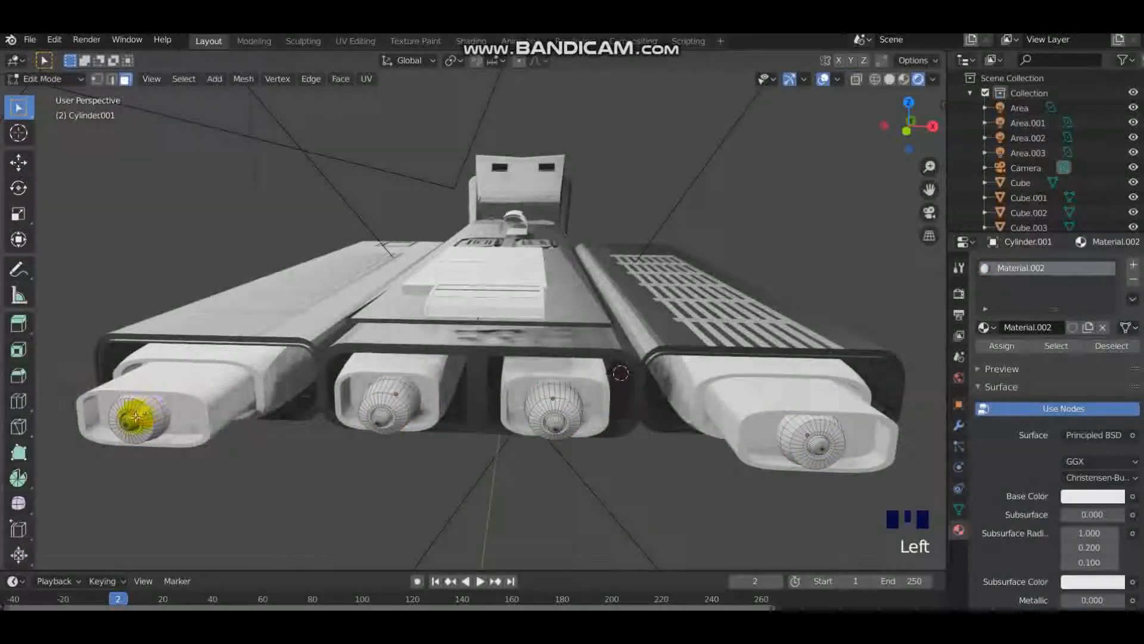
Step: Assign a new cyan material with metallic at about 0.76 to the tip faces of the outer wing nozzle
{"action": "middle_click_drag", "start_coordinate": [124, 423], "coordinate": [142, 420]}
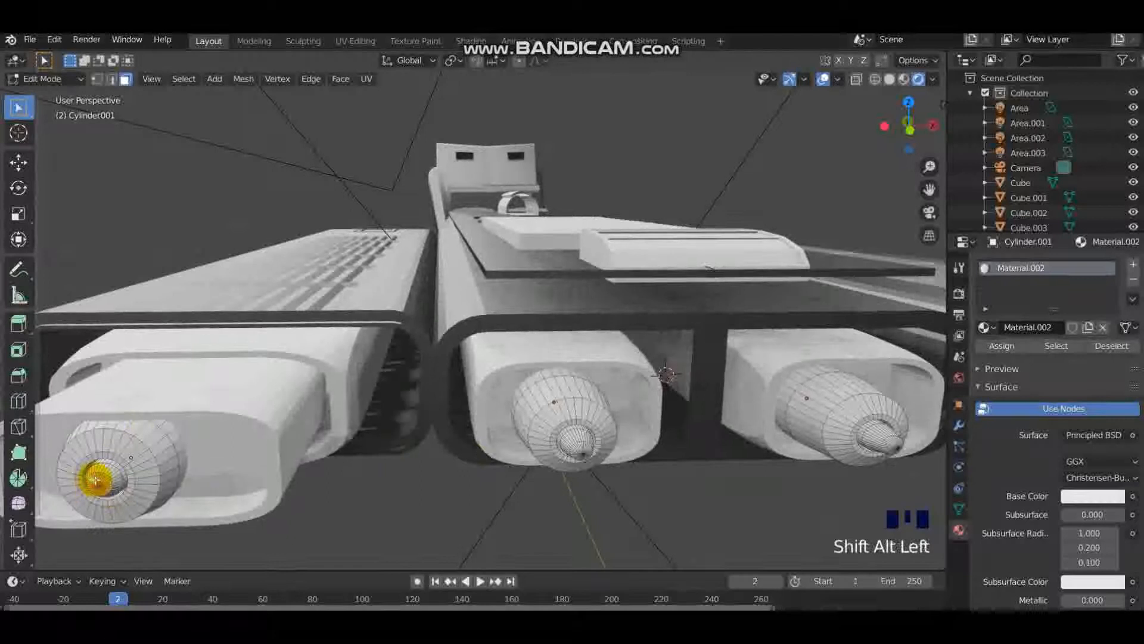
{"action": "left_click", "coordinate": [1057, 352]}
{"action": "left_click", "coordinate": [999, 377]}
{"action": "left_click", "coordinate": [1090, 529]}
{"action": "left_click_drag", "start_coordinate": [1036, 352], "coordinate": [1044, 318]}
{"action": "scroll", "coordinate": [1050, 538], "scroll_direction": "down", "scroll_amount": 2}
{"action": "scroll", "coordinate": [1072, 500], "scroll_direction": "down", "scroll_amount": 6}
{"action": "left_click_drag", "start_coordinate": [1073, 439], "coordinate": [1109, 441]}
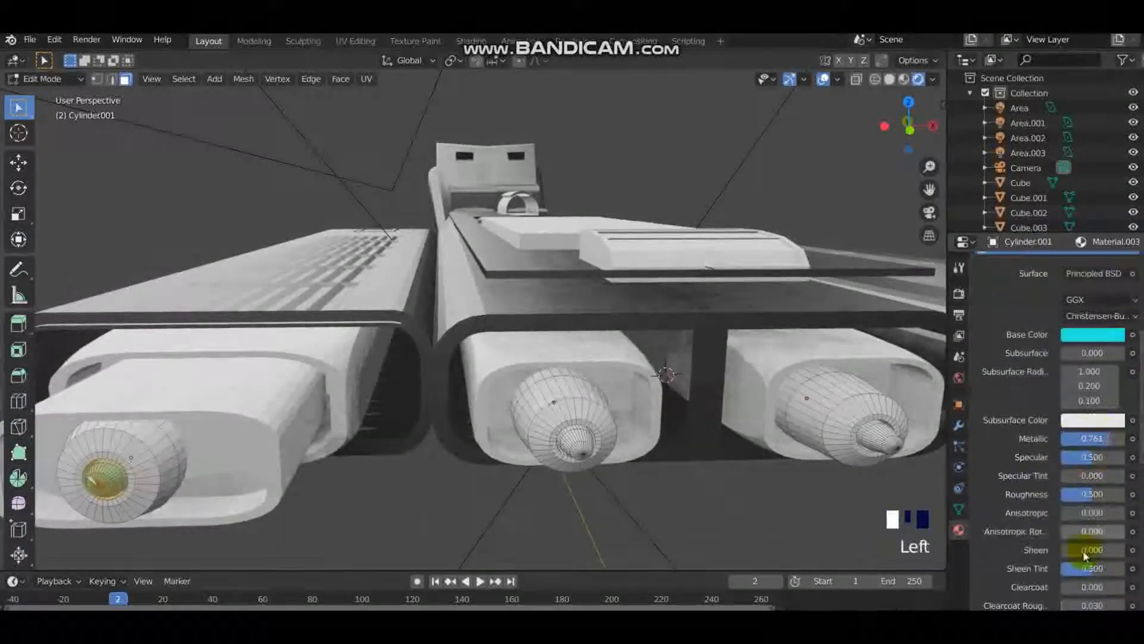
{"action": "scroll", "coordinate": [369, 411], "scroll_direction": "down", "scroll_amount": 4}
Step: Select the outer face loops of the wing nozzle surrounding its cyan tip
{"action": "key", "text": "Tab"}
{"action": "middle_click_drag", "start_coordinate": [334, 413], "coordinate": [227, 420]}
{"action": "middle_click_drag", "start_coordinate": [226, 420], "coordinate": [254, 394], "text": "shift"}
{"action": "left_click", "coordinate": [162, 401]}
{"action": "key", "text": "Tab"}
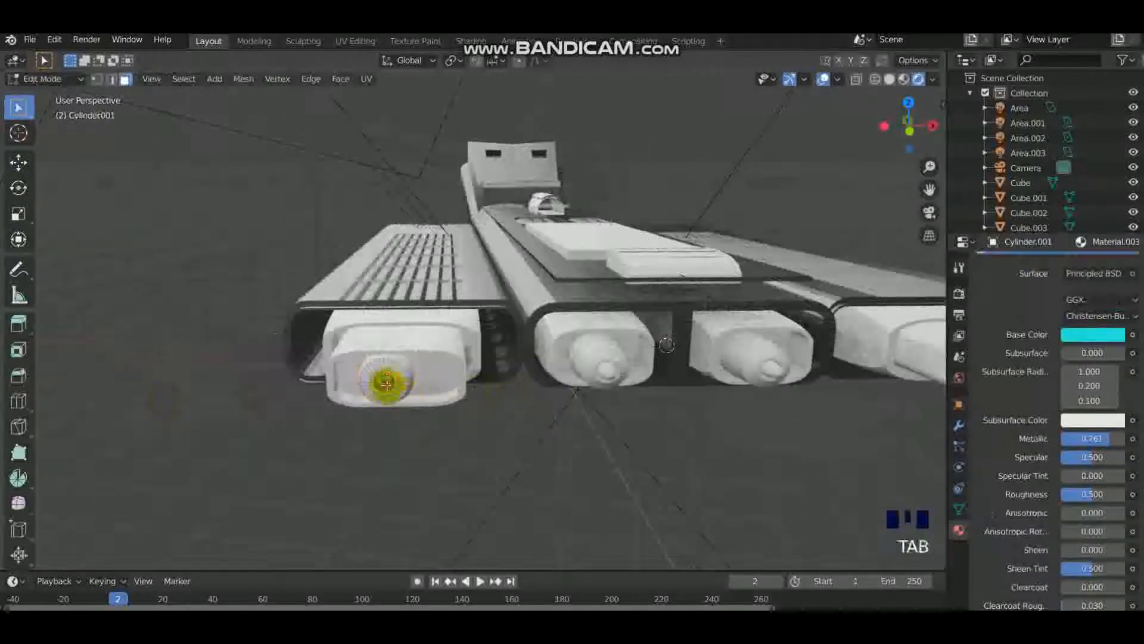
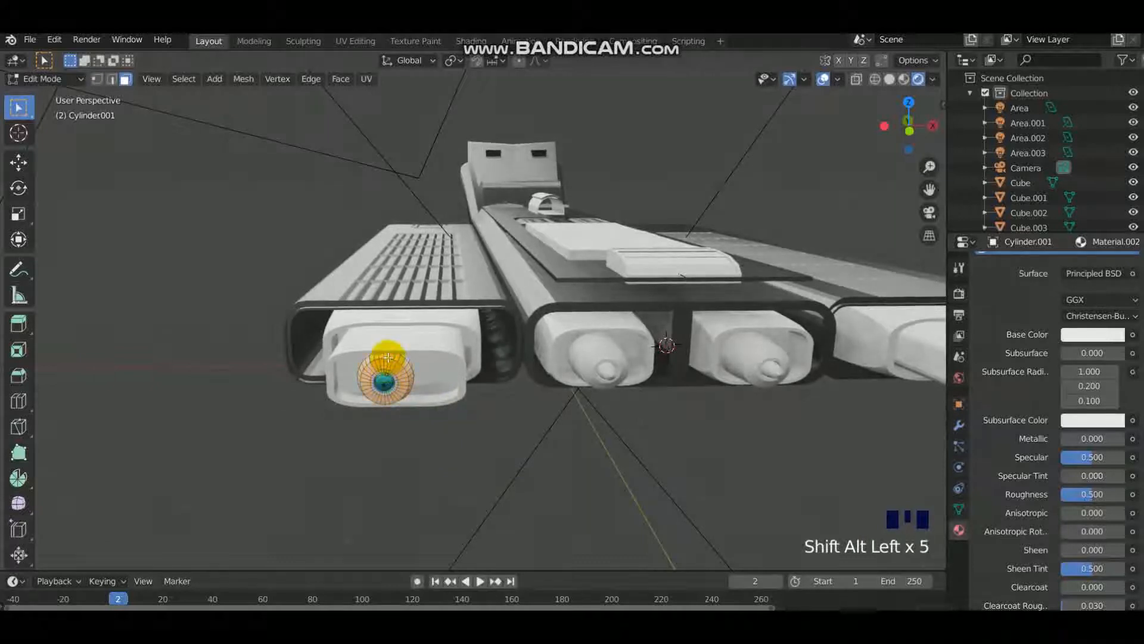
Step: Assign the selected outer nozzle faces a new material with a near-black base color
{"action": "scroll", "coordinate": [1051, 376], "scroll_direction": "up", "scroll_amount": 19}
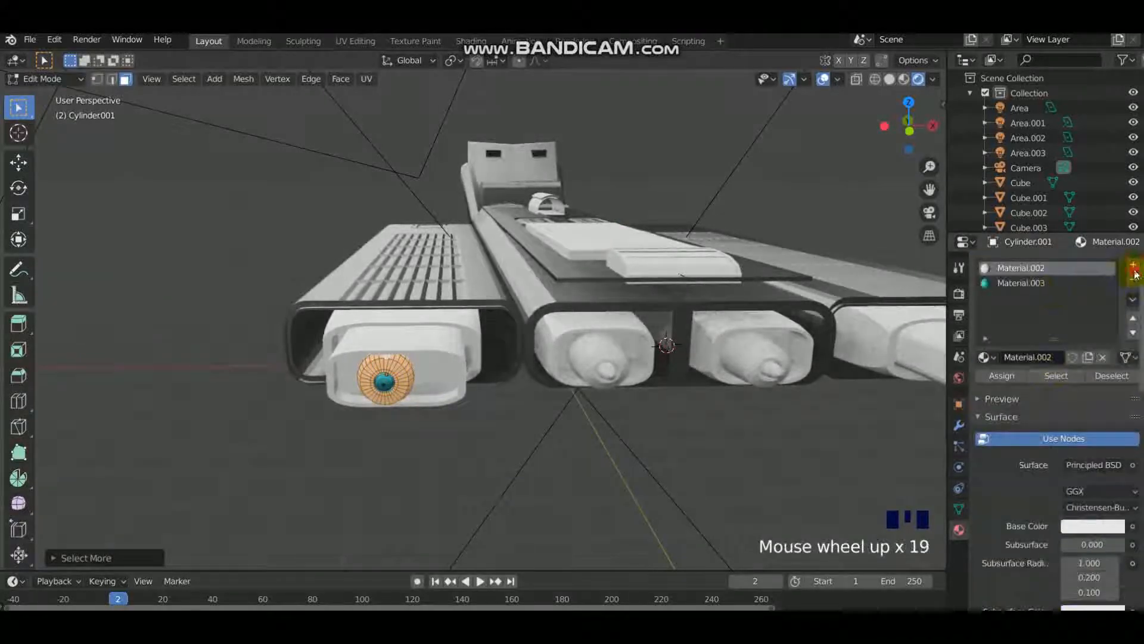
{"action": "left_click", "coordinate": [1132, 265]}
{"action": "left_click", "coordinate": [1029, 358]}
{"action": "left_click", "coordinate": [1013, 375]}
{"action": "left_click", "coordinate": [1081, 522]}
{"action": "left_click", "coordinate": [1082, 523]}
{"action": "scroll", "coordinate": [1114, 421], "scroll_direction": "down", "scroll_amount": 4}
{"action": "left_click", "coordinate": [1095, 430]}
{"action": "left_click_drag", "start_coordinate": [1113, 245], "coordinate": [1113, 307]}
{"action": "scroll", "coordinate": [1061, 554], "scroll_direction": "down", "scroll_amount": 2}
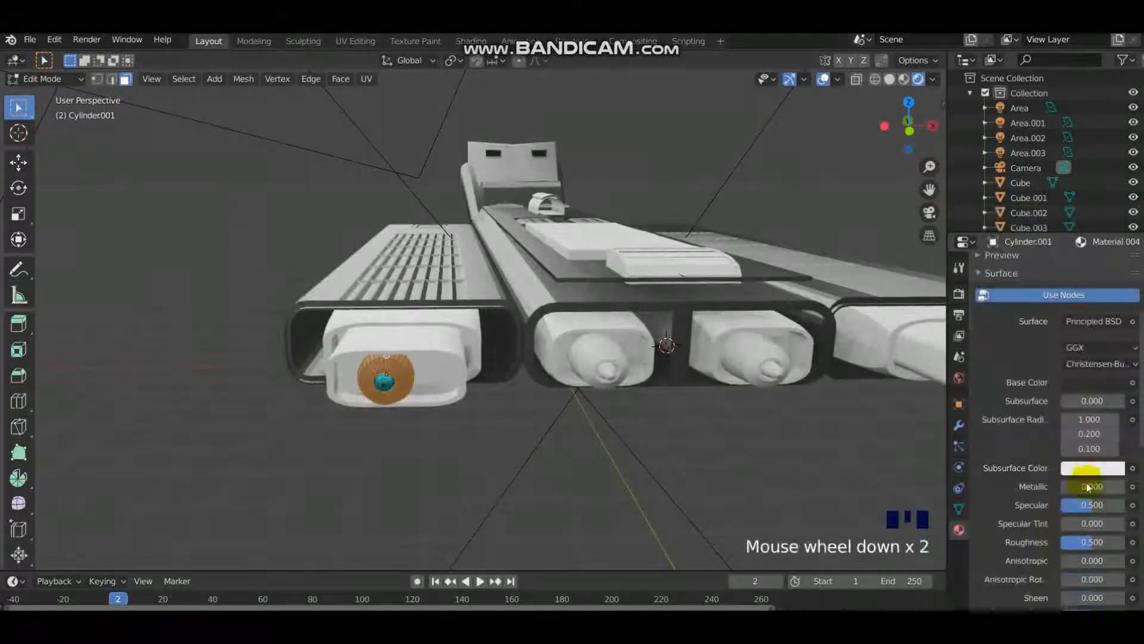
Step: Set the dark nozzle material to metallic 1.000 and roughness 0.000
{"action": "left_click_drag", "start_coordinate": [1086, 487], "coordinate": [1130, 486]}
{"action": "left_click_drag", "start_coordinate": [1085, 542], "coordinate": [1049, 542]}
{"action": "key", "text": "Tab"}
{"action": "middle_click_drag", "start_coordinate": [414, 461], "coordinate": [284, 404]}
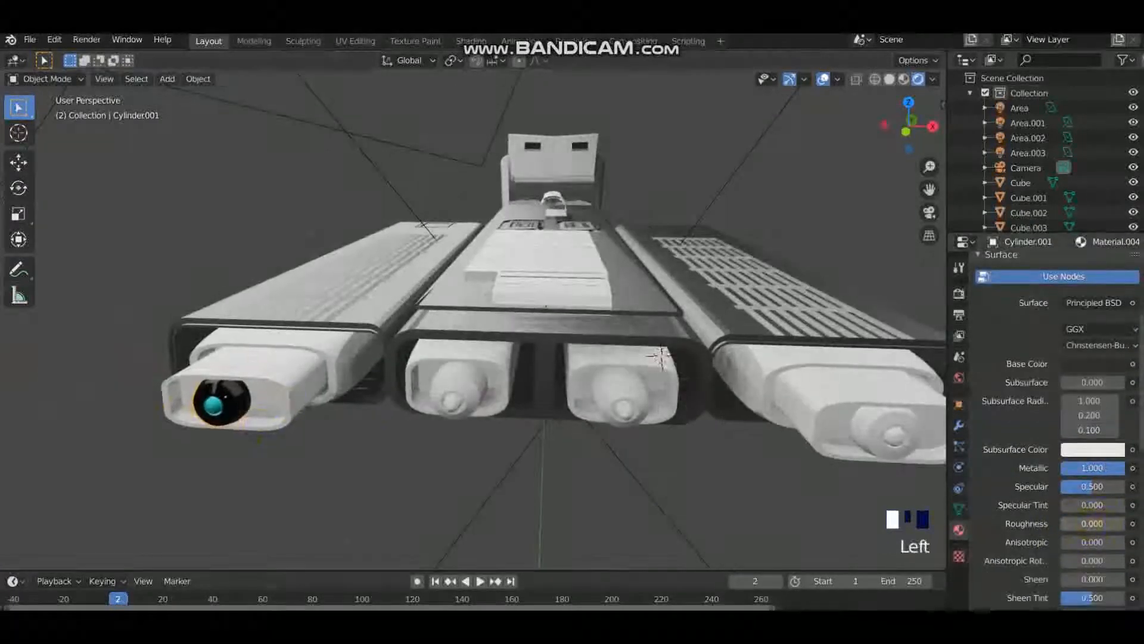
{"action": "key", "text": "Tab"}
{"action": "key", "text": "Tab"}
{"action": "left_click", "coordinate": [1091, 523]}
{"action": "left_click", "coordinate": [197, 395]}
{"action": "key", "text": "Tab"}
{"action": "key", "text": "Tab"}
Step: Try to transfer the finished wing nozzle's materials to the neighbouring plain nozzle
{"action": "left_click", "coordinate": [448, 384]}
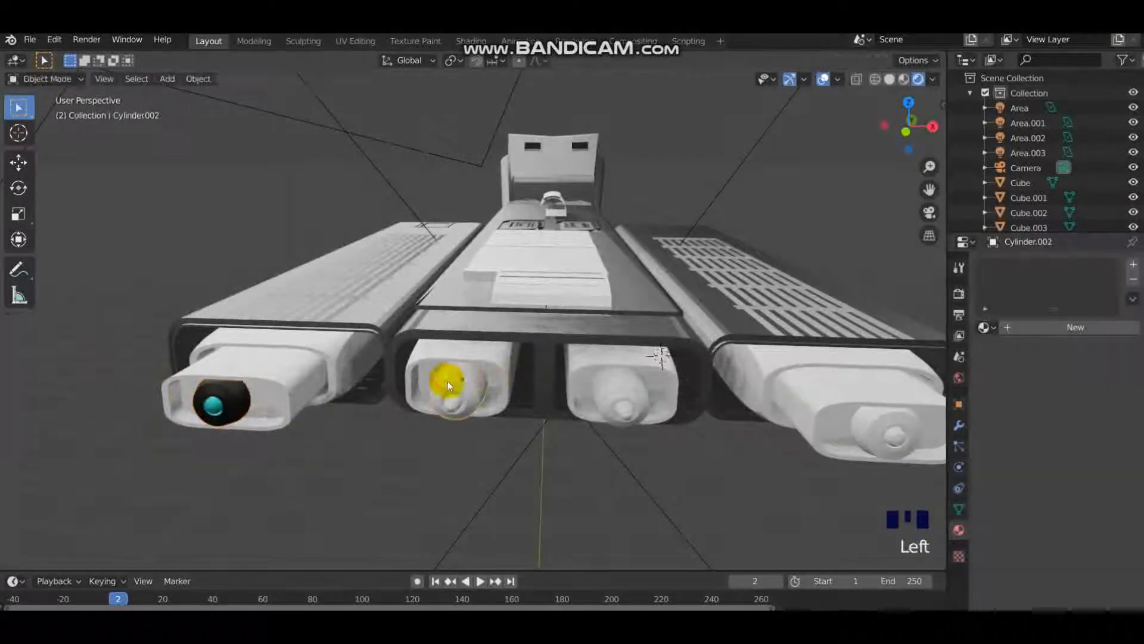
{"action": "left_click", "coordinate": [769, 441]}
{"action": "left_click", "coordinate": [210, 388]}
{"action": "key", "text": "ctrl+z"}
{"action": "key", "text": "ctrl+z"}
{"action": "key", "text": "ctrl+z"}
{"action": "left_click", "coordinate": [235, 398]}
{"action": "left_click", "coordinate": [482, 393], "text": "shift"}
{"action": "key", "text": "ctrl+j"}
{"action": "left_click", "coordinate": [457, 390]}
{"action": "key", "text": "Tab"}
{"action": "left_click", "coordinate": [449, 380]}
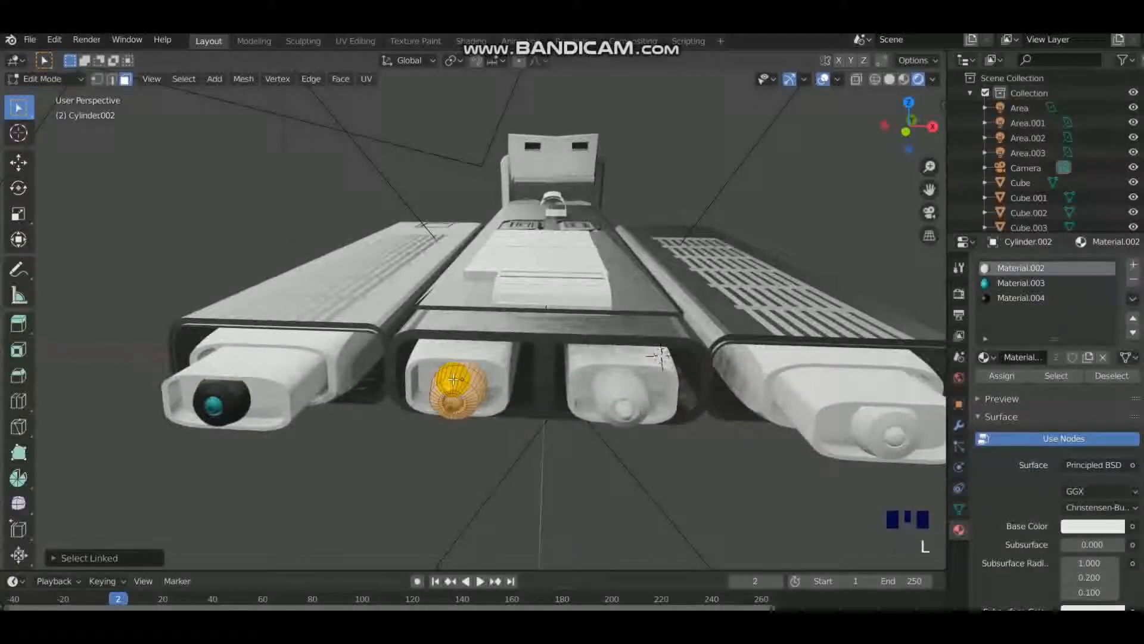
Step: Undo the material transfer and face selections on the neighbouring nozzle
{"action": "key", "text": "ctrl+z"}
{"action": "key", "text": "ctrl+z"}
{"action": "key", "text": "ctrl+z"}
{"action": "key", "text": "Tab"}
{"action": "key", "text": "Tab"}
{"action": "left_click", "coordinate": [471, 382]}
{"action": "key", "text": "ctrl+z"}
{"action": "key", "text": "ctrl+z"}
{"action": "key", "text": "ctrl+z"}
{"action": "left_click", "coordinate": [466, 382]}
{"action": "key", "text": "ctrl+z"}
{"action": "key", "text": "ctrl+z"}
{"action": "key", "text": "ctrl+z"}
{"action": "key", "text": "ctrl+z"}
{"action": "key", "text": "ctrl+z"}
{"action": "key", "text": "ctrl+z"}
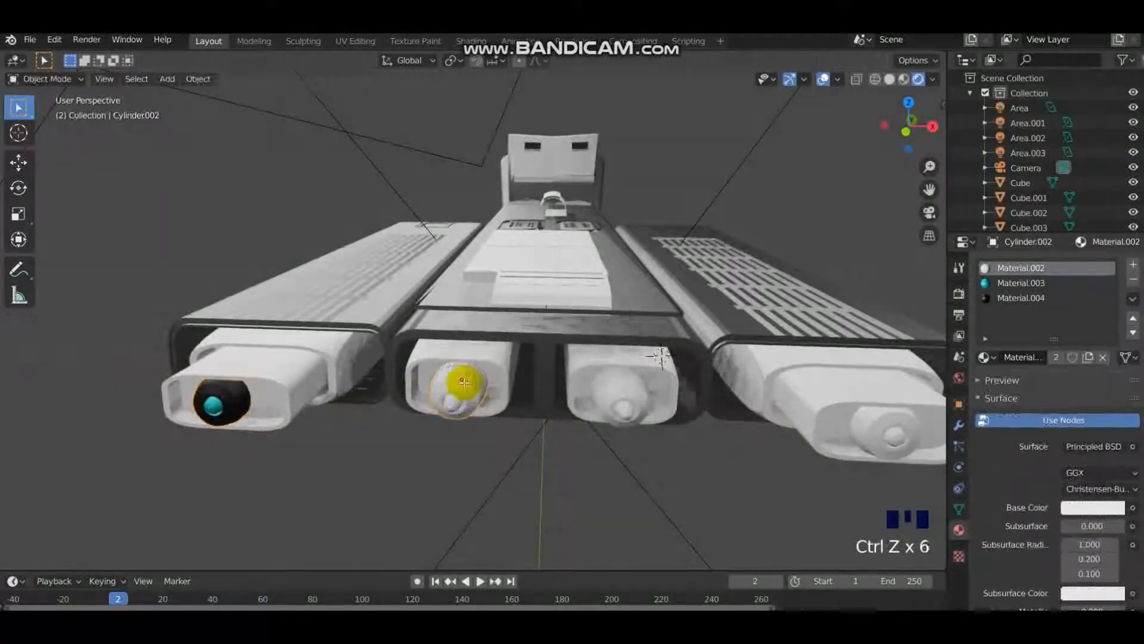
{"action": "key", "text": "ctrl+z"}
{"action": "key", "text": "ctrl+z"}
{"action": "key", "text": "ctrl+z"}
{"action": "key", "text": "Tab"}
{"action": "key", "text": "Tab"}
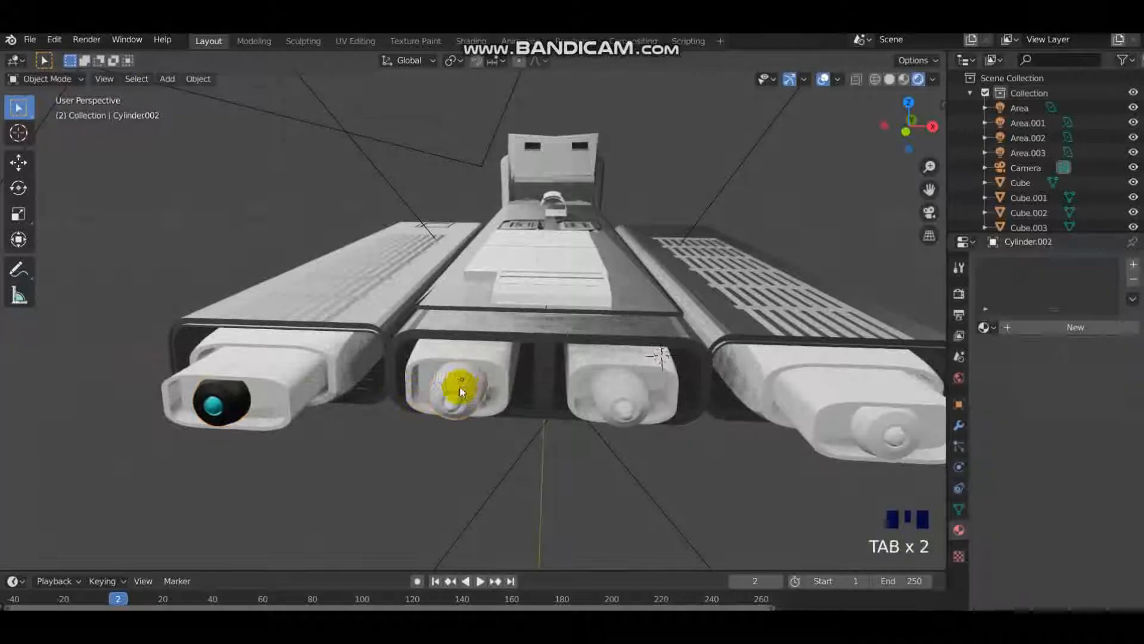
Step: Replace the plain middle nozzles with duplicates of the black-and-cyan nozzle, moving the copies along the X axis into their housings
{"action": "left_click", "coordinate": [205, 360]}
{"action": "left_click", "coordinate": [303, 395]}
{"action": "key", "text": "shift+d"}
{"action": "left_click", "coordinate": [572, 376]}
{"action": "left_click", "coordinate": [583, 348]}
{"action": "key", "text": "shift+d"}
{"action": "key", "text": "x"}
{"action": "left_click", "coordinate": [745, 374]}
Step: Duplicate the black-and-cyan nozzle along X and fit the copy into the remaining outer engine housing
{"action": "middle_click_drag", "start_coordinate": [735, 376], "coordinate": [684, 368]}
{"action": "key", "text": "shift+d"}
{"action": "key", "text": "x"}
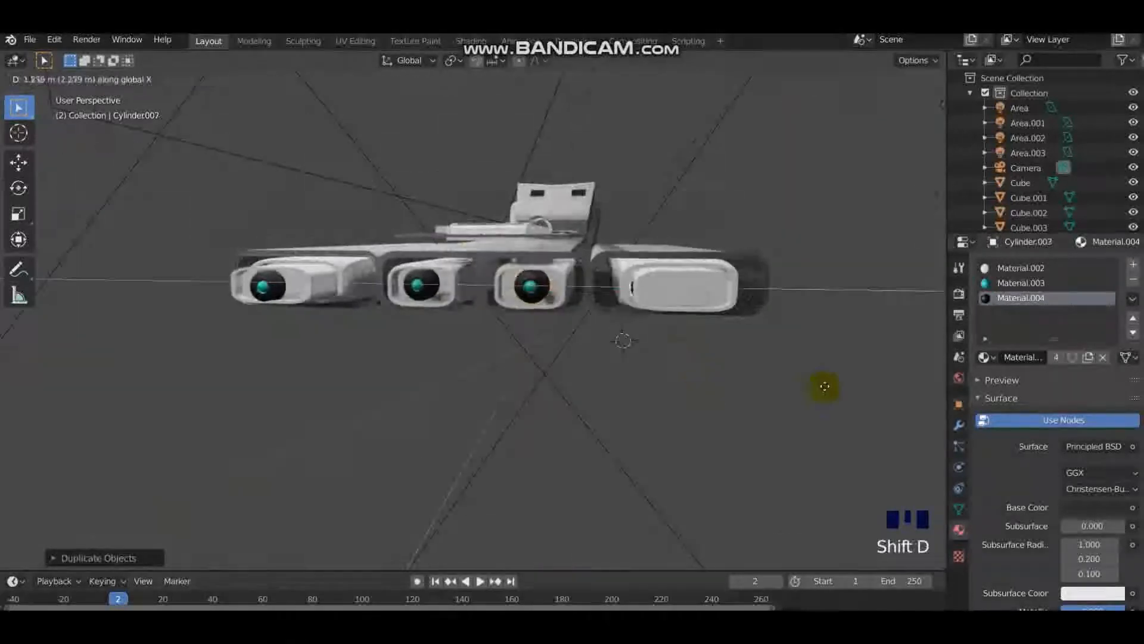
{"action": "left_click", "coordinate": [692, 294]}
{"action": "middle_click_drag", "start_coordinate": [693, 295], "coordinate": [524, 345], "text": "shift"}
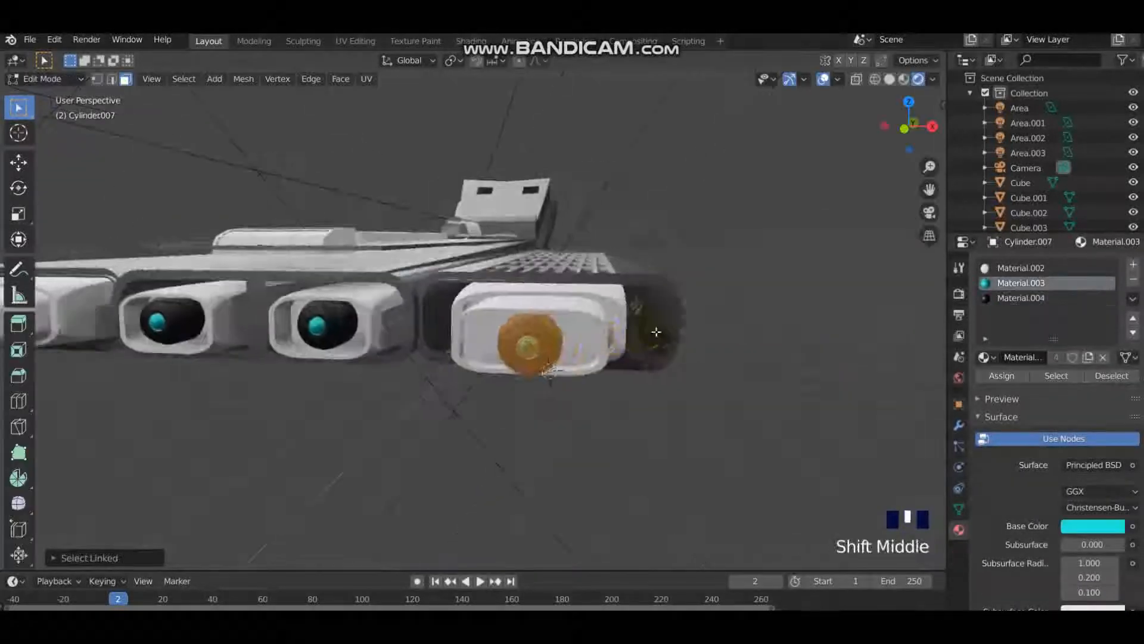
{"action": "left_click", "coordinate": [452, 434]}
Step: Select the face loops of the barrel sections protruding from the front of both wings
{"action": "middle_click_drag", "start_coordinate": [451, 434], "coordinate": [403, 334]}
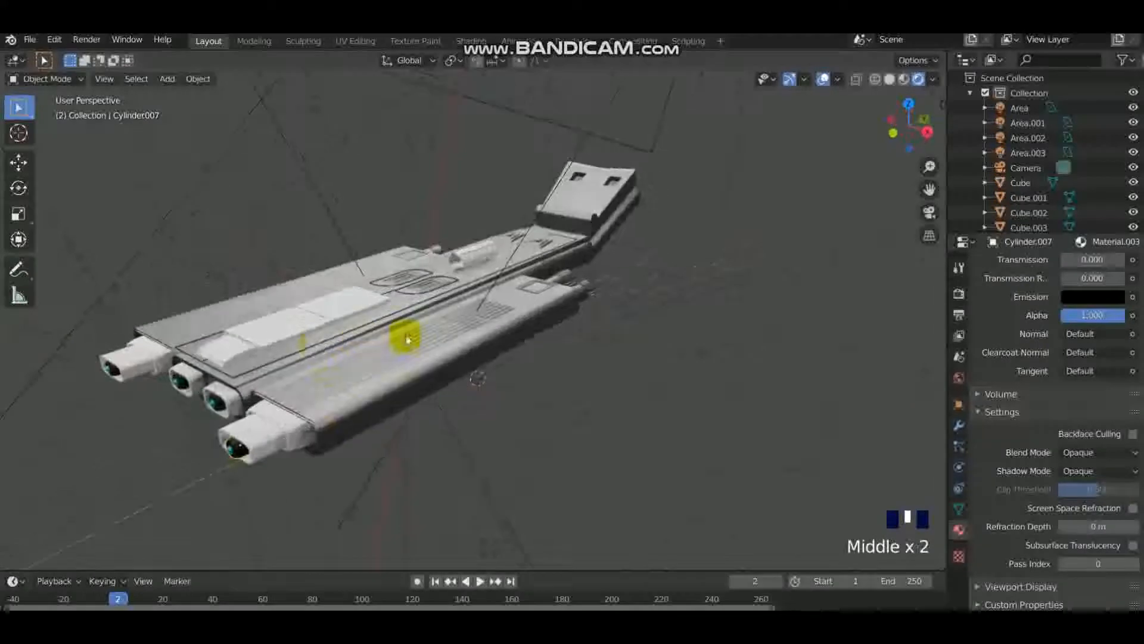
{"action": "scroll", "coordinate": [562, 370], "scroll_direction": "up", "scroll_amount": 3}
{"action": "left_click", "coordinate": [462, 358]}
{"action": "key", "text": "Tab"}
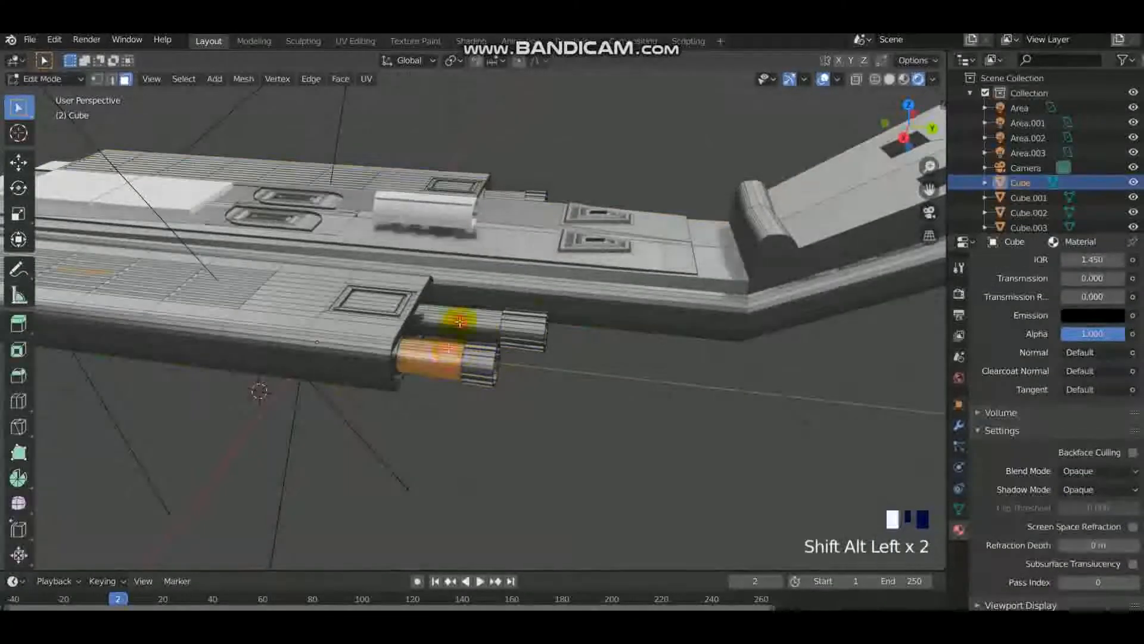
{"action": "middle_click_drag", "start_coordinate": [536, 198], "coordinate": [424, 244]}
{"action": "left_click", "coordinate": [356, 256], "text": "alt+shift"}
{"action": "middle_click_drag", "start_coordinate": [355, 256], "coordinate": [482, 223]}
{"action": "scroll", "coordinate": [1006, 284], "scroll_direction": "up", "scroll_amount": 18}
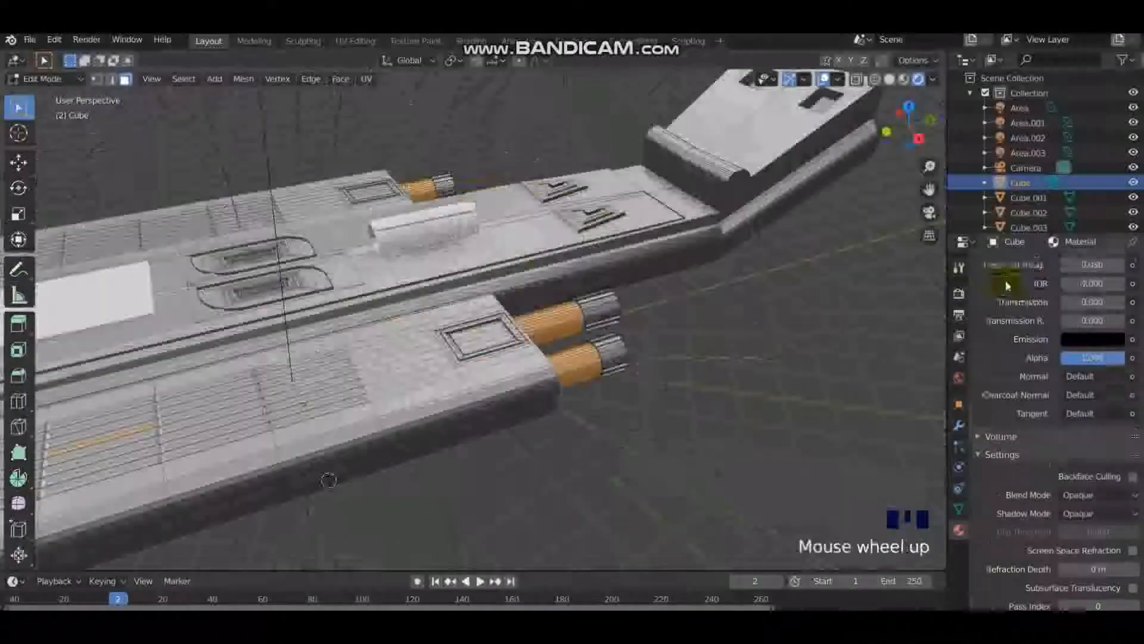
Step: Assign the selected wing barrel sections a new material with a black base color
{"action": "scroll", "coordinate": [1092, 328], "scroll_direction": "up", "scroll_amount": 9}
{"action": "left_click", "coordinate": [1132, 265]}
{"action": "left_click", "coordinate": [1002, 376]}
{"action": "left_click", "coordinate": [1023, 358]}
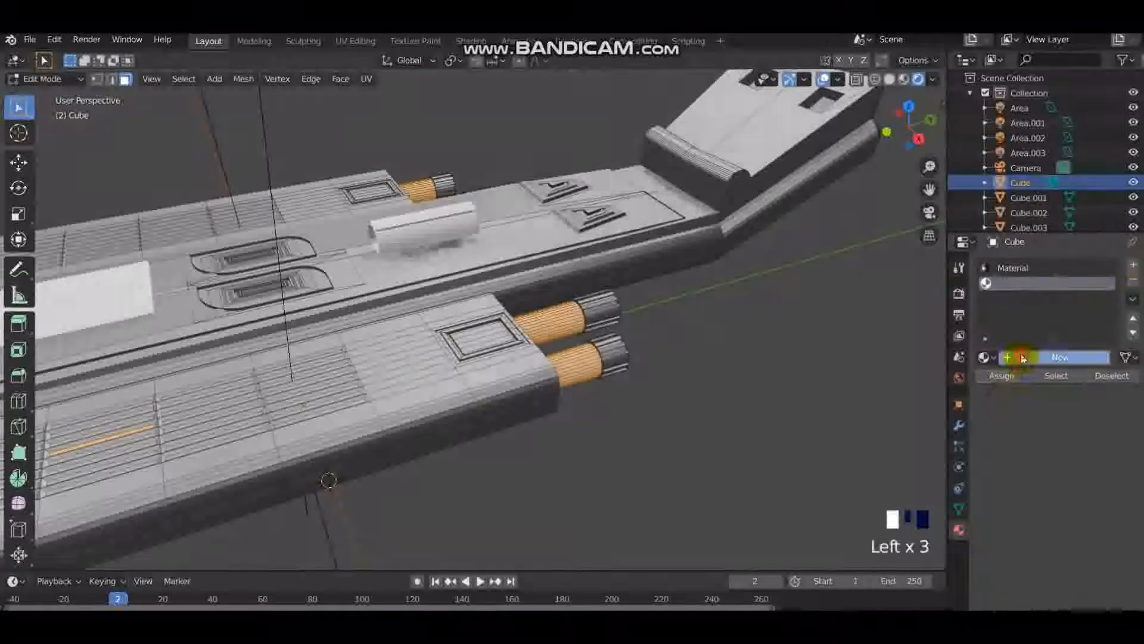
{"action": "scroll", "coordinate": [857, 292], "scroll_direction": "down", "scroll_amount": 1}
{"action": "scroll", "coordinate": [1037, 459], "scroll_direction": "down", "scroll_amount": 1}
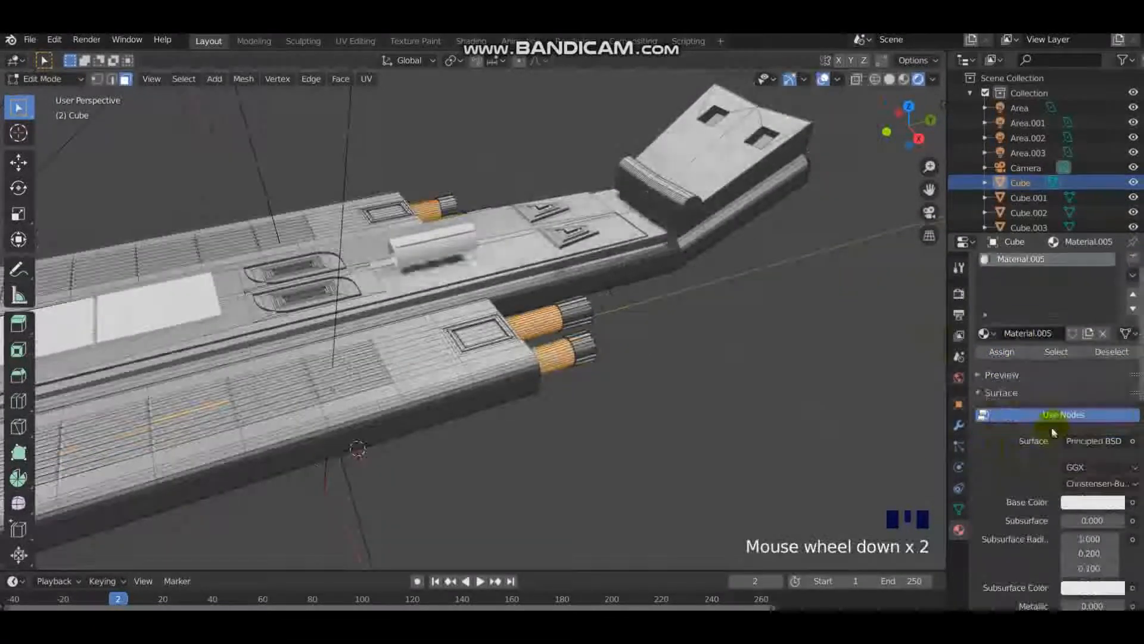
{"action": "left_click", "coordinate": [1102, 504]}
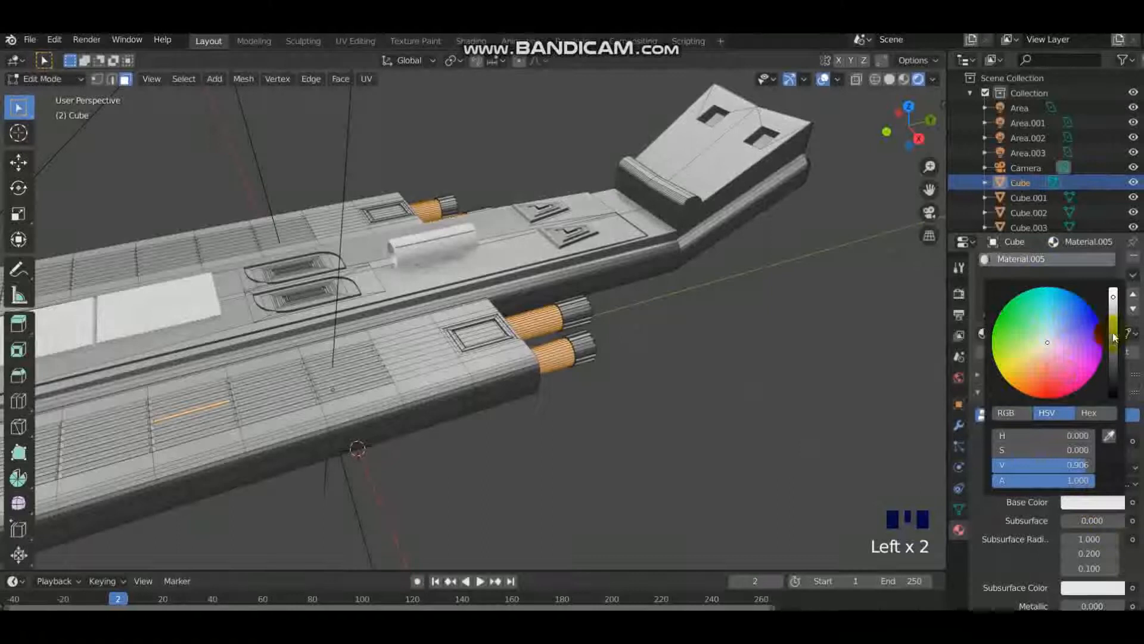
{"action": "left_click_drag", "start_coordinate": [1113, 337], "coordinate": [1113, 396]}
{"action": "key", "text": "Tab"}
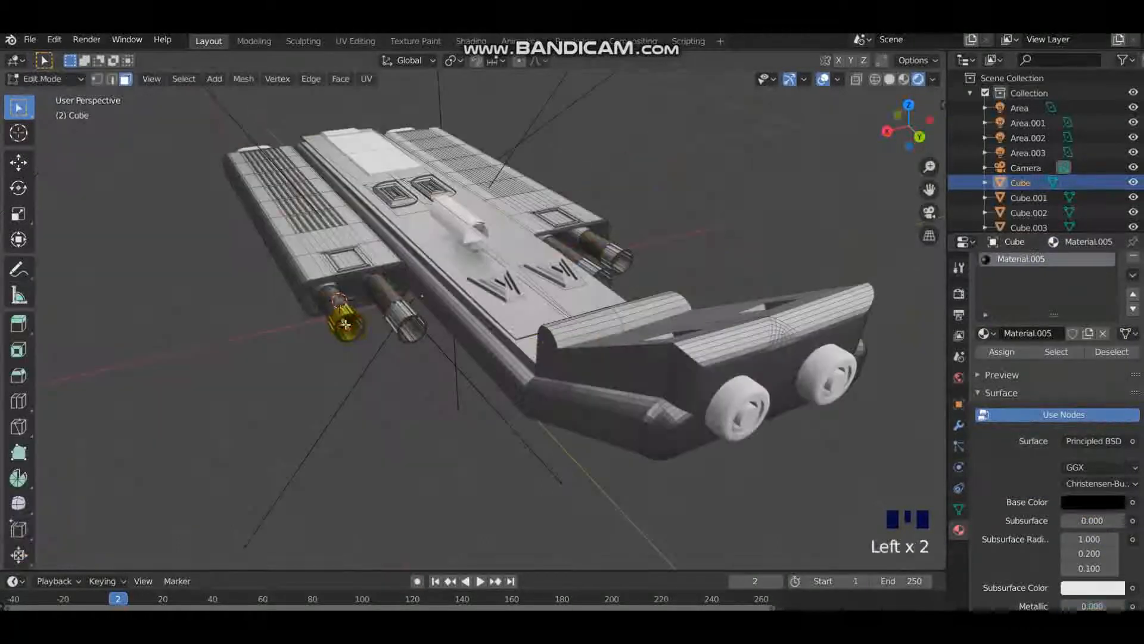
{"action": "middle_click_drag", "start_coordinate": [353, 305], "coordinate": [447, 391]}
{"action": "scroll", "coordinate": [447, 390], "scroll_direction": "up", "scroll_amount": 2}
{"action": "key", "text": "Tab"}
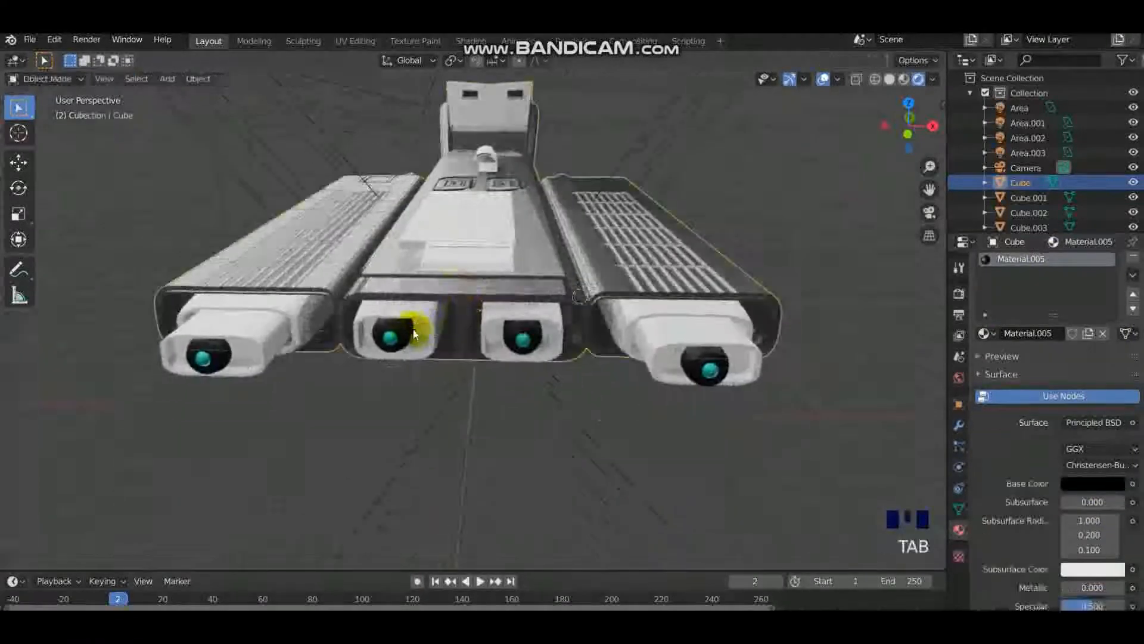
Step: Select the recessed inner faces behind the nozzles in all four engine housings
{"action": "left_click", "coordinate": [409, 327]}
{"action": "key", "text": "Tab"}
{"action": "left_click", "coordinate": [456, 341], "text": "shift"}
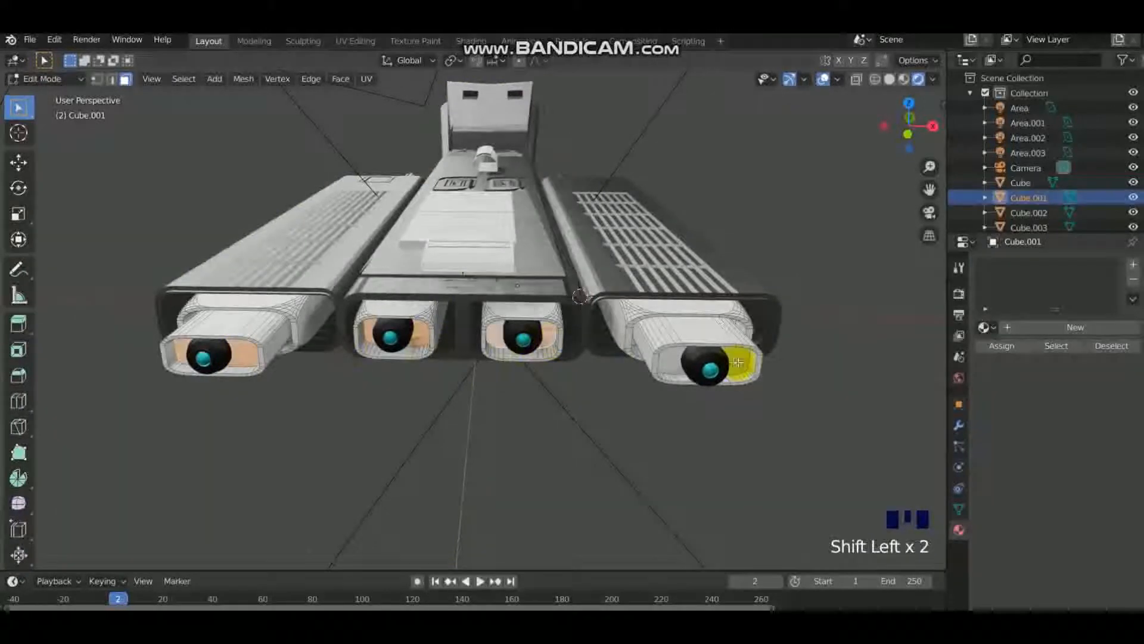
Step: Try giving the engine housing object a new cyan material, and undo it
{"action": "left_click", "coordinate": [1050, 328]}
{"action": "left_click", "coordinate": [1096, 495]}
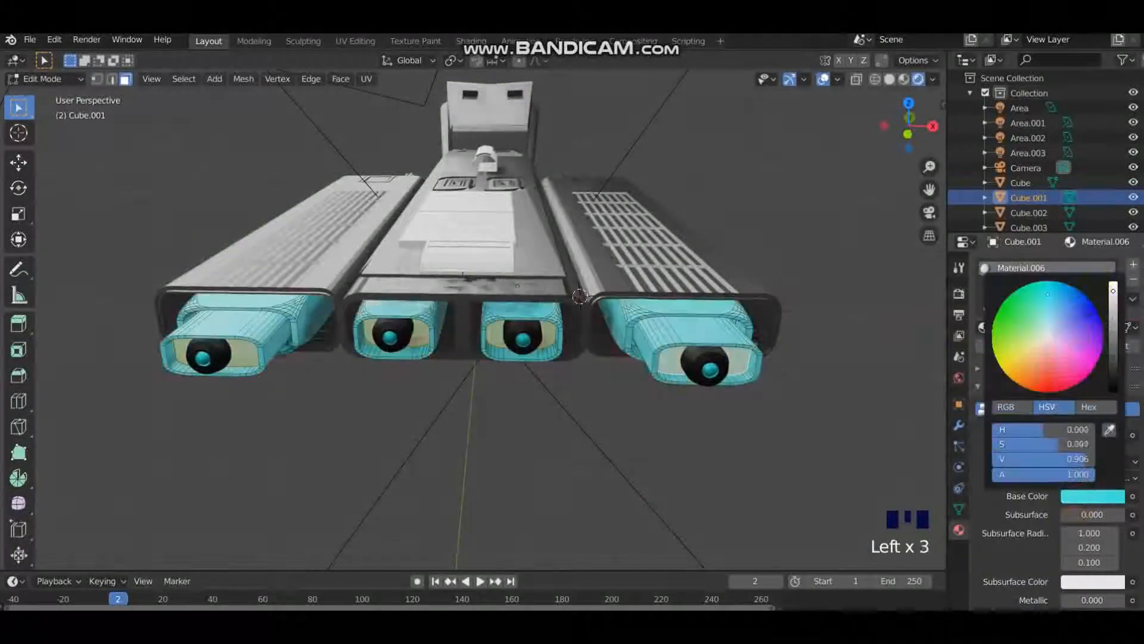
{"action": "key", "text": "ctrl+z"}
{"action": "key", "text": "ctrl+z"}
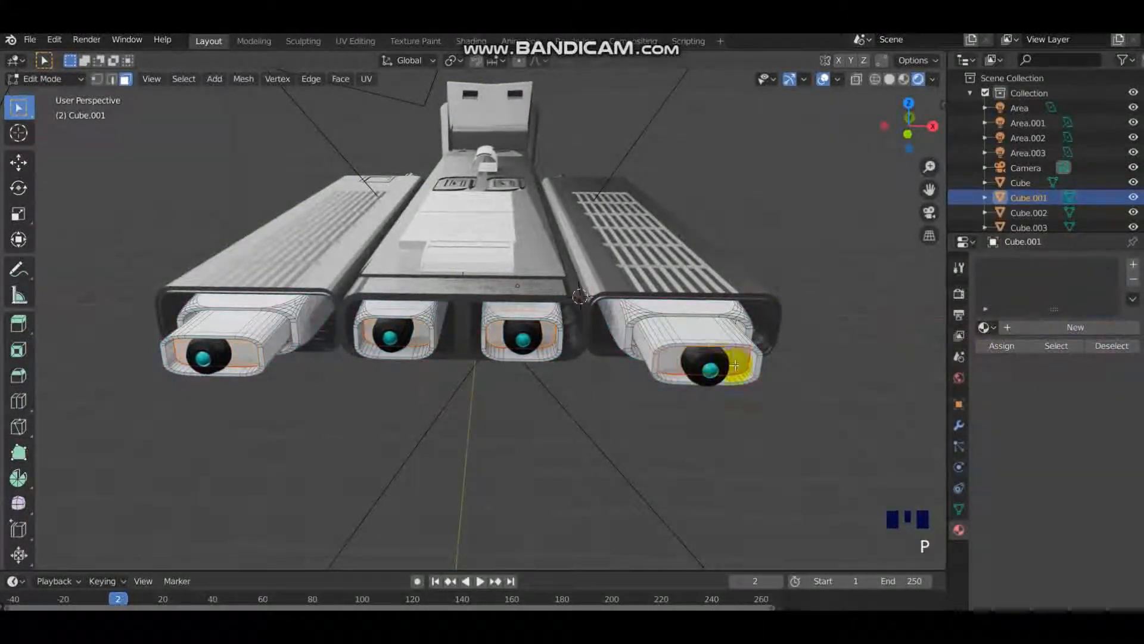
Step: Separate the recessed engine faces into their own object and give it a new material with a cyan base color
{"action": "key", "text": "Tab"}
{"action": "left_click", "coordinate": [739, 364]}
{"action": "left_click", "coordinate": [1080, 327]}
{"action": "left_click", "coordinate": [1075, 477]}
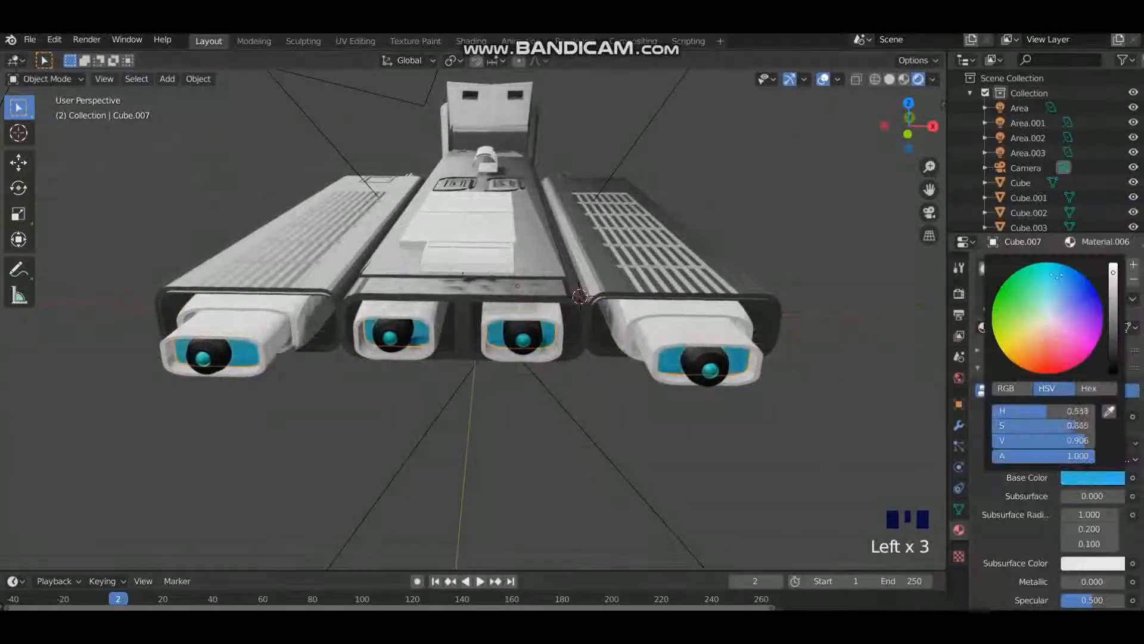
Step: Adjust the emission color of the engine recess material
{"action": "scroll", "coordinate": [1092, 516], "scroll_direction": "down", "scroll_amount": 12}
{"action": "left_click", "coordinate": [1090, 536]}
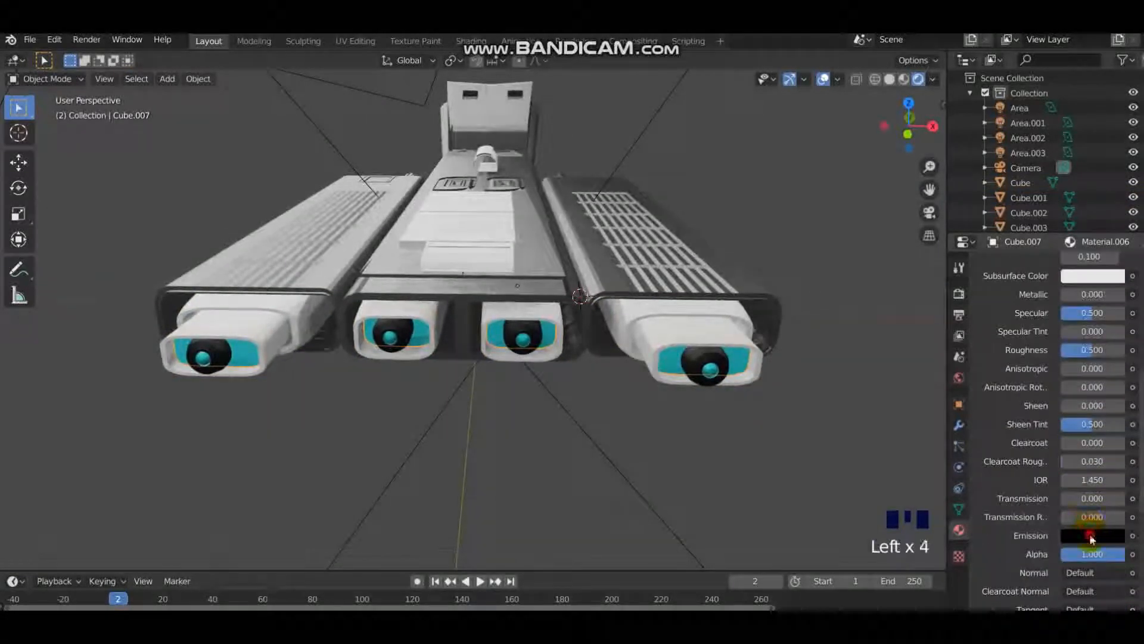
{"action": "scroll", "coordinate": [1075, 383], "scroll_direction": "up", "scroll_amount": 19}
{"action": "left_click_drag", "start_coordinate": [1049, 356], "coordinate": [1050, 337]}
Step: Select the long, narrow side faces running along the central hull beside the wings
{"action": "middle_click_drag", "start_coordinate": [733, 351], "coordinate": [557, 286]}
{"action": "scroll", "coordinate": [358, 320], "scroll_direction": "down", "scroll_amount": 3}
{"action": "scroll", "coordinate": [421, 326], "scroll_direction": "up", "scroll_amount": 2}
{"action": "key", "text": "Tab"}
{"action": "middle_click_drag", "start_coordinate": [423, 327], "coordinate": [404, 293]}
{"action": "key", "text": "Tab"}
{"action": "left_click", "coordinate": [565, 304]}
{"action": "key", "text": "Tab"}
{"action": "scroll", "coordinate": [526, 322], "scroll_direction": "up", "scroll_amount": 2}
{"action": "scroll", "coordinate": [404, 292], "scroll_direction": "down", "scroll_amount": 2}
{"action": "left_click", "coordinate": [339, 258]}
{"action": "left_click", "coordinate": [334, 271], "text": "shift"}
{"action": "middle_click_drag", "start_coordinate": [334, 271], "coordinate": [510, 324]}
{"action": "scroll", "coordinate": [453, 328], "scroll_direction": "up", "scroll_amount": 3}
{"action": "left_click", "coordinate": [406, 333], "text": "shift"}
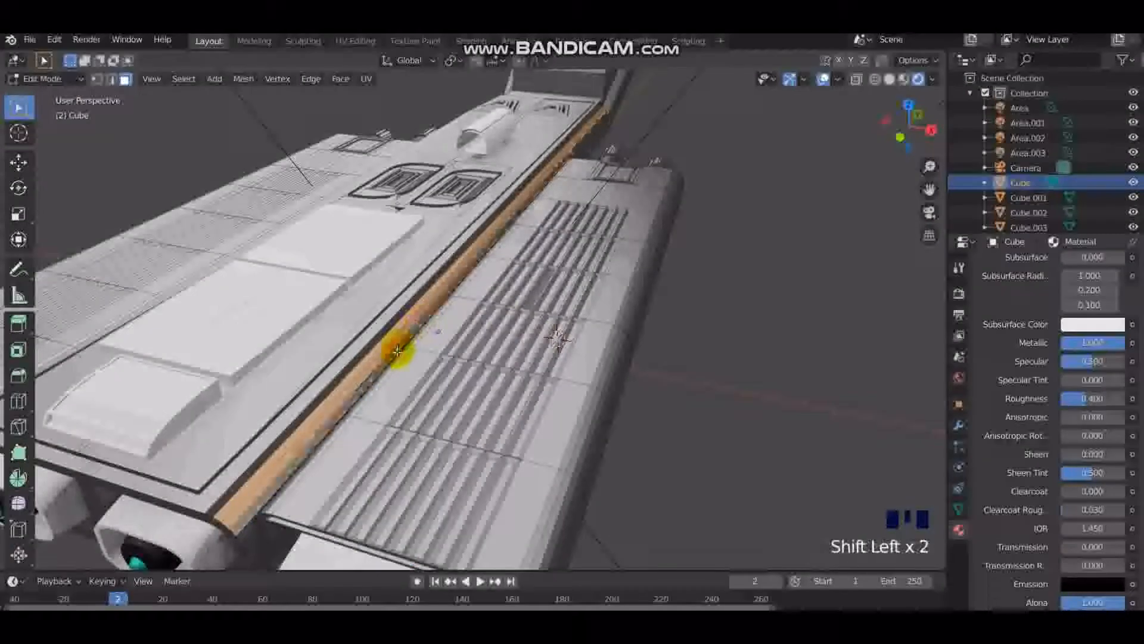
Step: Assign the selected hull side strips a new material with a red base color and lower its roughness
{"action": "scroll", "coordinate": [1139, 319], "scroll_direction": "up", "scroll_amount": 12}
{"action": "left_click", "coordinate": [1133, 264]}
{"action": "left_click", "coordinate": [1013, 357]}
{"action": "left_click", "coordinate": [1002, 376]}
{"action": "left_click", "coordinate": [1094, 526]}
{"action": "left_click", "coordinate": [1105, 373]}
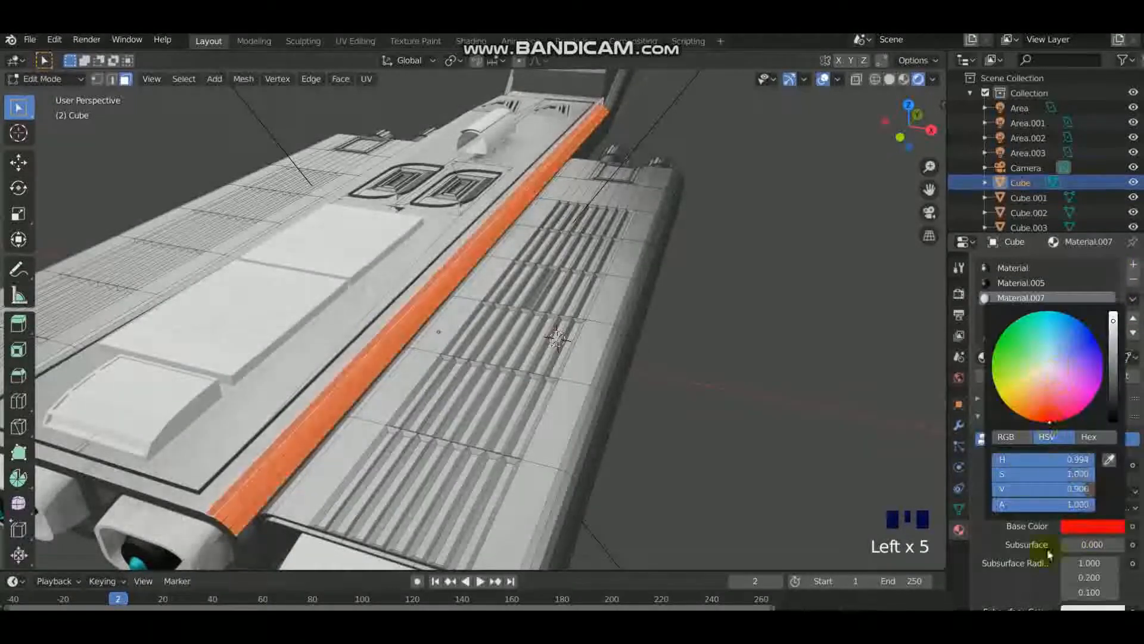
{"action": "scroll", "coordinate": [1108, 572], "scroll_direction": "down", "scroll_amount": 4}
{"action": "scroll", "coordinate": [1110, 583], "scroll_direction": "down", "scroll_amount": 1}
{"action": "left_click_drag", "start_coordinate": [1108, 566], "coordinate": [1054, 566]}
{"action": "key", "text": "Tab"}
Step: Return to Object Mode and examine the red stripe along the side of the central hull
{"action": "scroll", "coordinate": [444, 334], "scroll_direction": "down", "scroll_amount": 4}
{"action": "middle_click_drag", "start_coordinate": [519, 352], "coordinate": [531, 312]}
{"action": "scroll", "coordinate": [572, 298], "scroll_direction": "up", "scroll_amount": 4}
{"action": "left_click", "coordinate": [640, 281]}
{"action": "middle_click_drag", "start_coordinate": [640, 281], "coordinate": [498, 294]}
{"action": "key", "text": "Tab"}
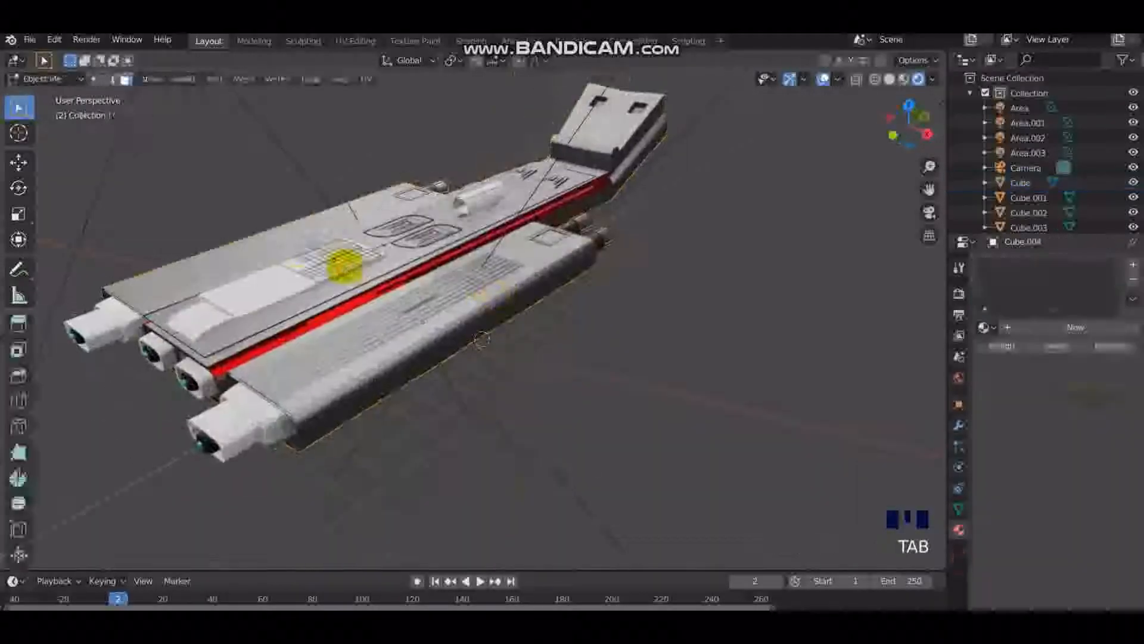
Step: Give the slatted raised panel on top of the central hull a new material with a near-black base color
{"action": "key", "text": "Tab"}
{"action": "left_click", "coordinate": [322, 268]}
{"action": "left_click", "coordinate": [329, 259], "text": "shift"}
{"action": "key", "text": "Tab"}
{"action": "key", "text": "l"}
{"action": "key", "text": "l"}
{"action": "left_click", "coordinate": [1098, 325]}
{"action": "left_click", "coordinate": [1104, 493]}
{"action": "left_click_drag", "start_coordinate": [1113, 301], "coordinate": [1112, 380]}
Step: Join the two slatted hull panels into one object so that both use the dark material
{"action": "middle_click_drag", "start_coordinate": [492, 334], "coordinate": [621, 342]}
{"action": "left_click", "coordinate": [534, 267]}
{"action": "key", "text": "l"}
{"action": "key", "text": "ctrl+j"}
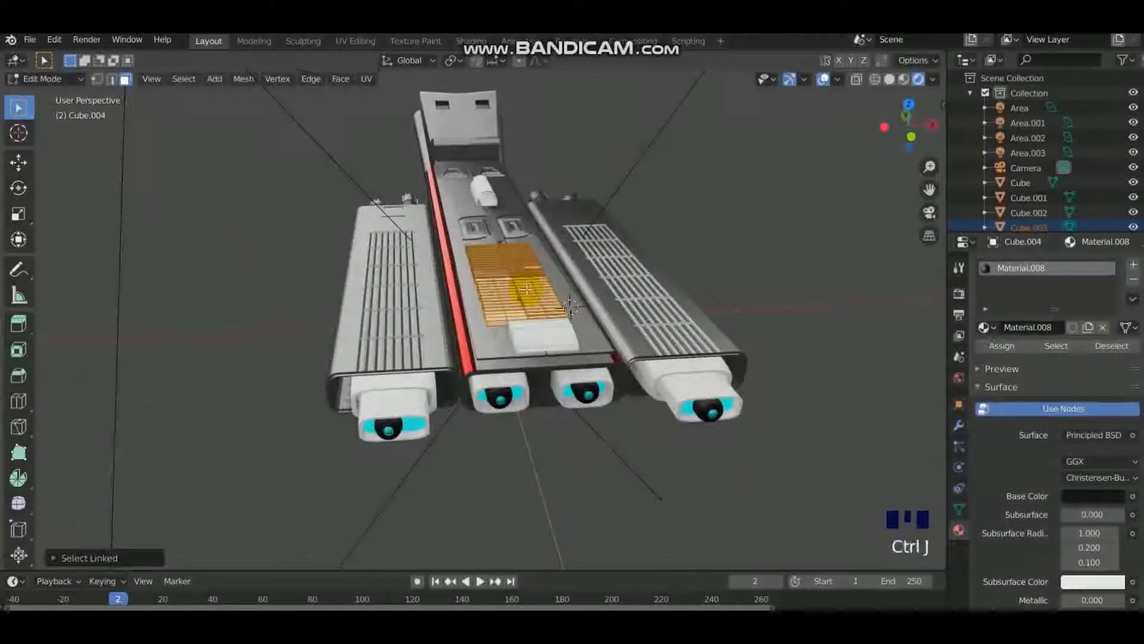
{"action": "key", "text": "Tab"}
{"action": "left_click", "coordinate": [528, 286]}
{"action": "left_click", "coordinate": [528, 273], "text": "shift"}
{"action": "left_click", "coordinate": [529, 295], "text": "shift"}
{"action": "key", "text": "ctrl+j"}
{"action": "middle_click_drag", "start_coordinate": [529, 294], "coordinate": [518, 334]}
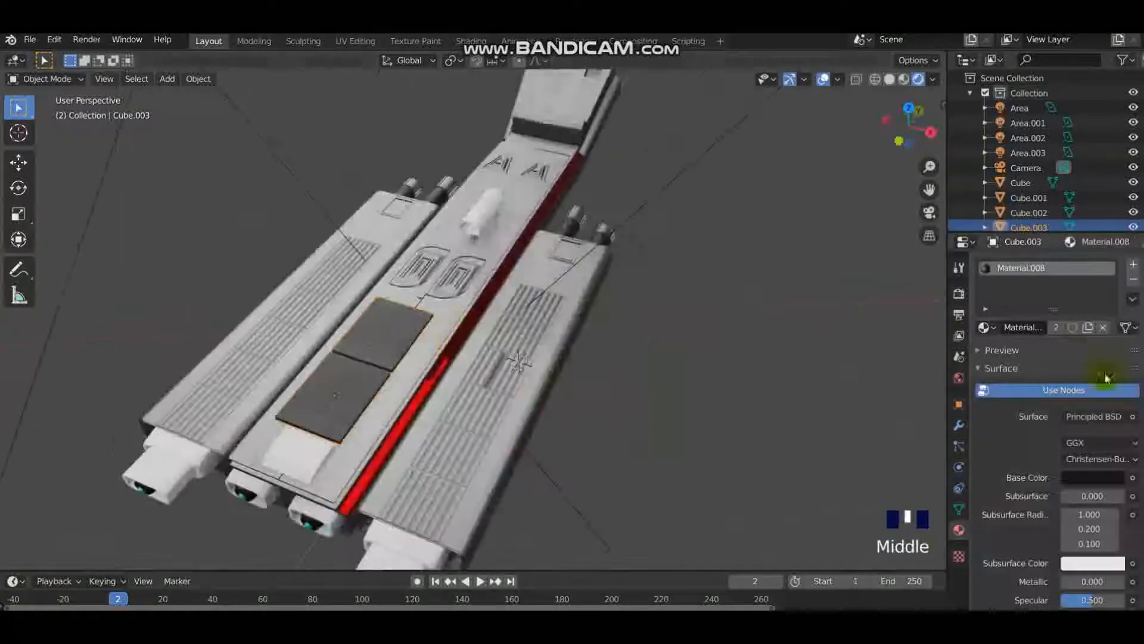
Step: Set the dark panel material's metallic value to 1.000 and its roughness to 0.000
{"action": "scroll", "coordinate": [1087, 485], "scroll_direction": "down", "scroll_amount": 4}
{"action": "key", "text": "Tab"}
{"action": "left_click_drag", "start_coordinate": [1067, 504], "coordinate": [1085, 509]}
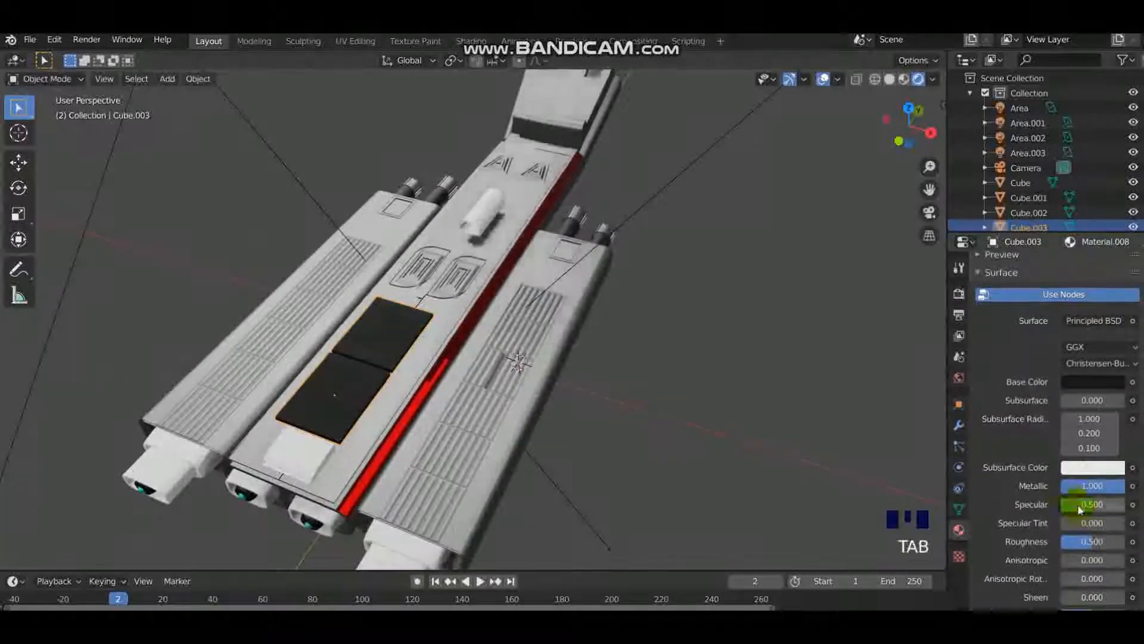
{"action": "scroll", "coordinate": [471, 317], "scroll_direction": "down", "scroll_amount": 2}
Step: Select the curved outer faces of the half-cylinder housing on the upper deck of the central hull
{"action": "middle_click_drag", "start_coordinate": [716, 376], "coordinate": [480, 191]}
{"action": "scroll", "coordinate": [480, 191], "scroll_direction": "up", "scroll_amount": 2}
{"action": "scroll", "coordinate": [463, 234], "scroll_direction": "up", "scroll_amount": 2}
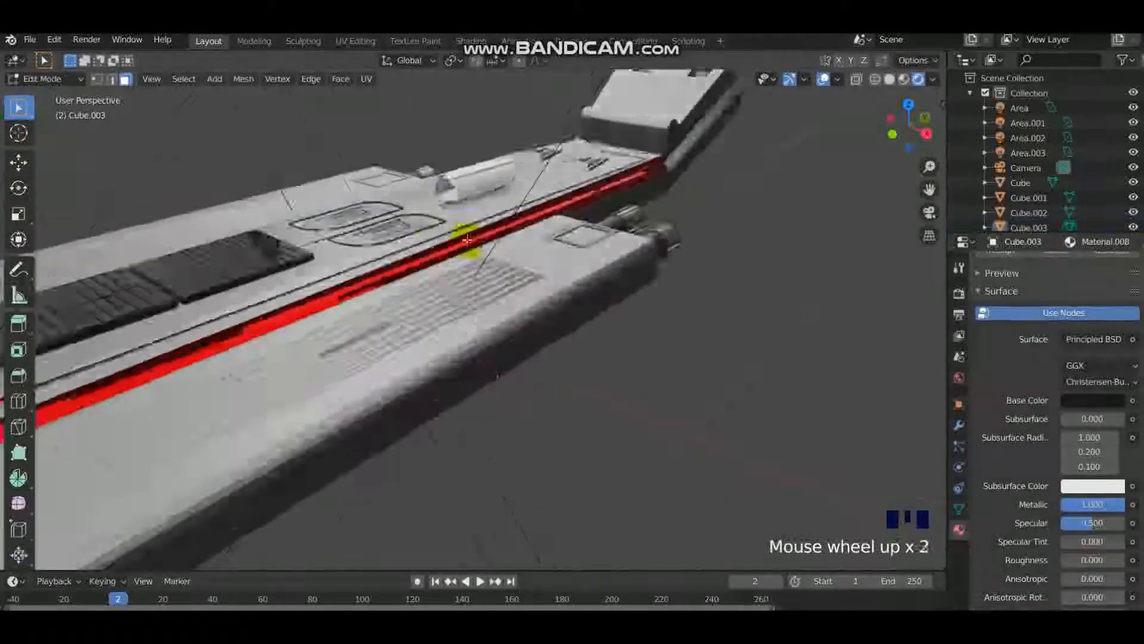
{"action": "key", "text": "Tab"}
{"action": "left_click", "coordinate": [478, 146]}
{"action": "mouse_move", "coordinate": [477, 146]}
{"action": "middle_mouse_down"}
{"action": "mouse_move", "coordinate": [595, 264]}
{"action": "mouse_move", "coordinate": [473, 146]}
{"action": "mouse_move", "coordinate": [491, 168]}
{"action": "mouse_move", "coordinate": [483, 176]}
{"action": "mouse_move", "coordinate": [481, 145]}
{"action": "middle_mouse_up"}
{"action": "key", "text": "Tab"}
{"action": "left_click", "coordinate": [482, 146], "text": "alt+shift"}
{"action": "left_click", "coordinate": [481, 146], "text": "alt+shift"}
{"action": "left_click", "coordinate": [482, 146], "text": "alt+shift"}
Step: Assign the selected housing faces a new material with a red base color and metallic 1.000, and return to Object Mode
{"action": "left_click", "coordinate": [1076, 327]}
{"action": "left_click", "coordinate": [1004, 352]}
{"action": "left_click", "coordinate": [1116, 343]}
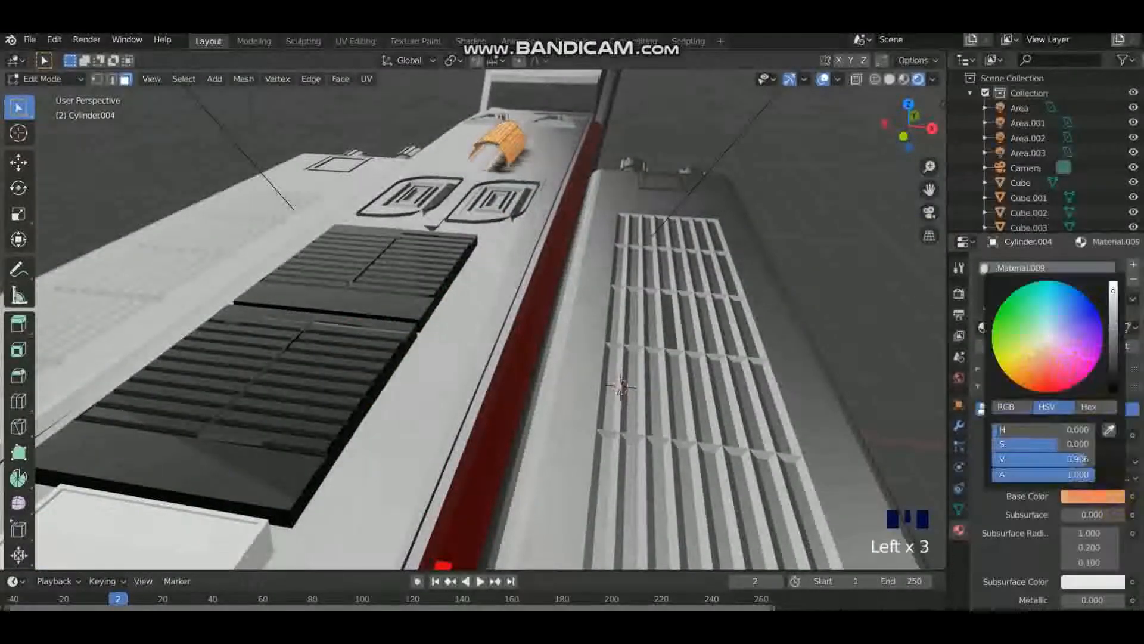
{"action": "scroll", "coordinate": [1079, 495], "scroll_direction": "down", "scroll_amount": 4}
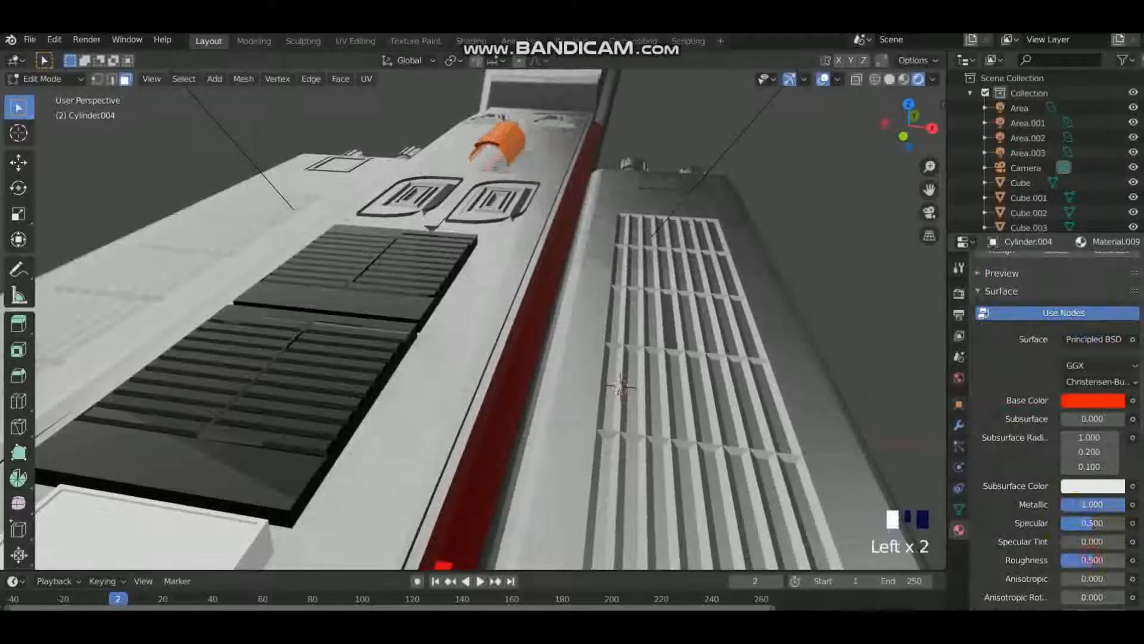
{"action": "scroll", "coordinate": [739, 322], "scroll_direction": "down", "scroll_amount": 5}
{"action": "key", "text": "Tab"}
{"action": "middle_click_drag", "start_coordinate": [669, 309], "coordinate": [662, 297]}
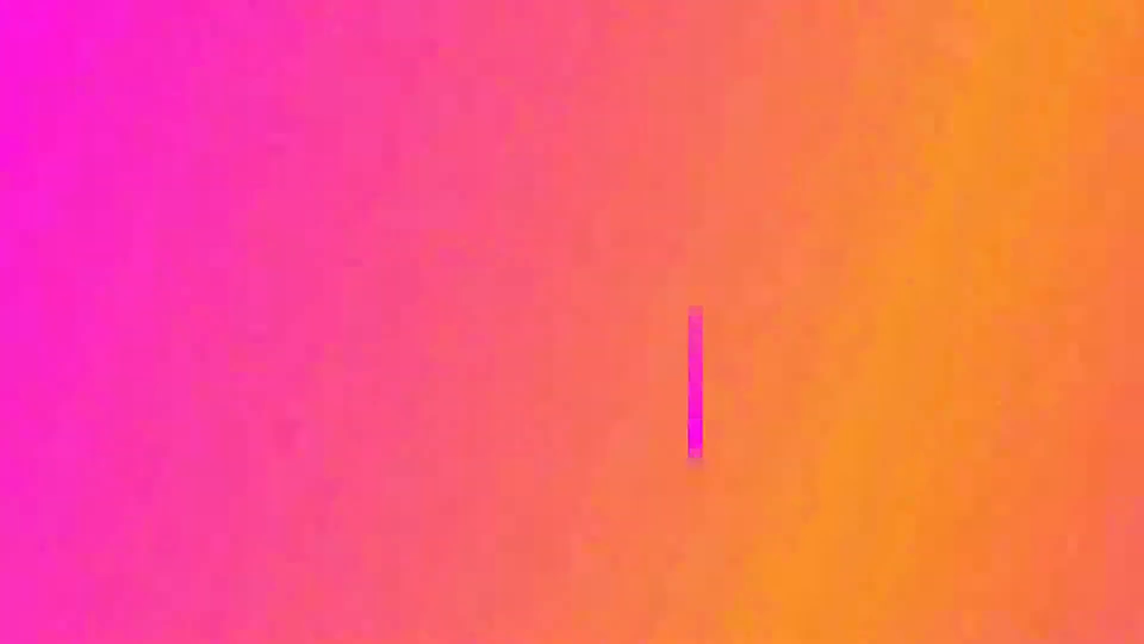